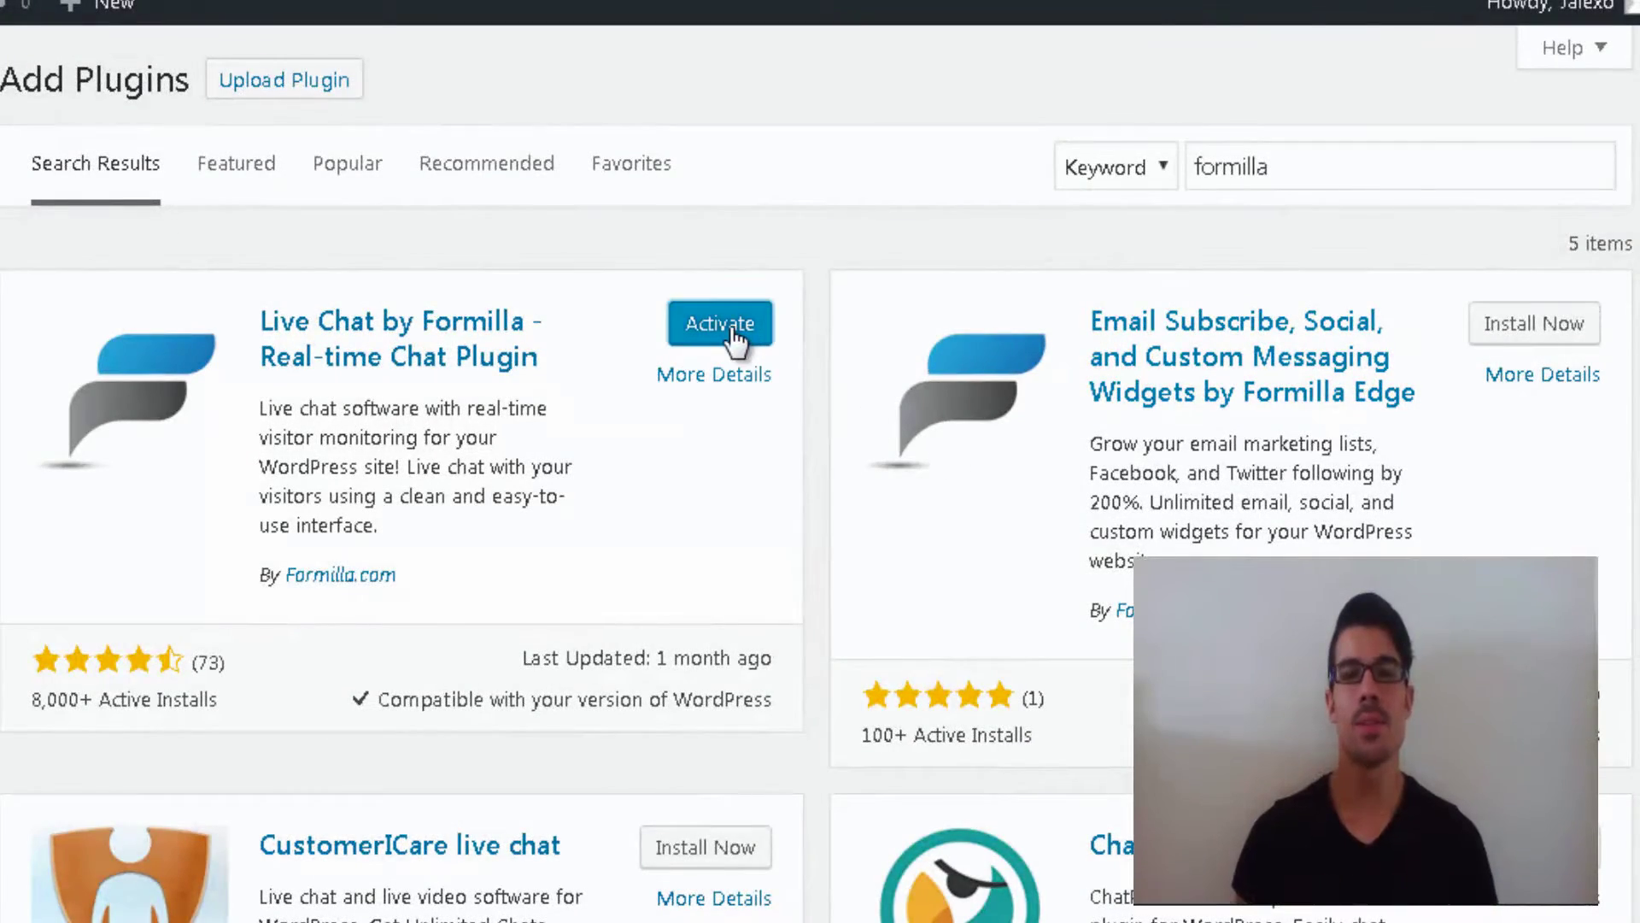
Activate Live Chat by Formilla and open Formilla's Sign Up page in a new tab.
left_click(733, 335)
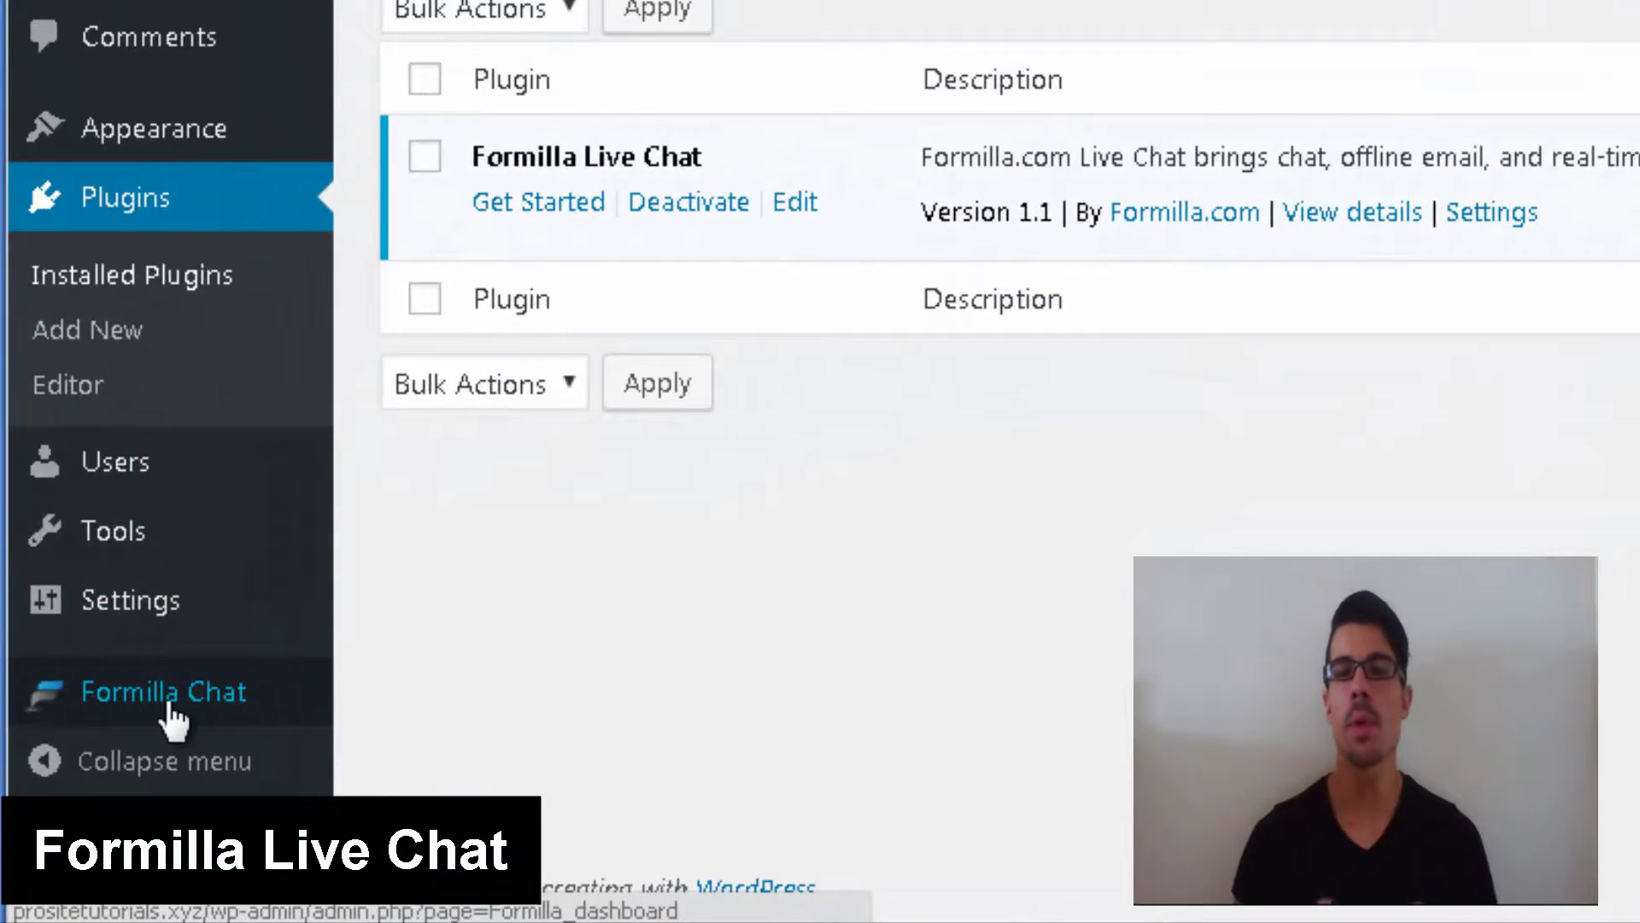
left_click(168, 704)
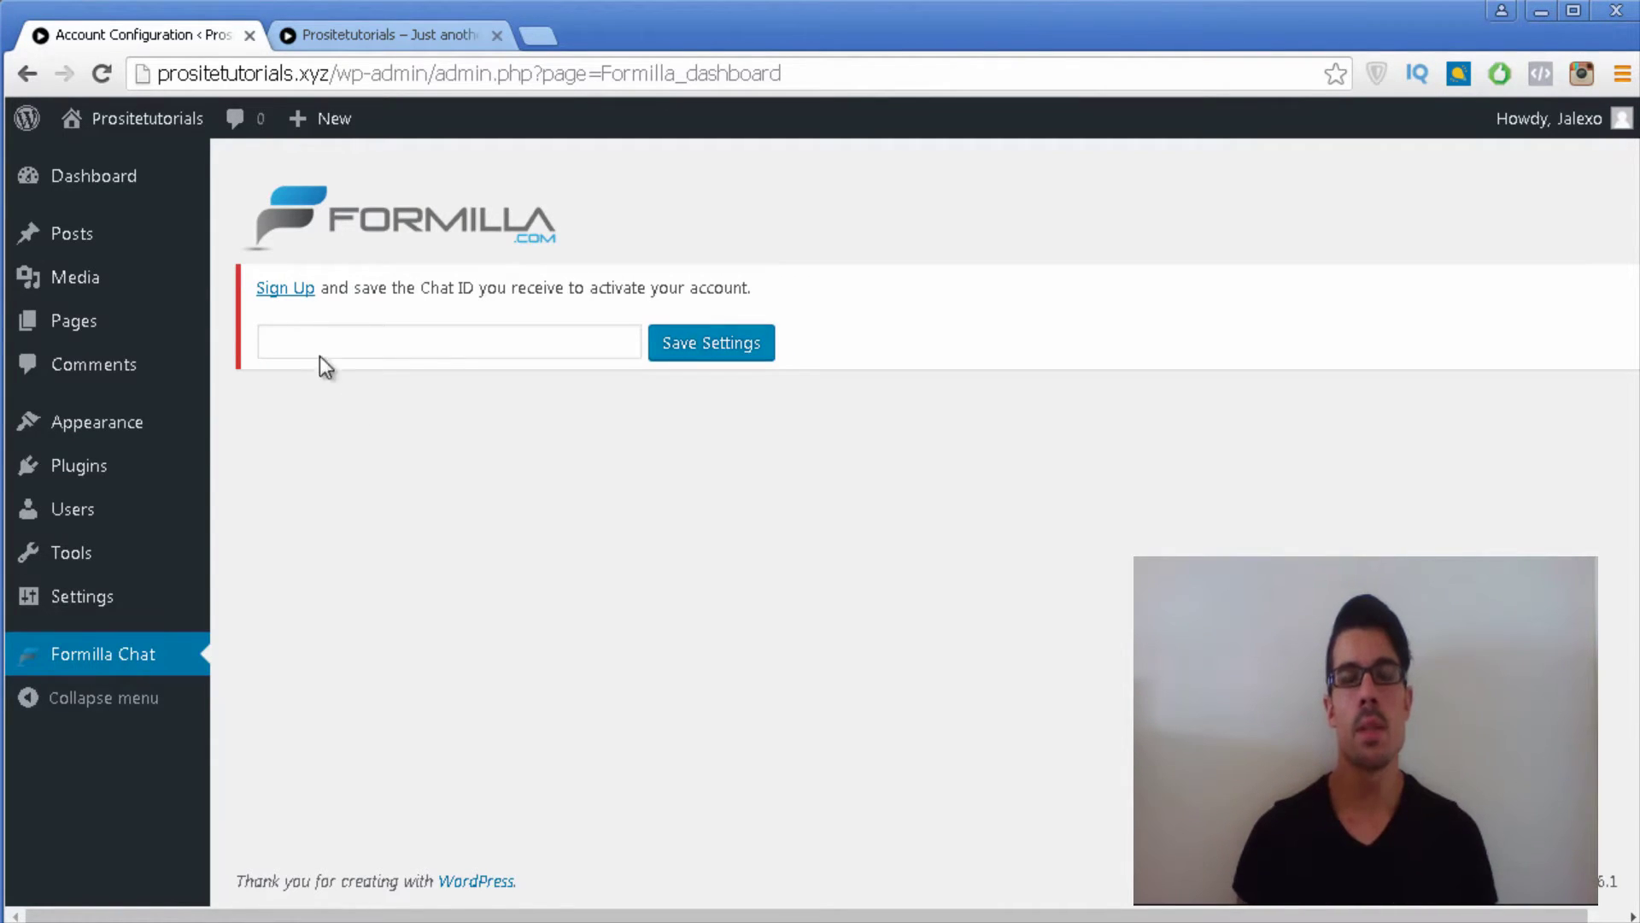
right_click(279, 294)
left_click(316, 307)
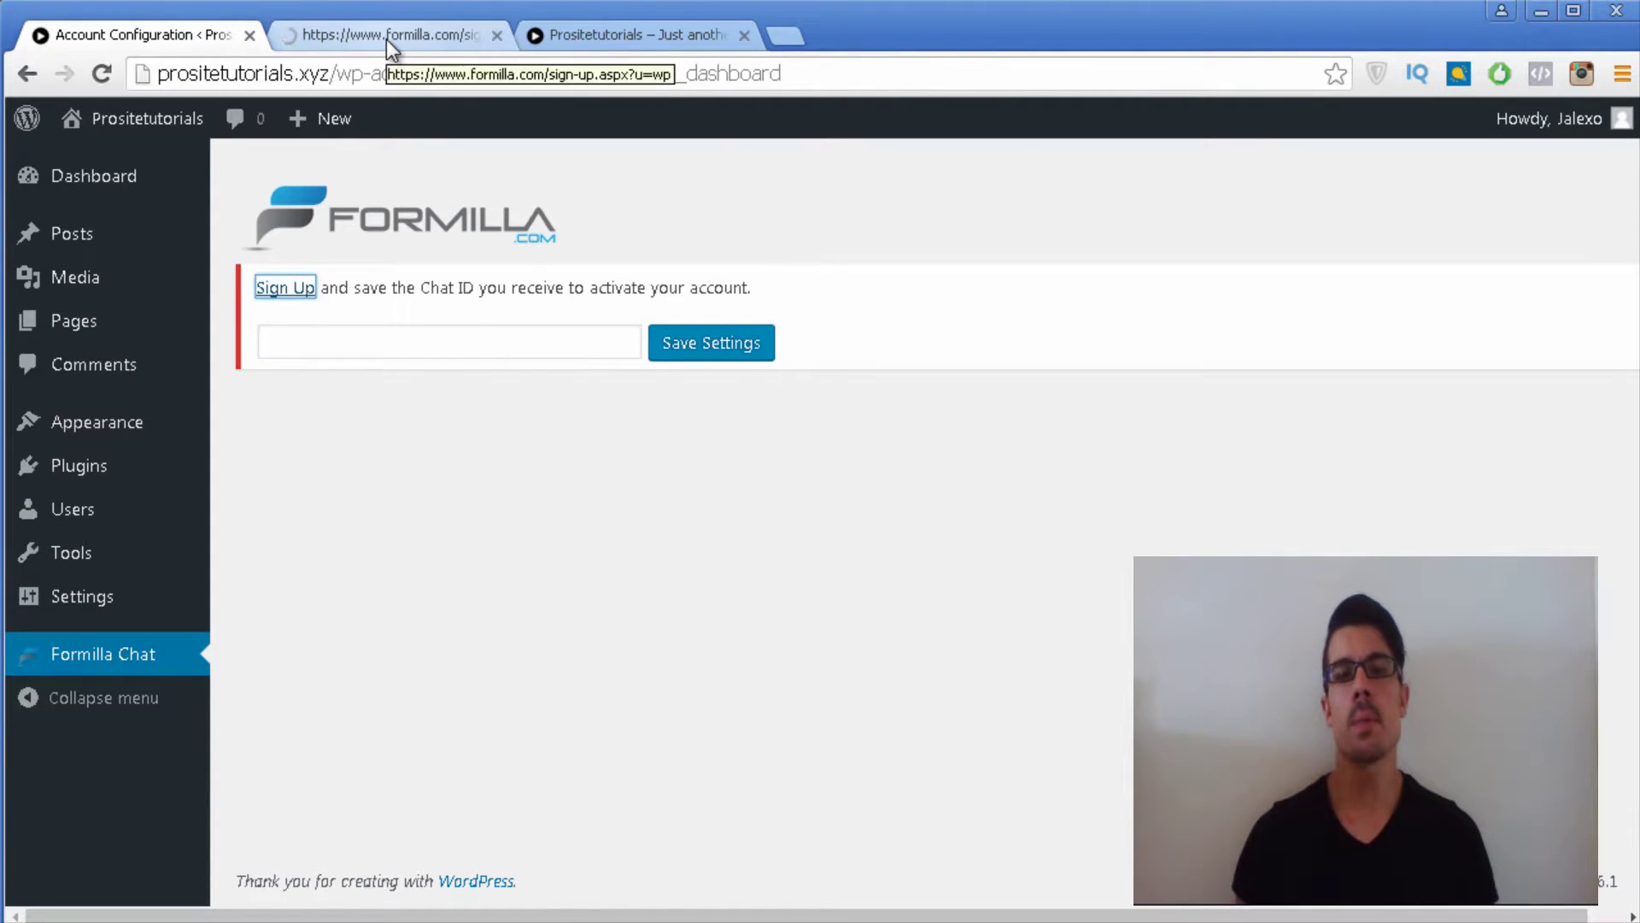
left_click(386, 39)
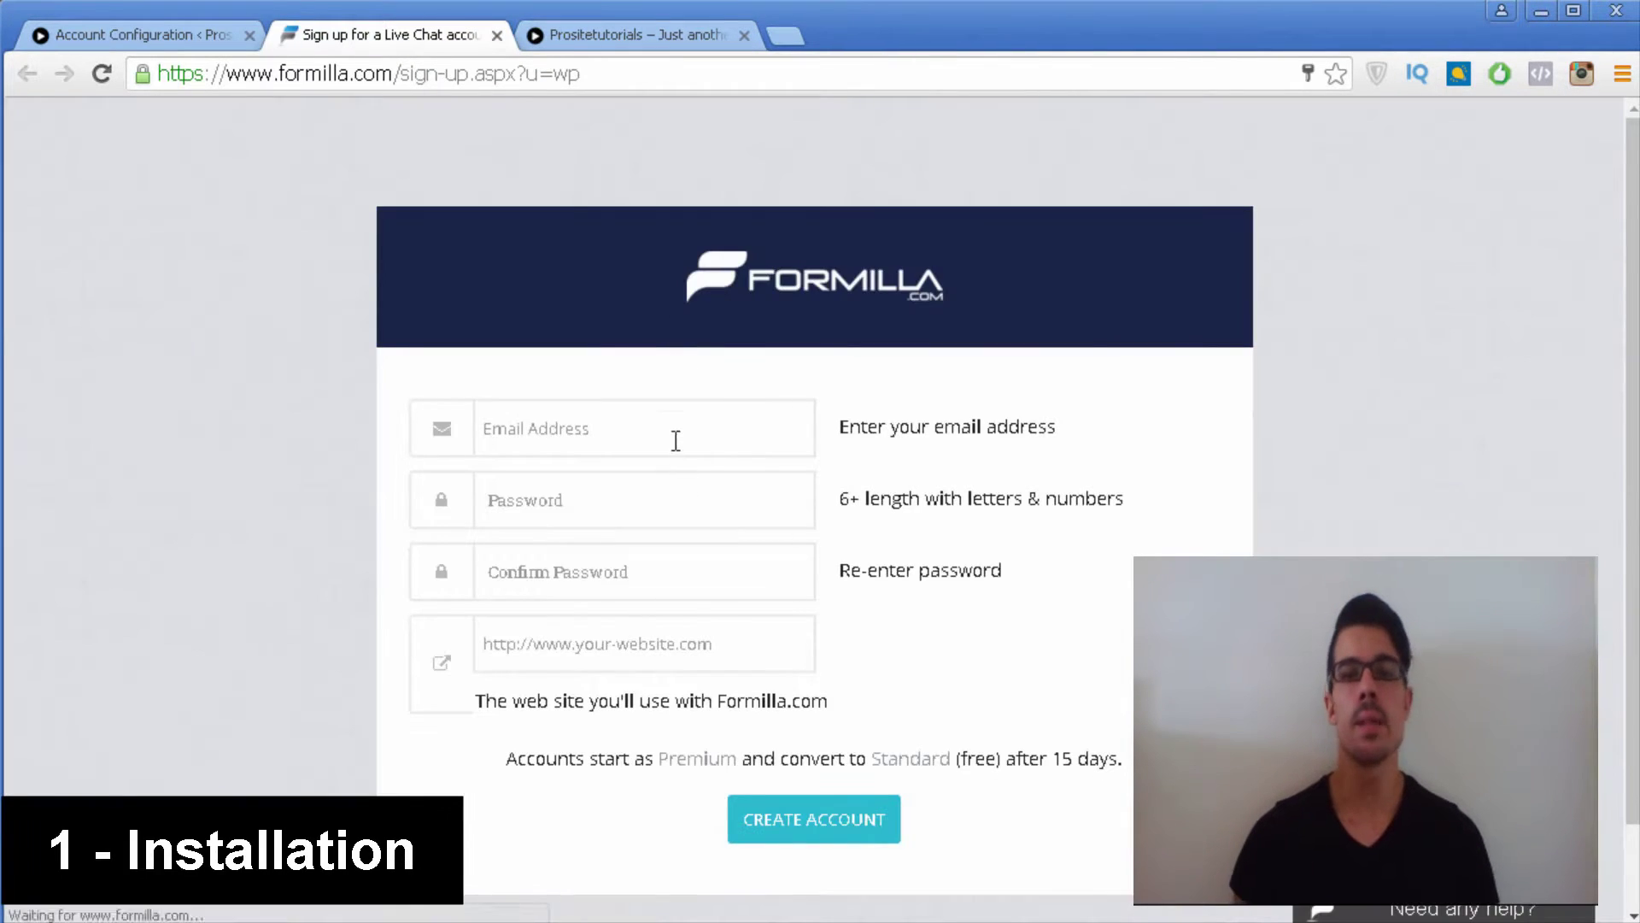
left_click(681, 428)
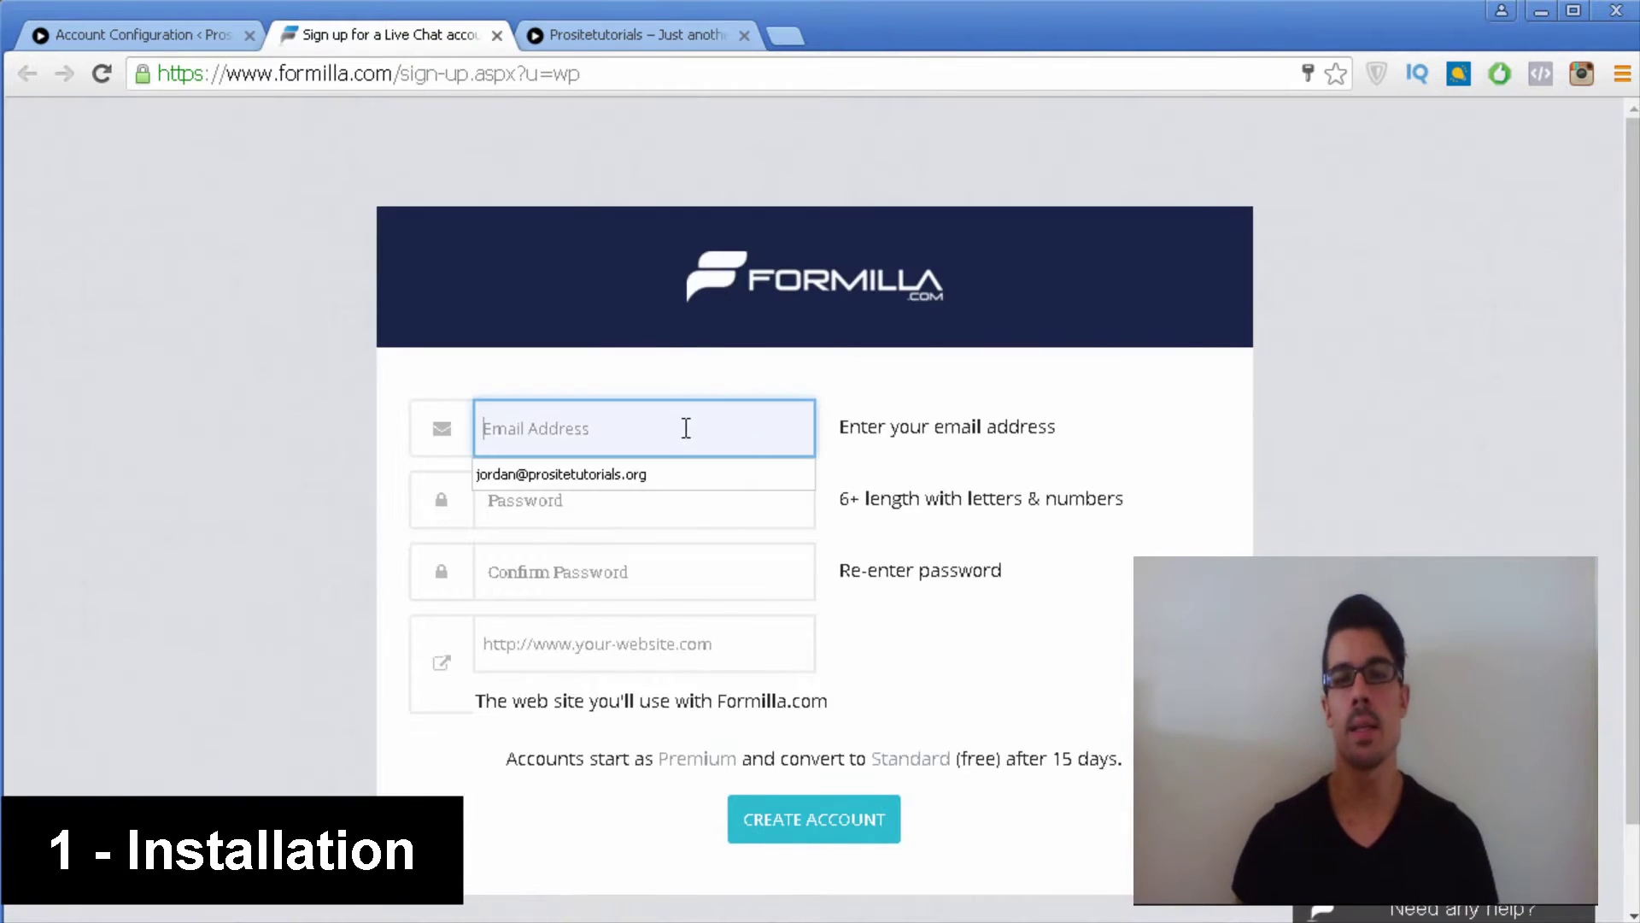
left_click(623, 473)
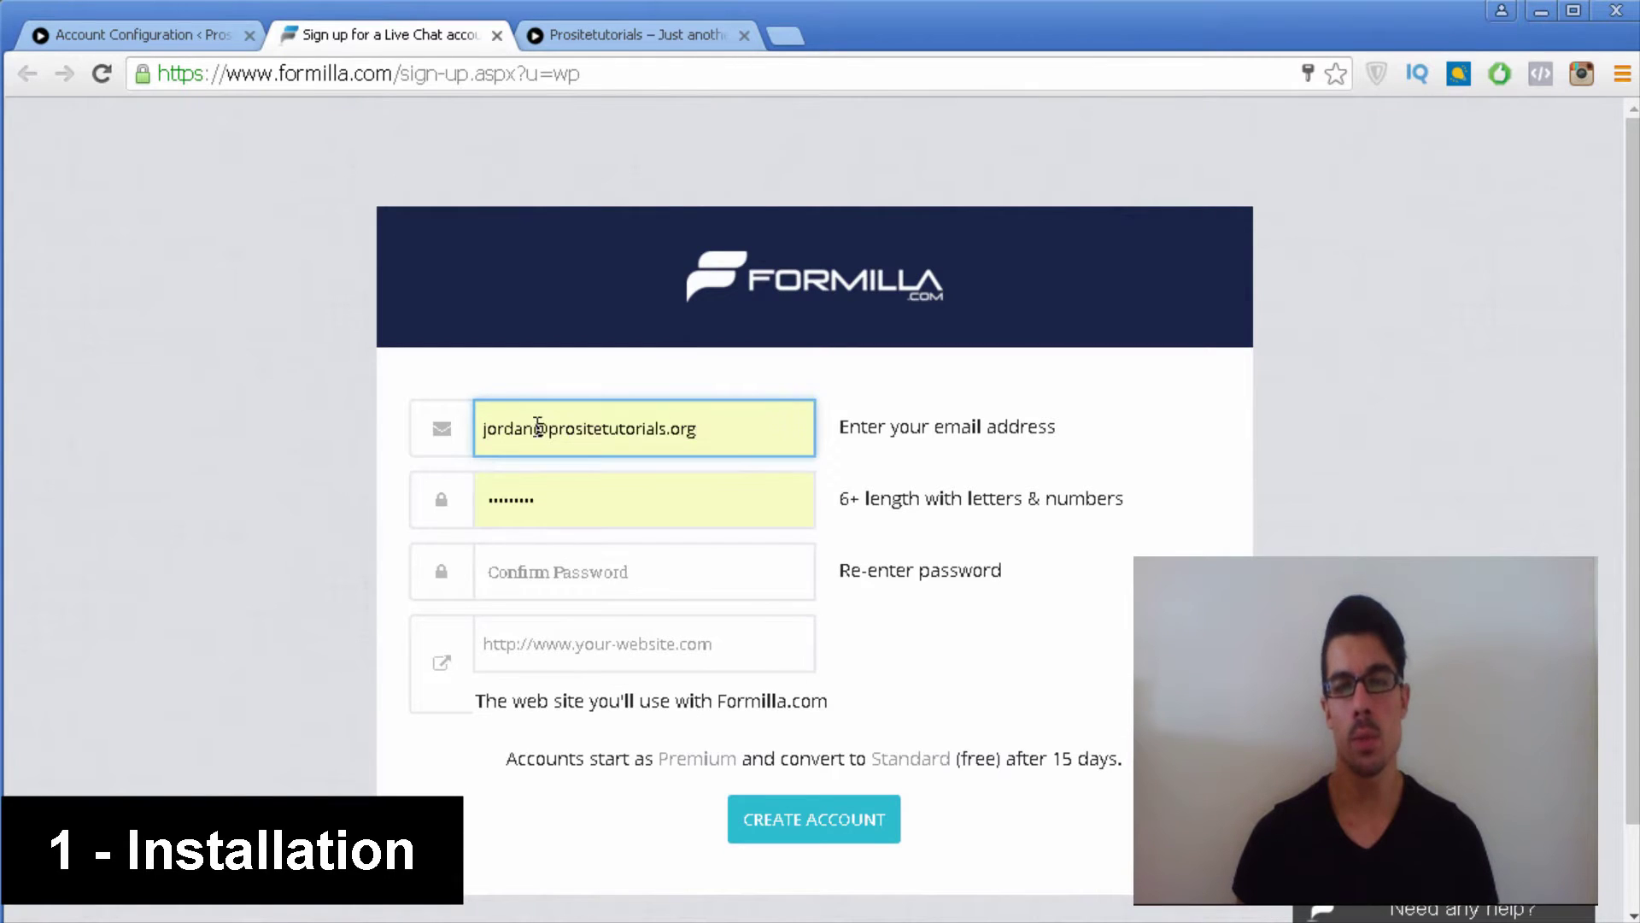
double_click(602, 487)
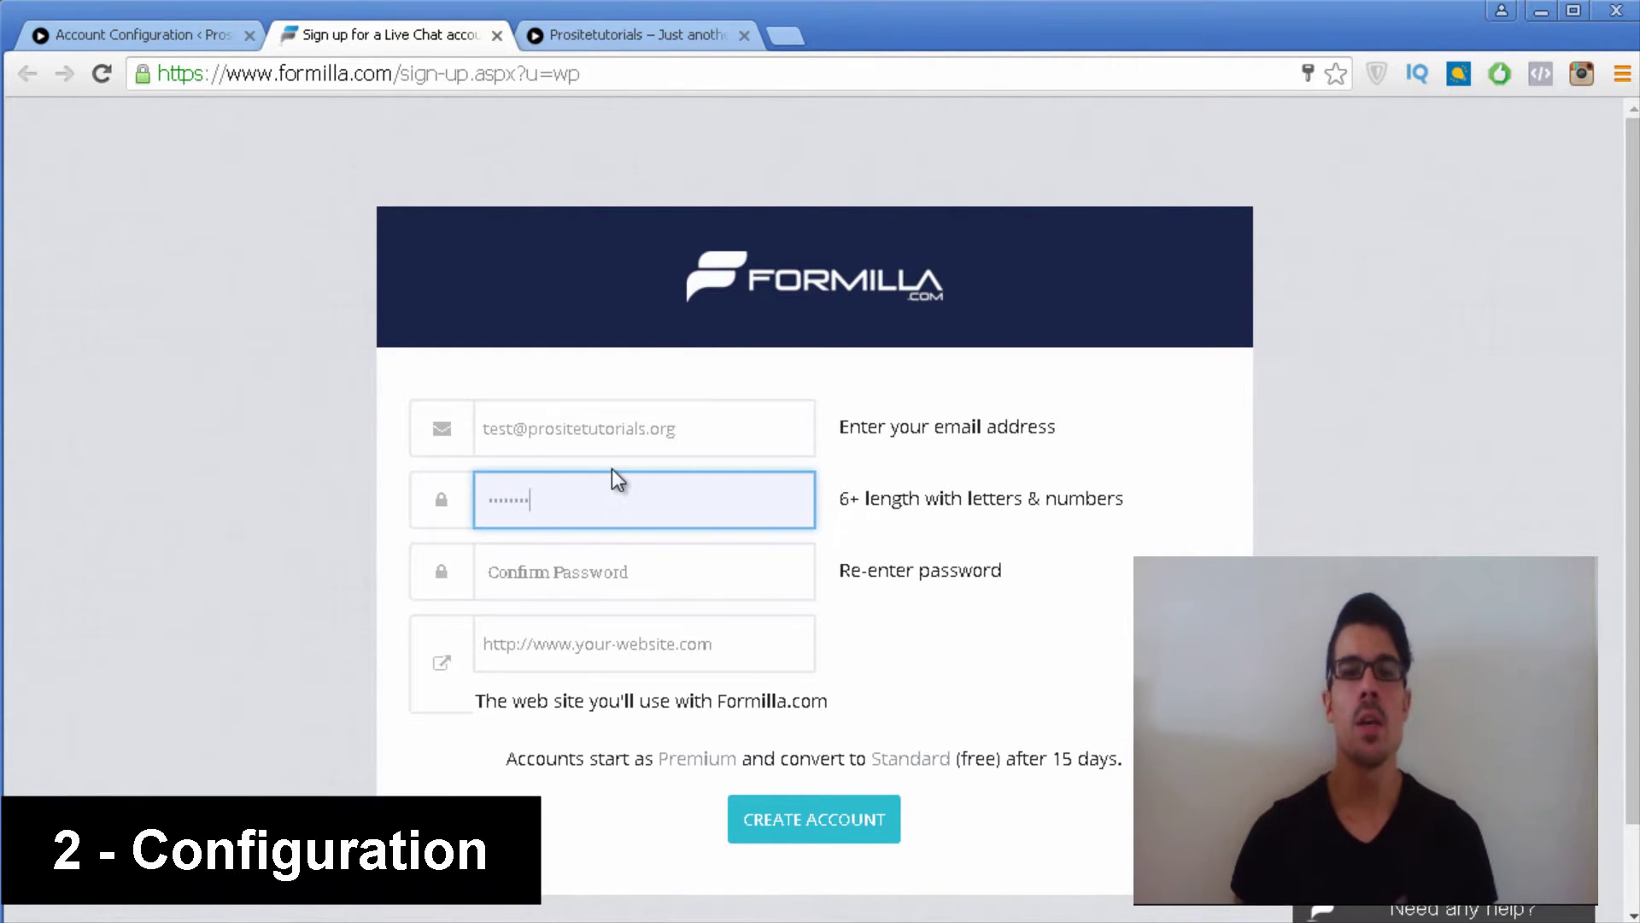
left_click(564, 561)
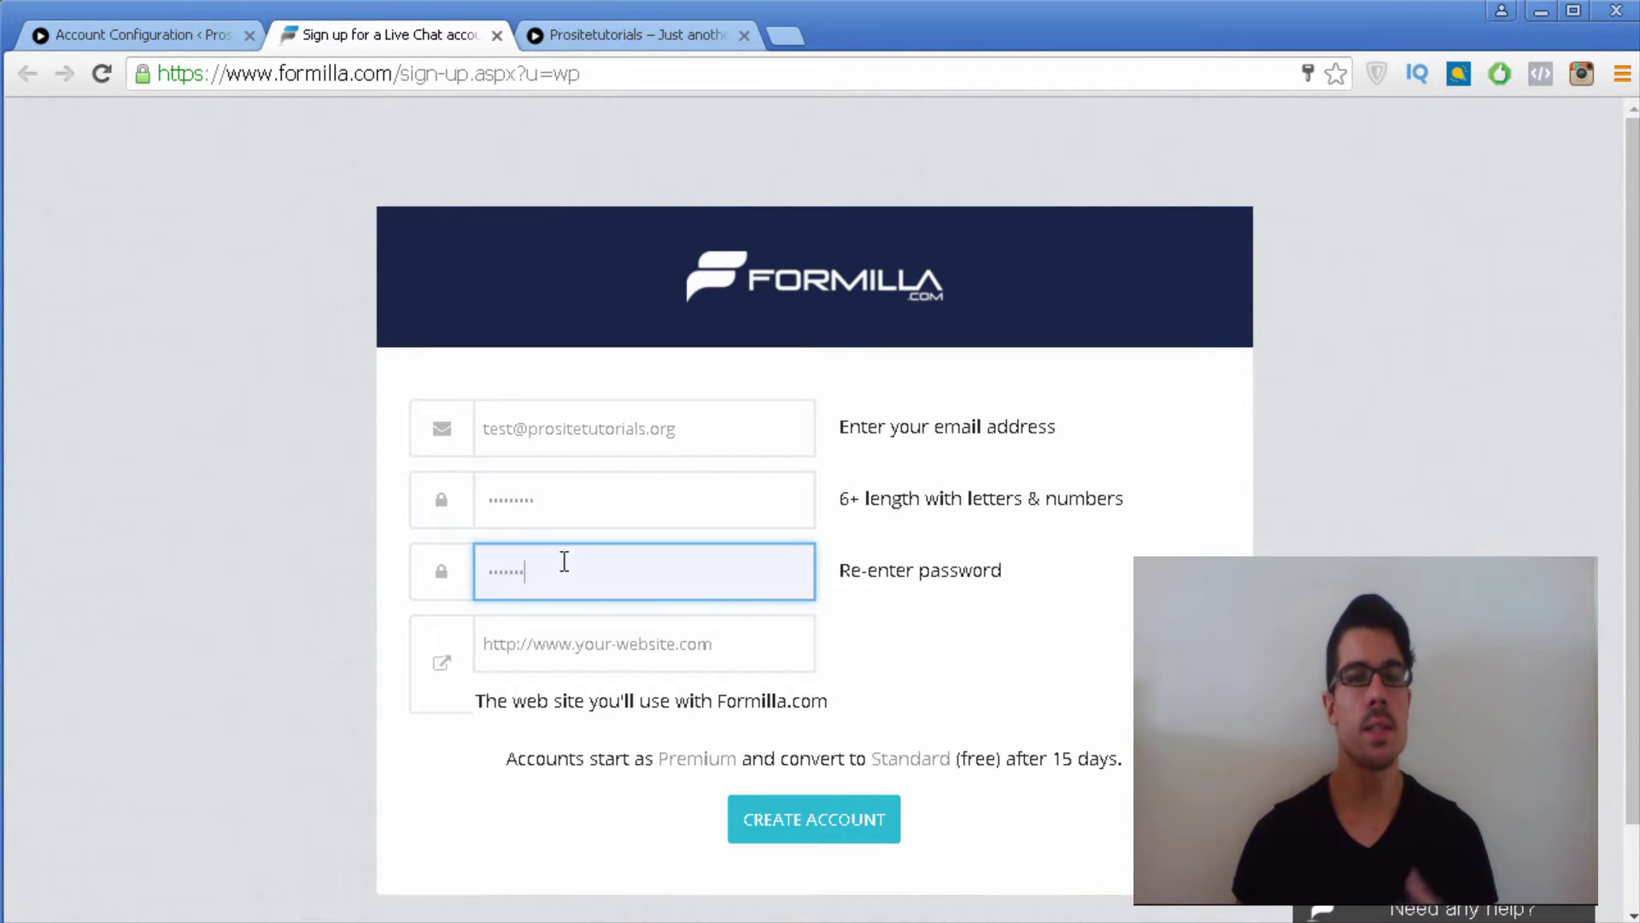
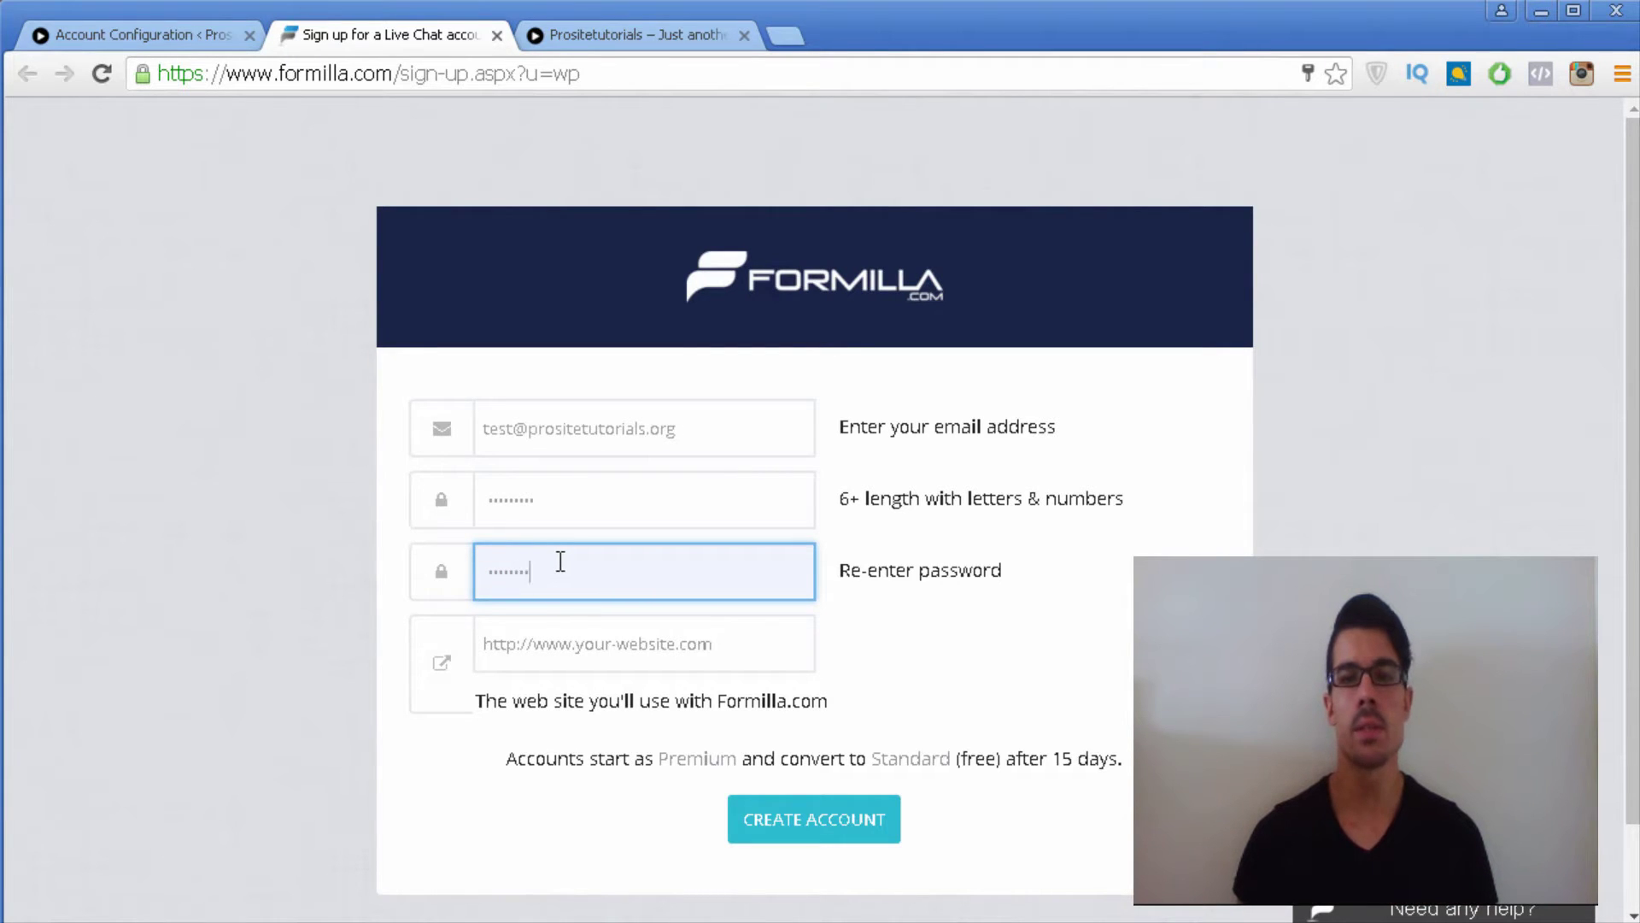
left_click(563, 641)
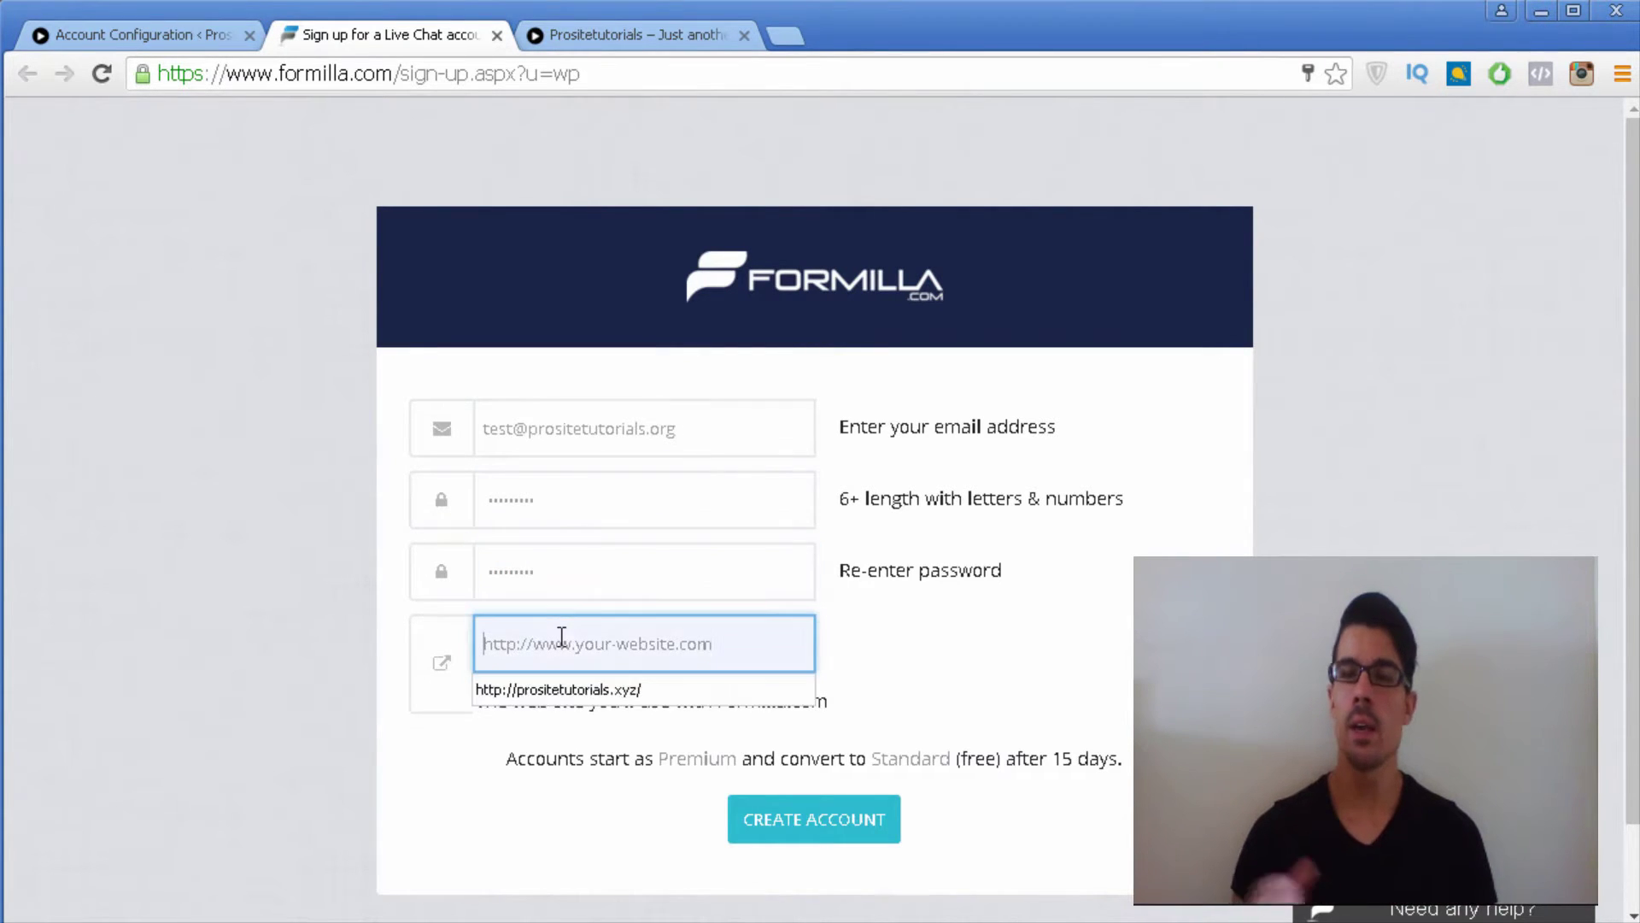
left_click(544, 689)
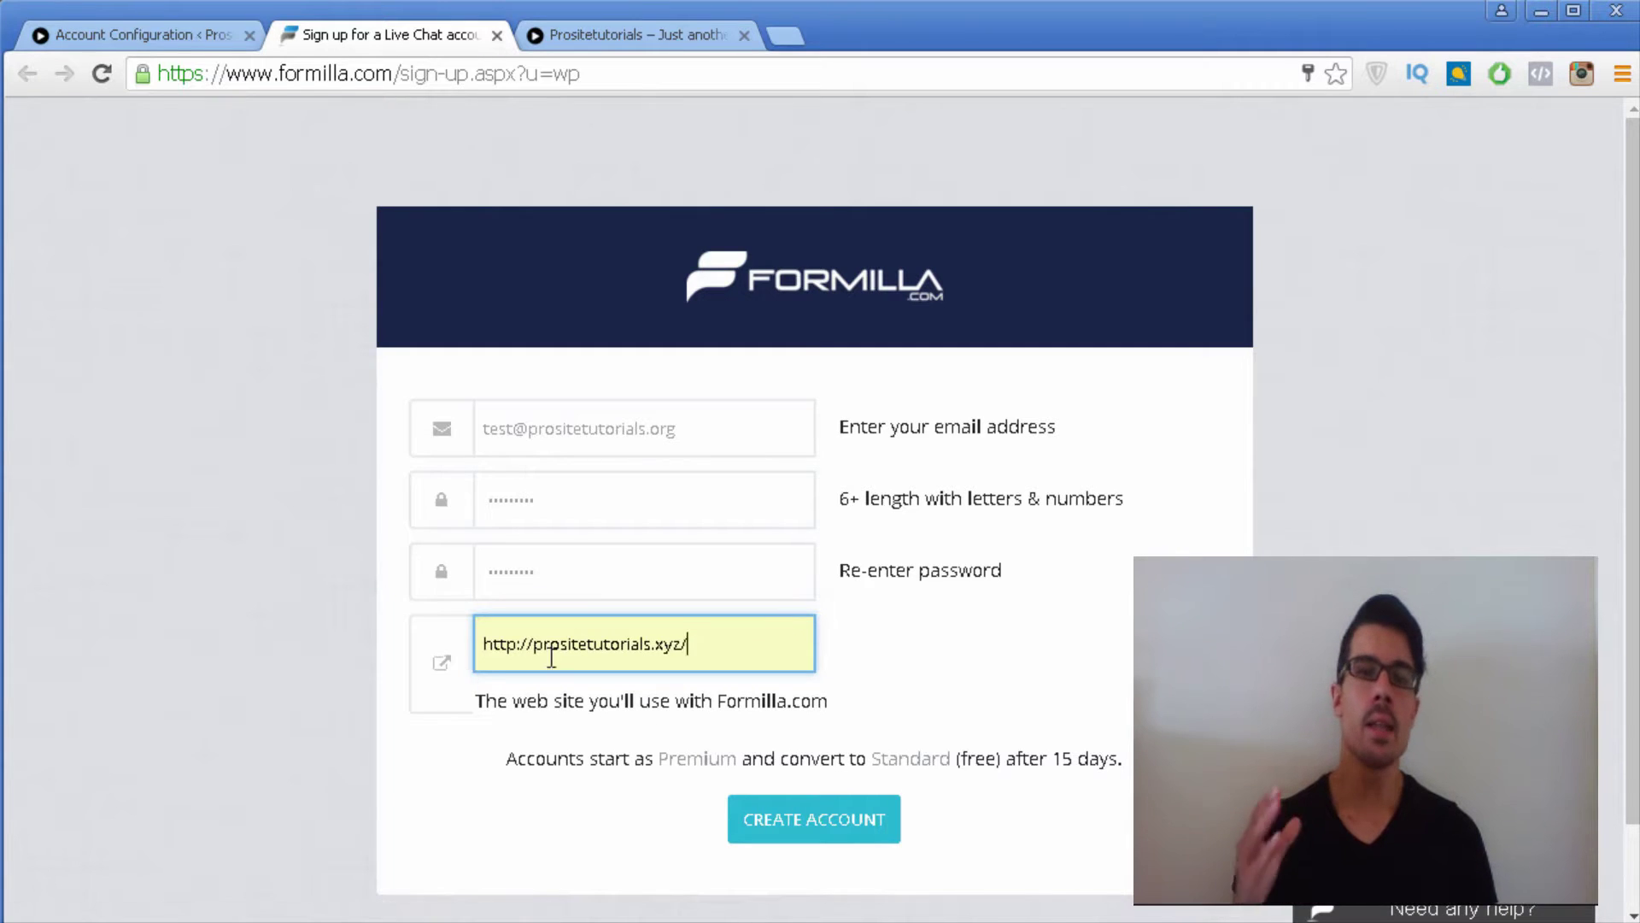
scroll(860, 686, "down", 1)
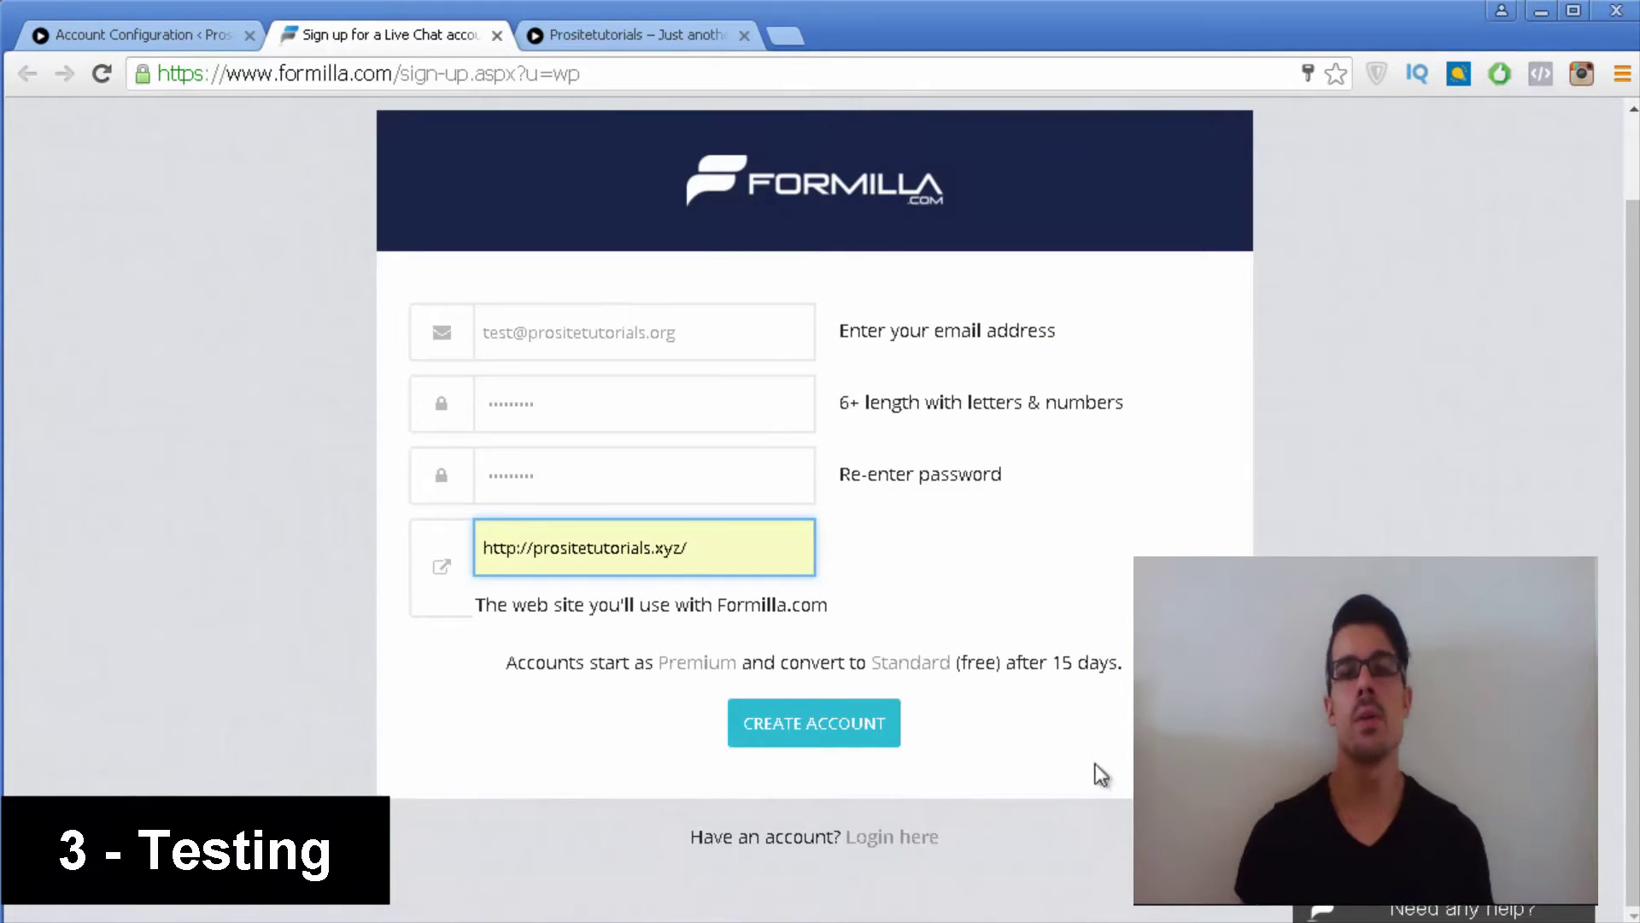
left_click(869, 728)
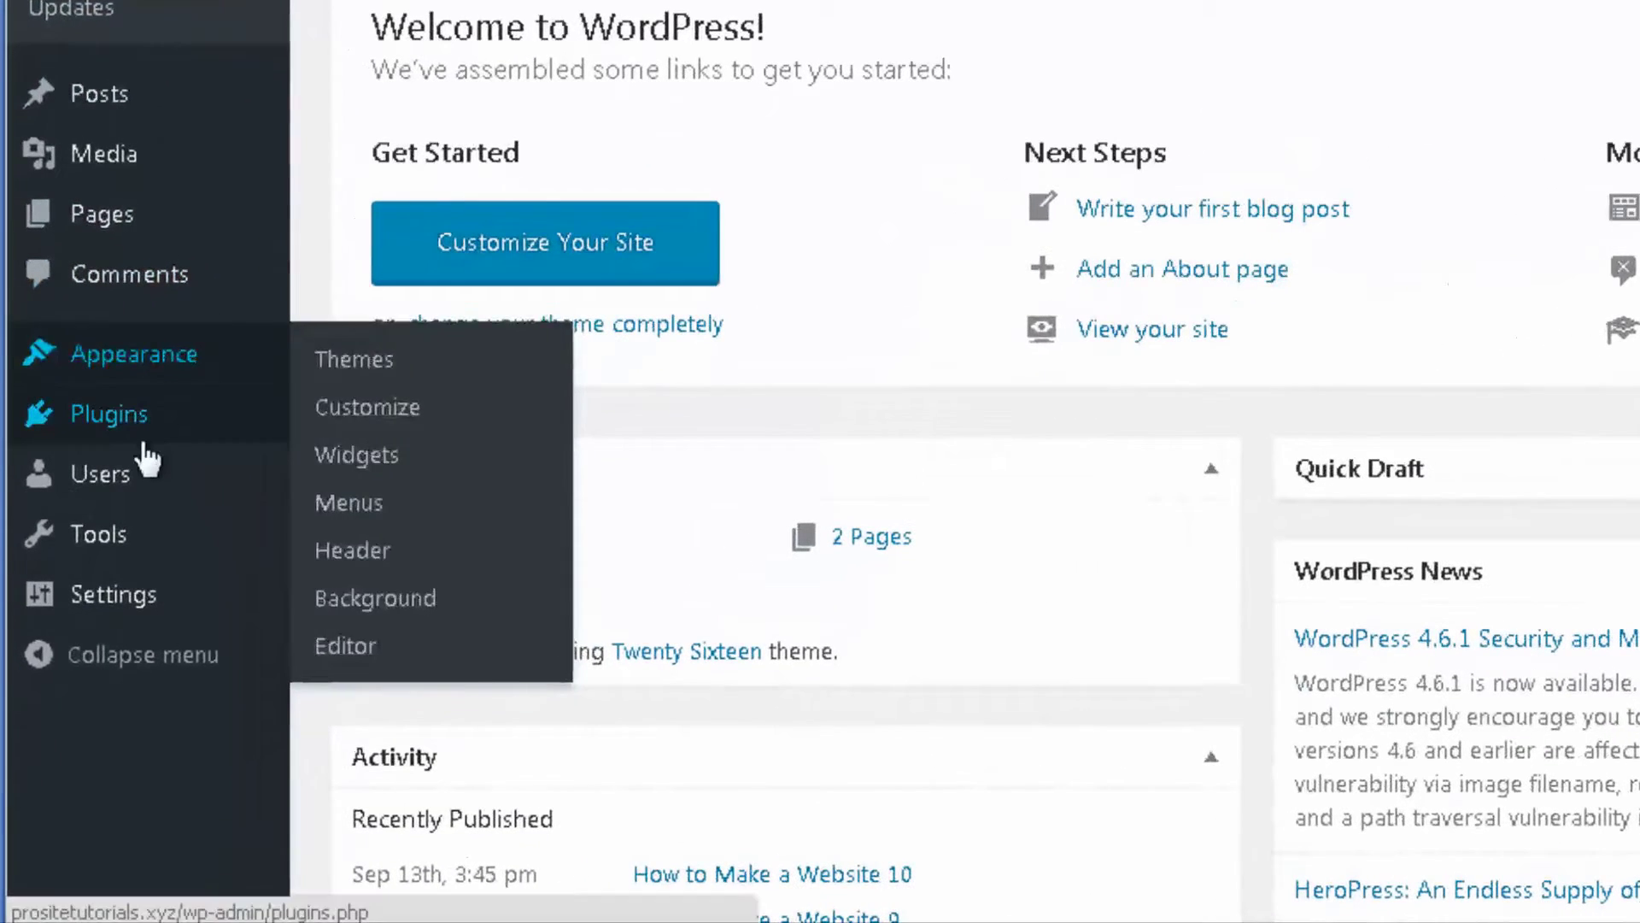
Search for 'formilla' under Plugins > Add New and browse the results.
mouse_move(117, 560)
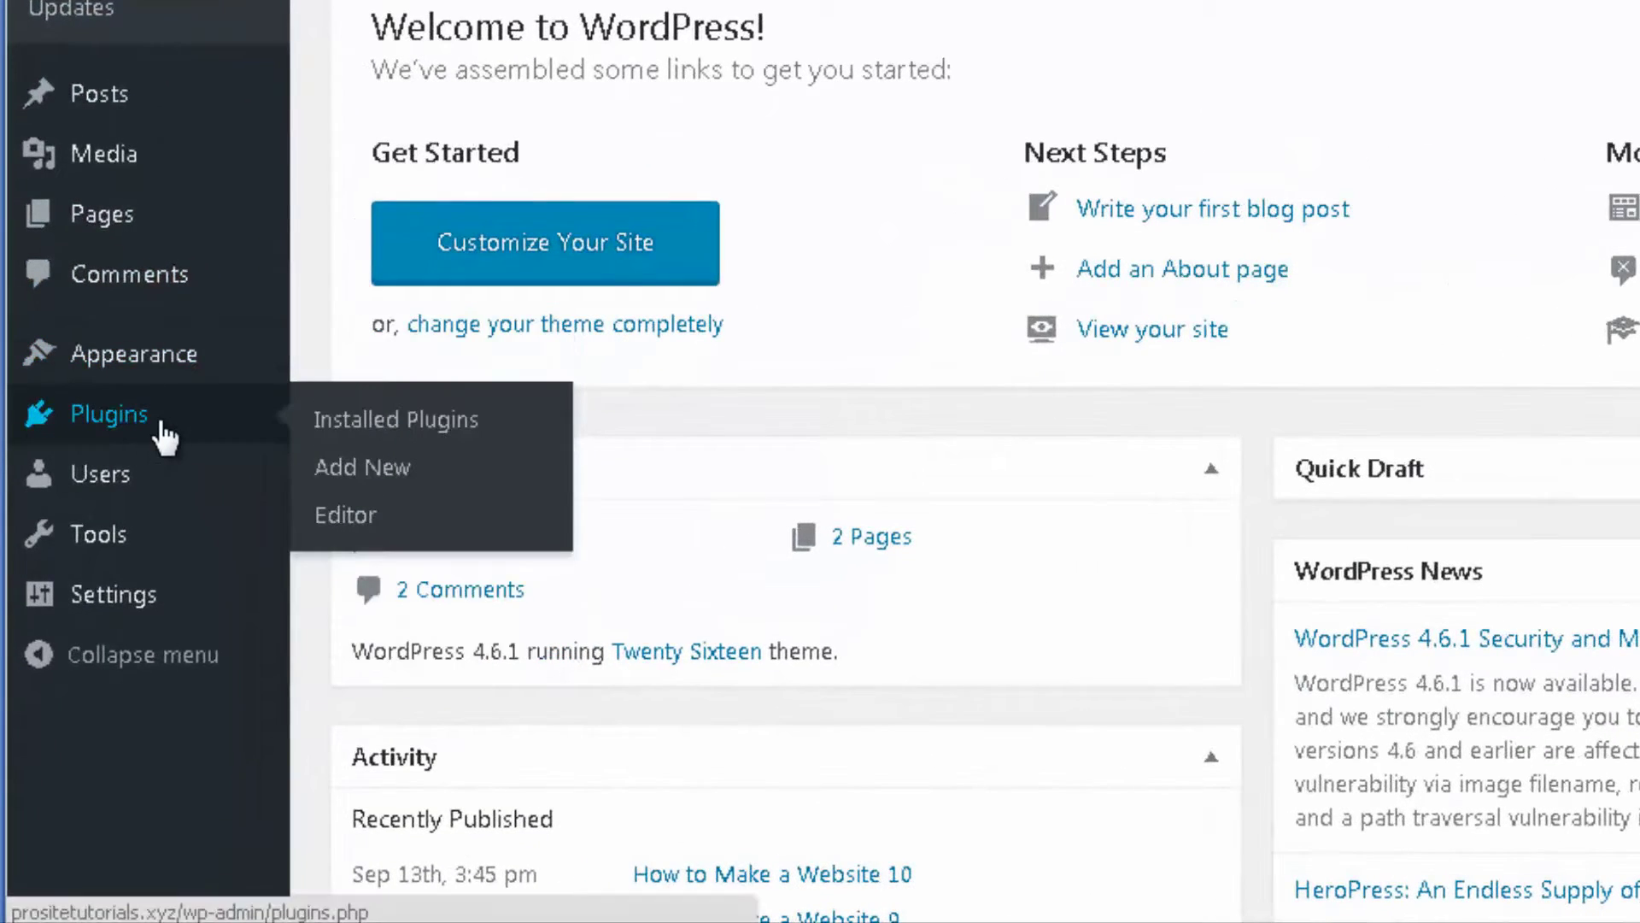
left_click(346, 466)
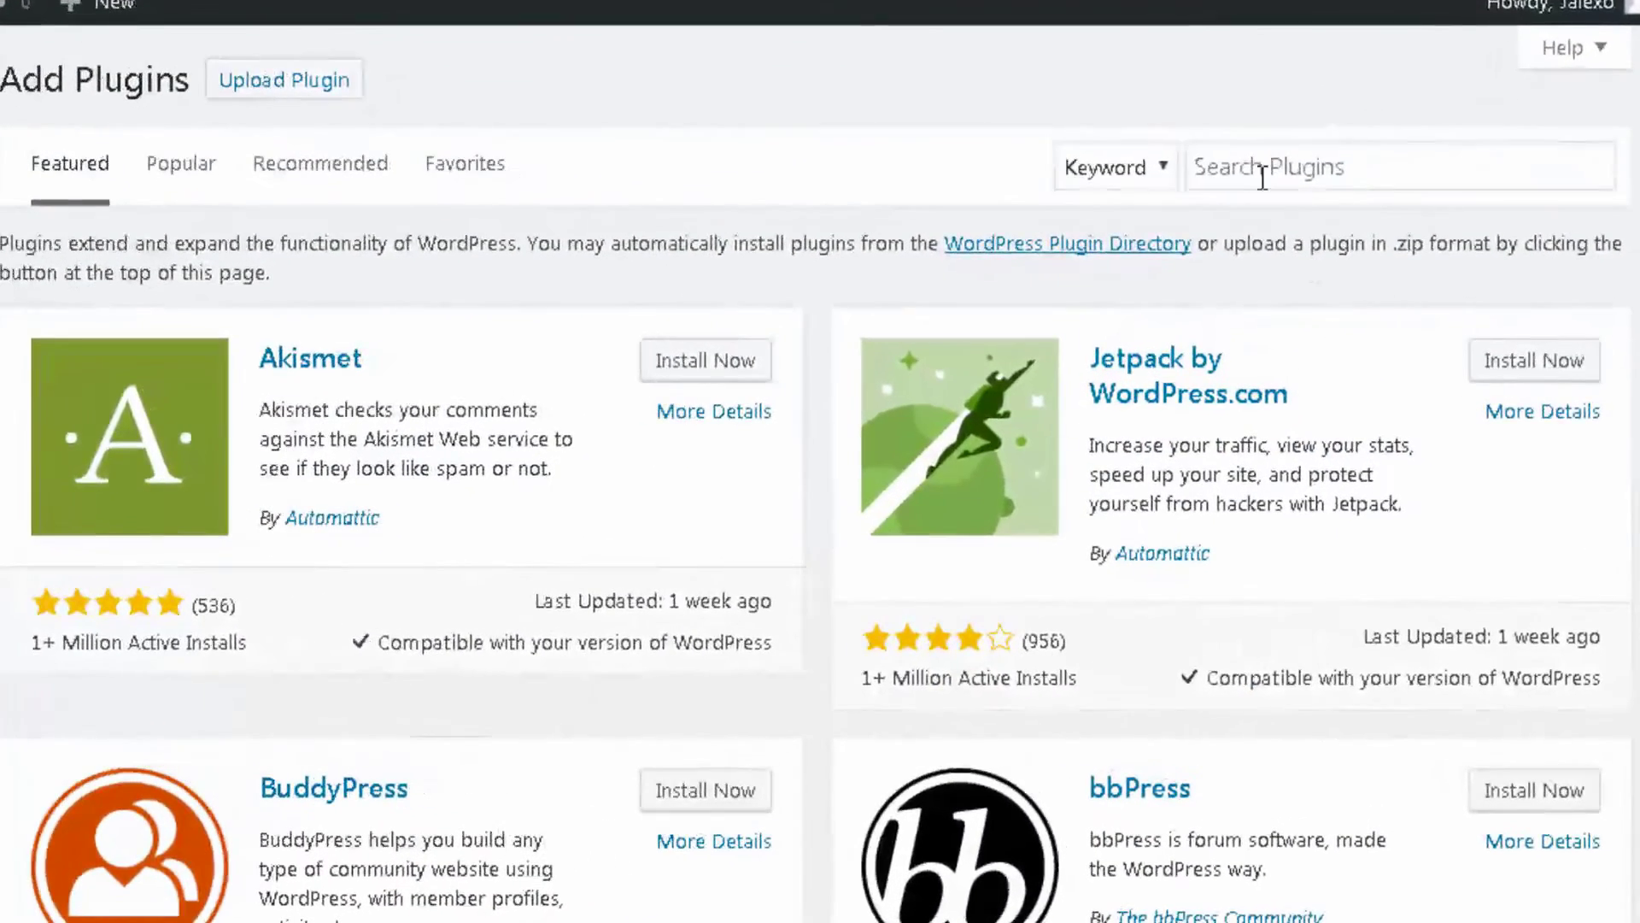
left_click(1266, 195)
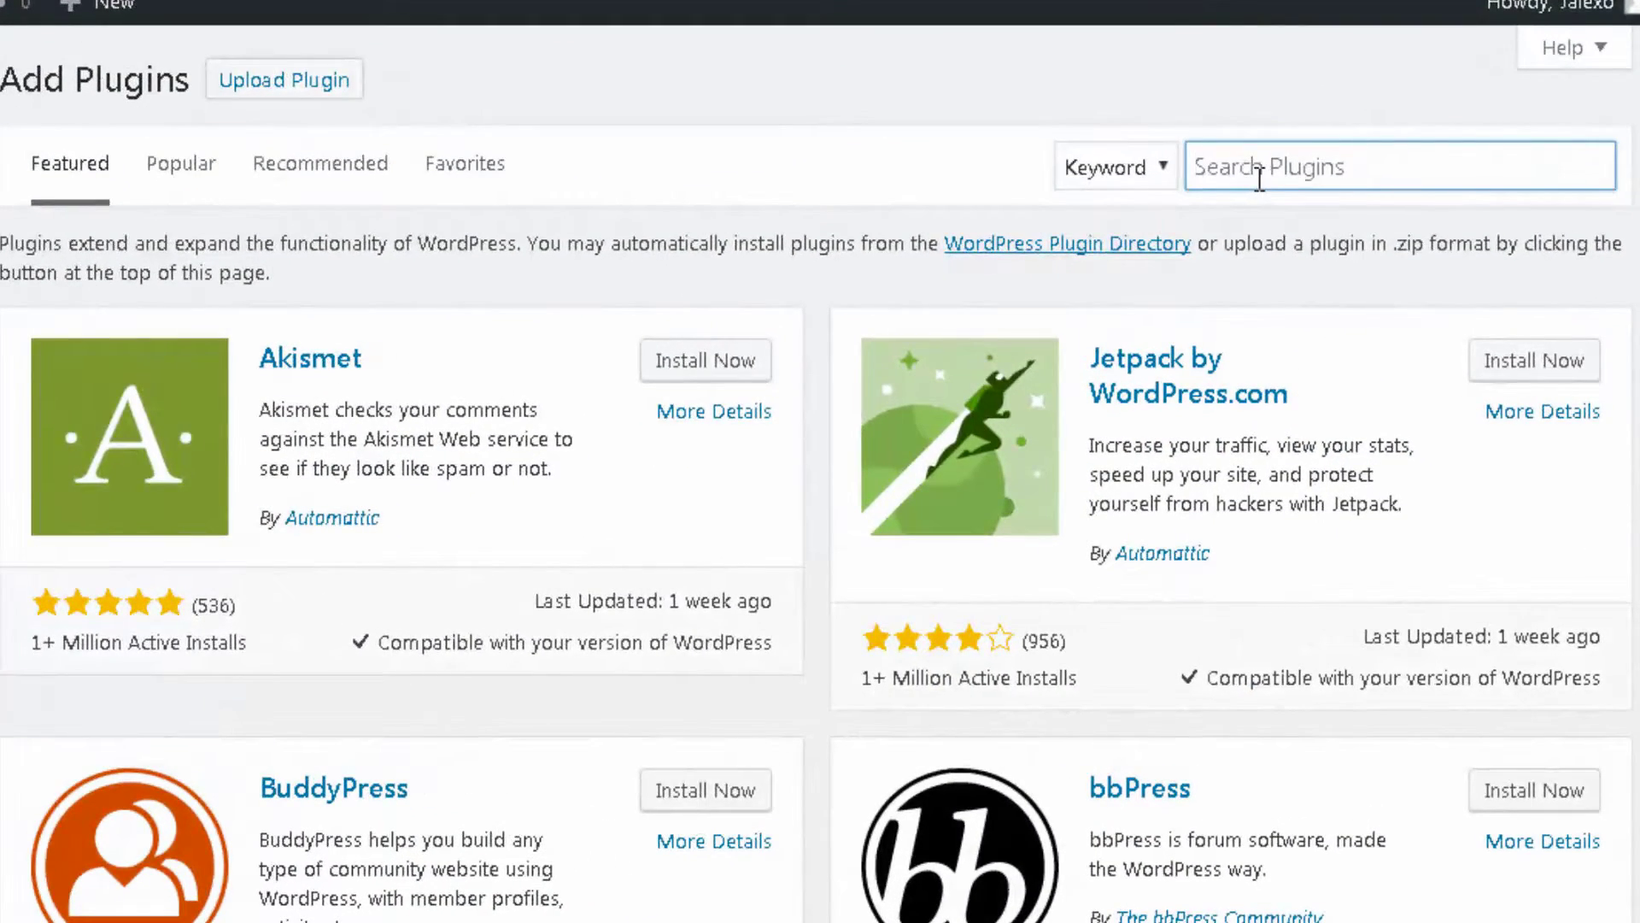
type("formilla")
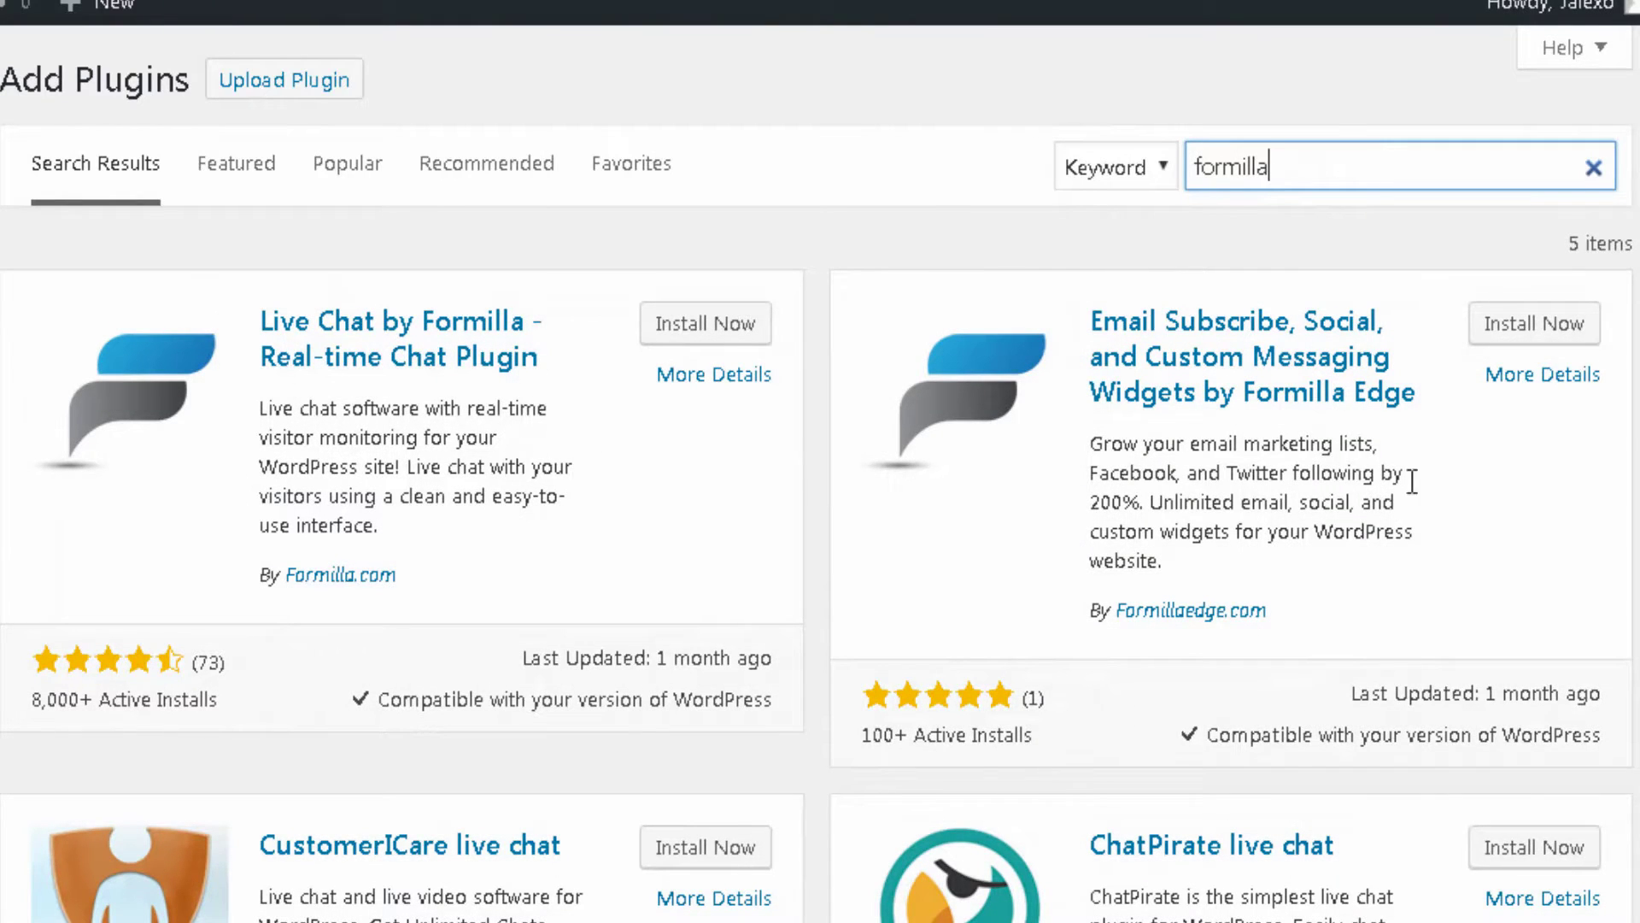
scroll(1570, 735, "down", 3)
scroll(1569, 735, "down", 2)
scroll(1179, 365, "up", 5)
Review Live Chat by Formilla's details and install it.
left_click(740, 380)
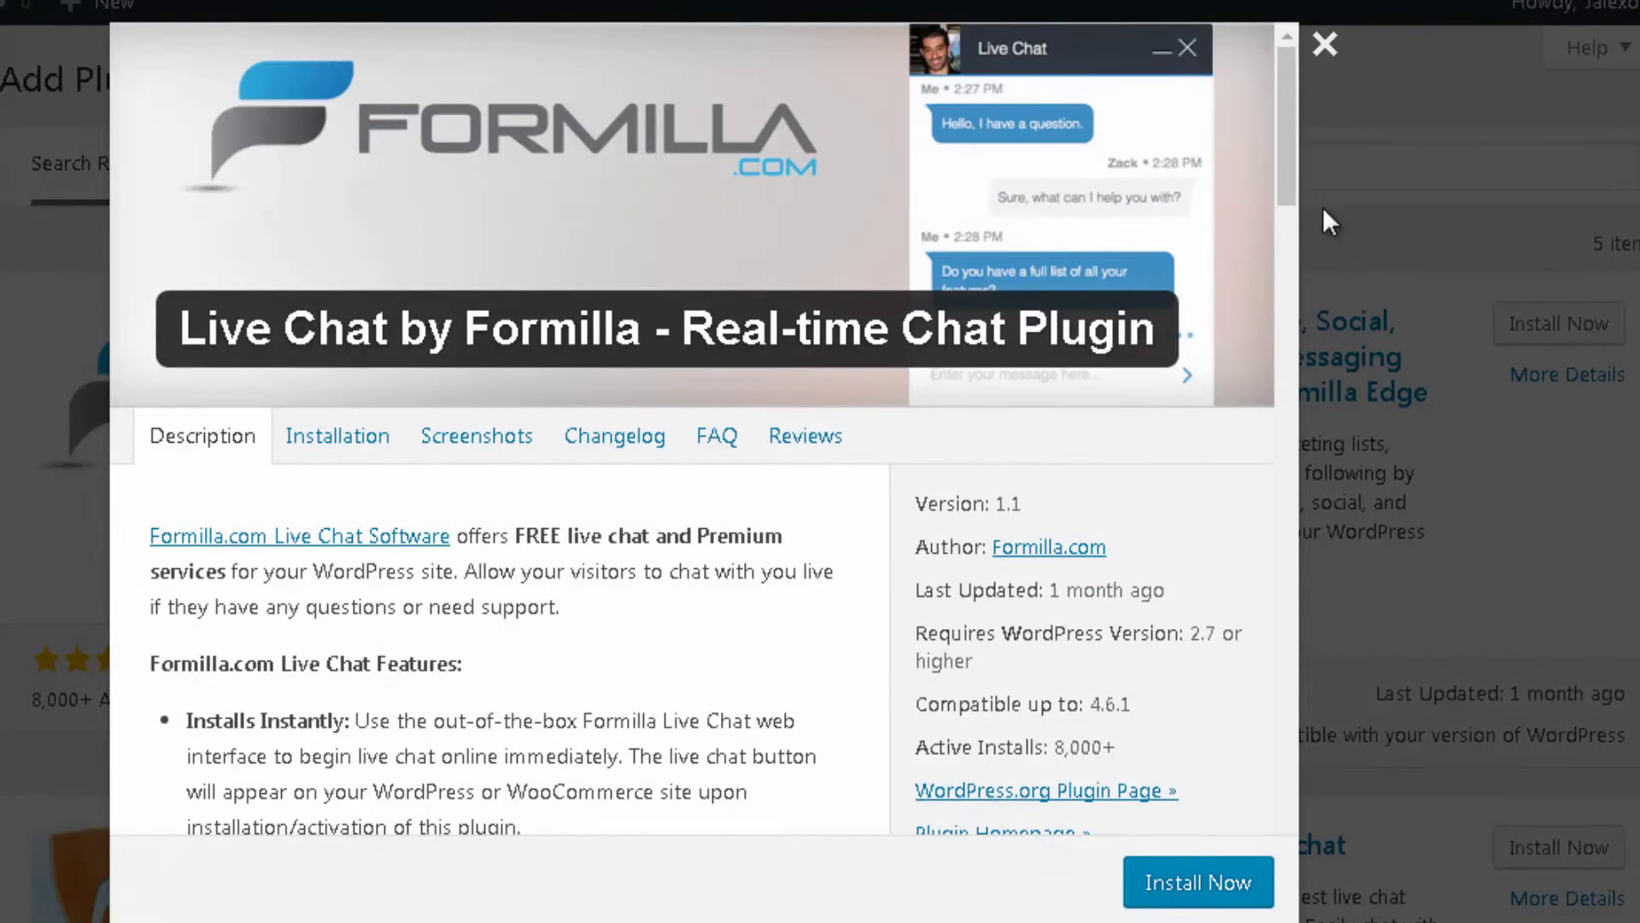
left_click_drag(1283, 138, 1284, 209)
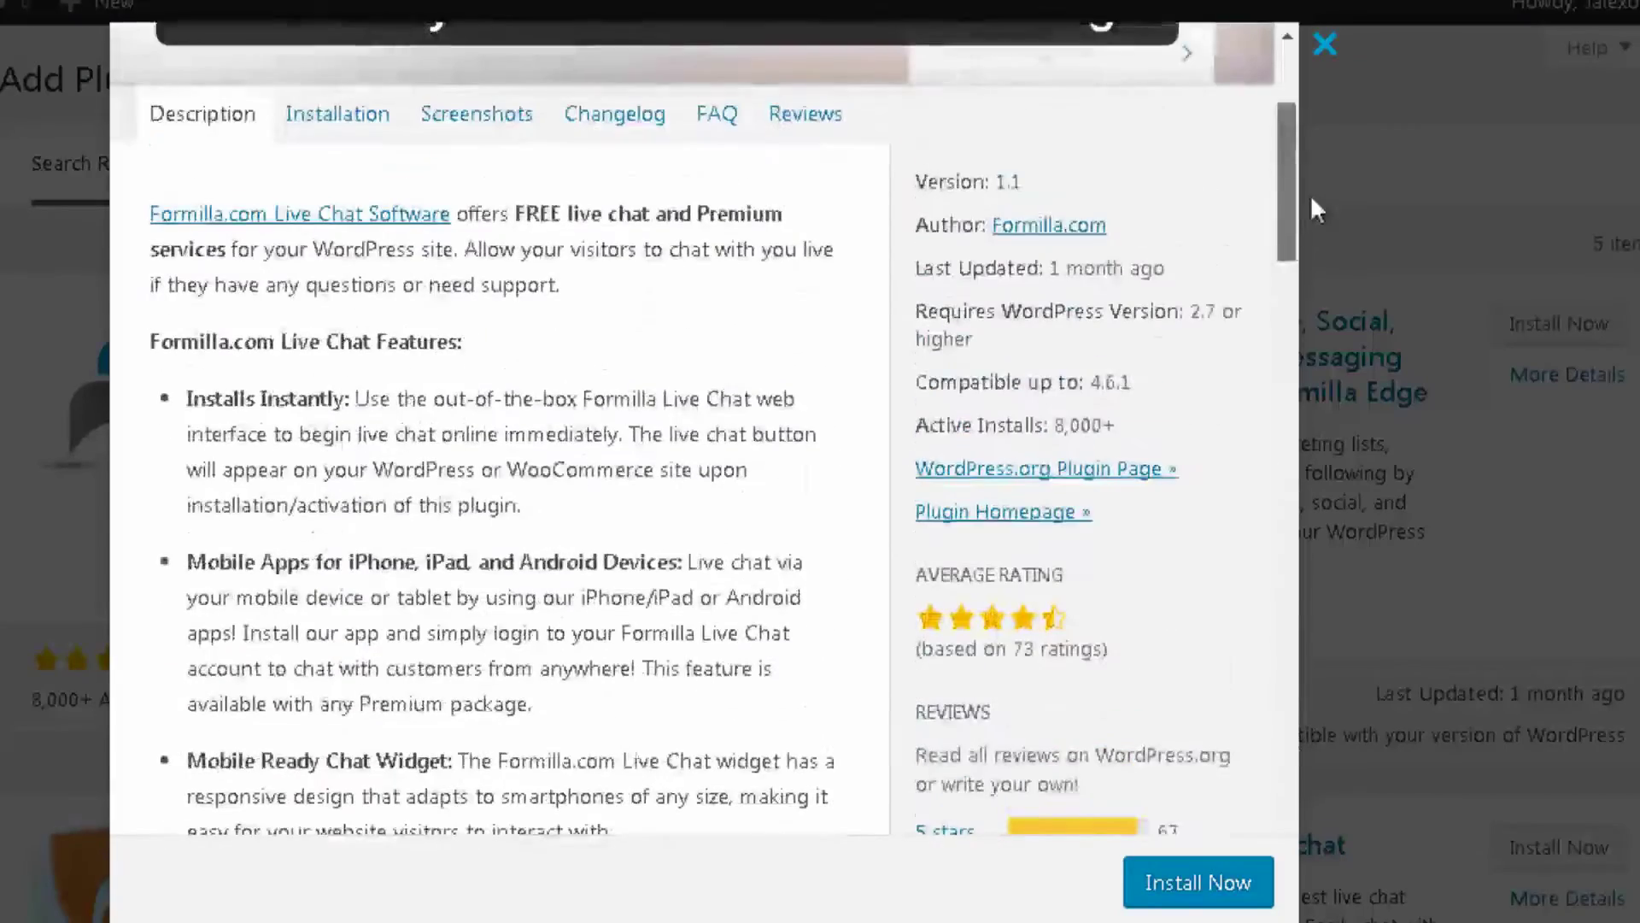
left_click(1199, 884)
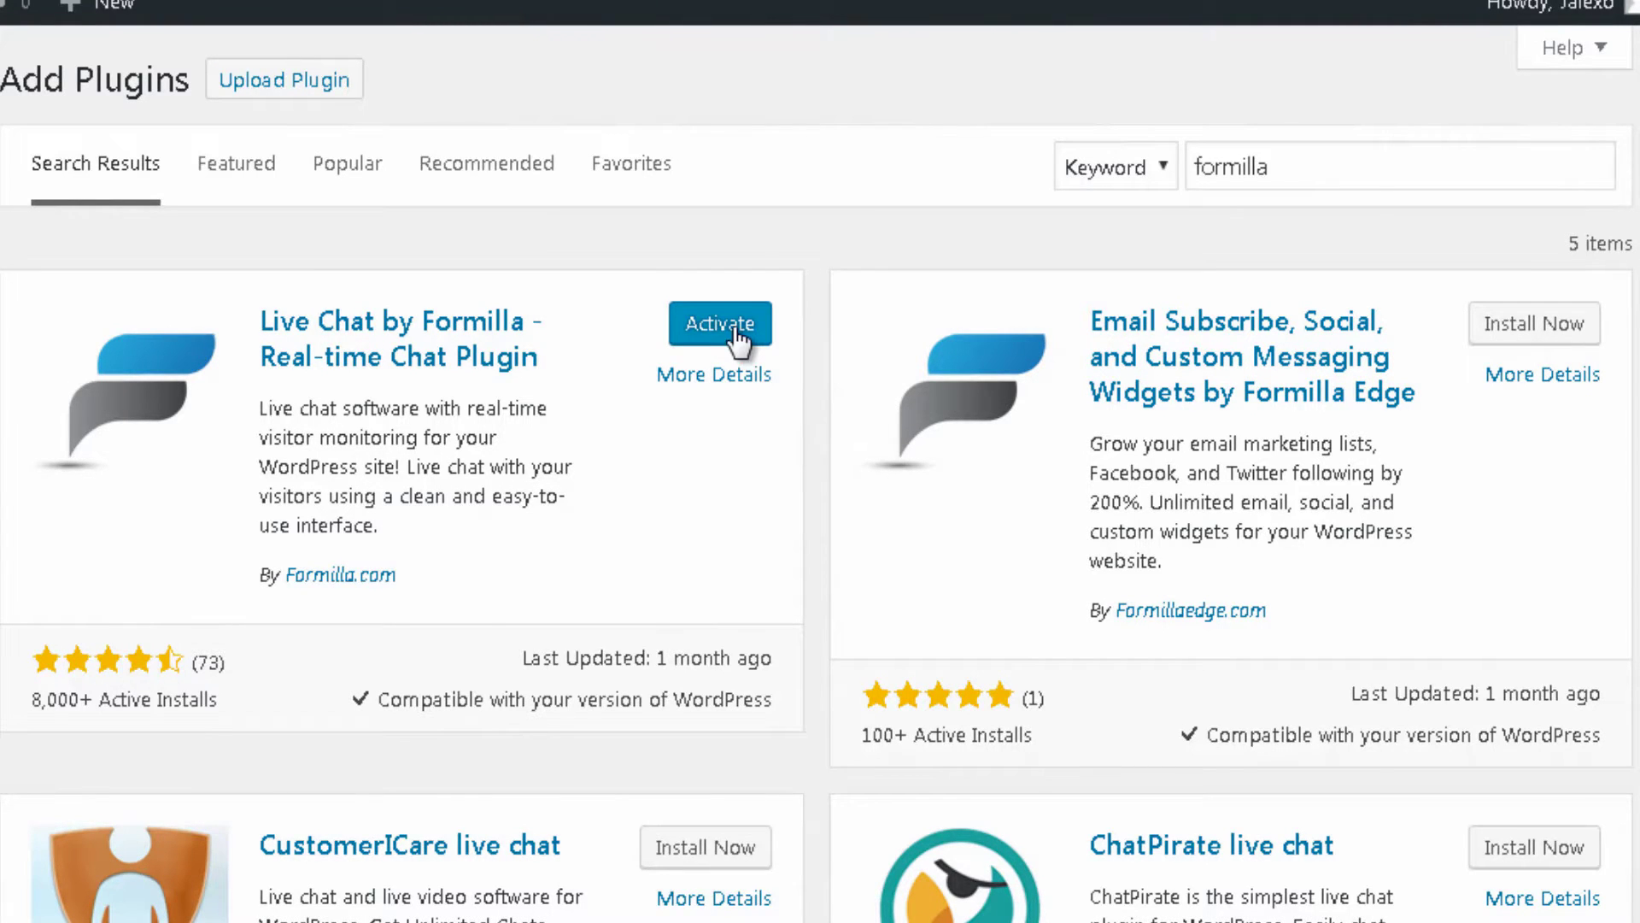
Activate Live Chat by Formilla and go to its Formilla Chat setup page.
left_click(730, 334)
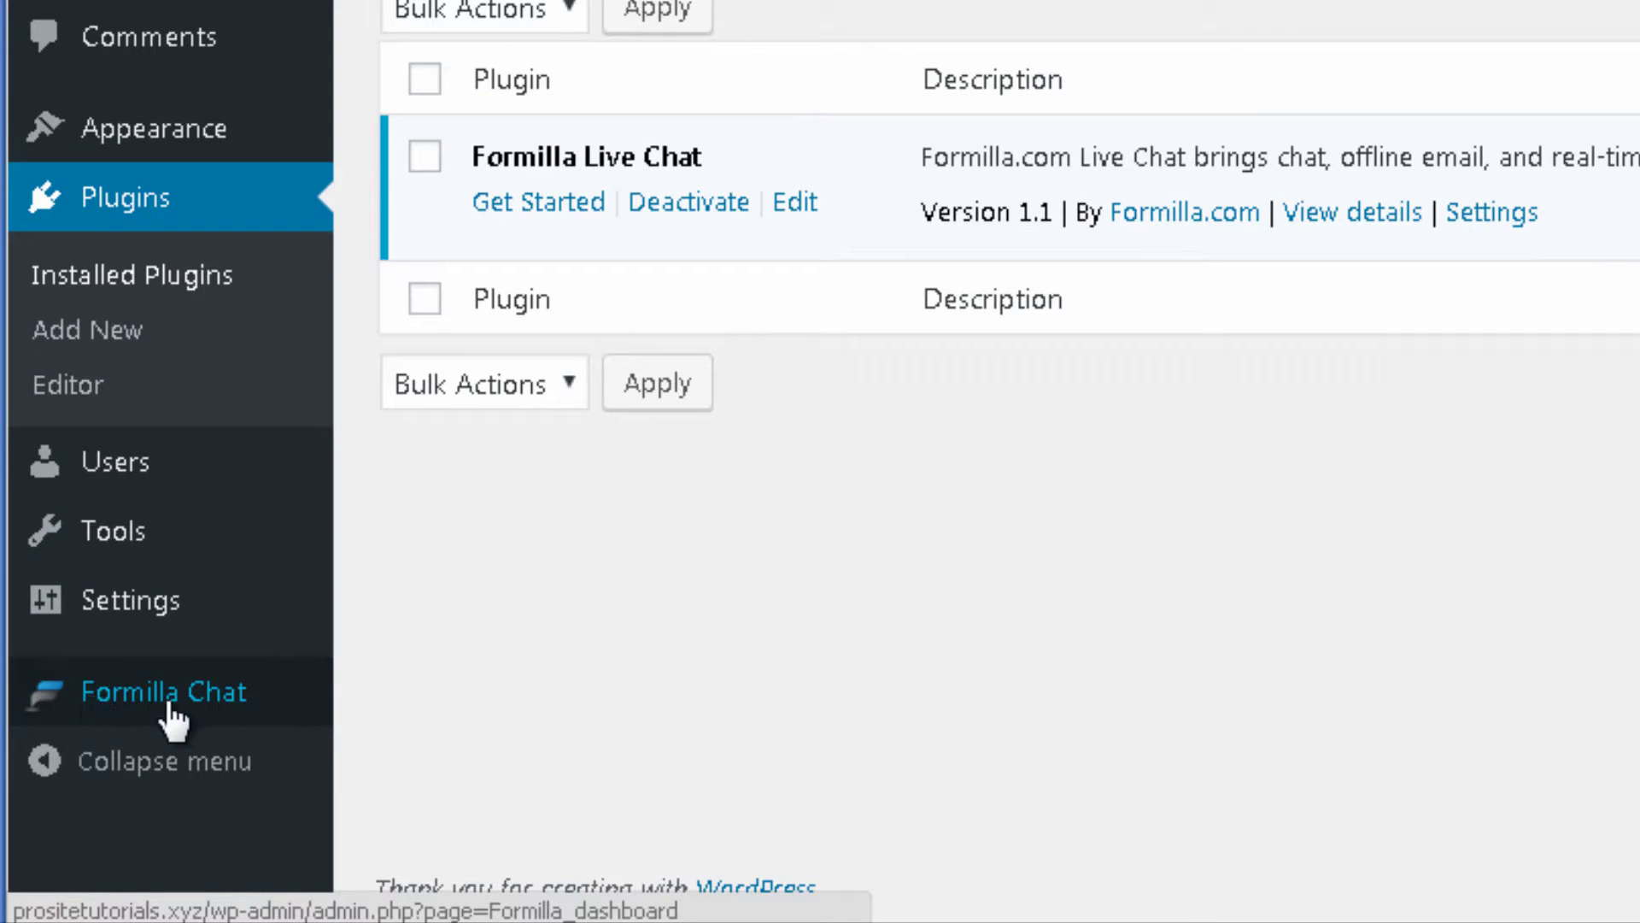
left_click(164, 694)
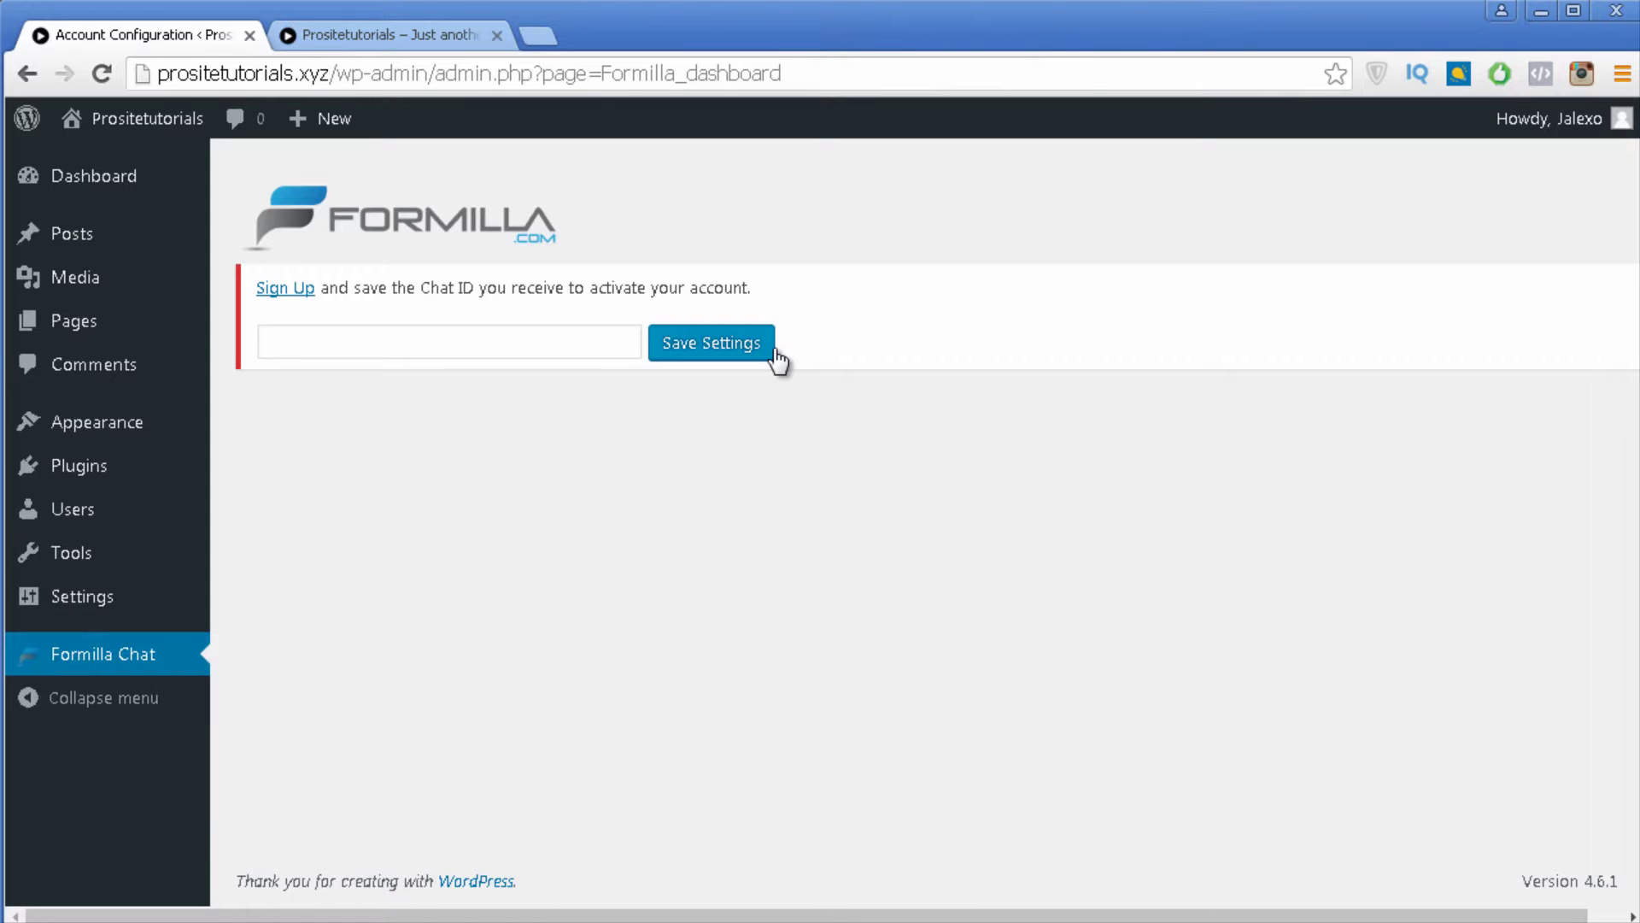
Open Formilla's Sign Up page in a new browser tab.
right_click(279, 291)
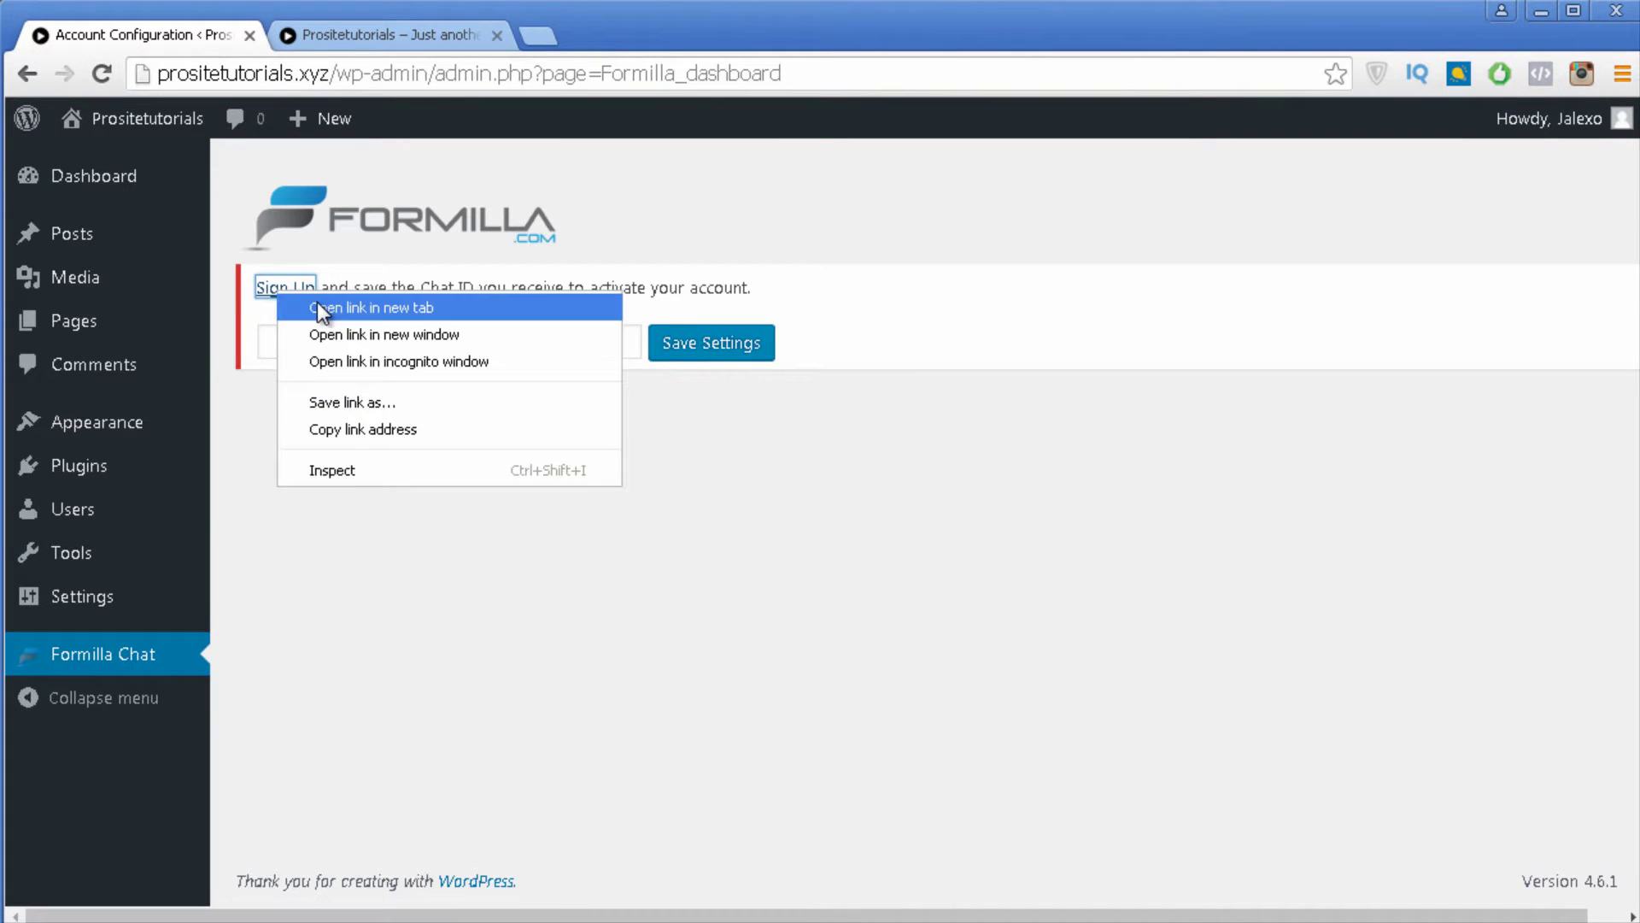
left_click(316, 302)
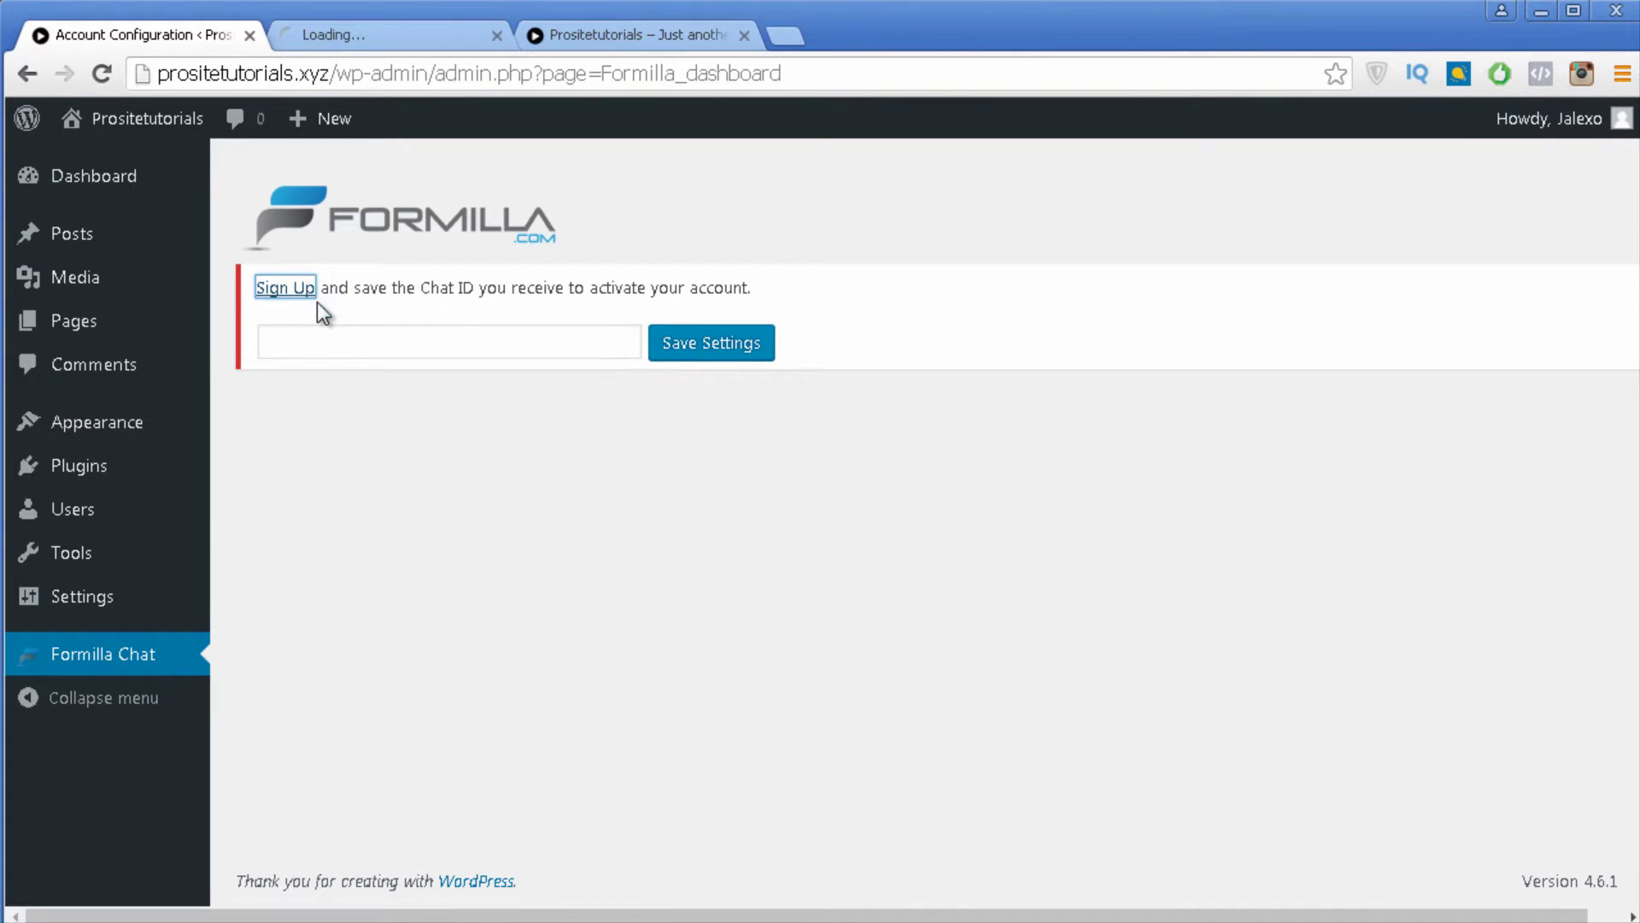
left_click(386, 39)
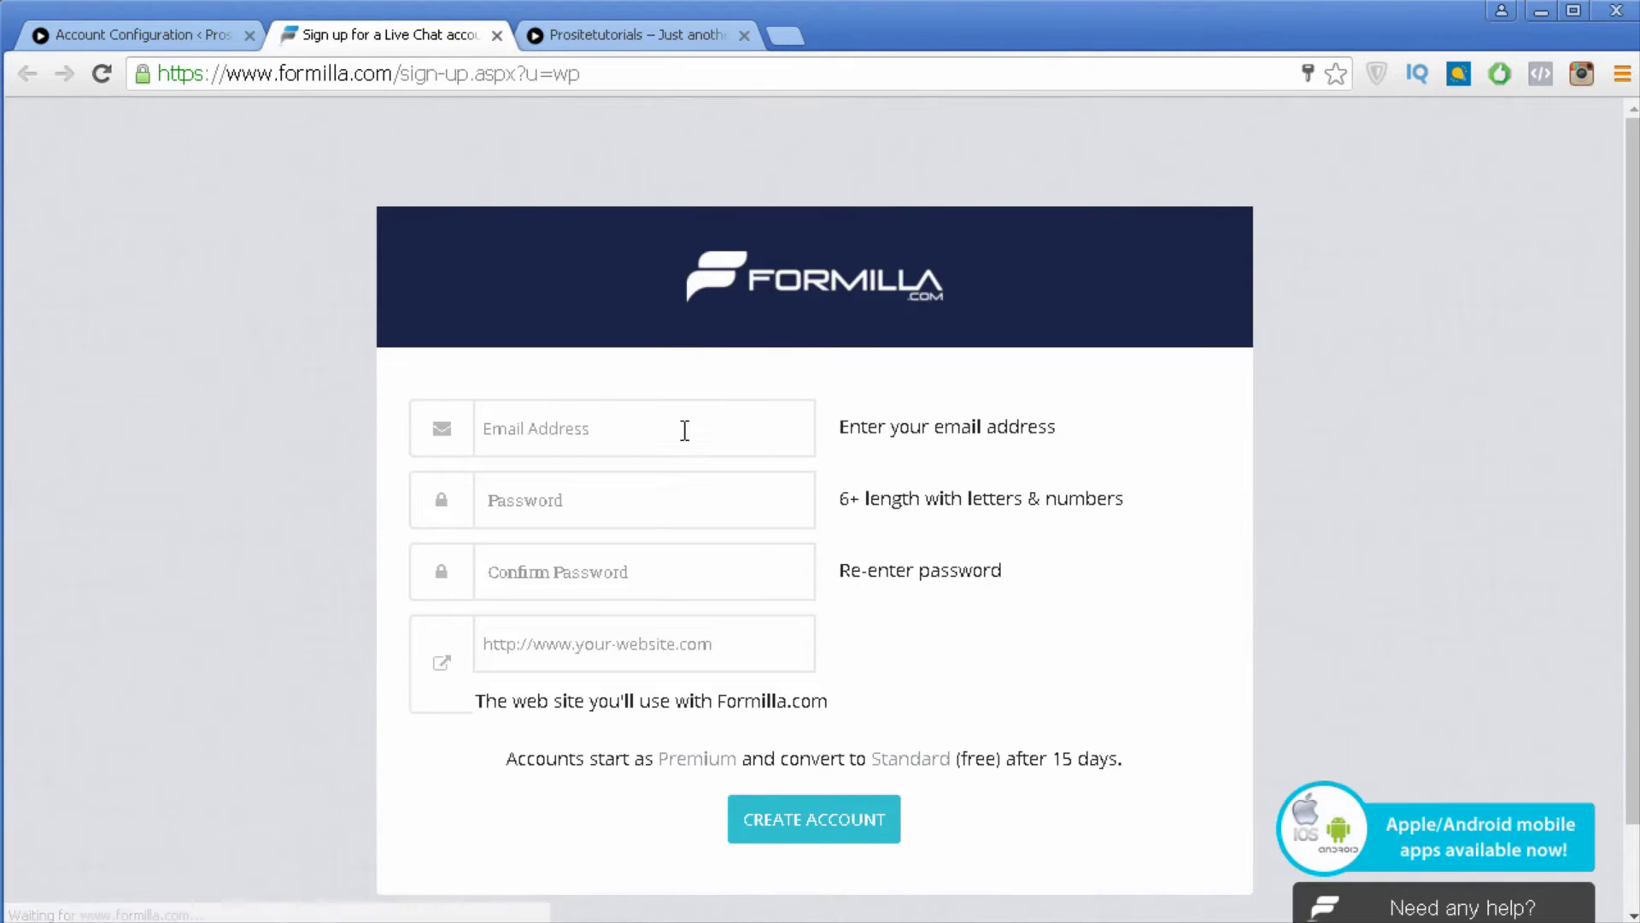
left_click(686, 428)
left_click(561, 475)
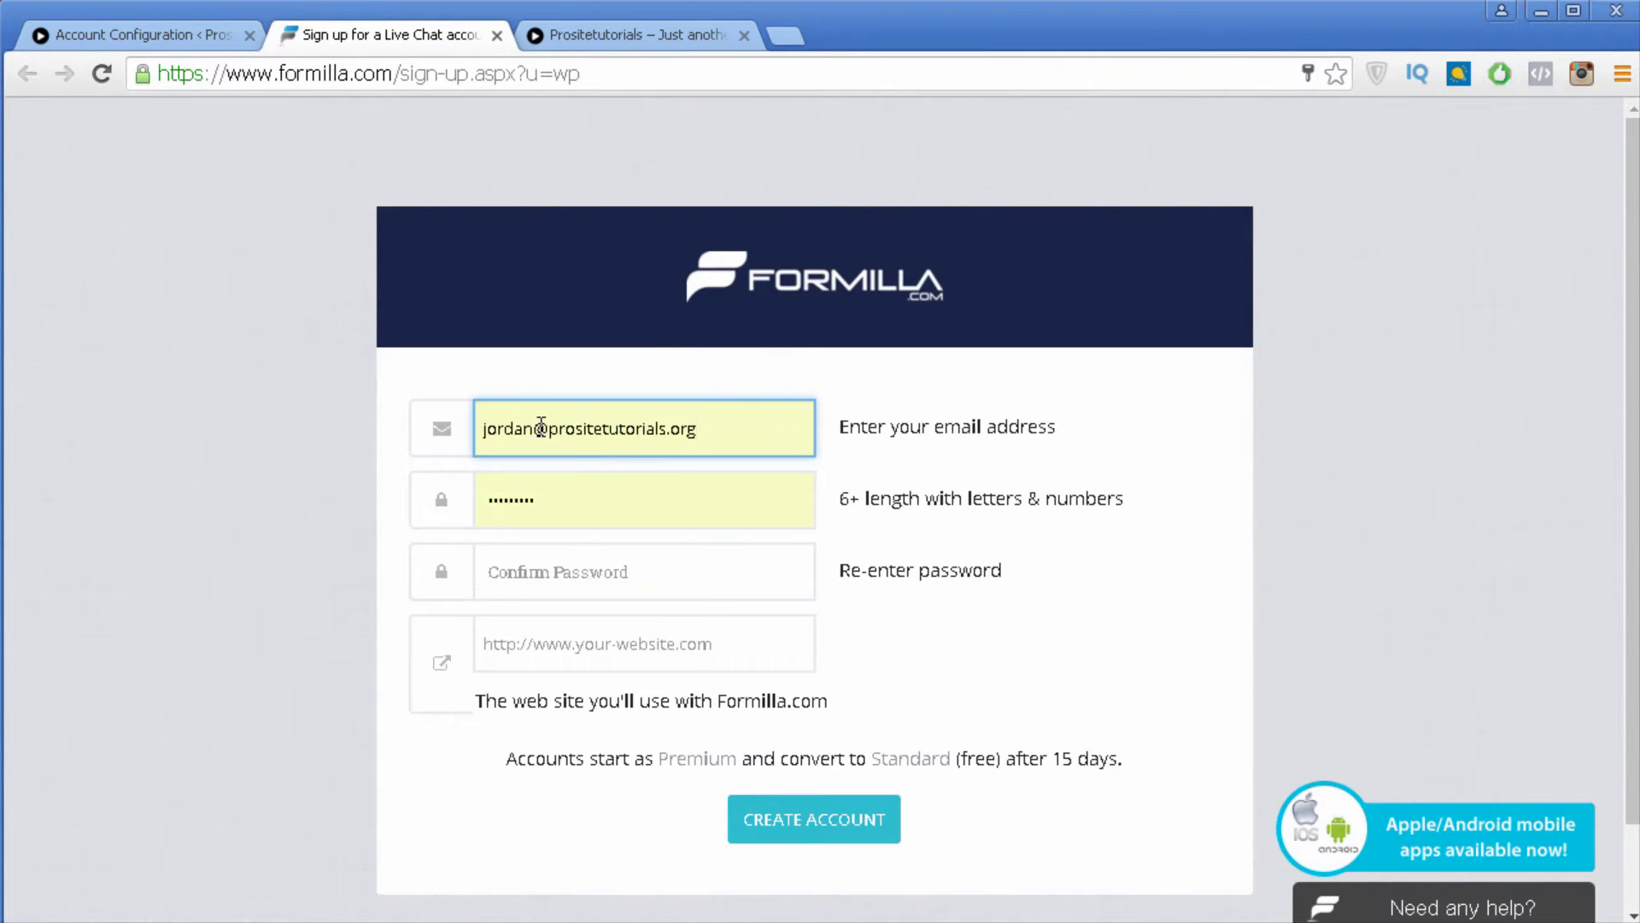
left_click_drag(541, 424, 385, 421)
left_click(602, 491)
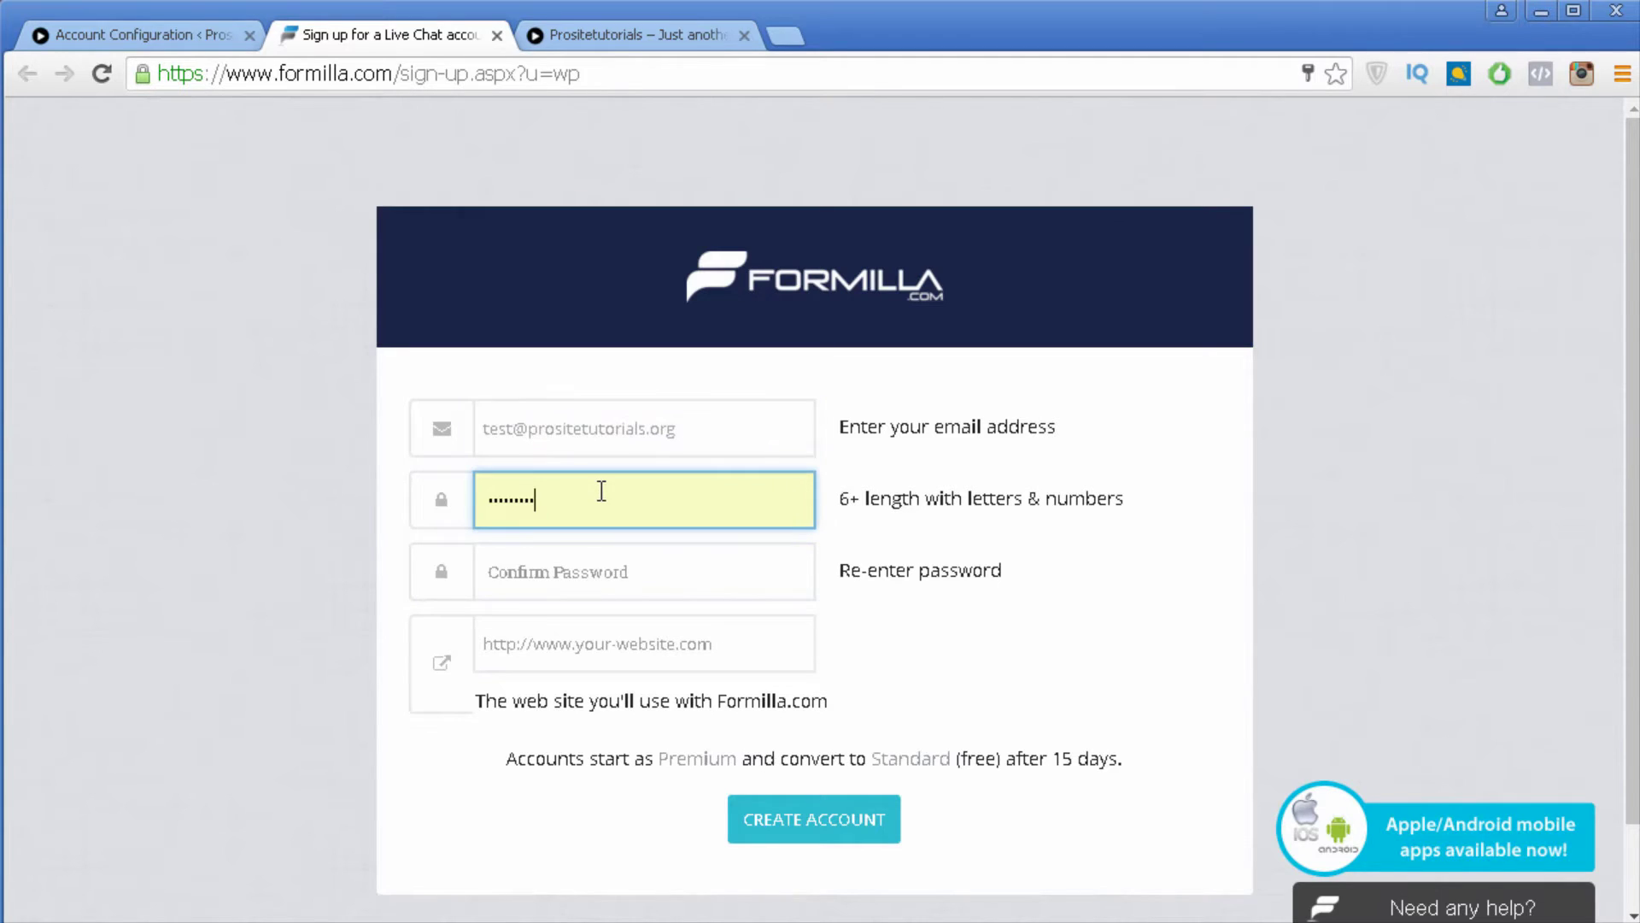
key("BackSpace")
key("BackSpace")
key("BackSpace")
key("BackSpace")
key("BackSpace")
key("BackSpace")
key("BackSpace")
key("BackSpace")
left_click(564, 561)
type("t")
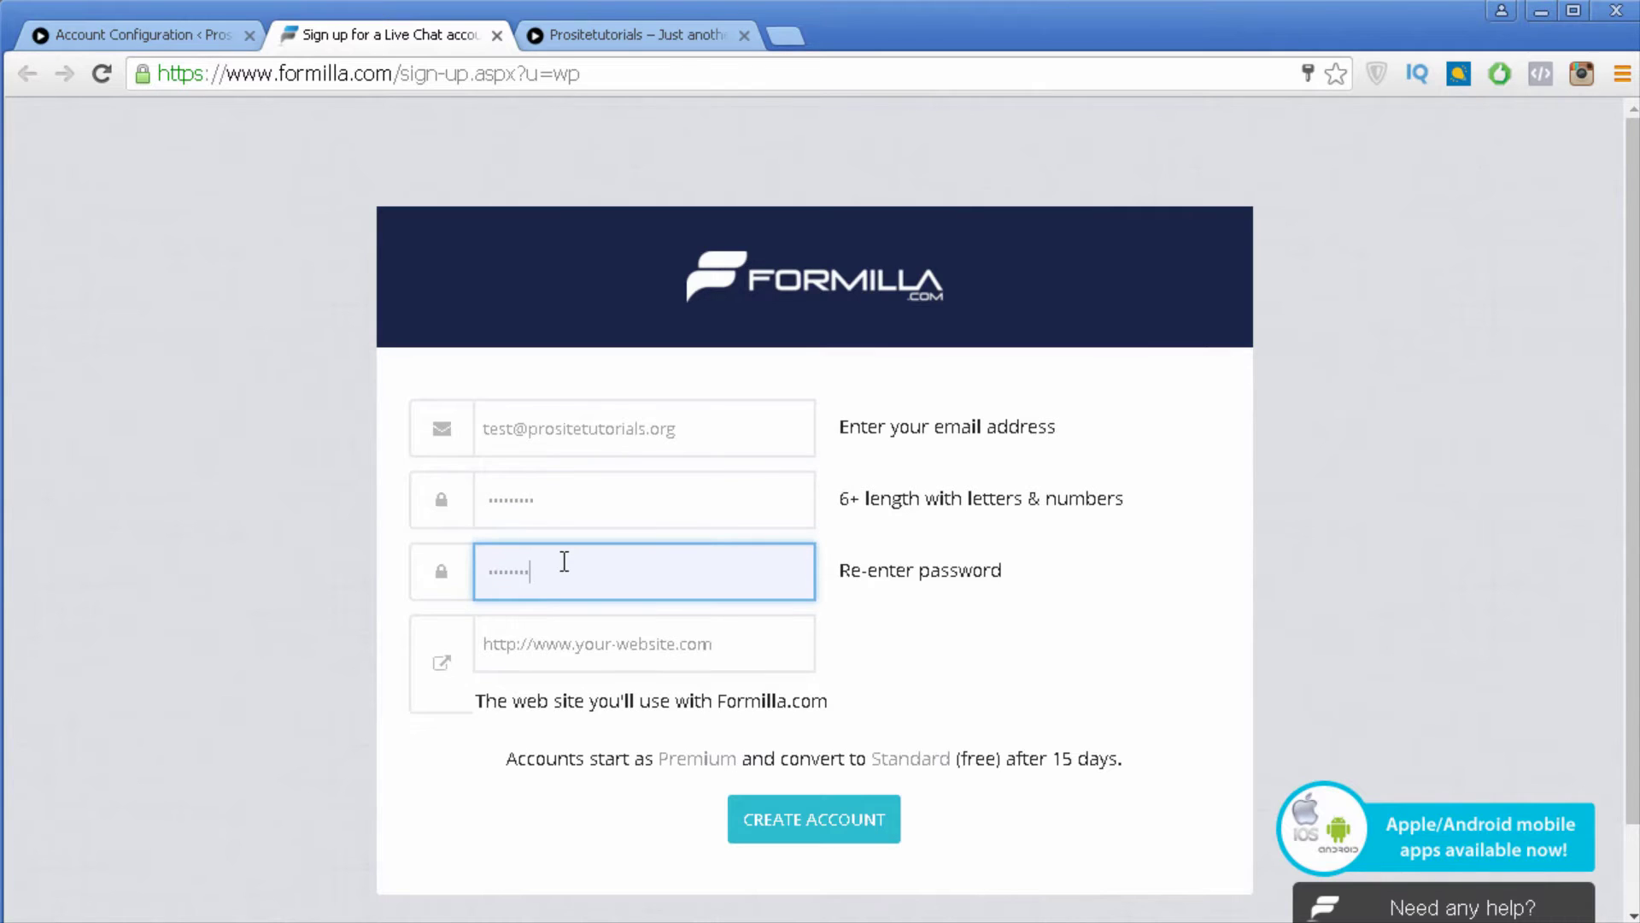
key("BackSpace")
key("BackSpace")
key("BackSpace")
key("BackSpace")
key("BackSpace")
key("BackSpace")
key("BackSpace")
key("BackSpace")
left_click(561, 636)
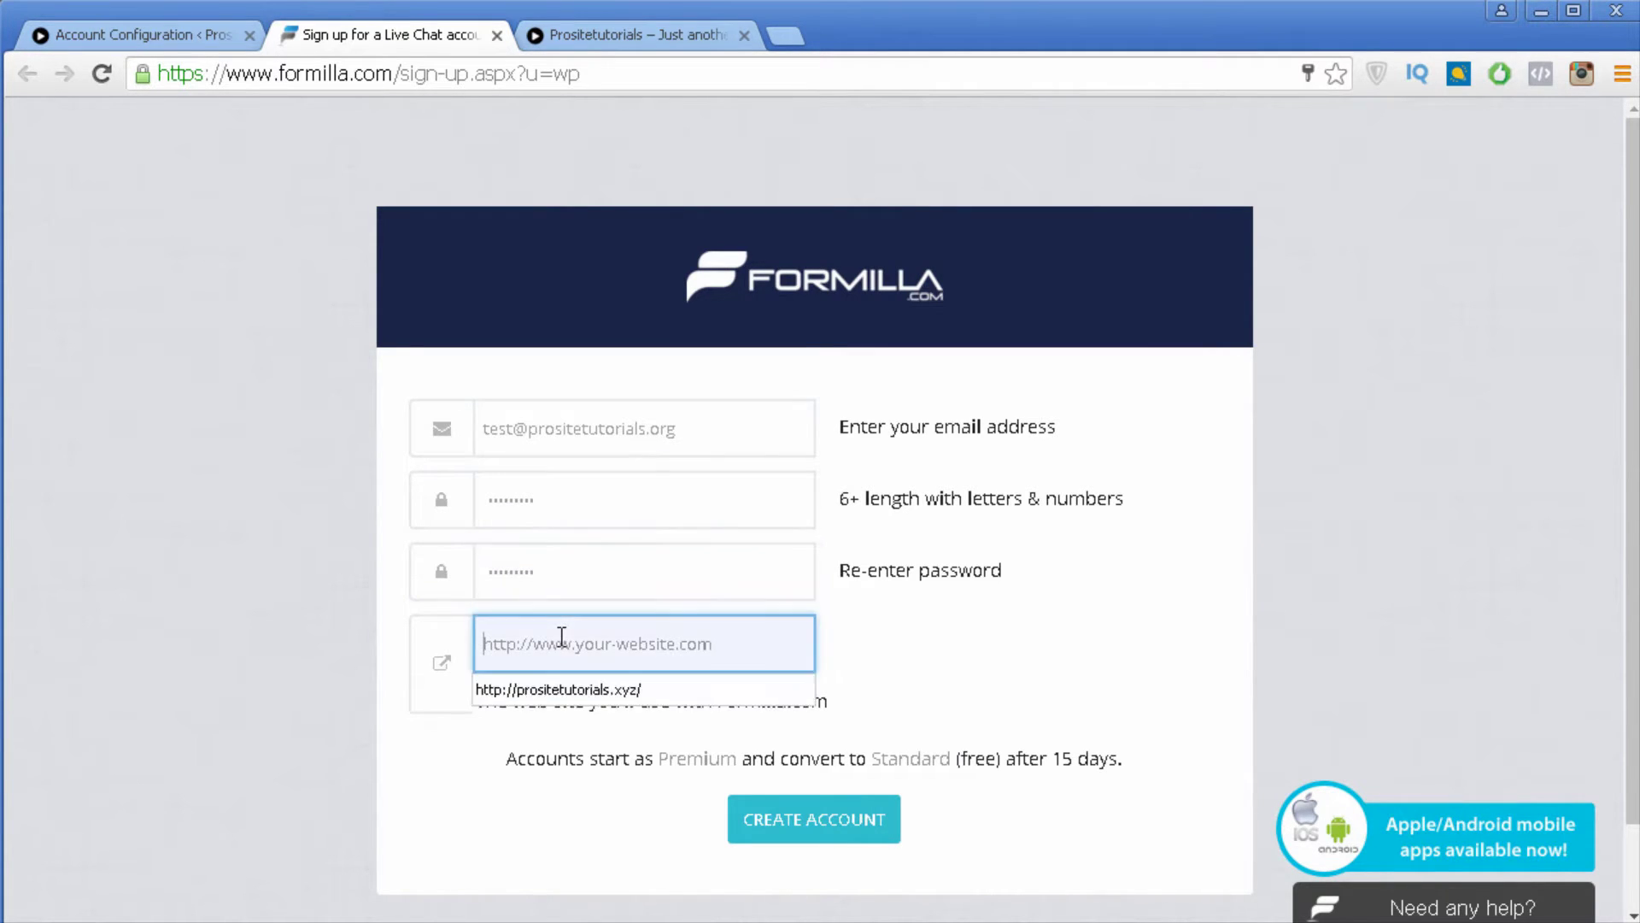
left_click(542, 684)
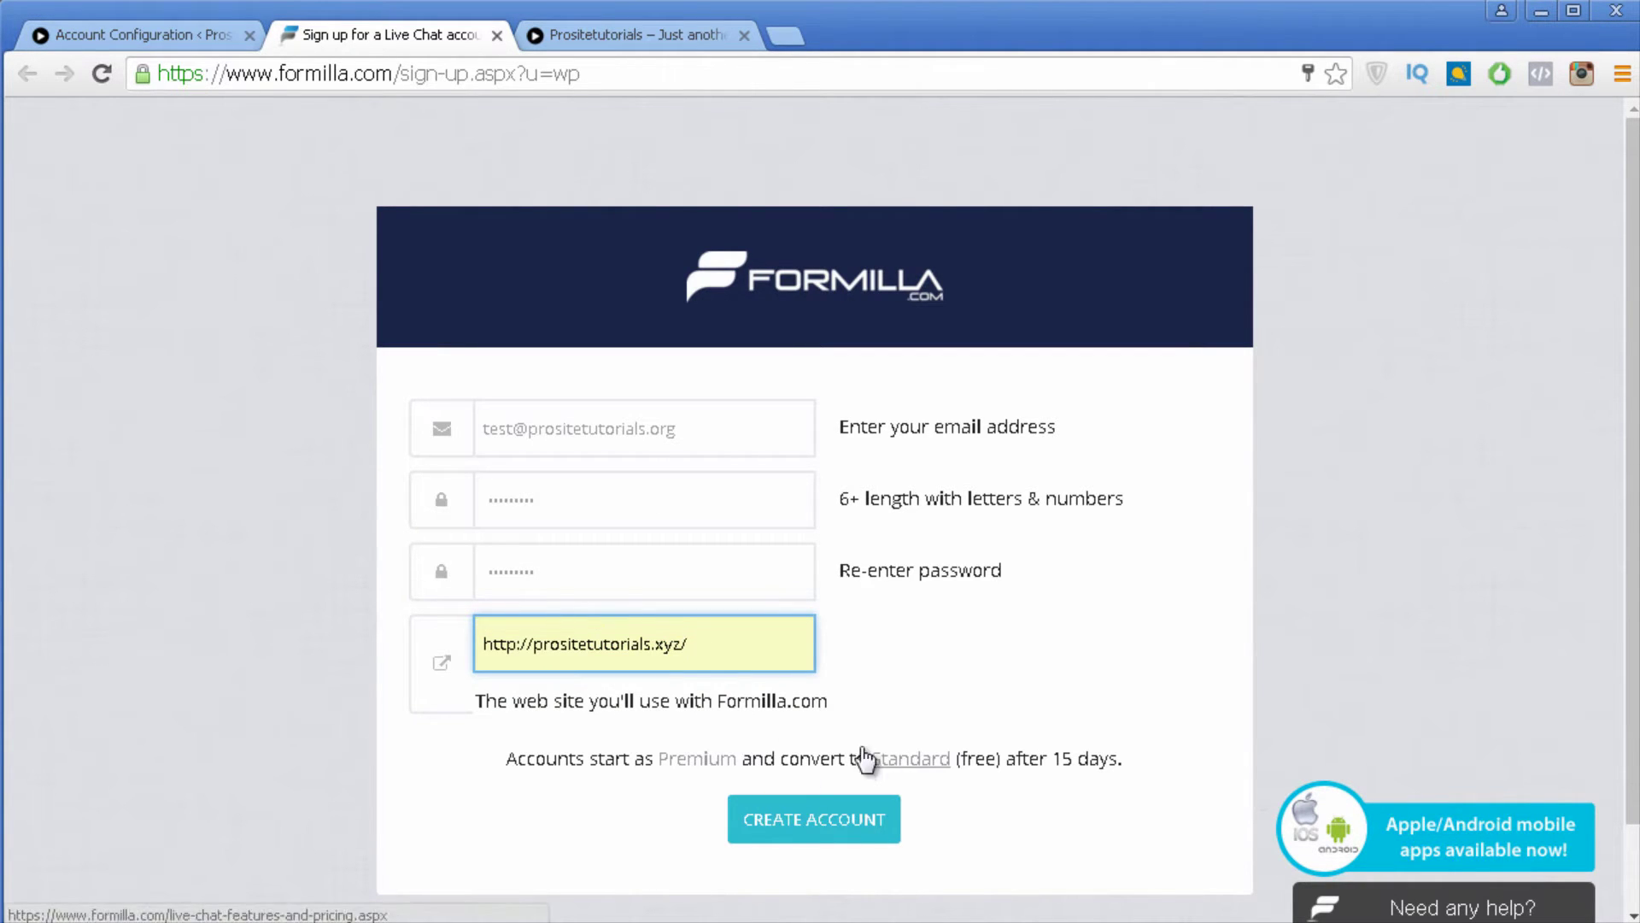
scroll(1055, 694, "down", 2)
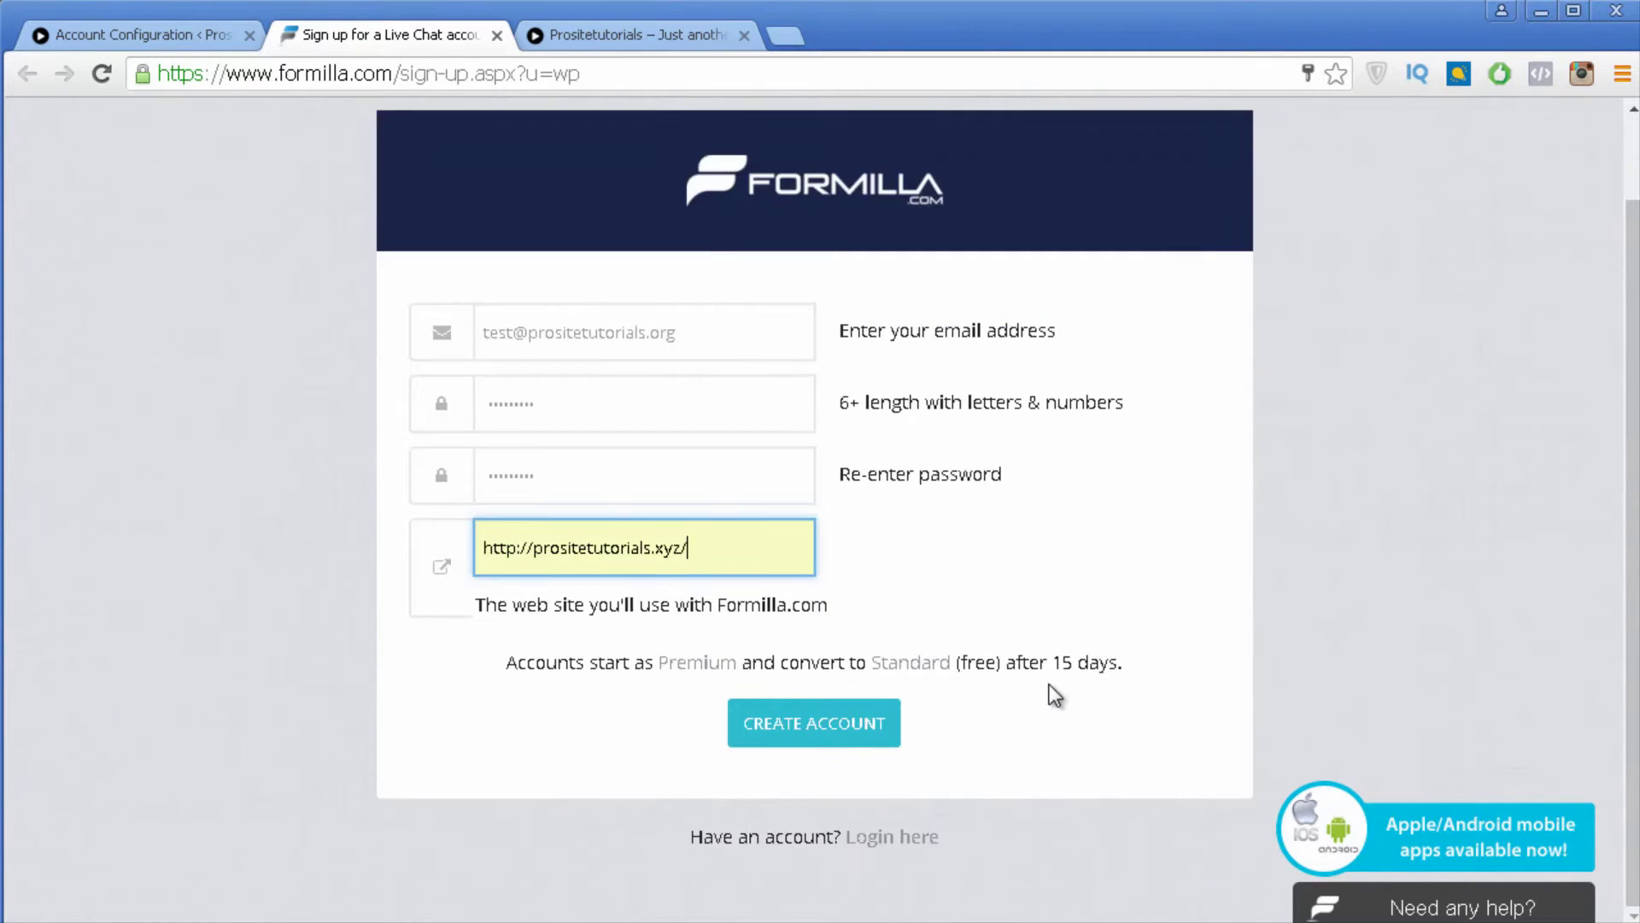
left_click(869, 726)
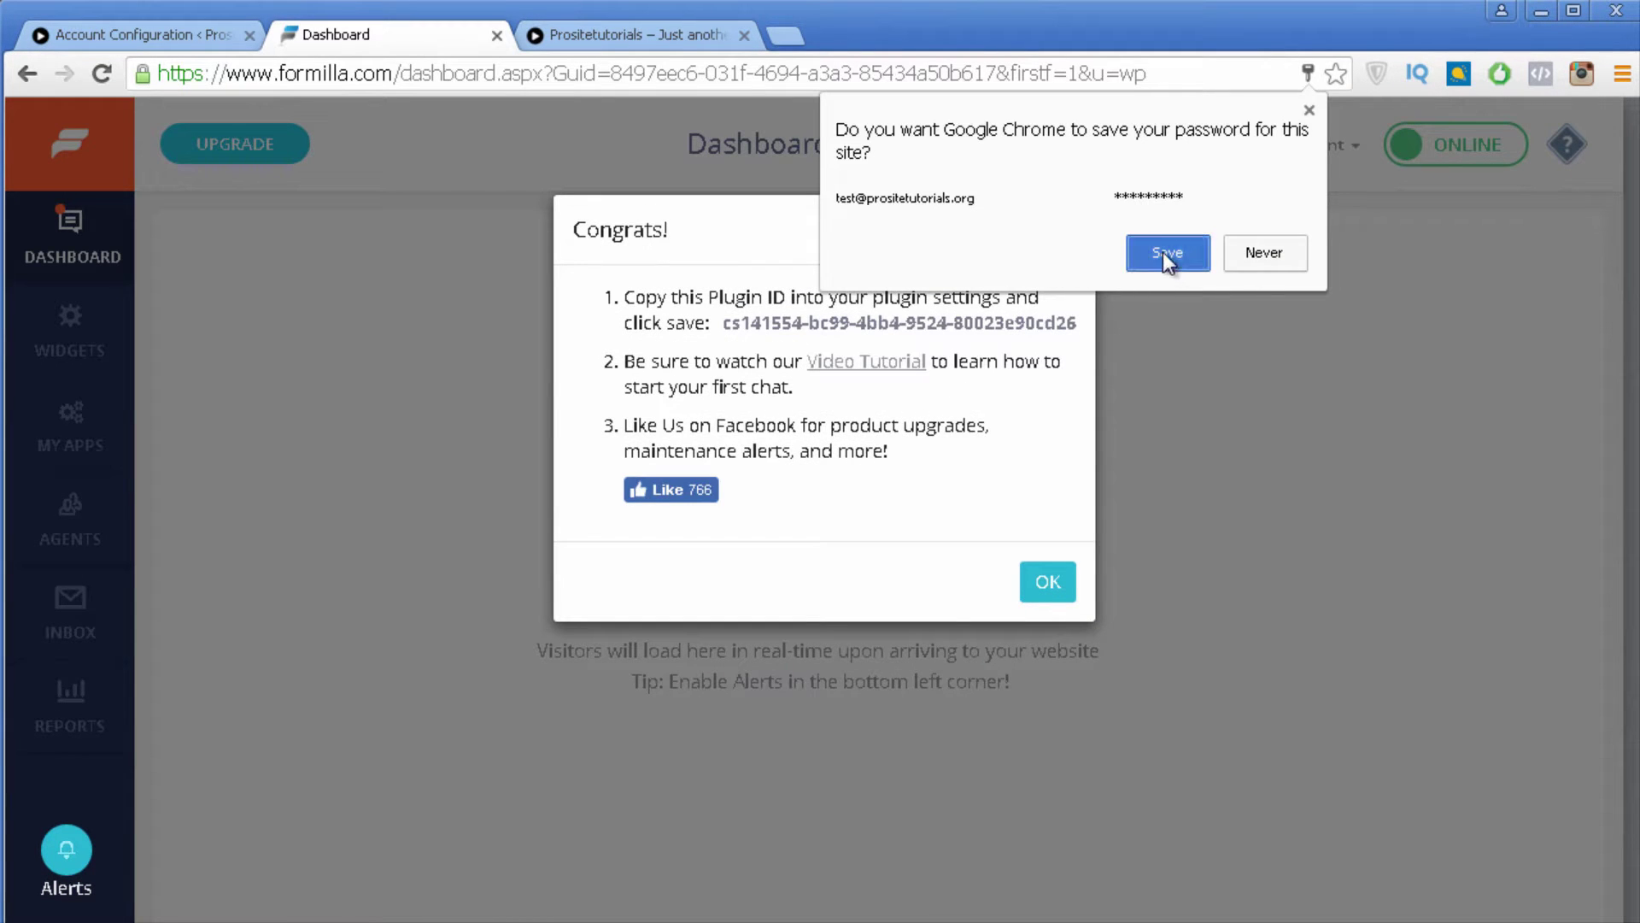
Save the login in the browser, select the Plugin ID, and switch back to WordPress.
left_click(1163, 253)
left_click_drag(726, 322, 1088, 340)
key("ctrl+c")
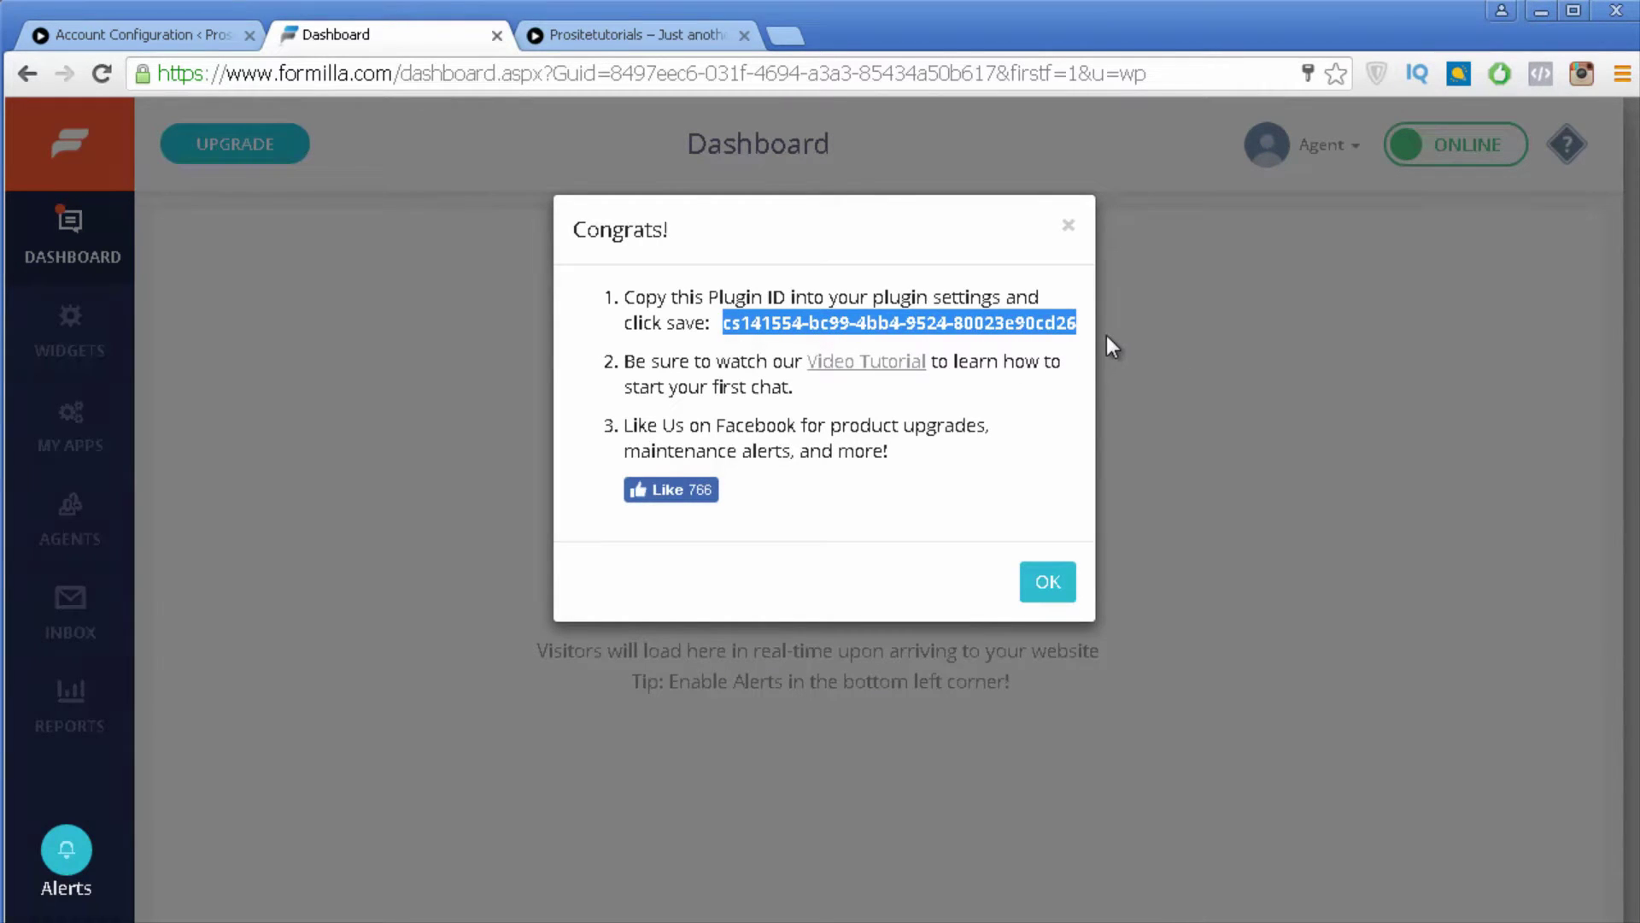
left_click(153, 34)
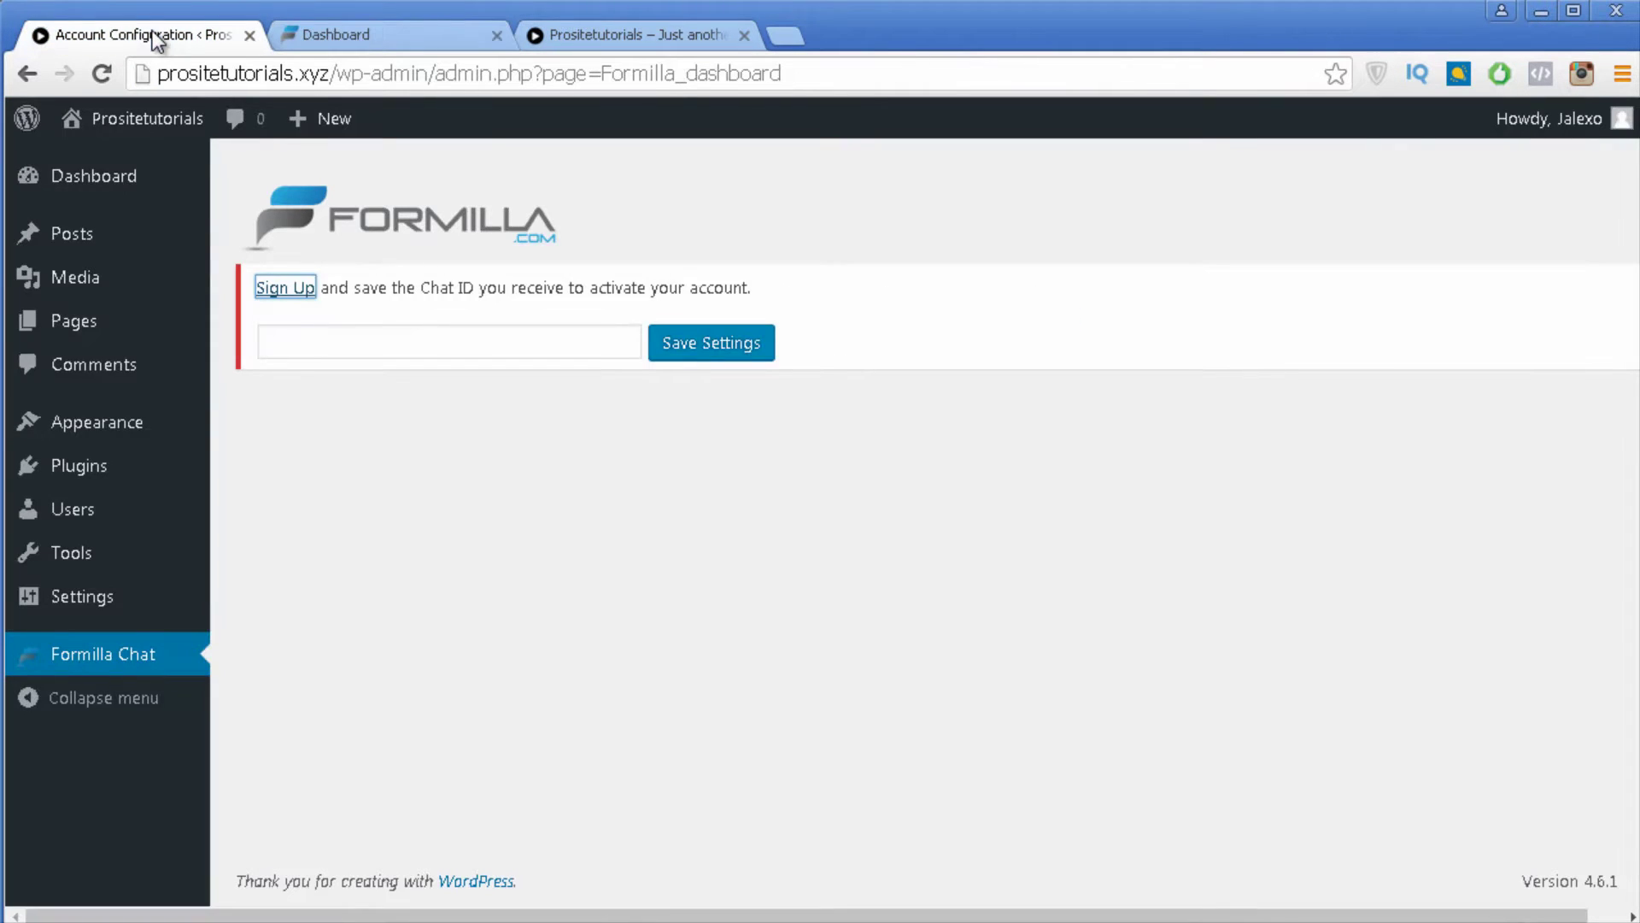
Paste the copied Plugin ID into the Chat ID field and save the settings.
left_click(511, 344)
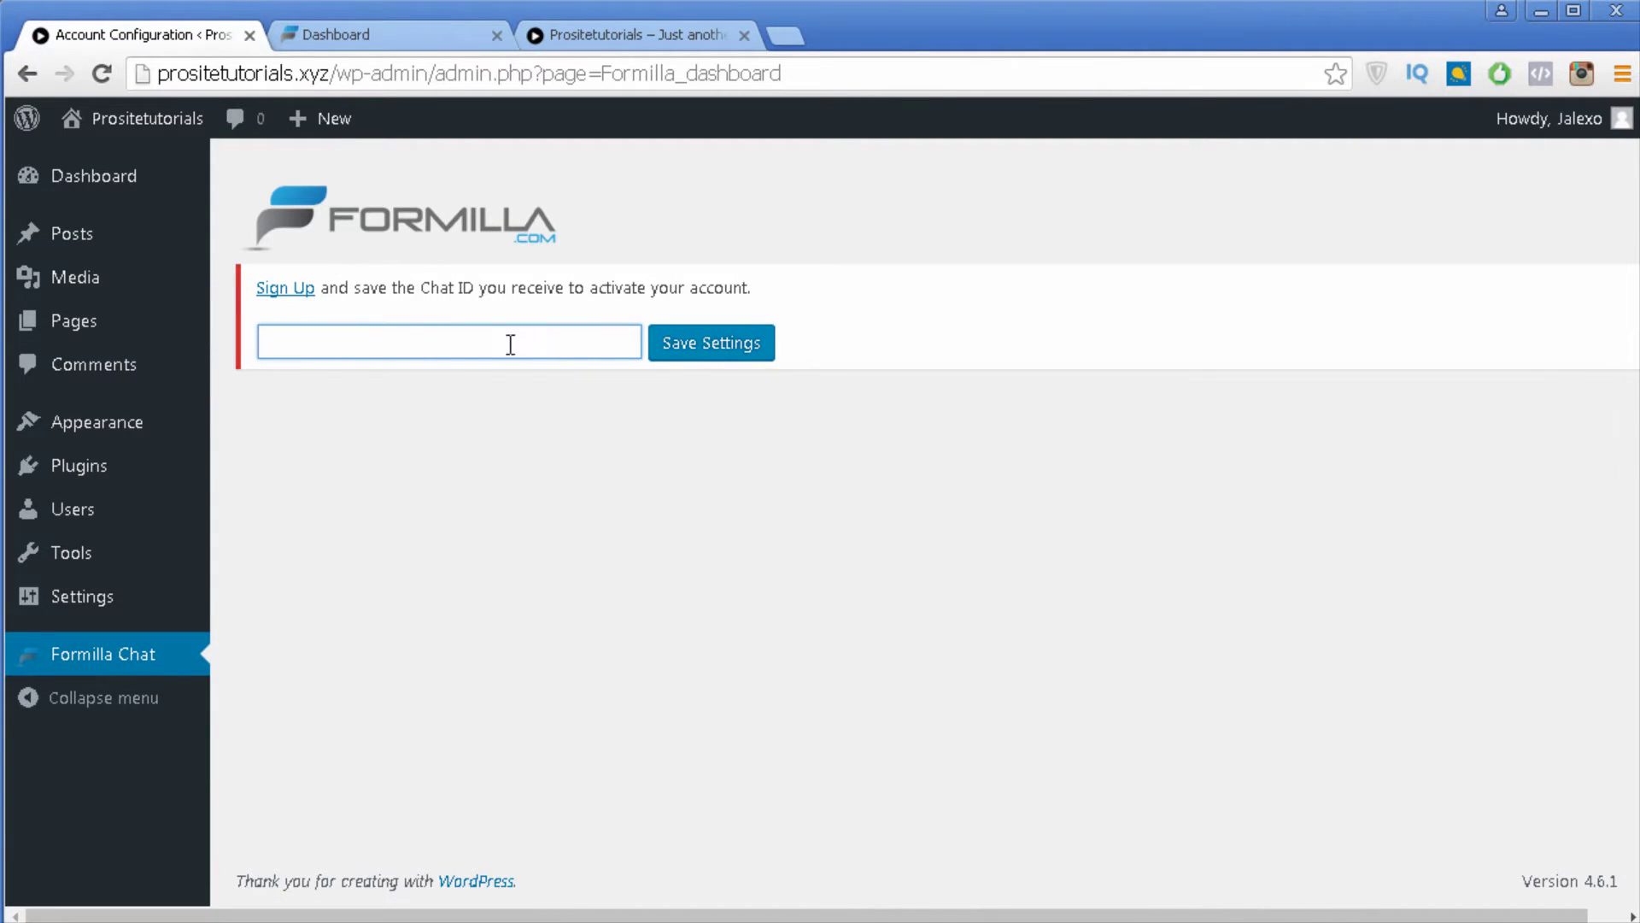
key("ctrl+v")
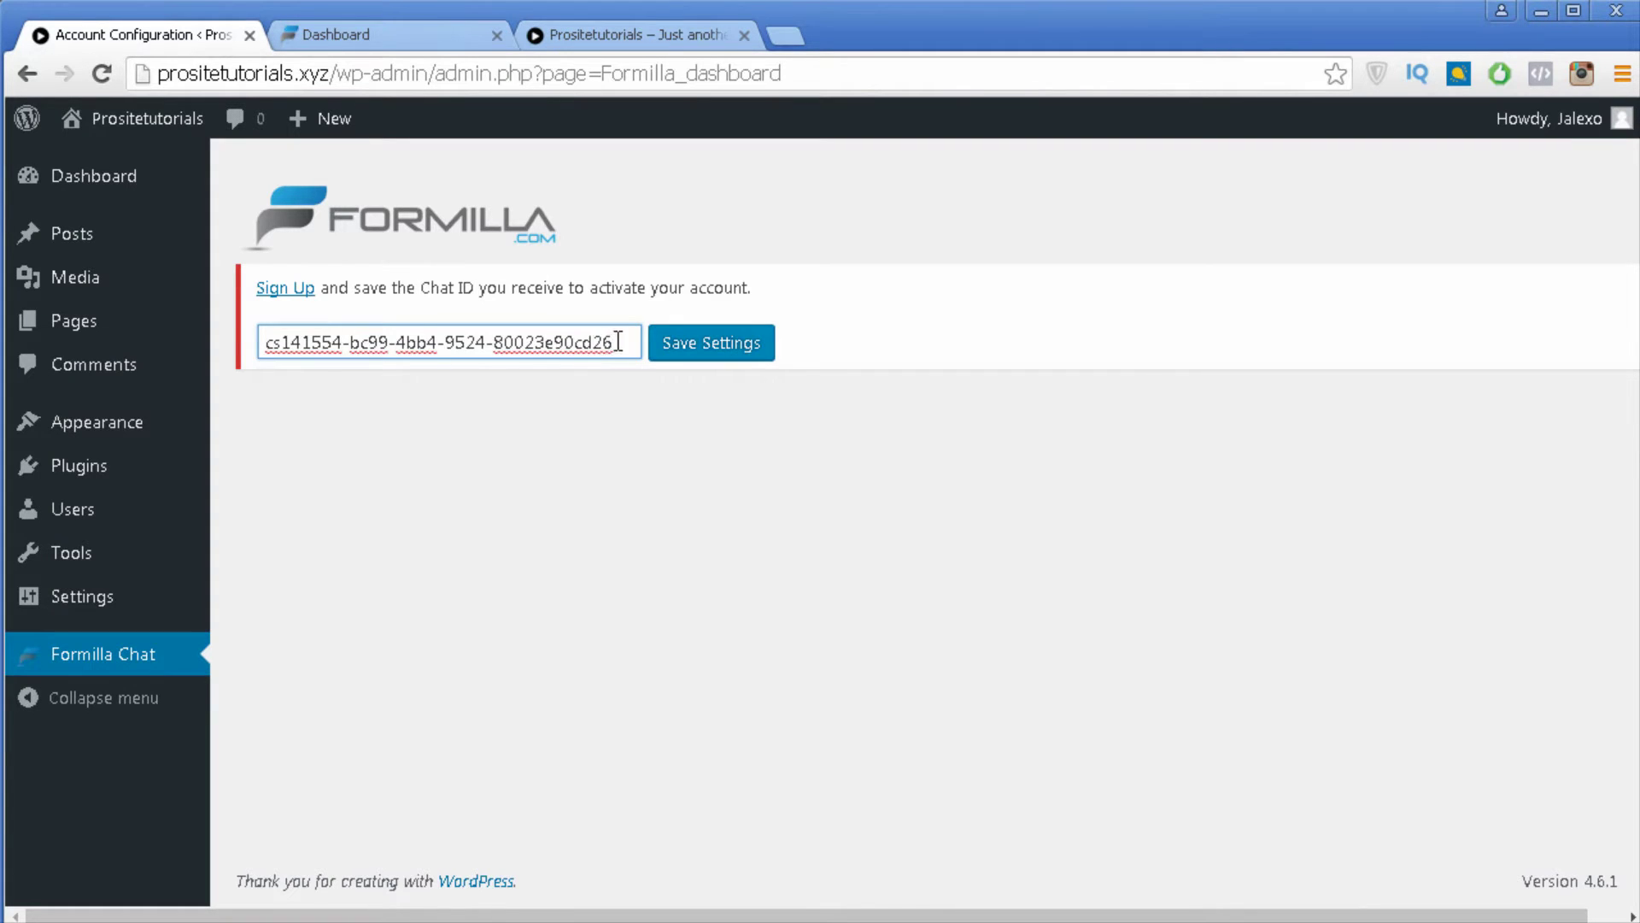
left_click_drag(618, 341, 256, 343)
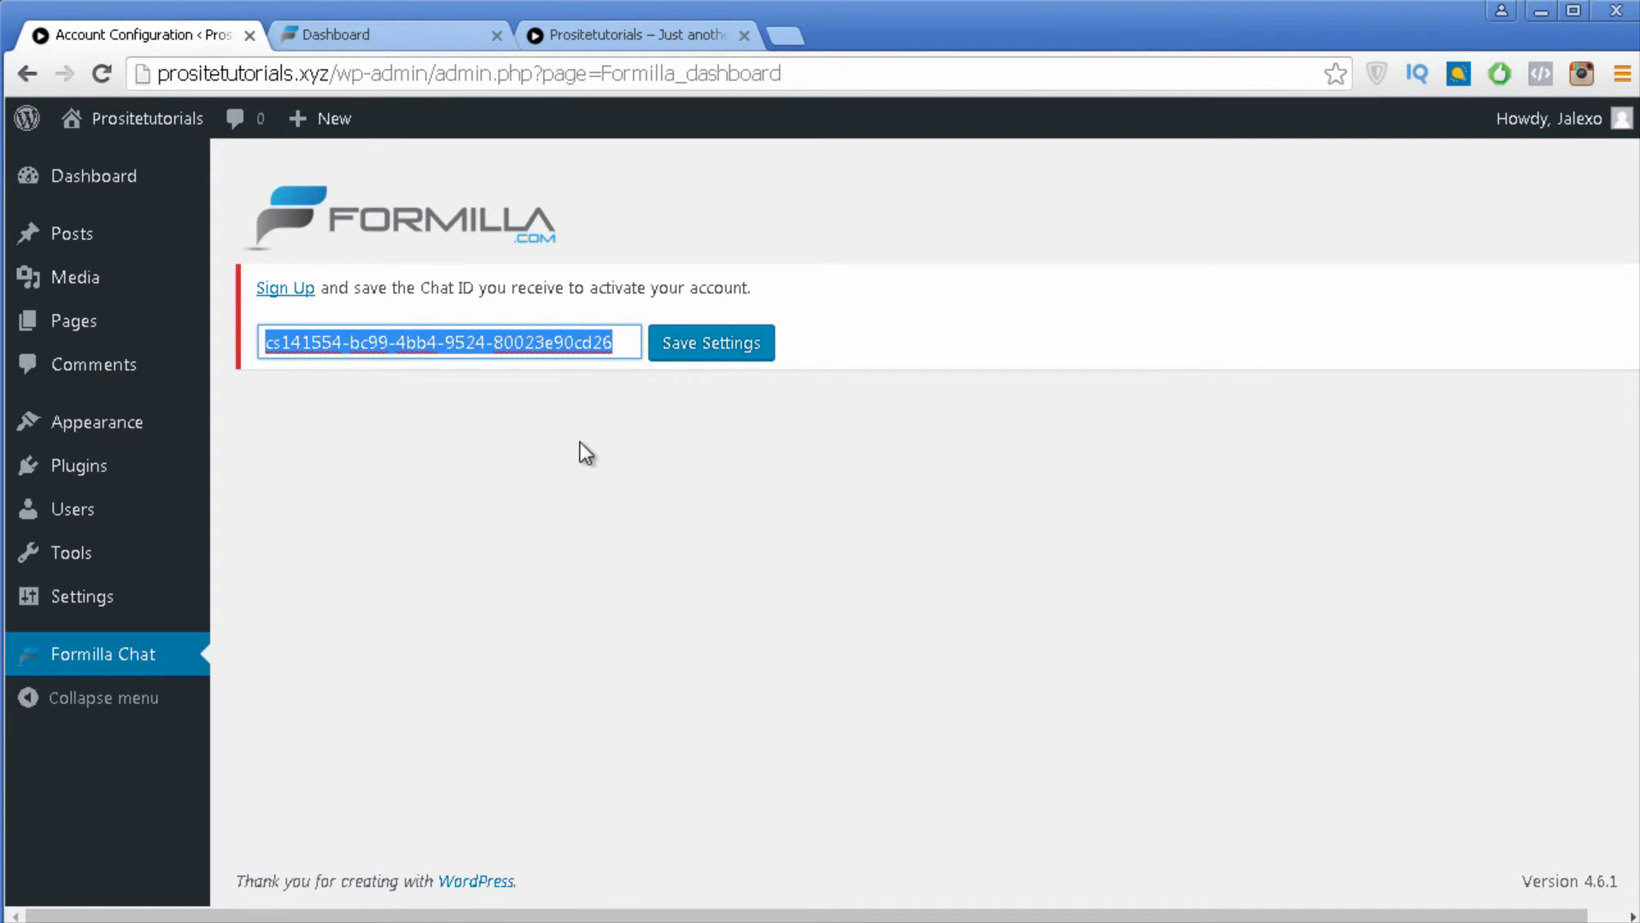
left_click(707, 343)
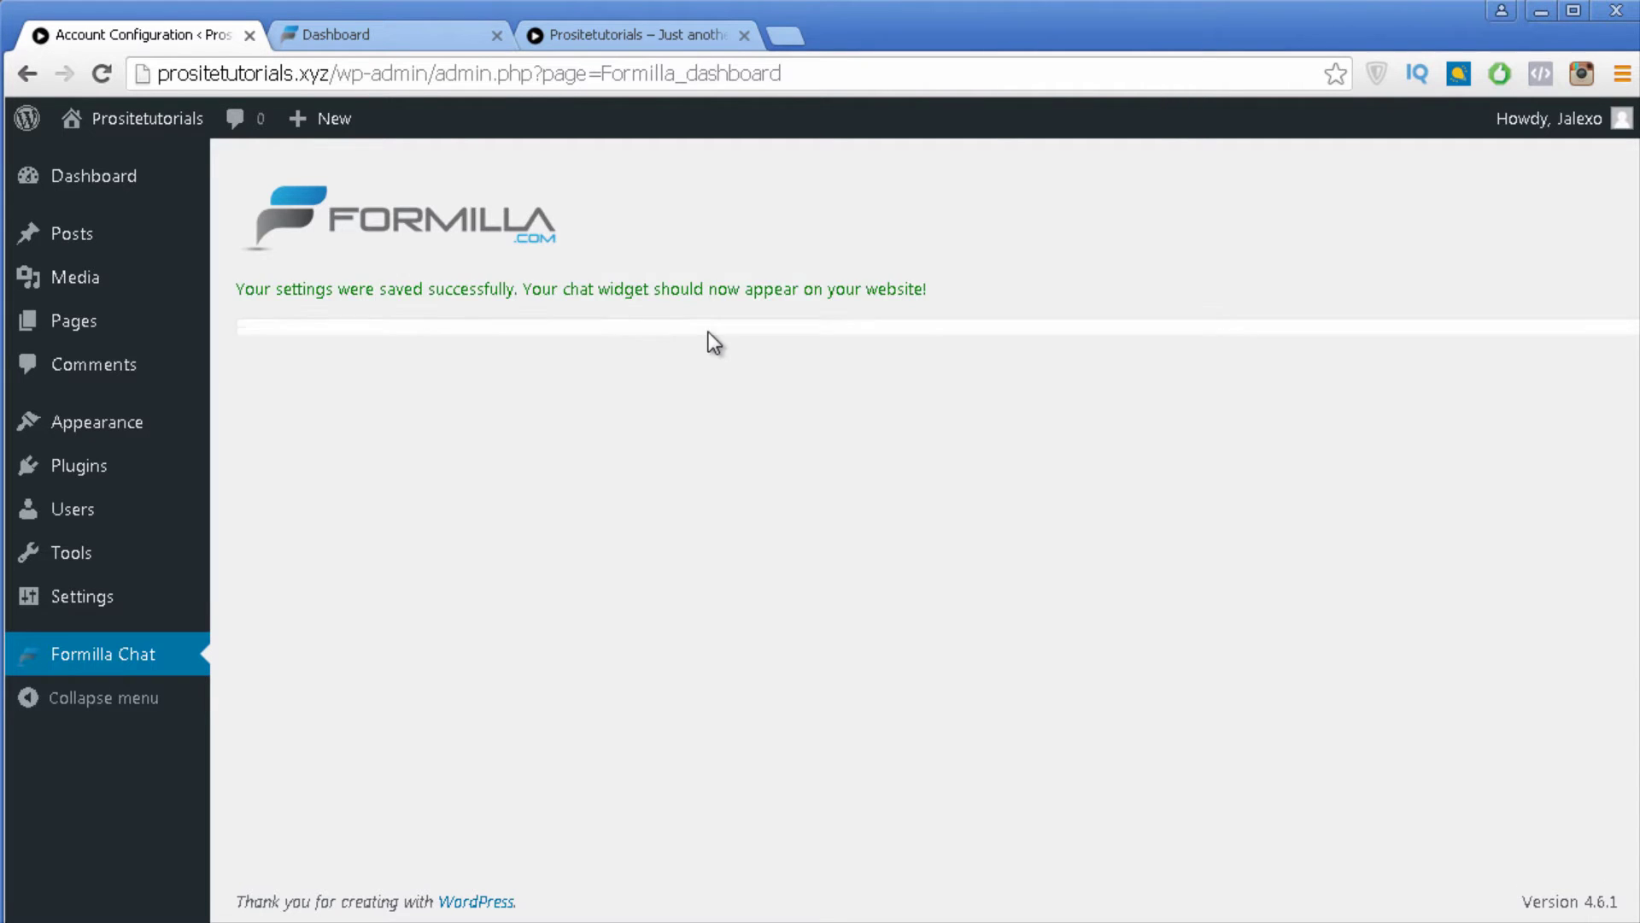
Reload the live site, open its Chat with us panel, then return to the Formilla Dashboard.
left_click(685, 34)
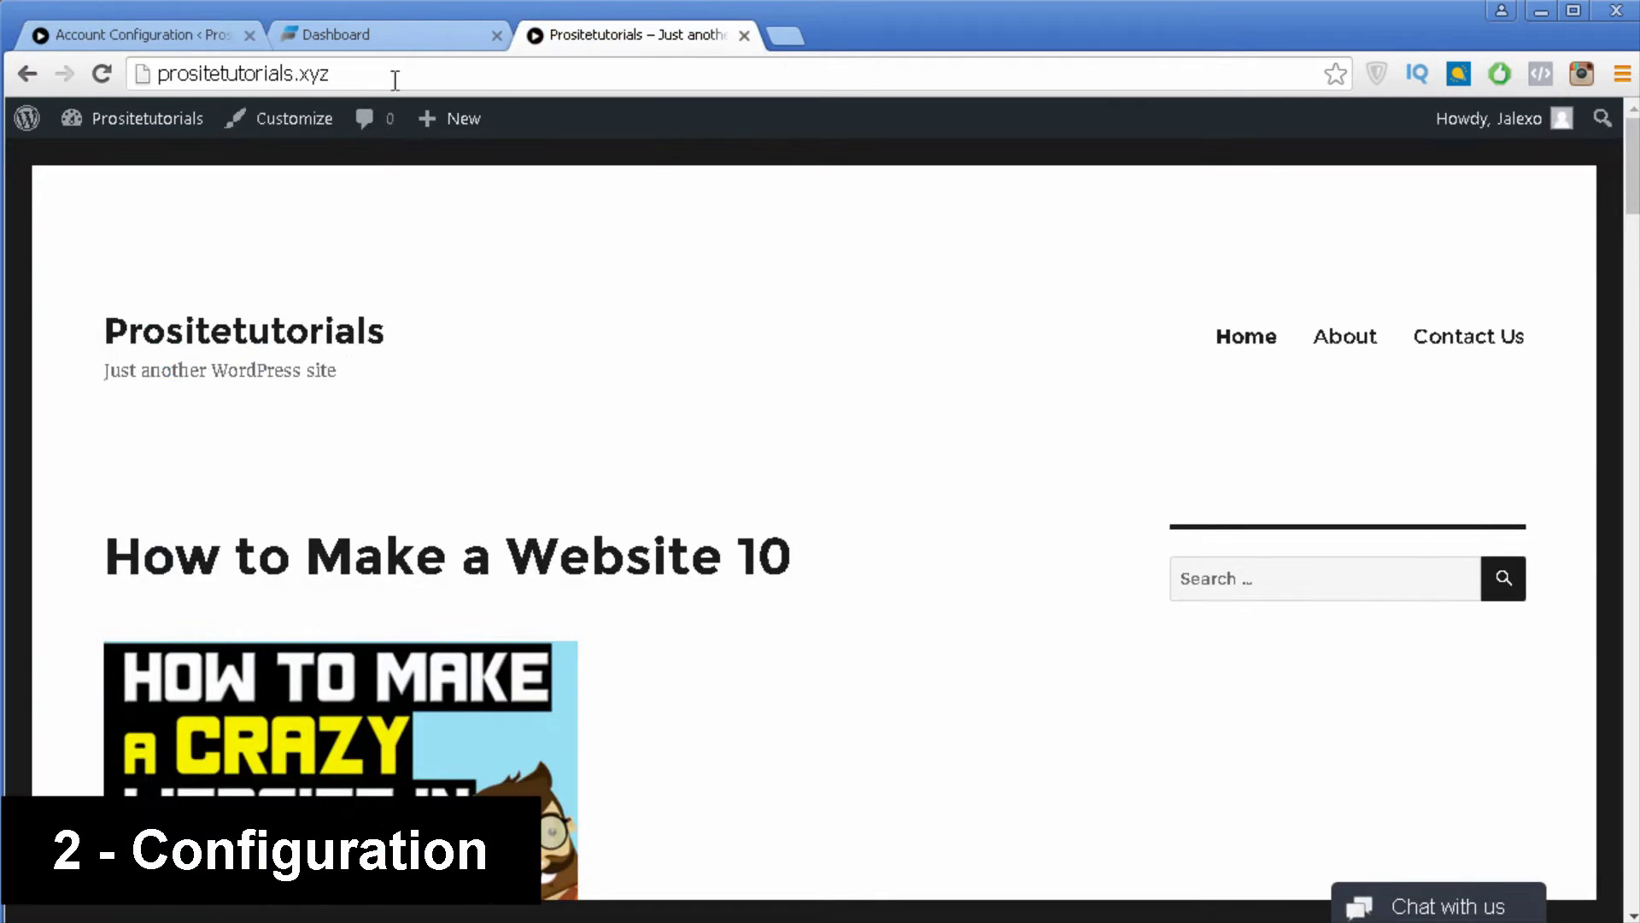
left_click(114, 77)
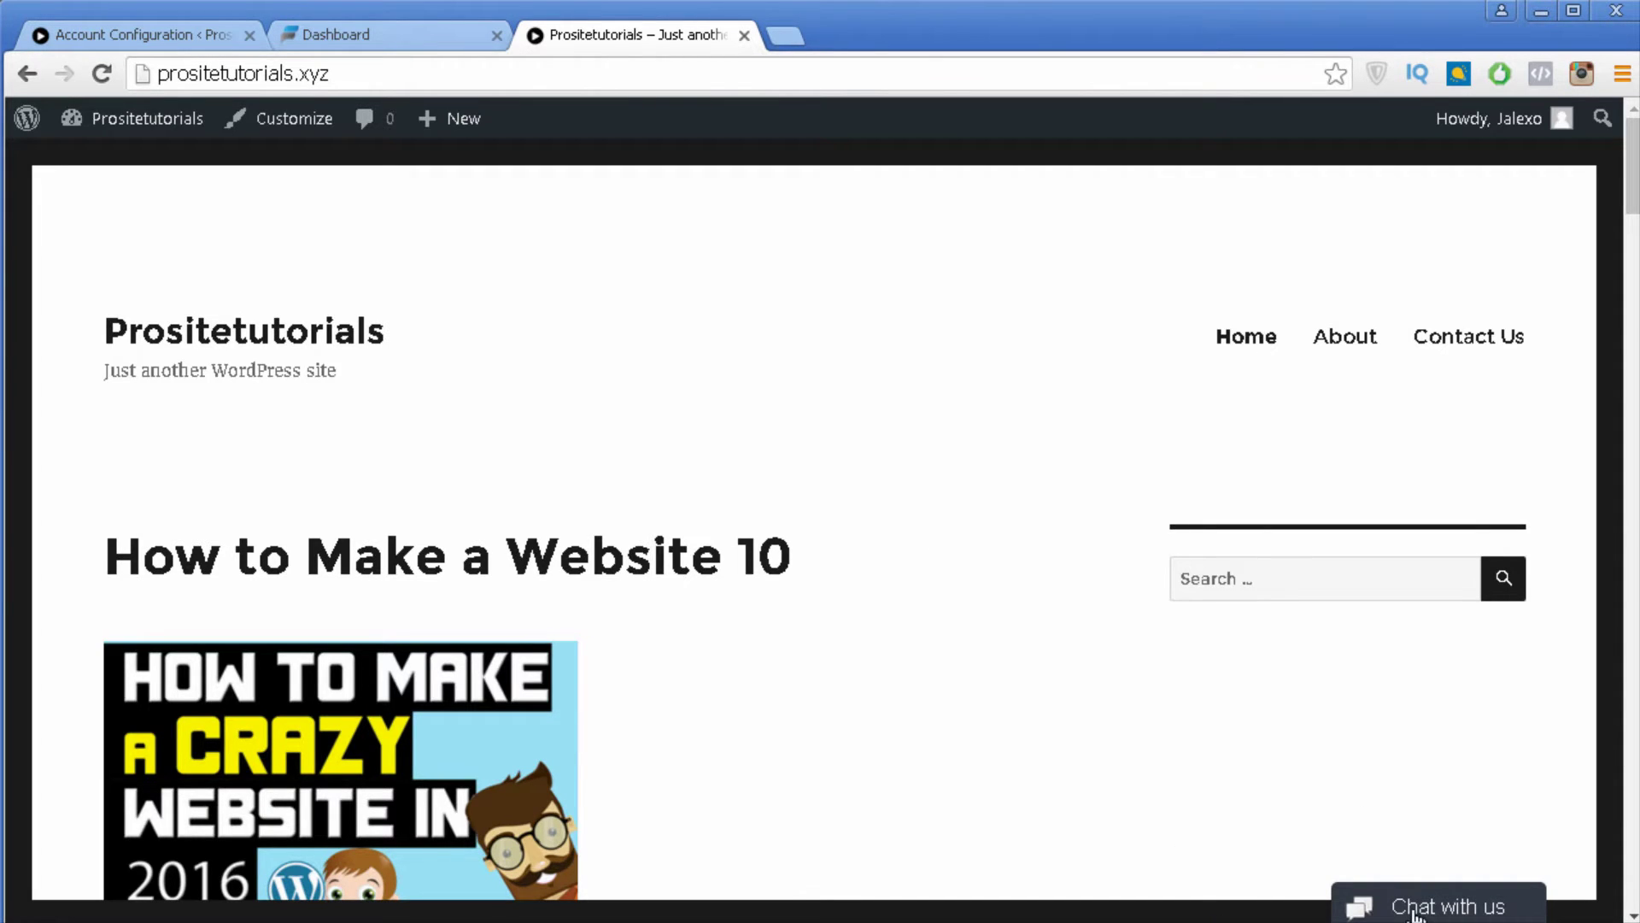
left_click(1413, 912)
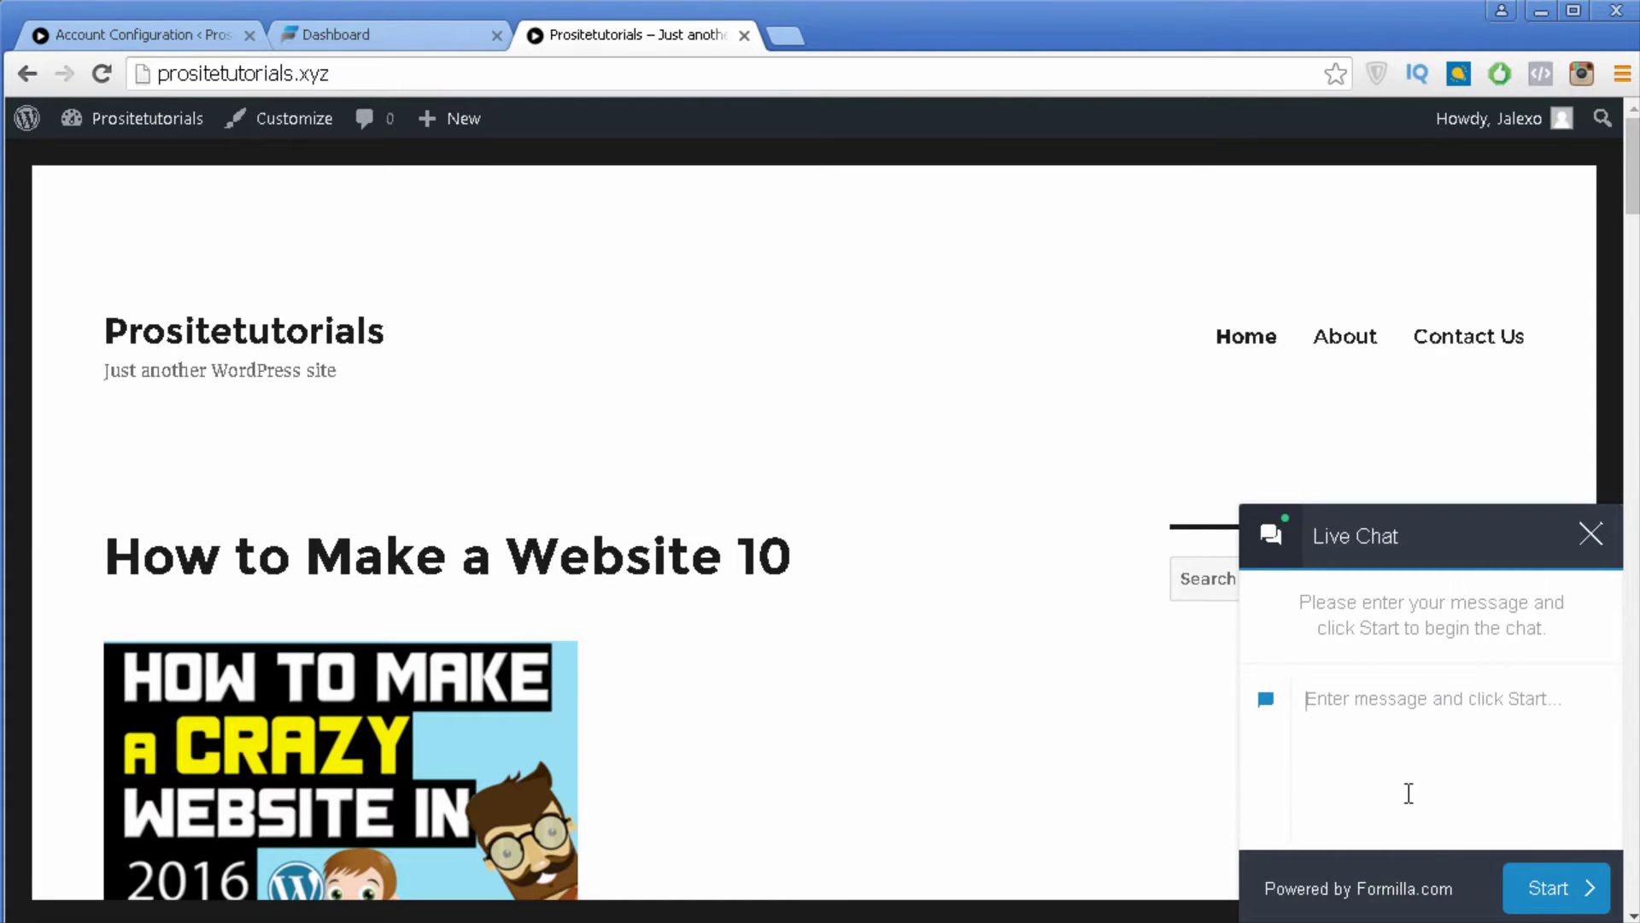
left_click(429, 35)
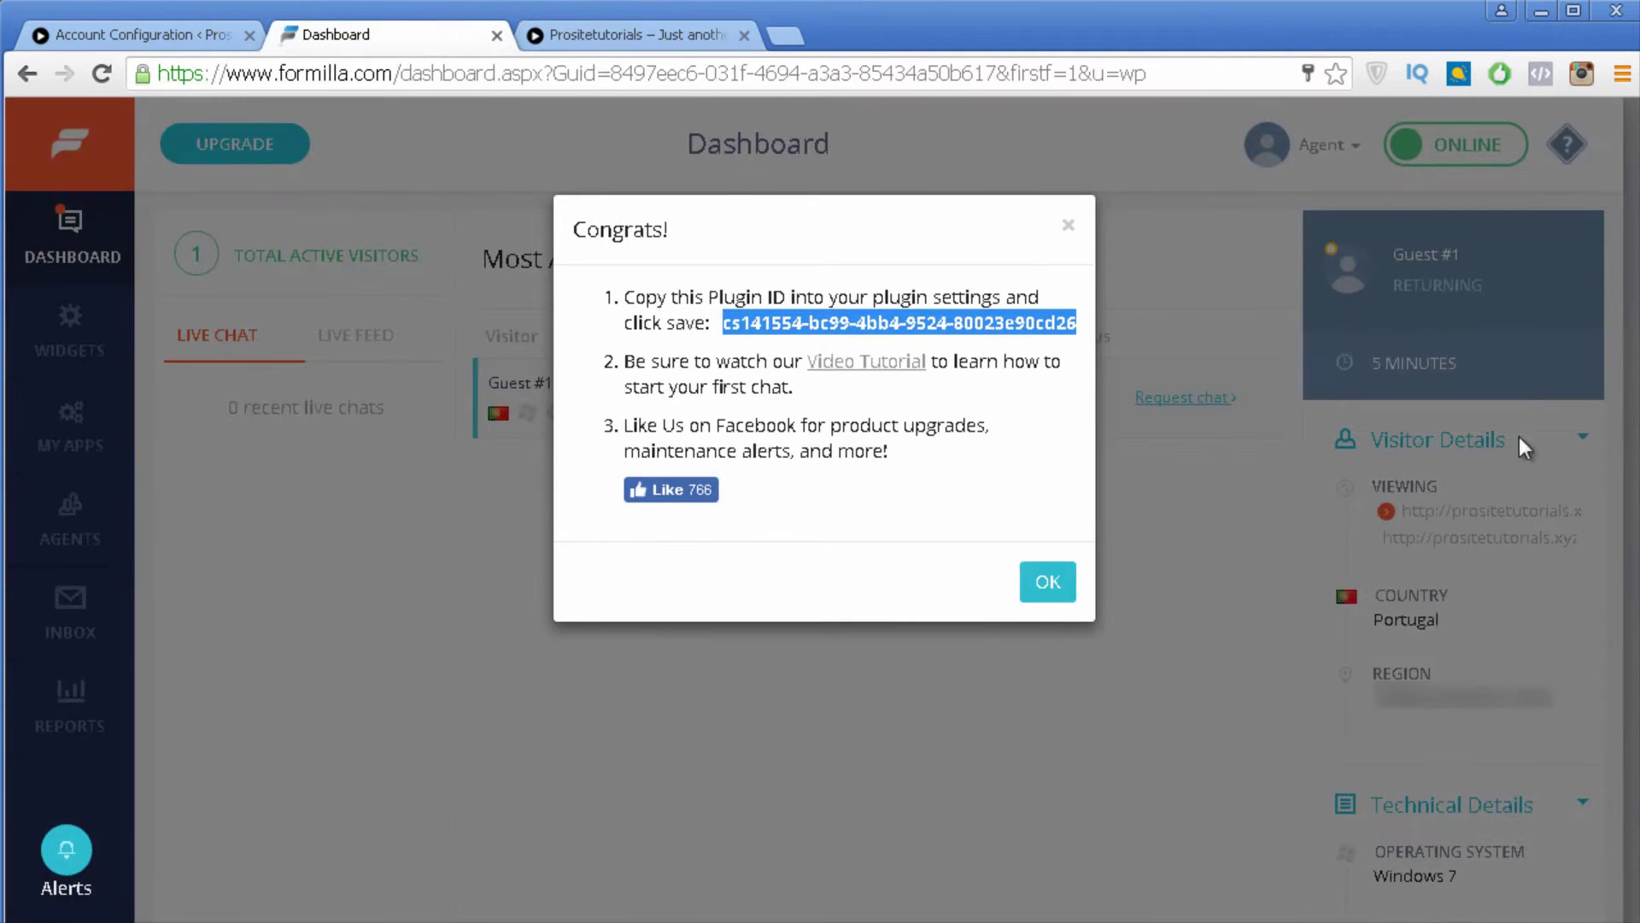
Dismiss the Congrats message and open the Agent account dropdown.
left_click(1068, 225)
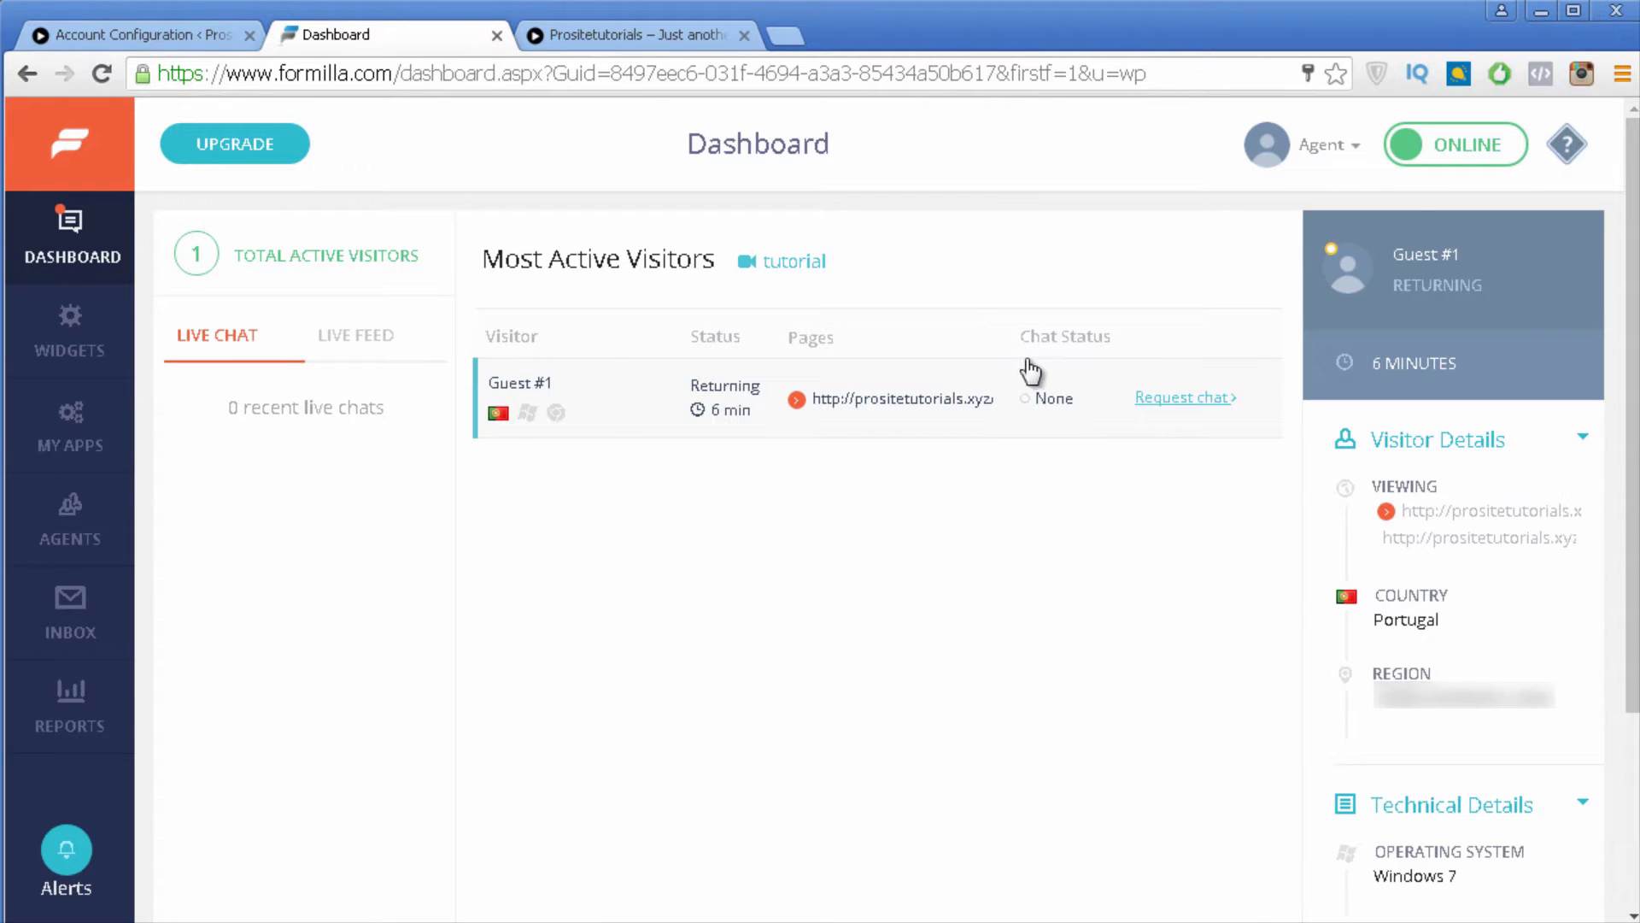
left_click(1342, 157)
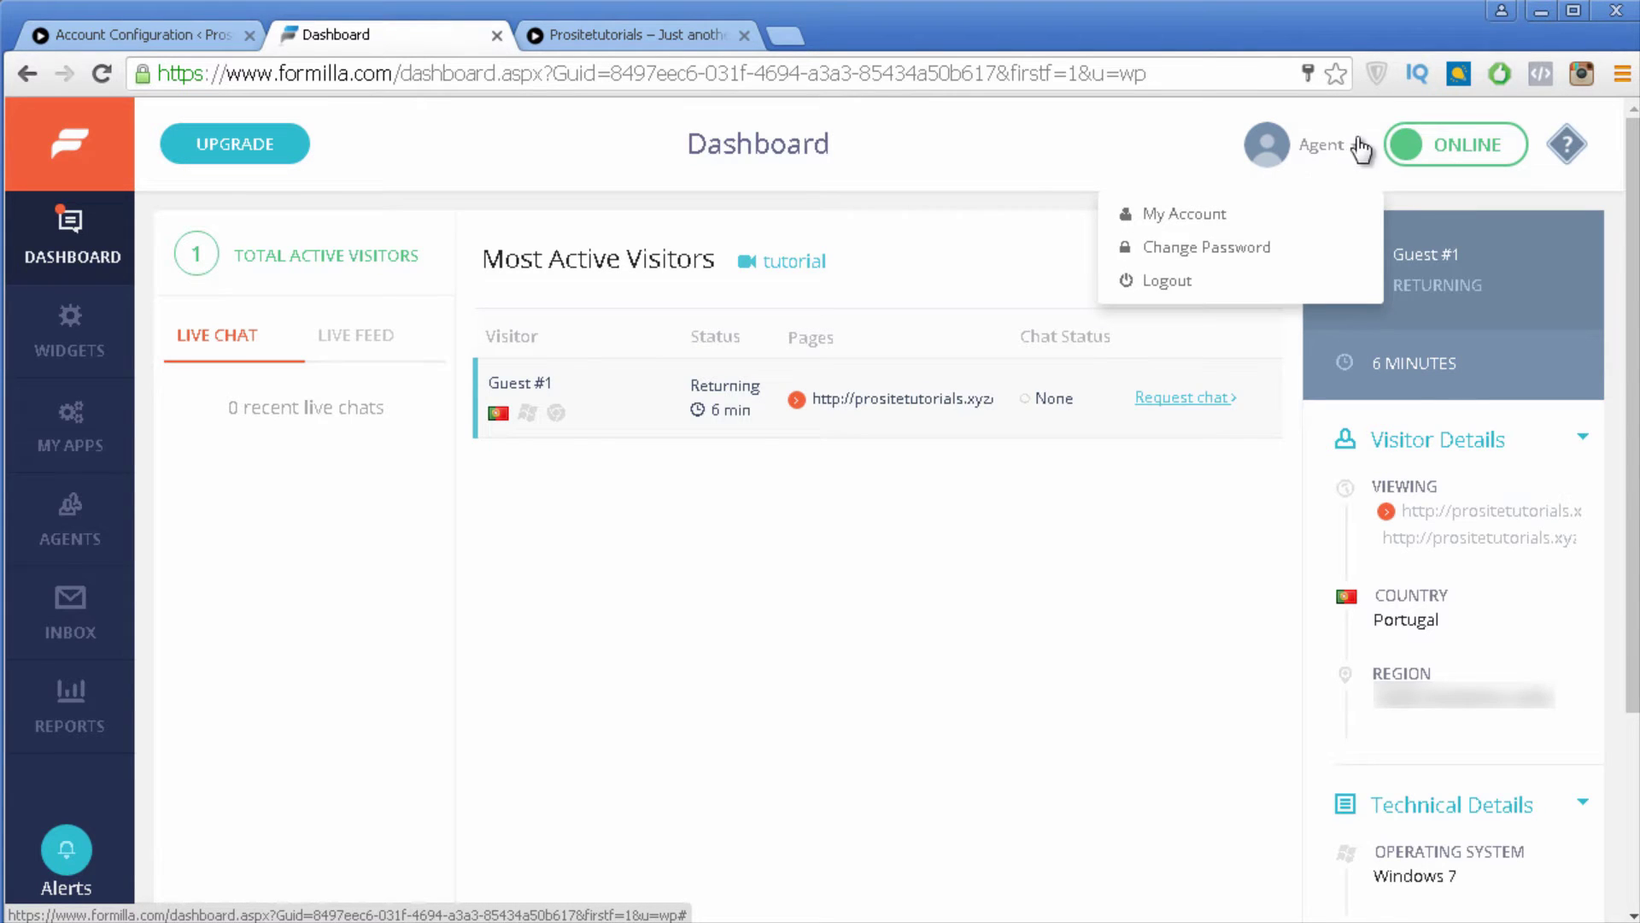
Under My Account, replace Display Name 'Agent' with the agent's full name and save.
left_click(1200, 215)
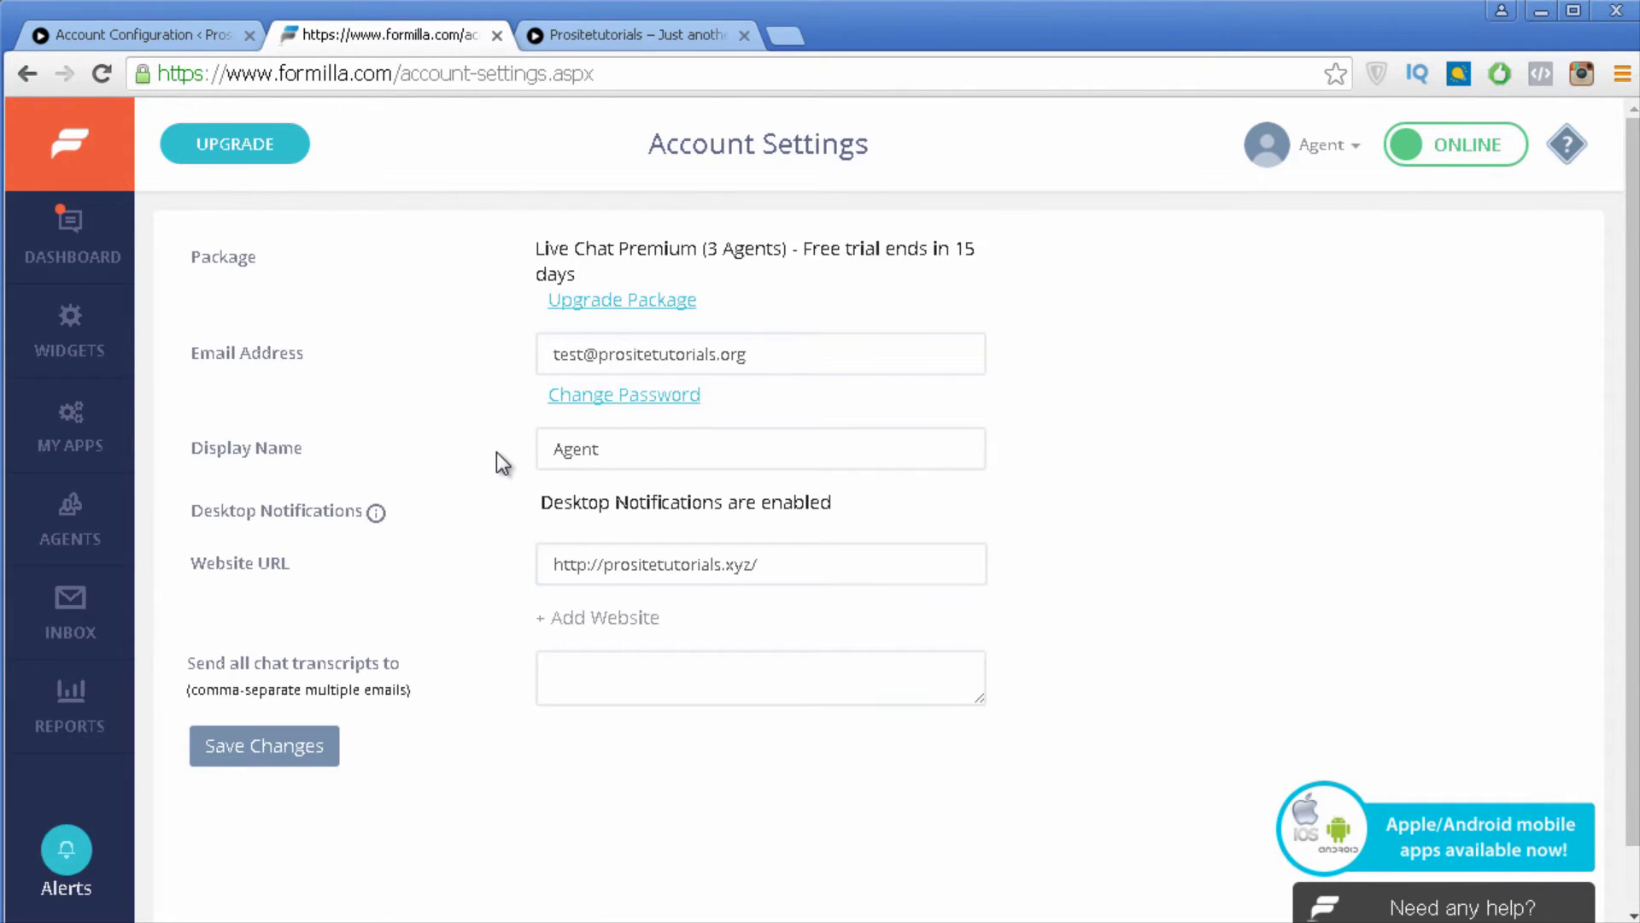
left_click(660, 448)
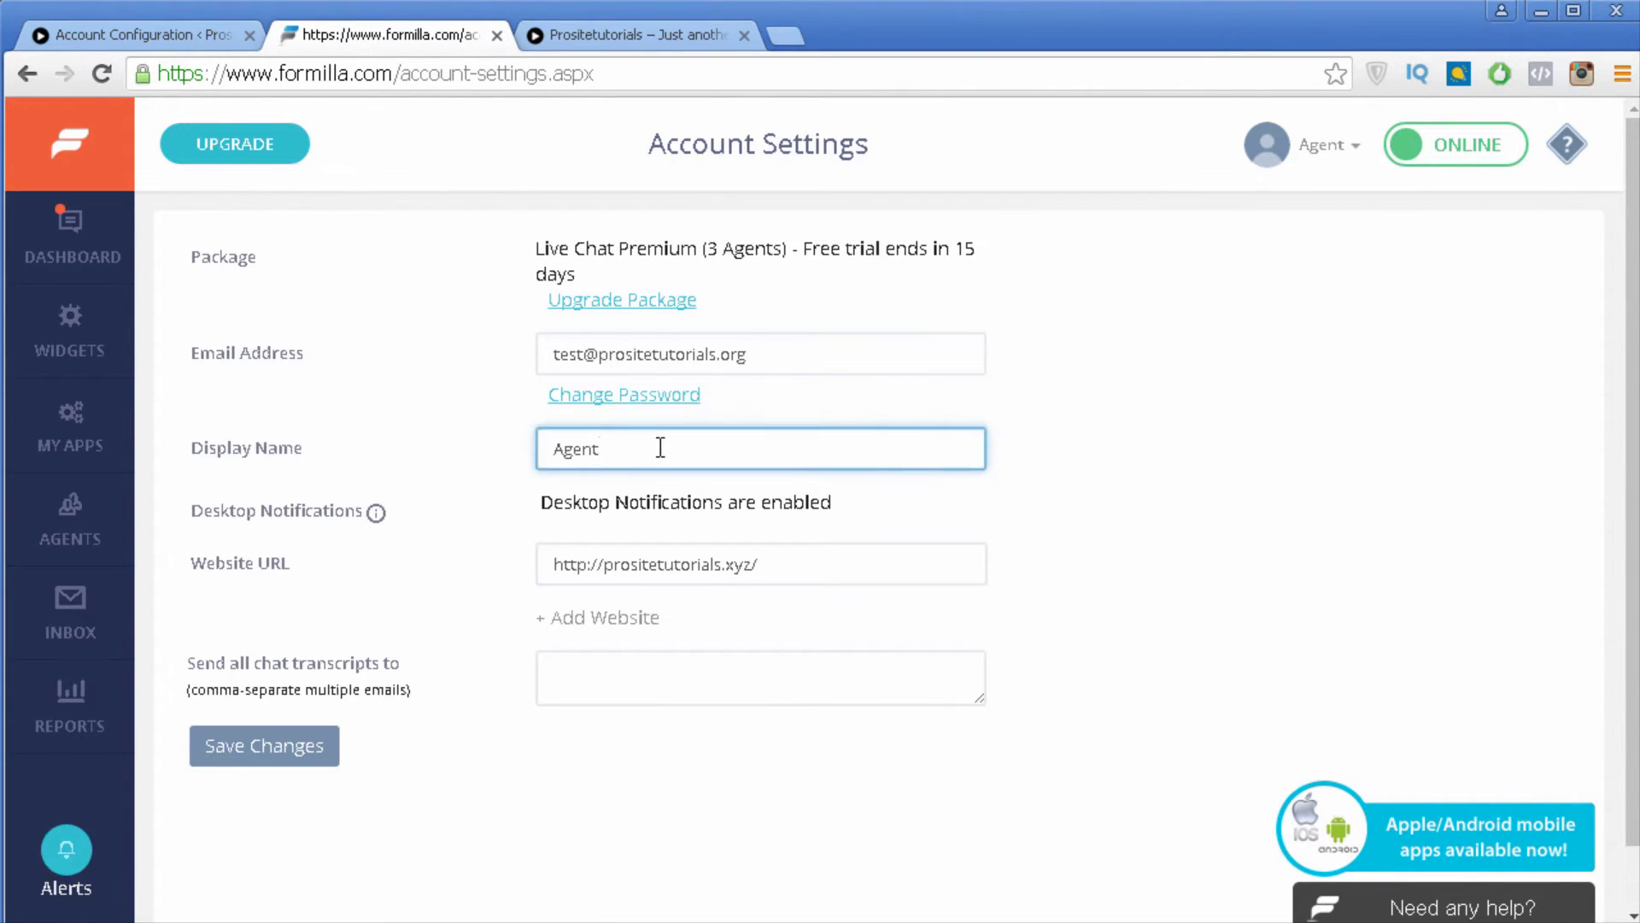
double_click(660, 448)
key("BackSpace")
left_click(312, 747)
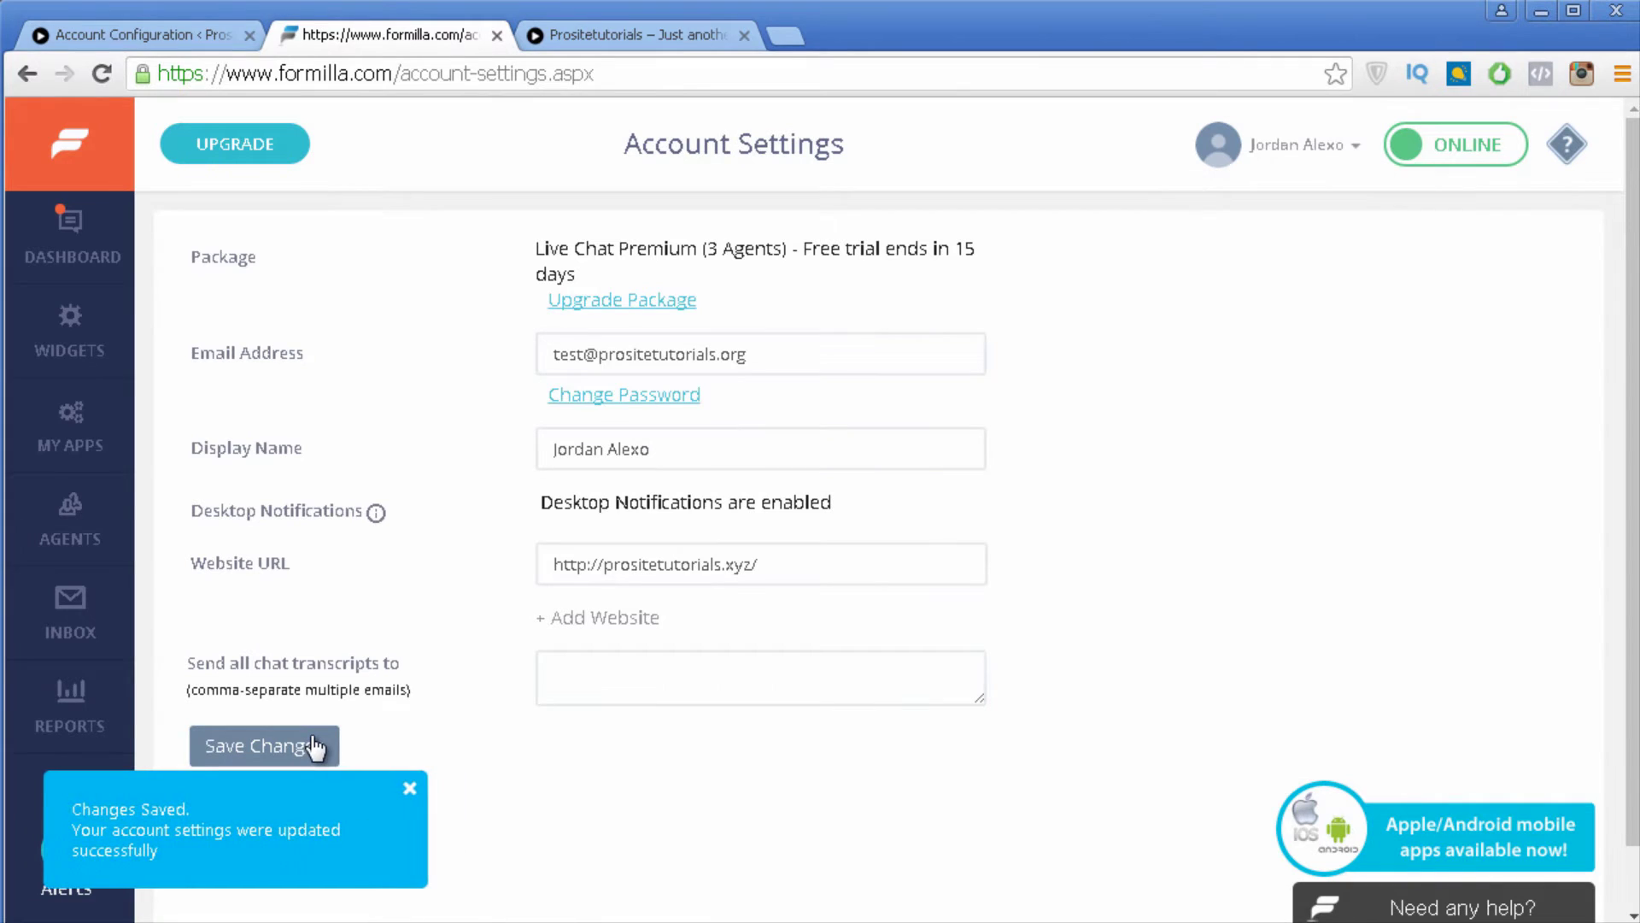
left_click(410, 789)
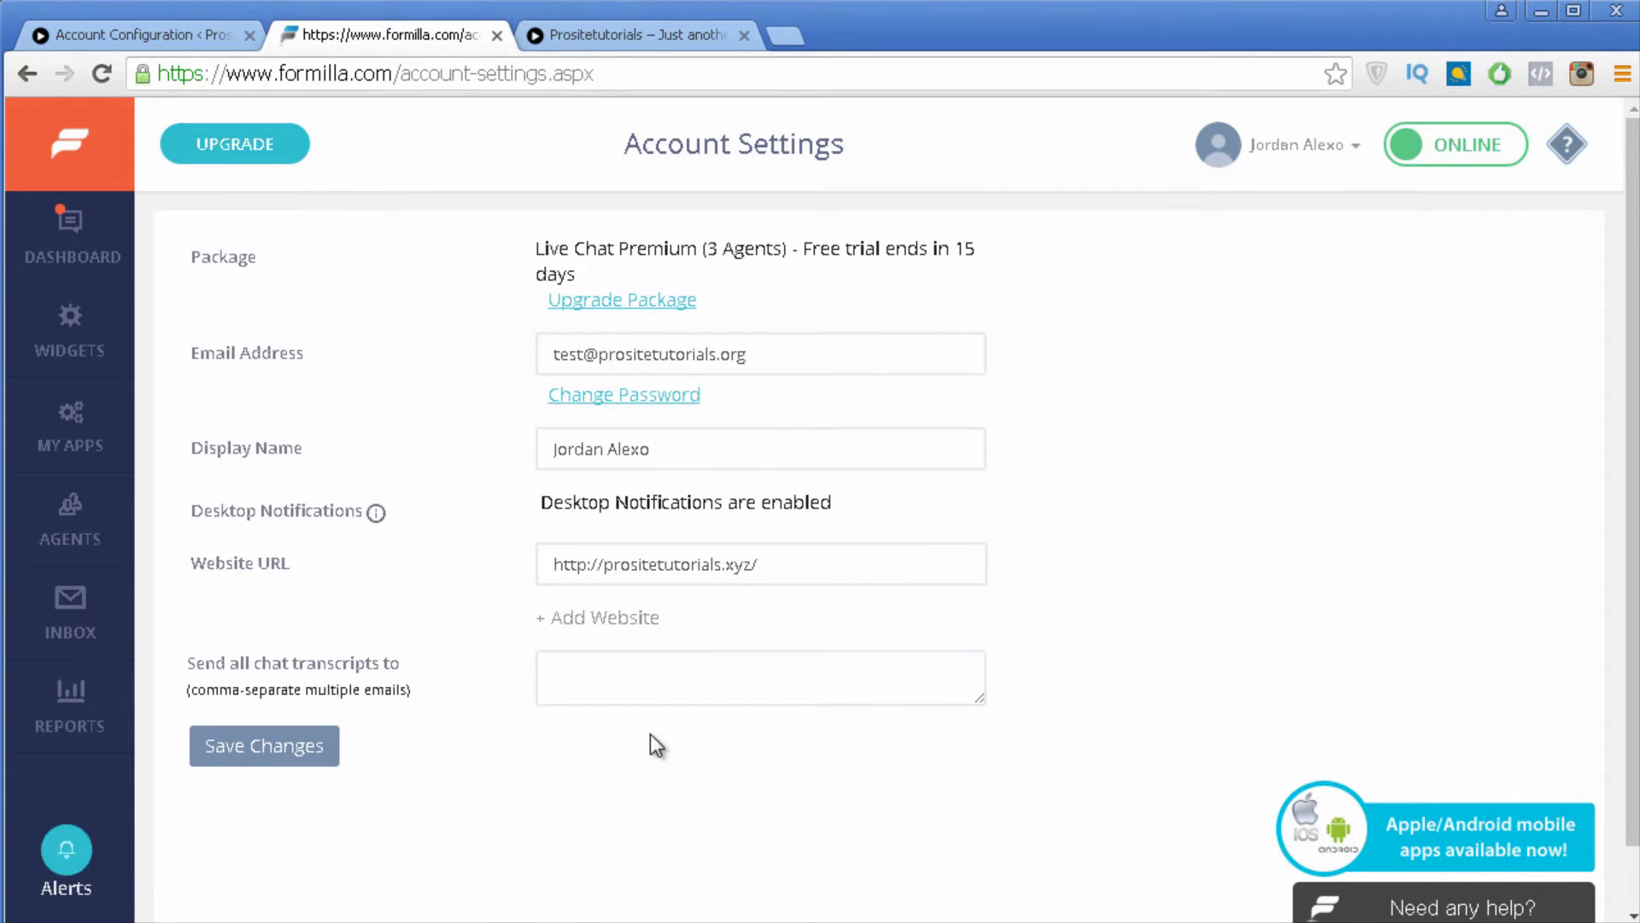
Bring up Formilla's widget list with First Chat Widget (default), after glancing at the live site.
left_click(76, 333)
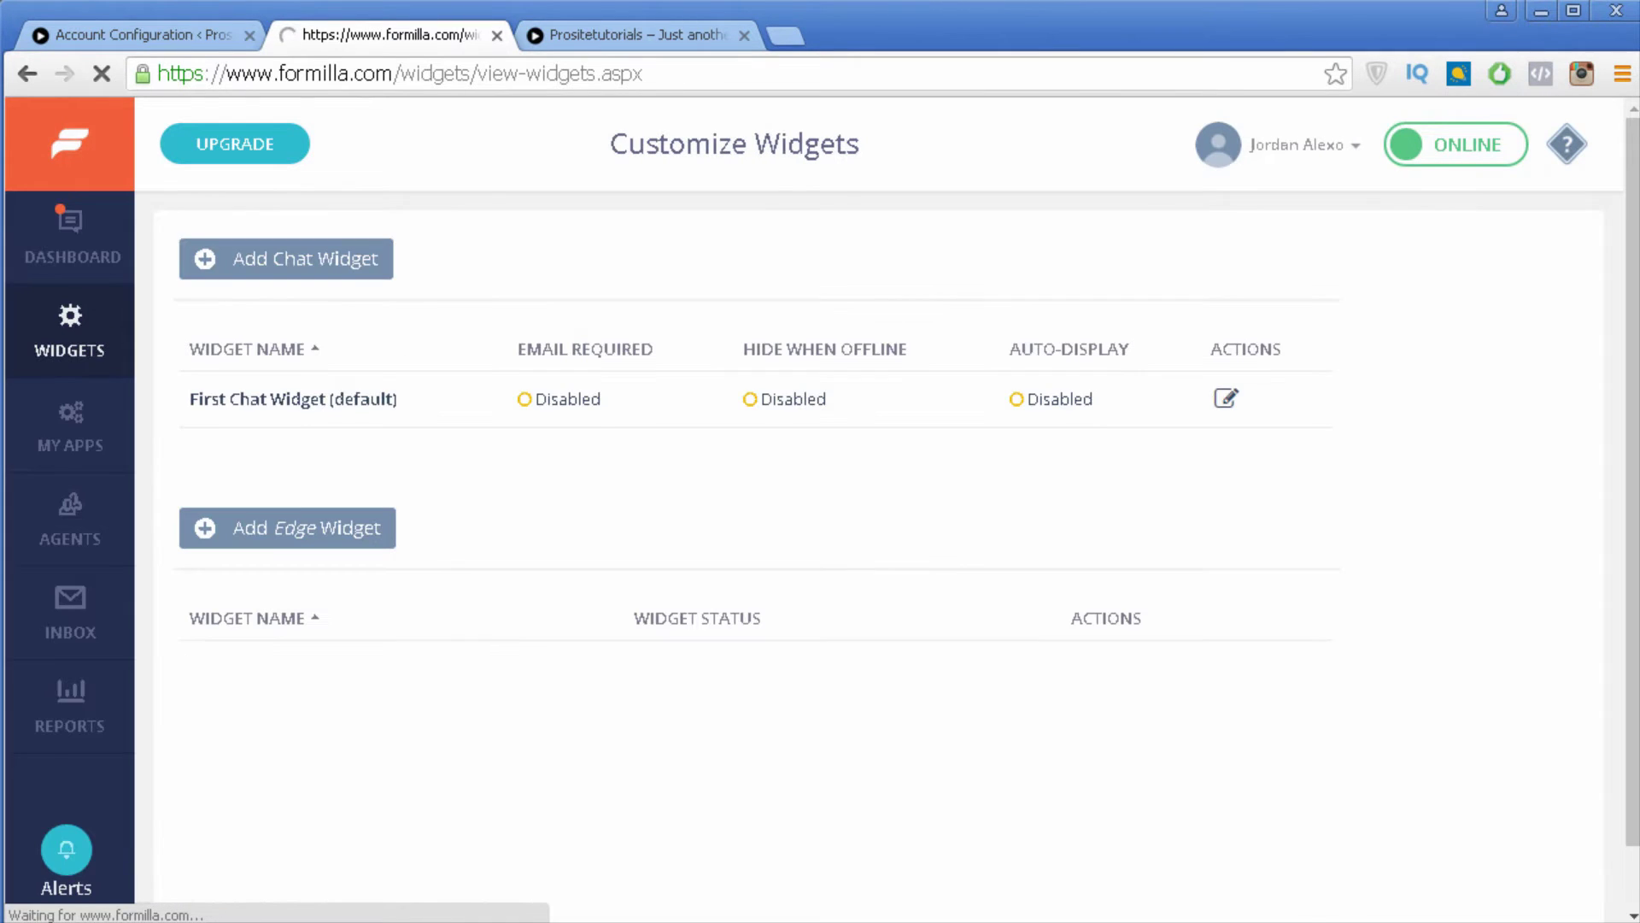
left_click(694, 38)
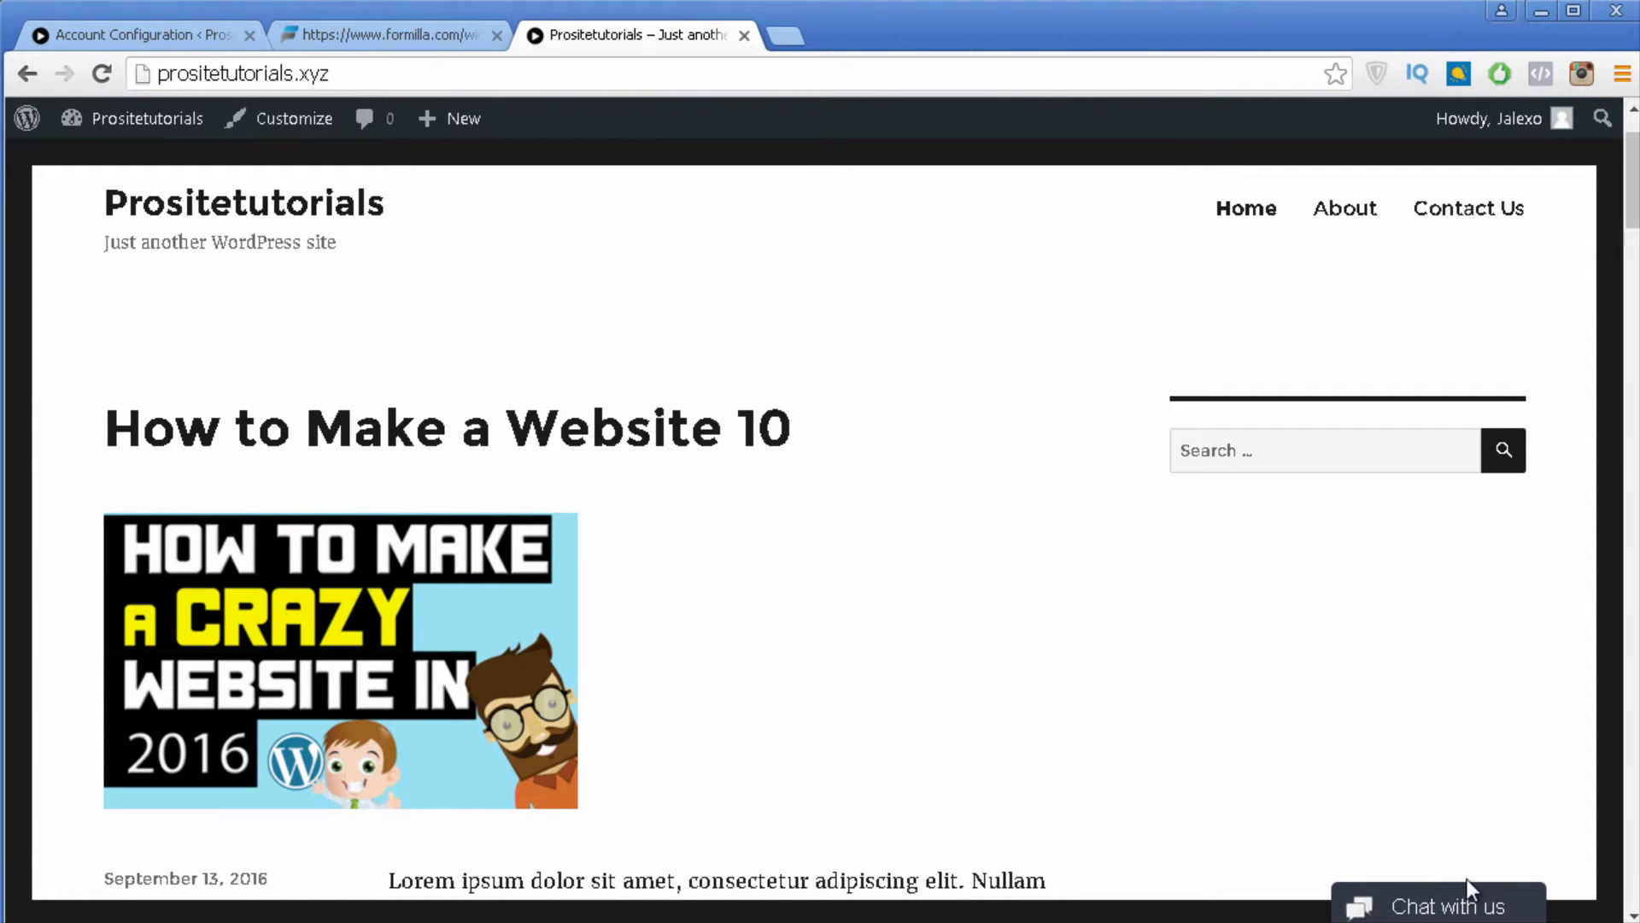
left_click(359, 43)
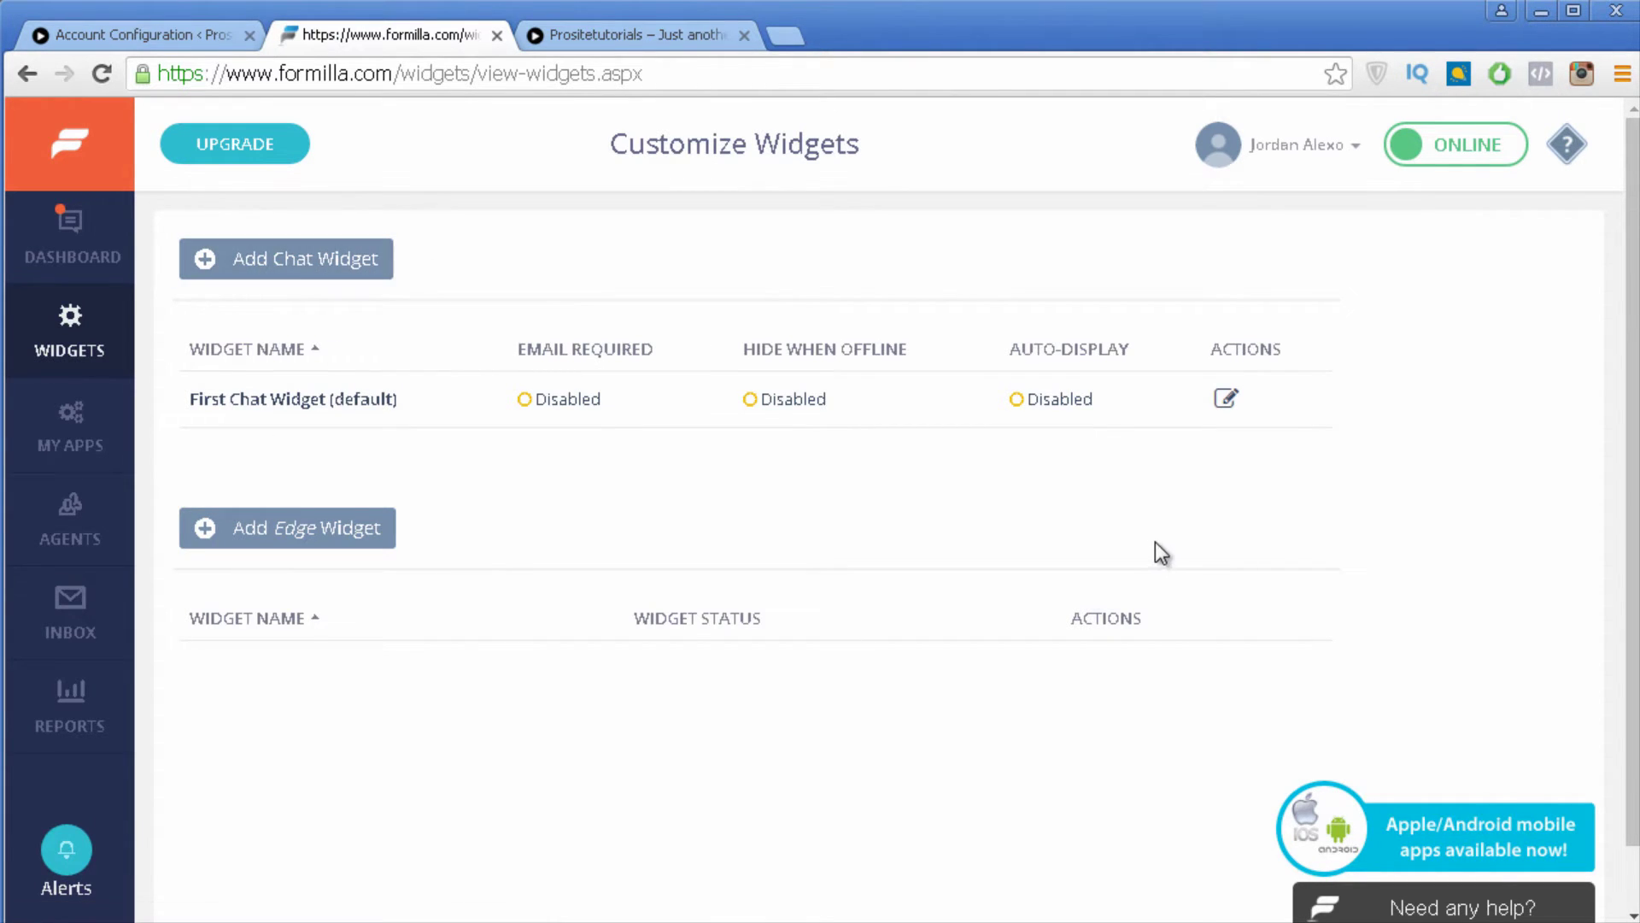
Edit First Chat Widget and save its time zone as (UTC+00:00) Dublin, Edinburgh, Lisbon, London.
left_click(1224, 401)
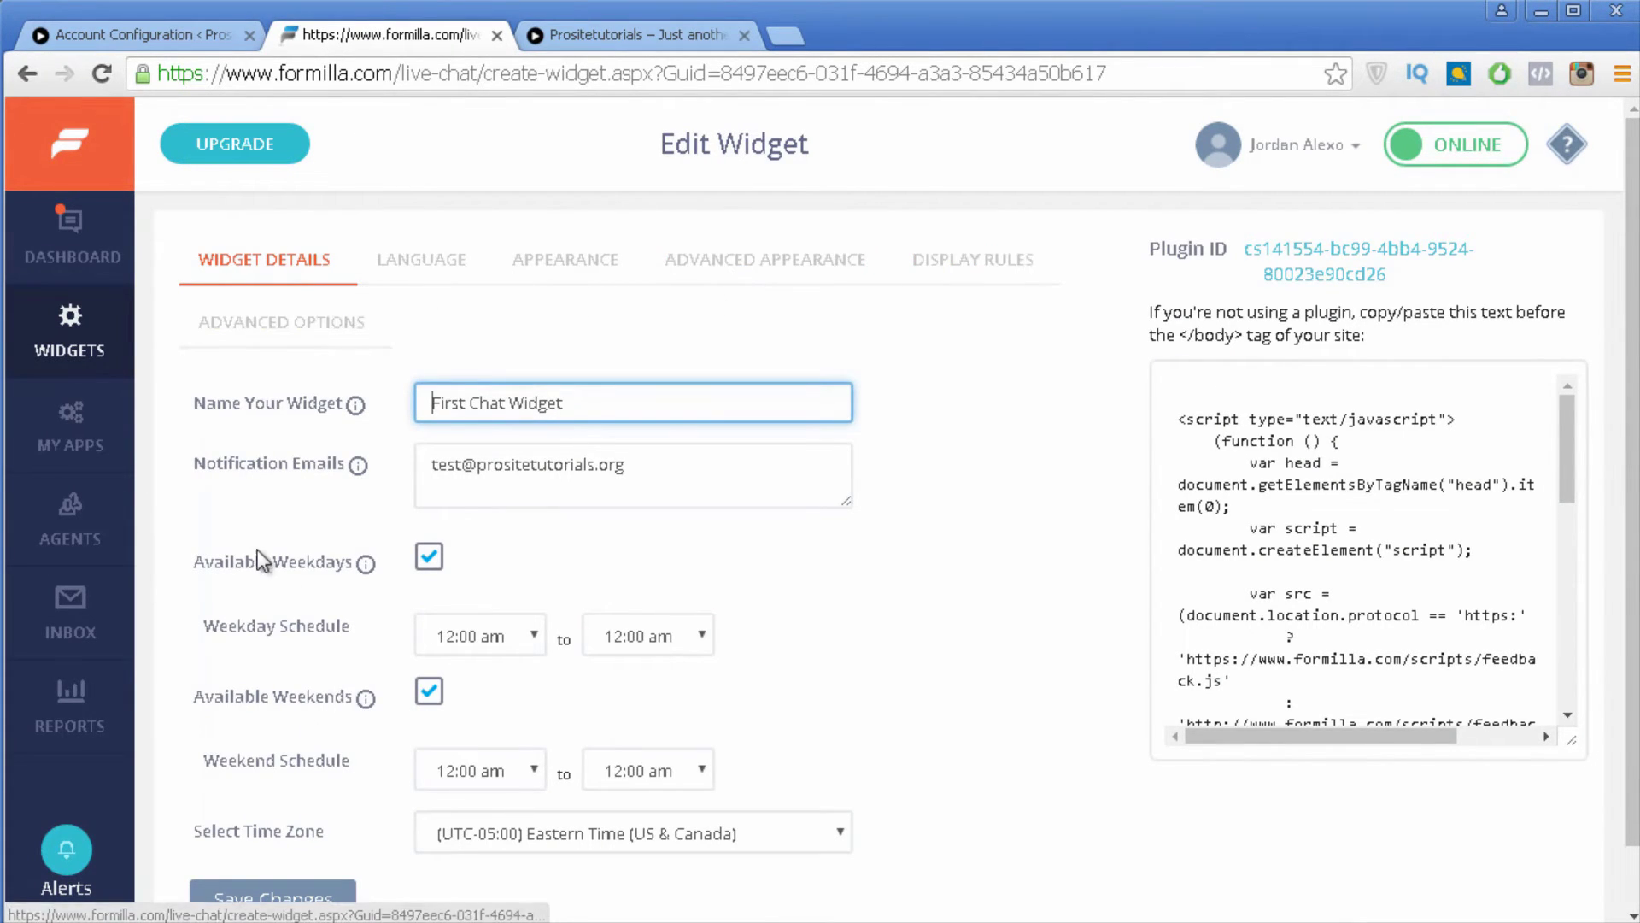
scroll(498, 568, "down", 1)
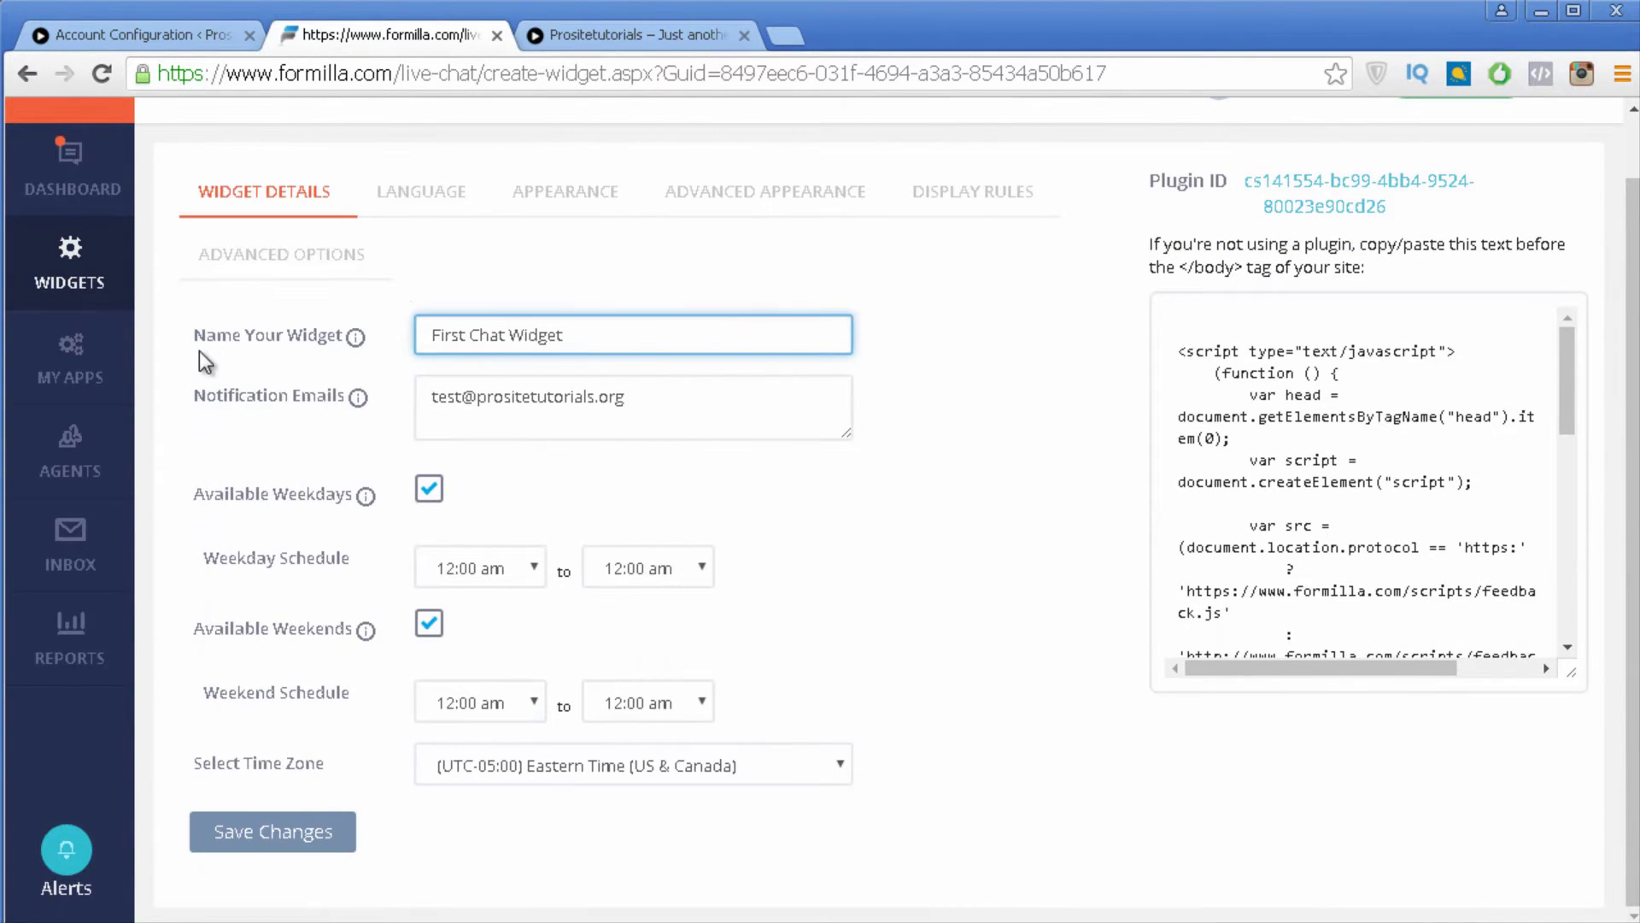
mouse_move(299, 396)
left_click(535, 776)
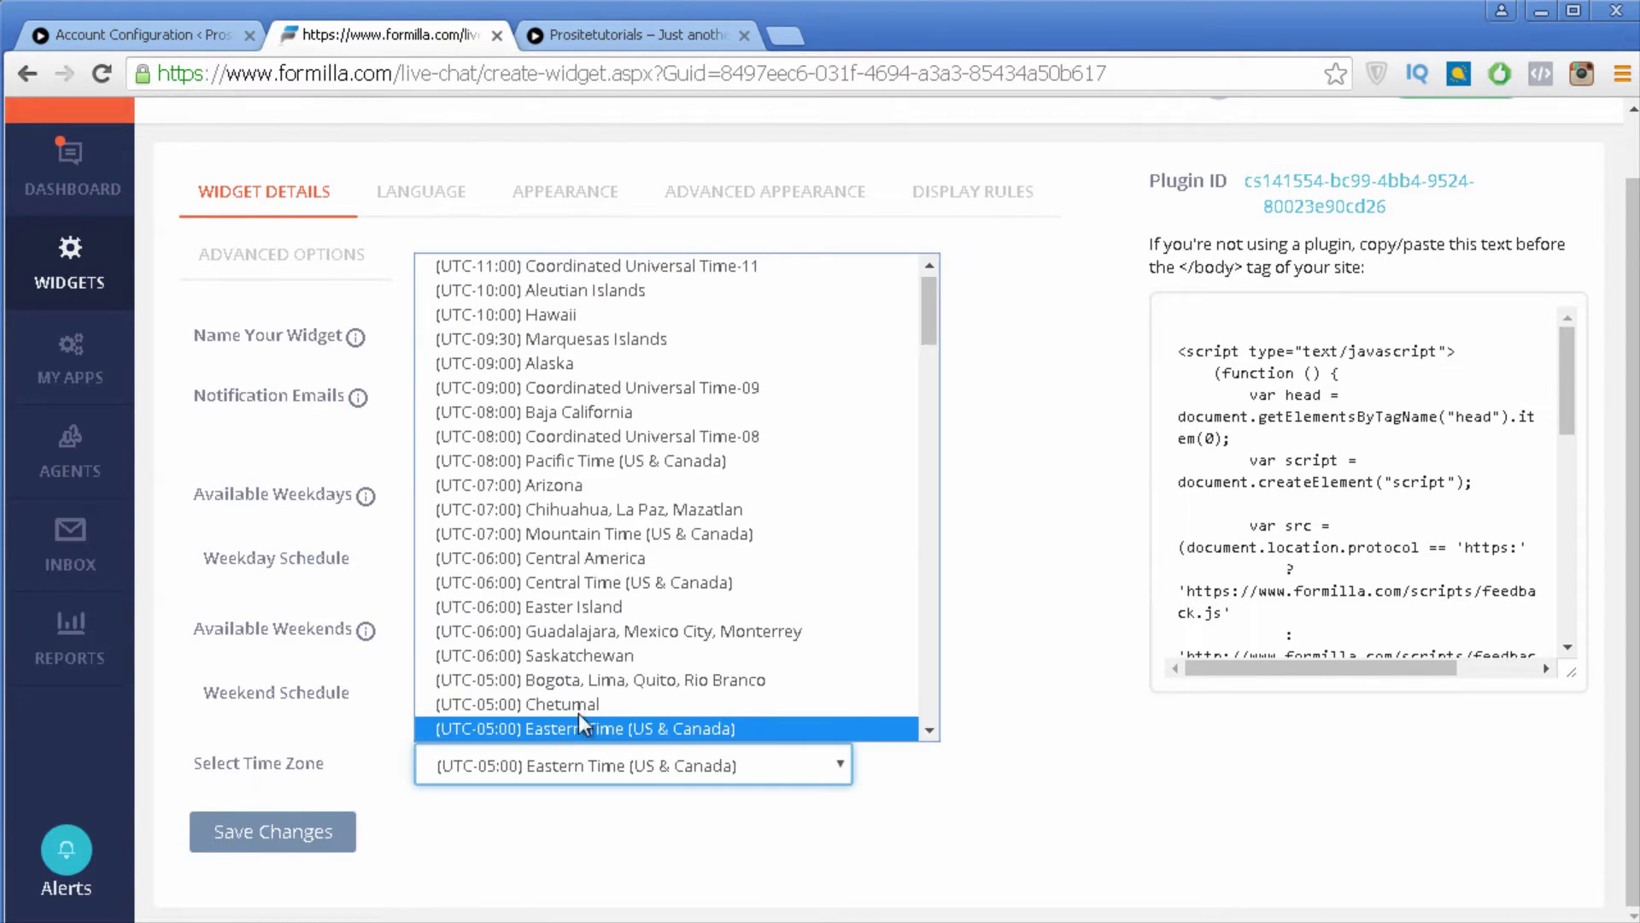
scroll(643, 495, "down", 3)
scroll(642, 496, "down", 6)
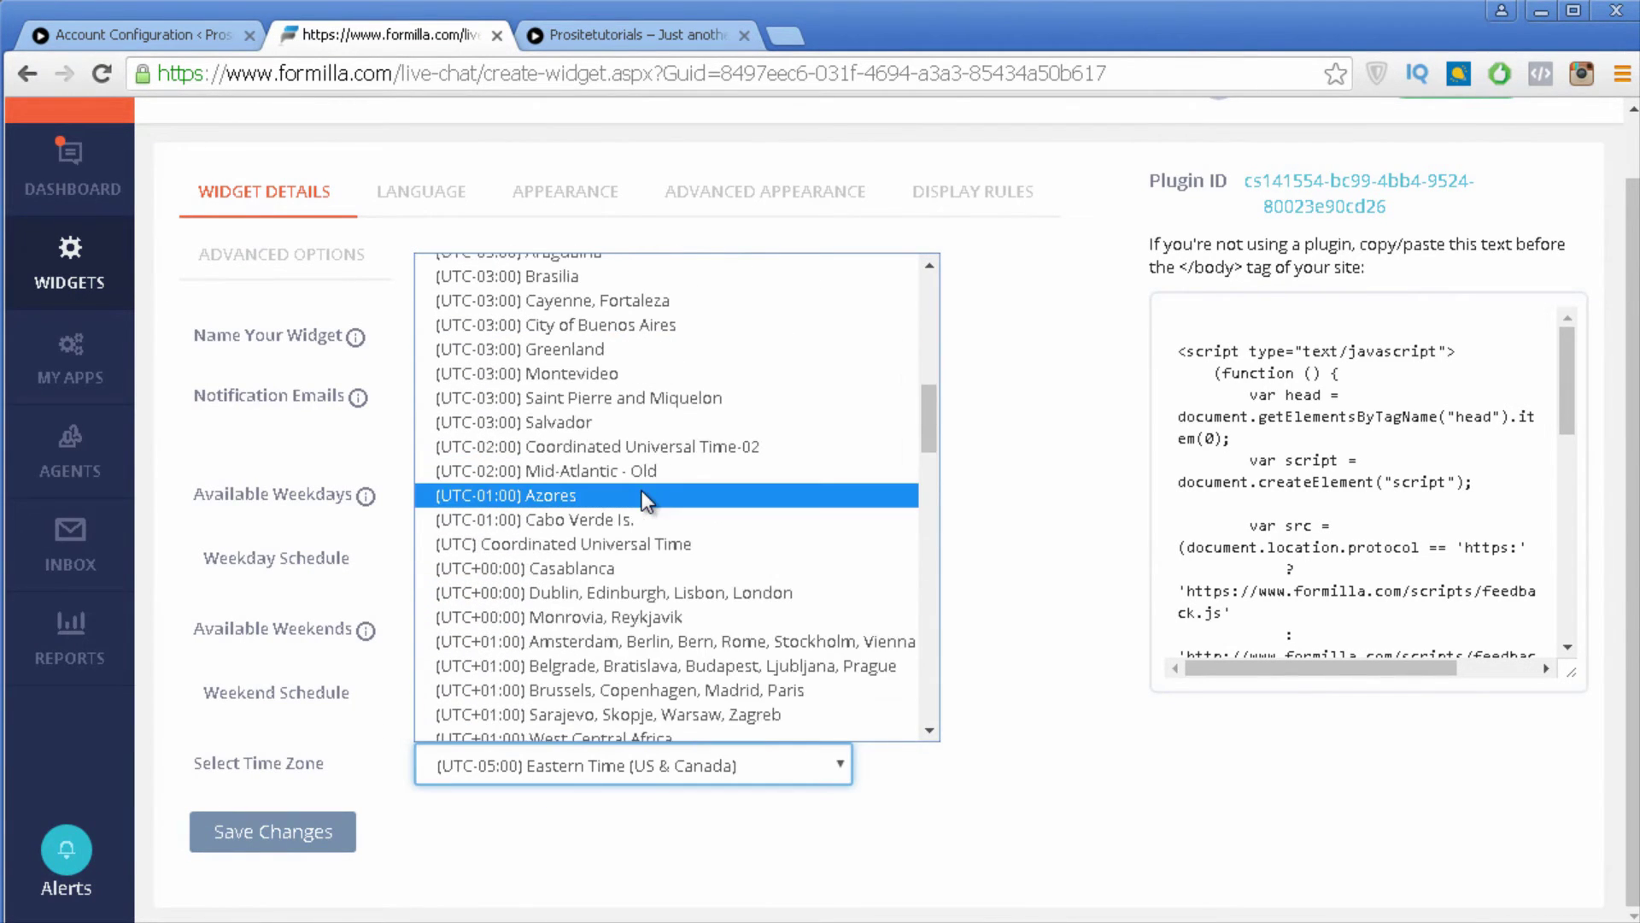
scroll(584, 479, "down", 3)
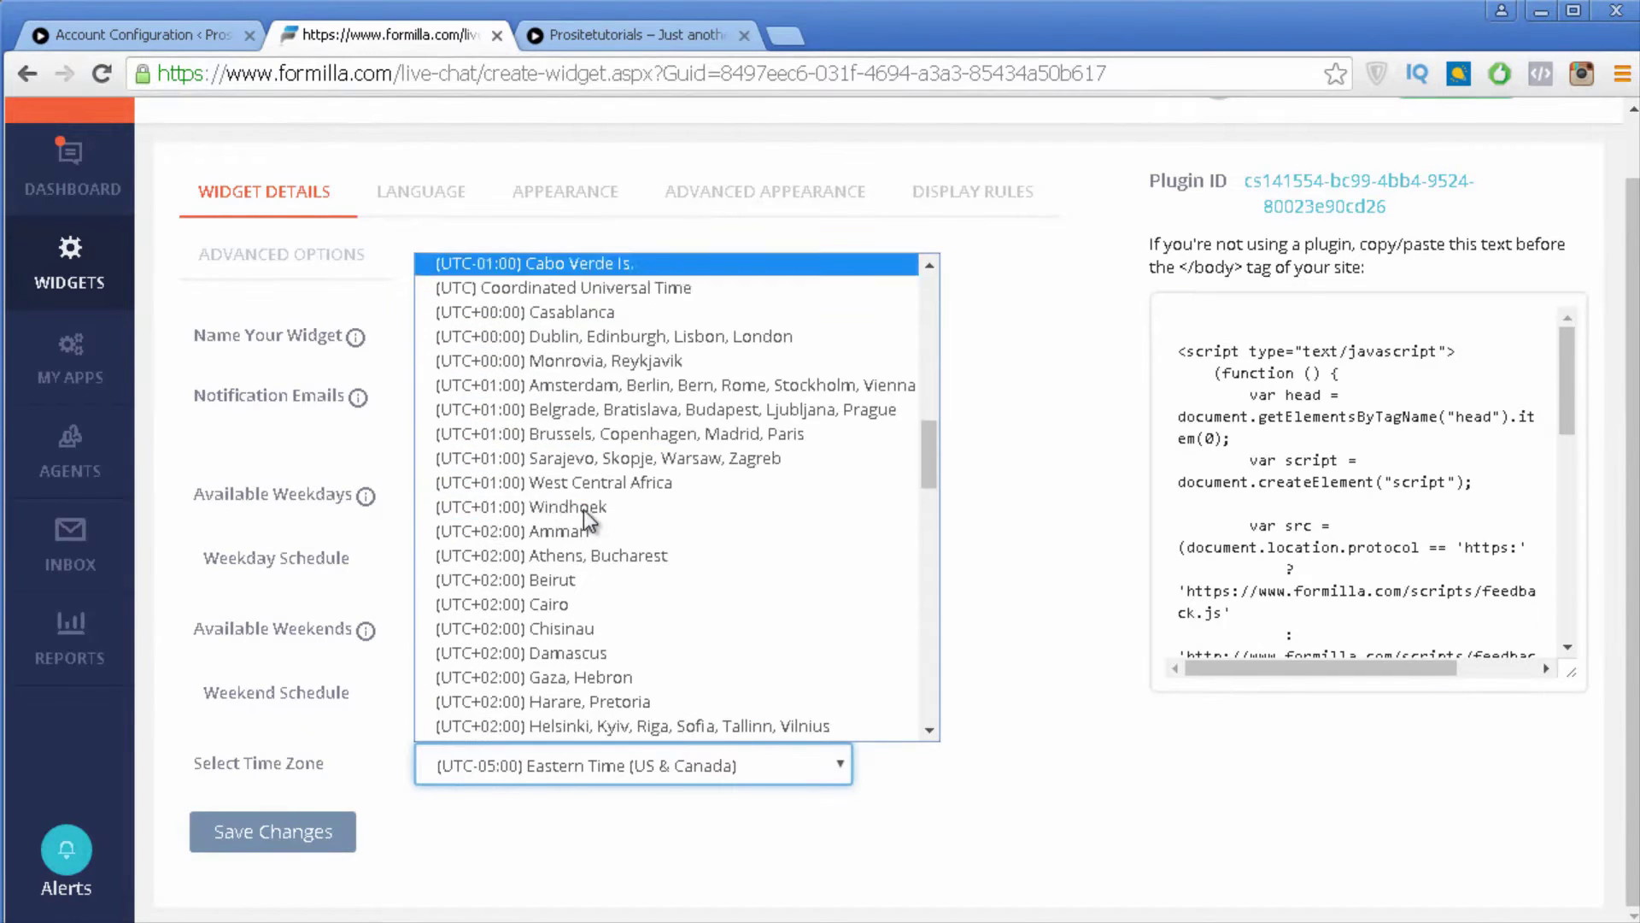
scroll(589, 470, "up", 3)
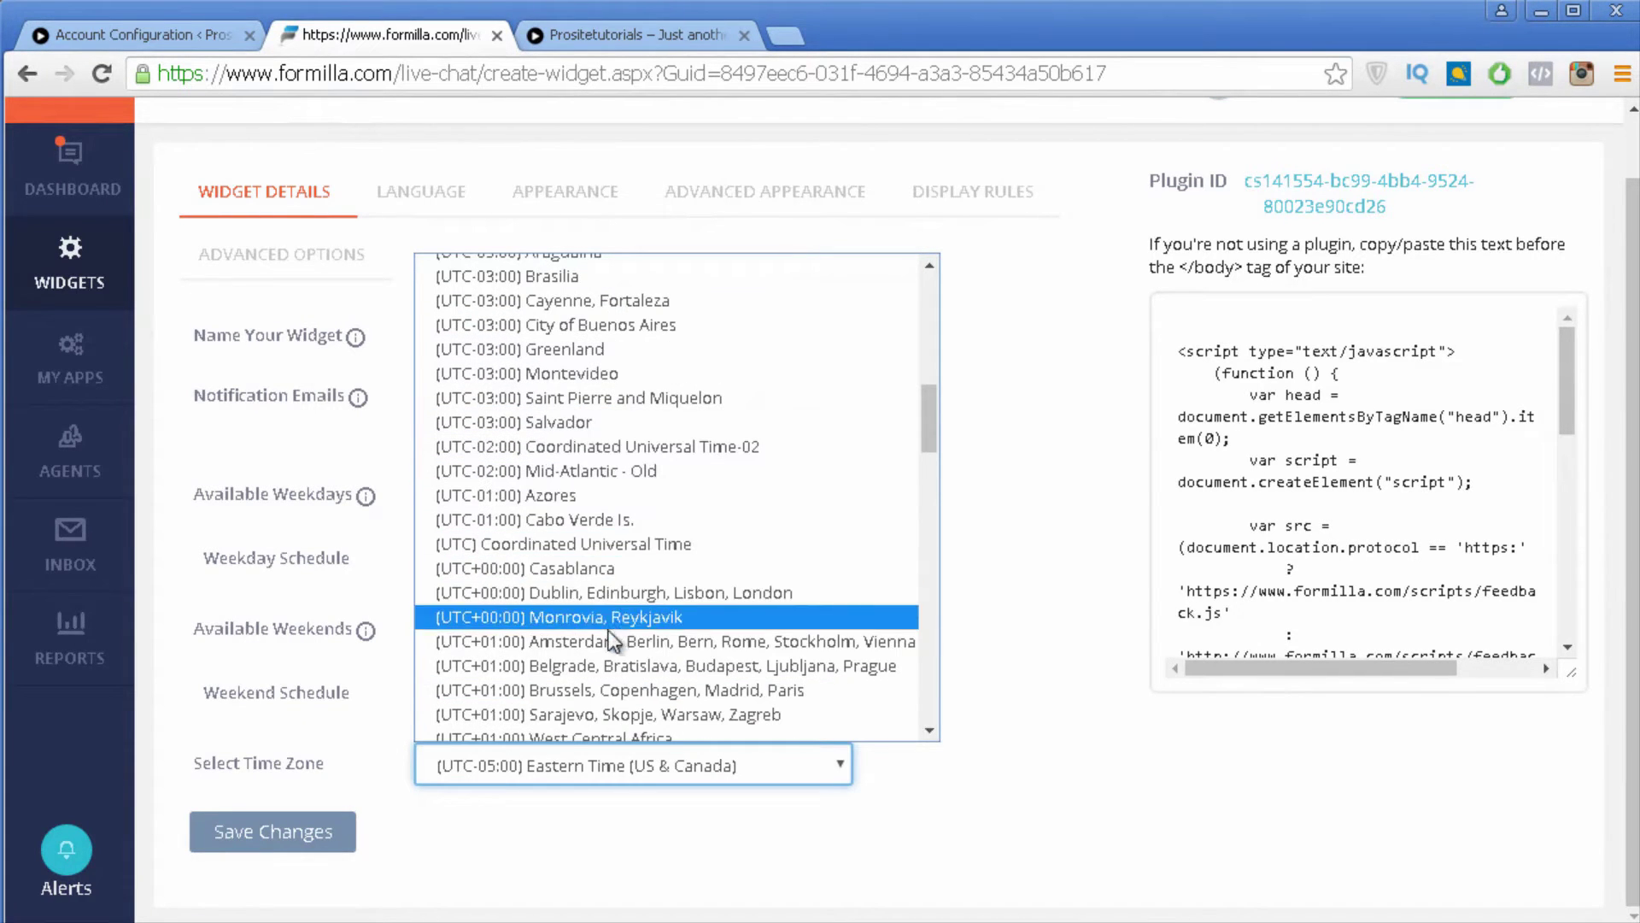
left_click(567, 597)
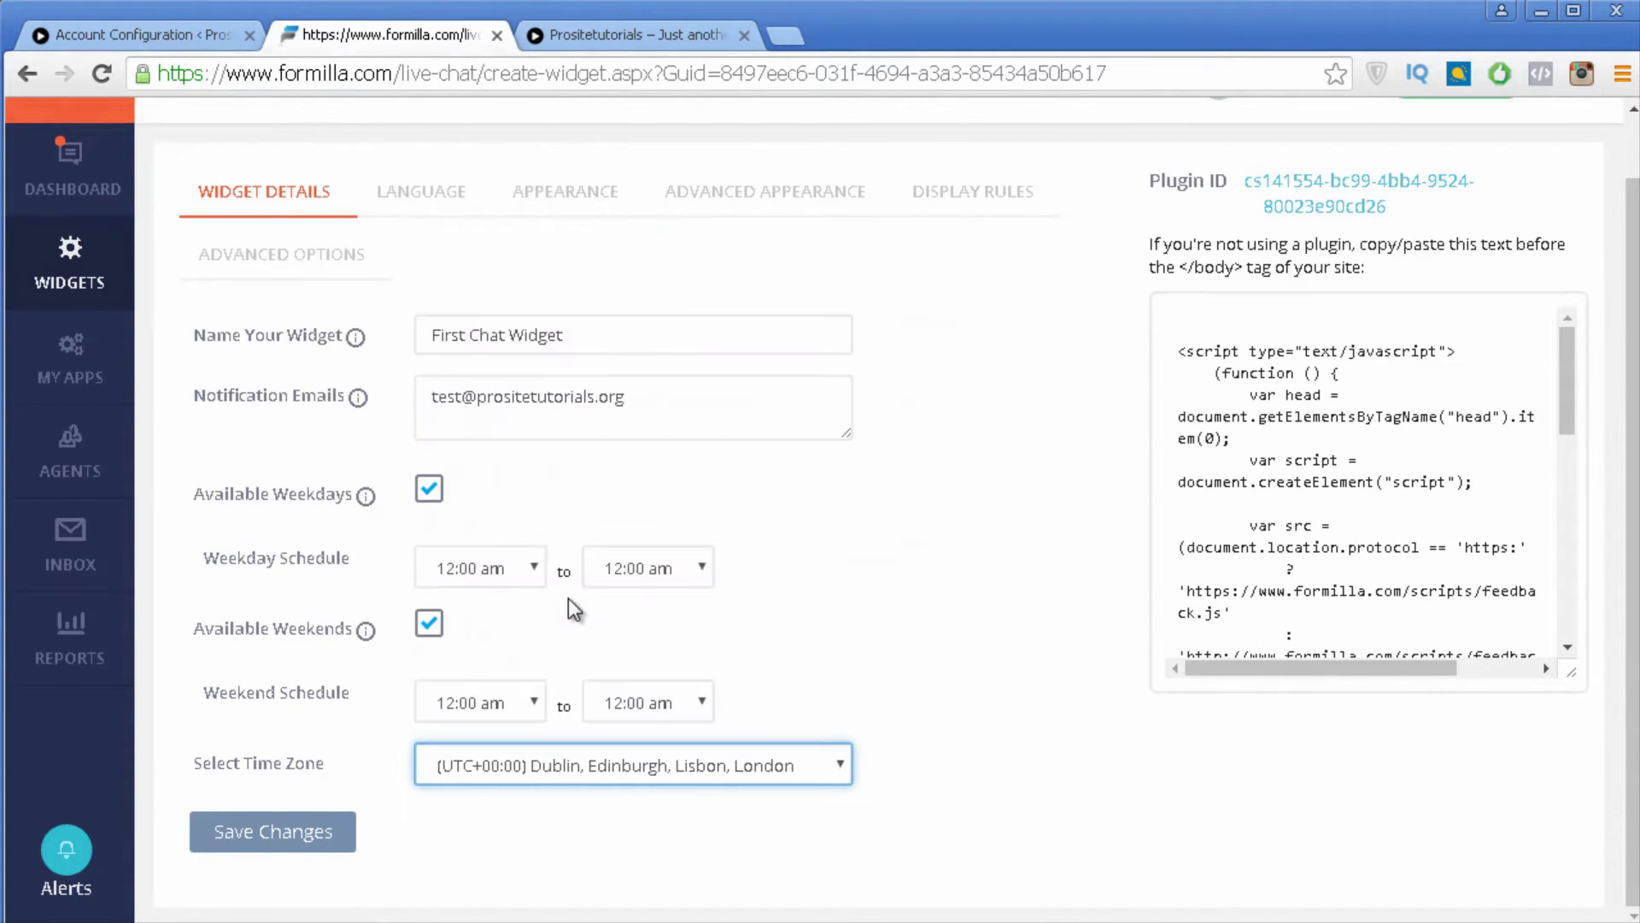
left_click(248, 833)
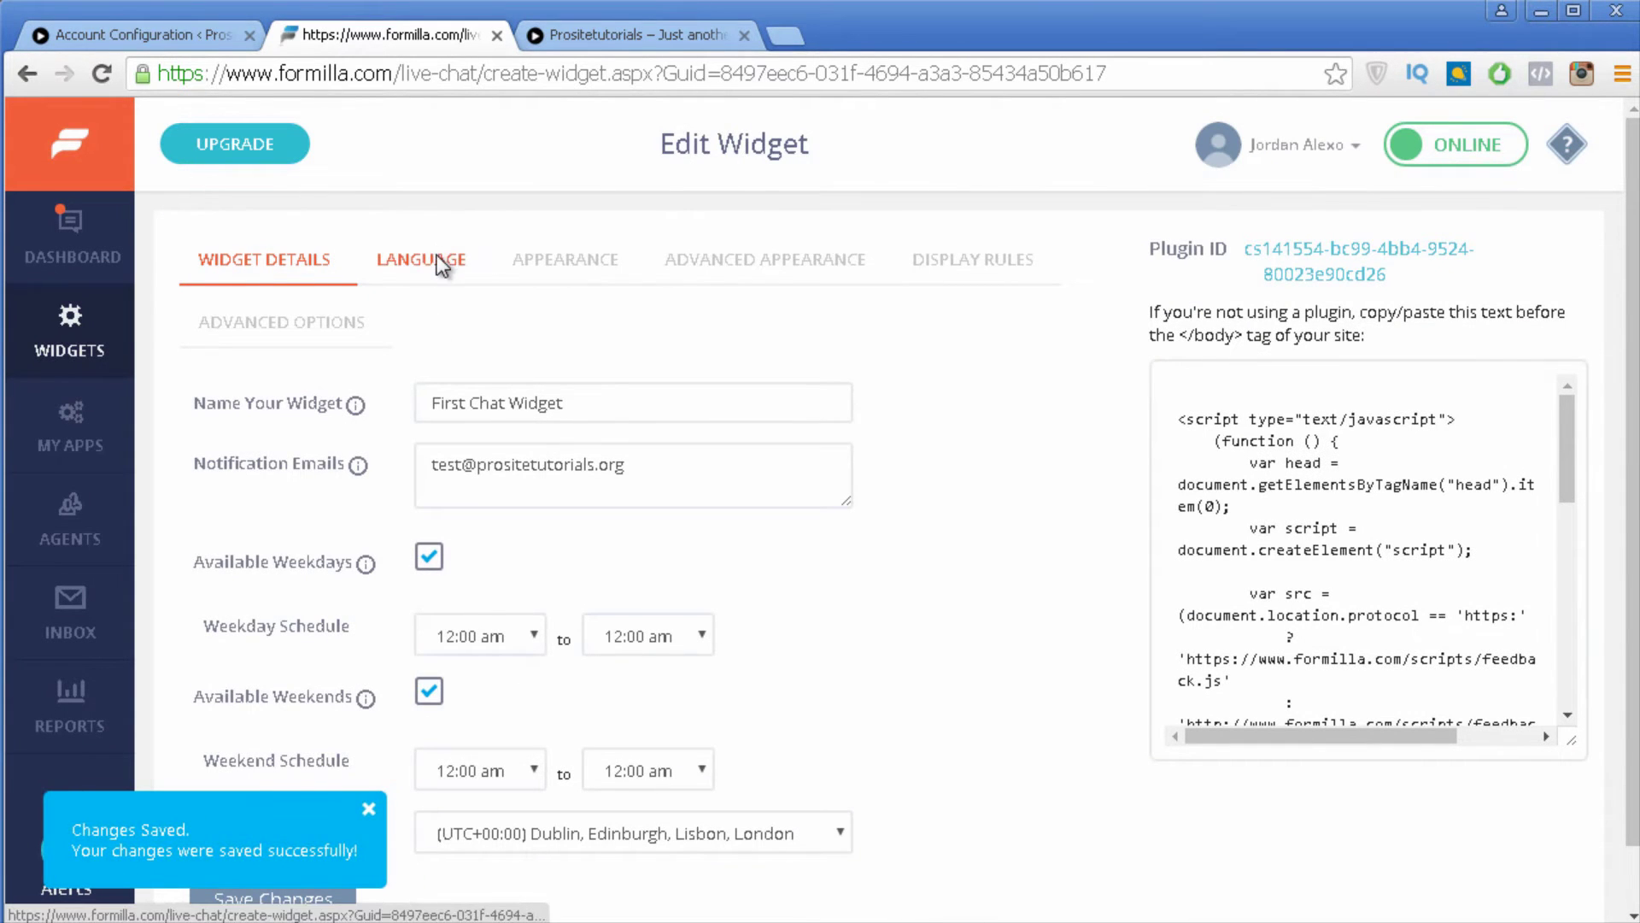
In the Language settings, replace the Chat Button text with 'I would love to chat with you?' and save.
left_click(438, 259)
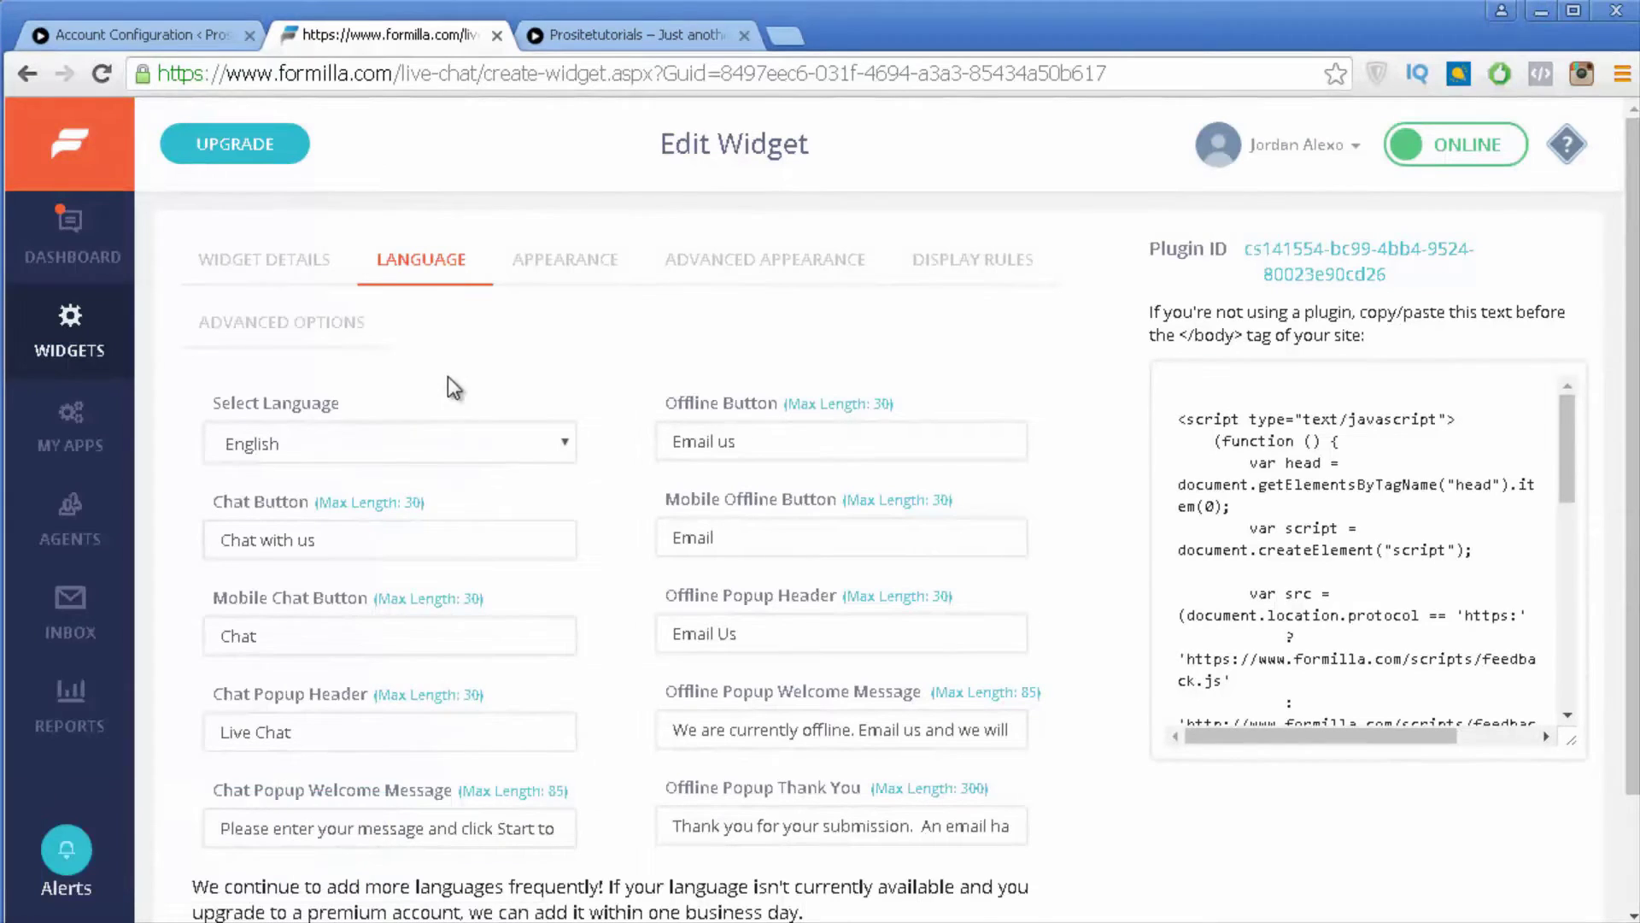
left_click(612, 26)
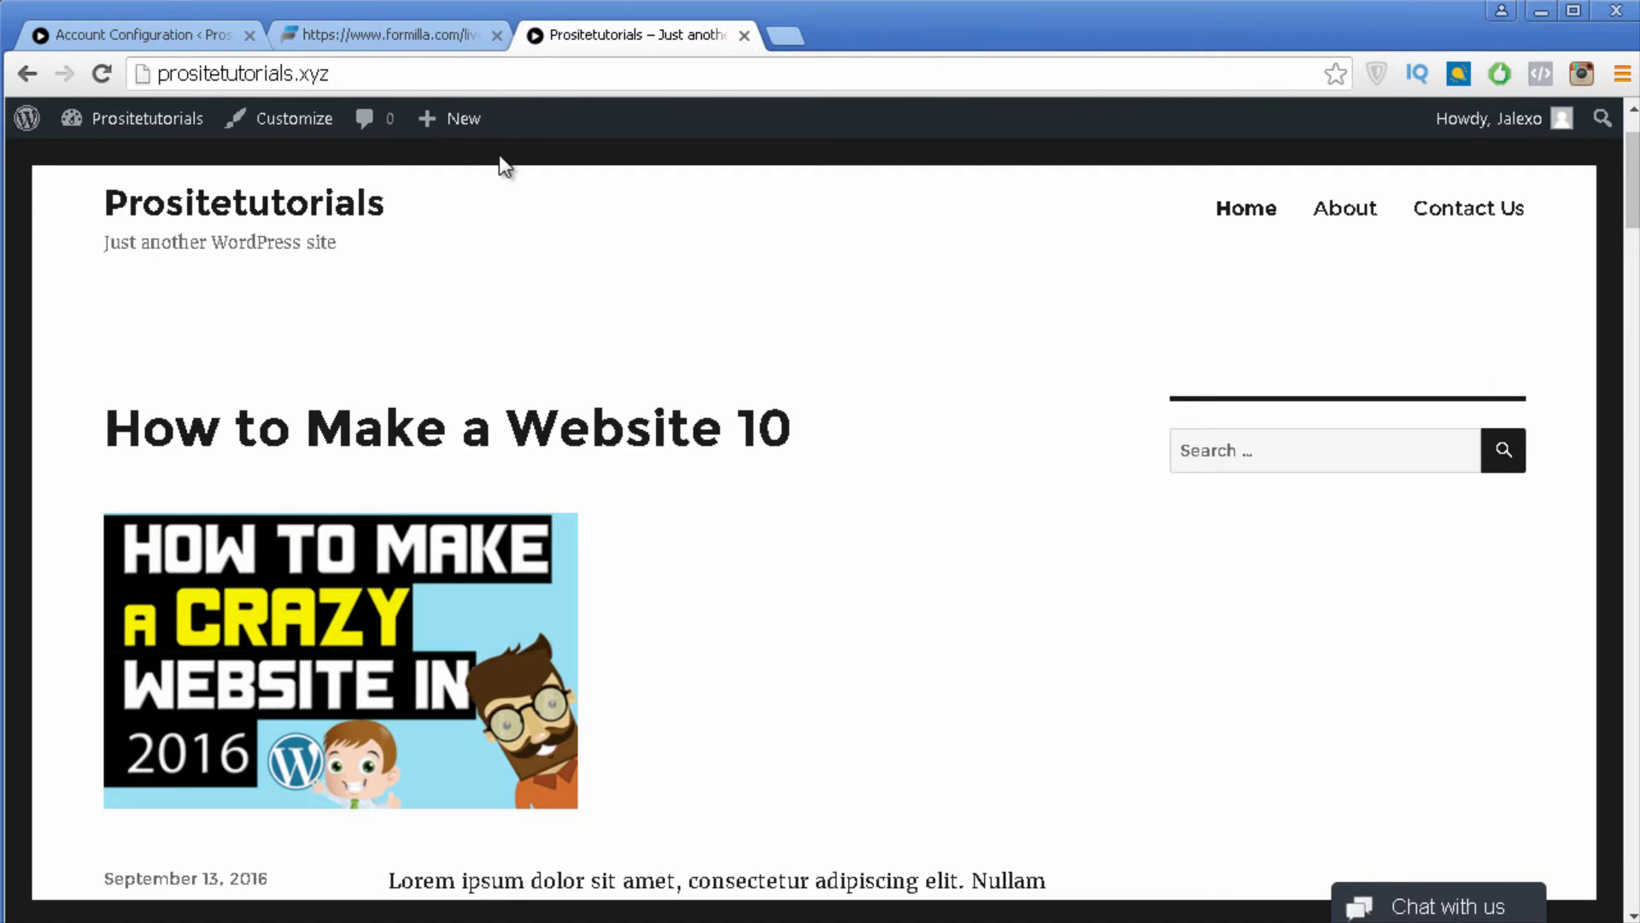
left_click(422, 36)
left_click_drag(335, 532, 214, 537)
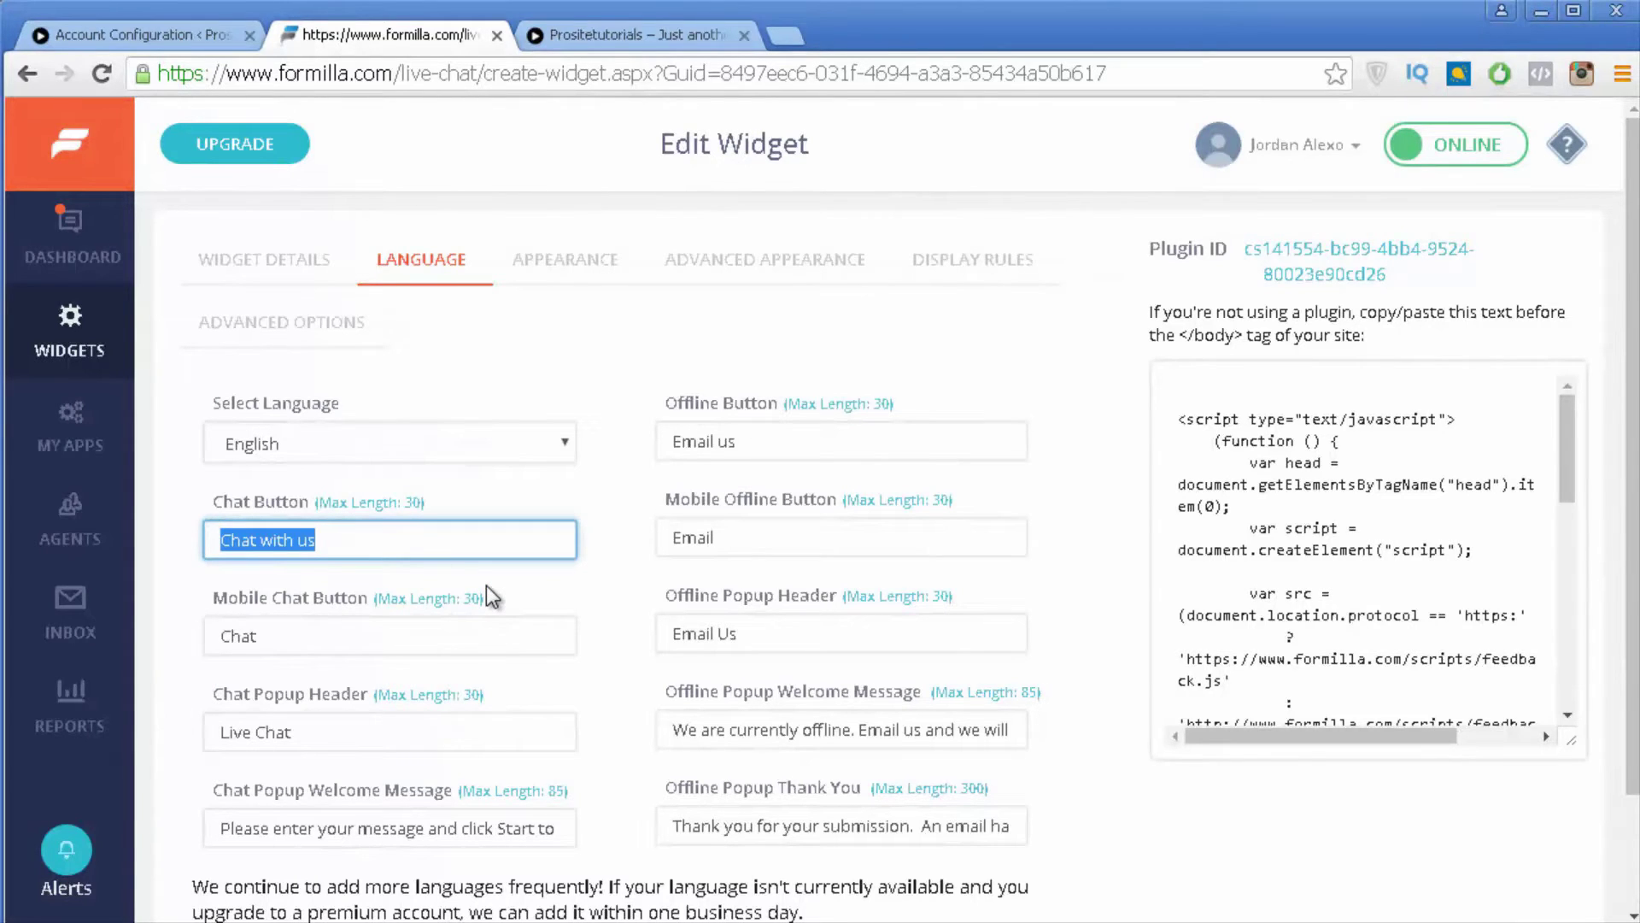
type("I wou")
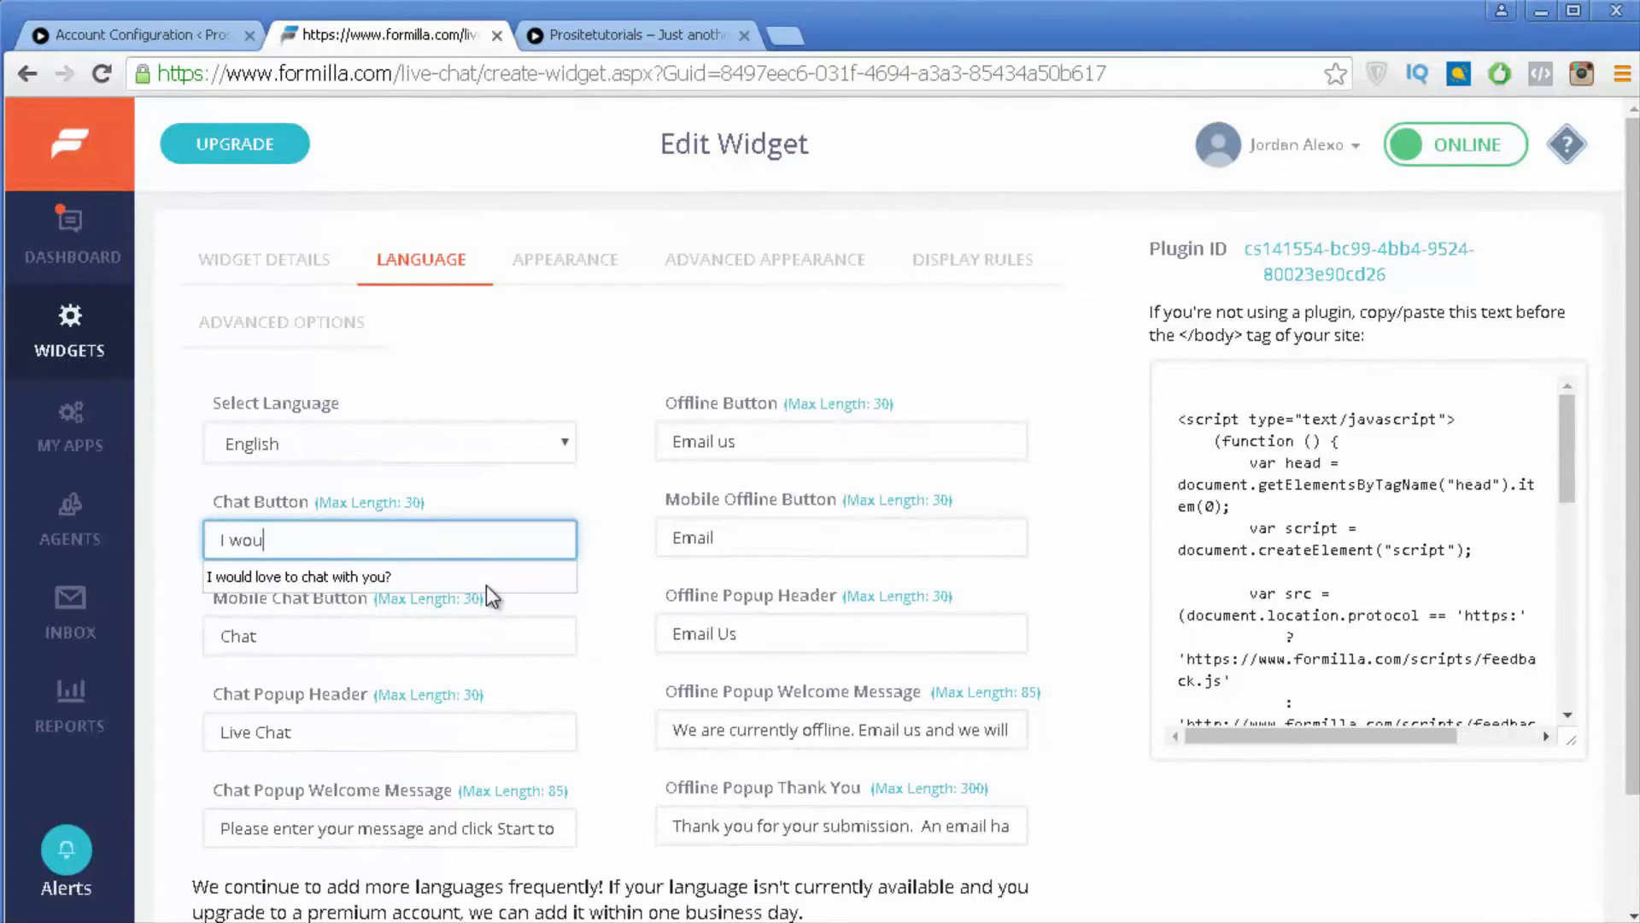
type("ld love to chat with you?")
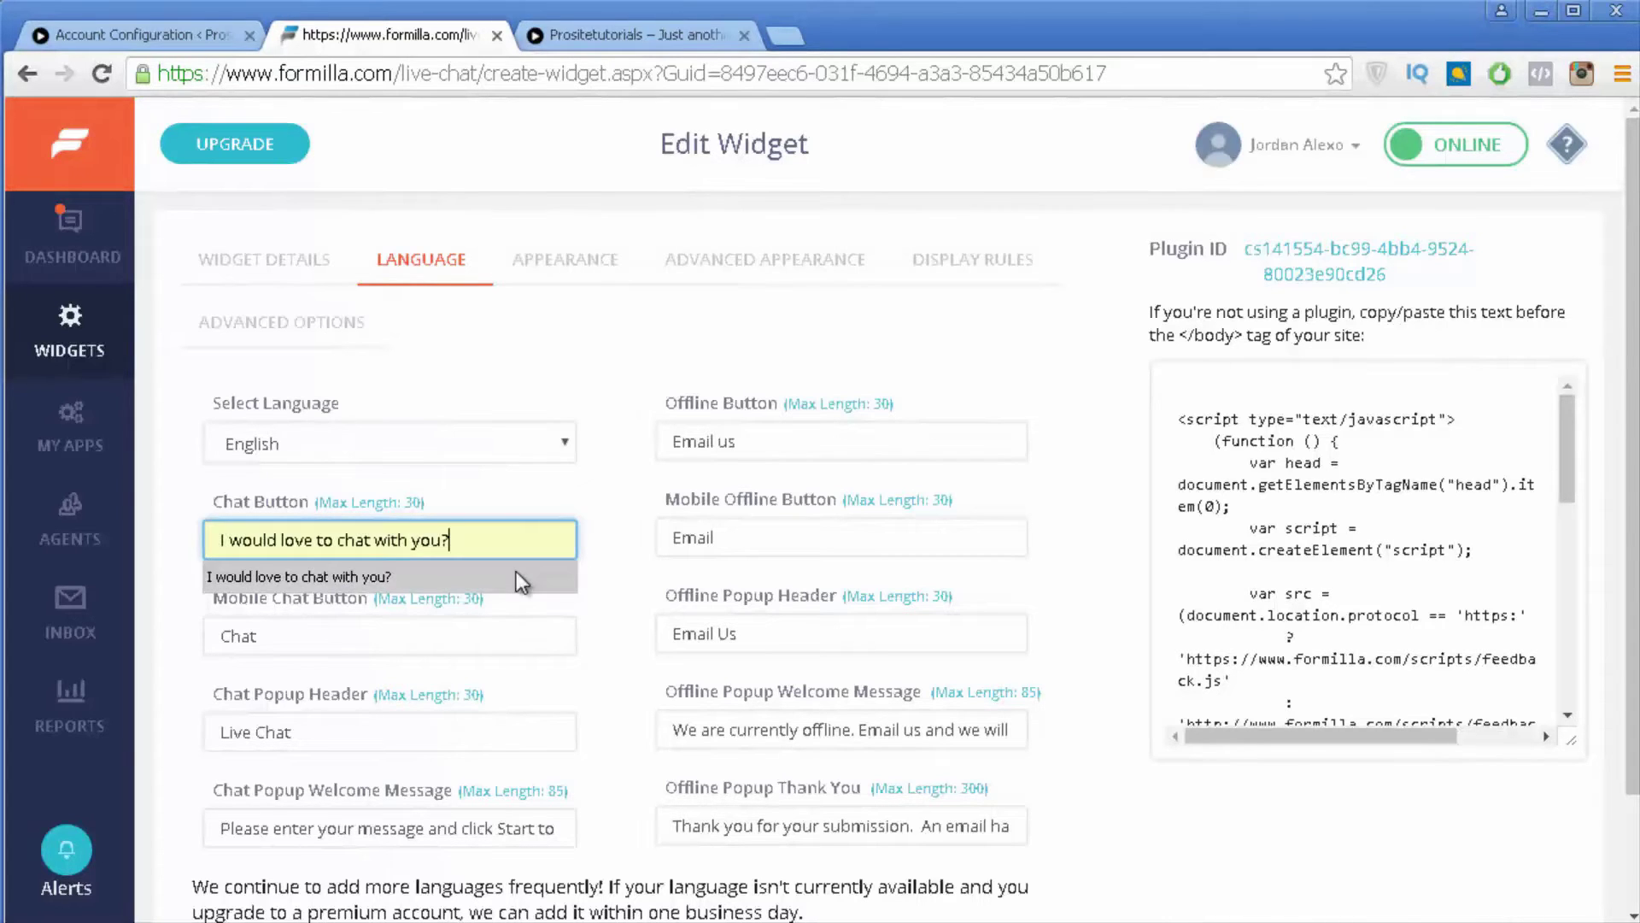
left_click(516, 573)
scroll(579, 282, "down", 2)
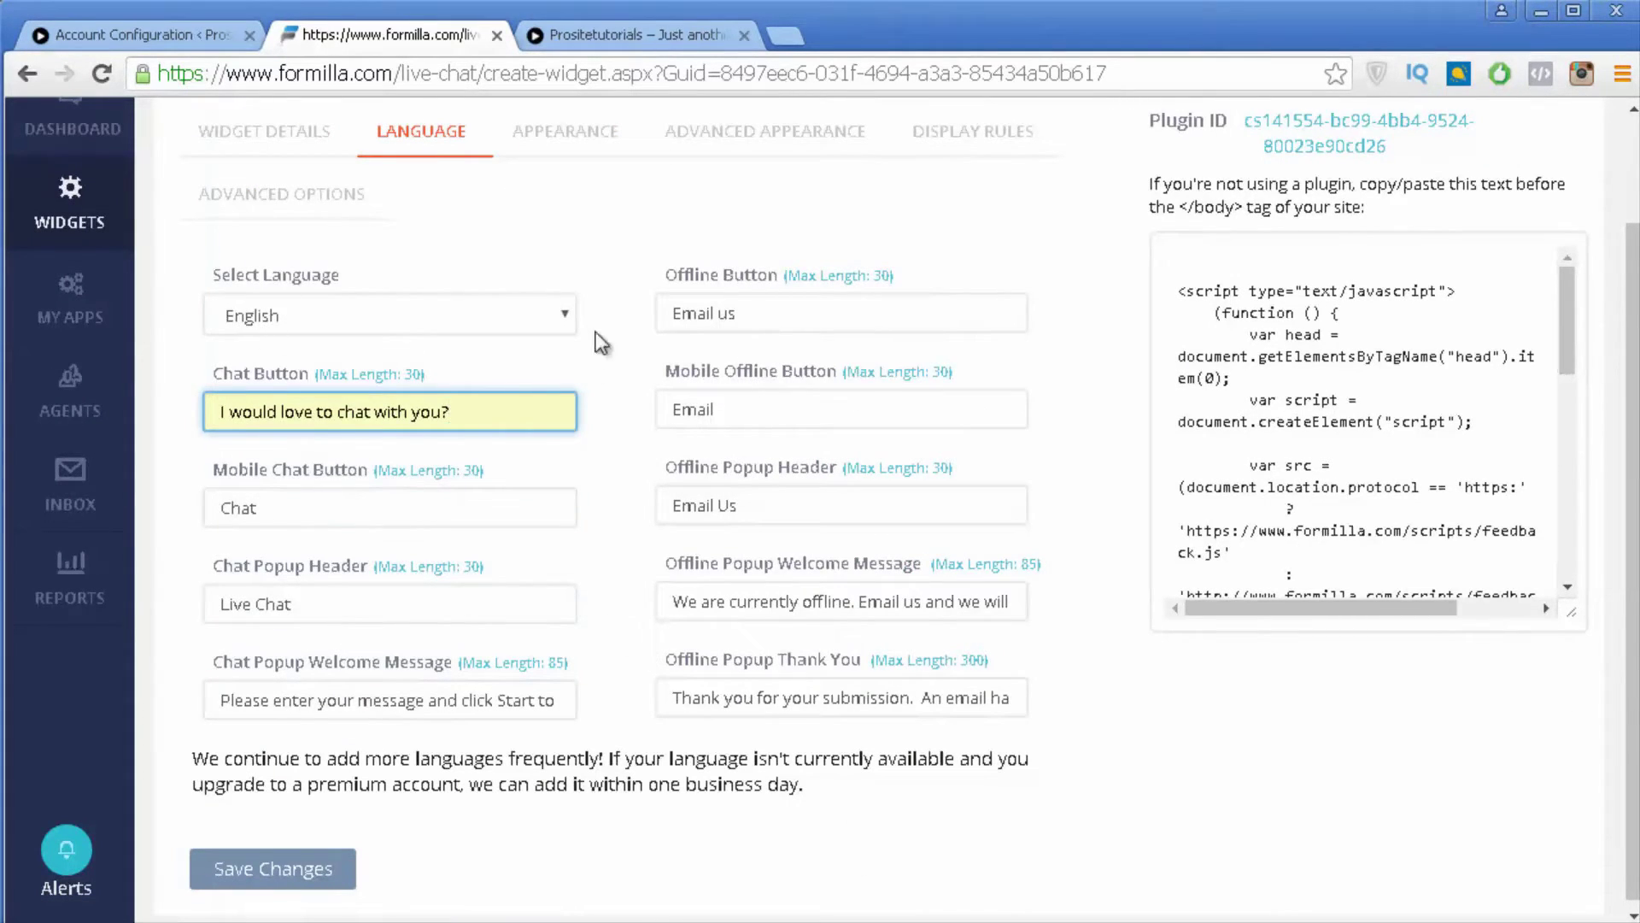
scroll(700, 438, "down", 1)
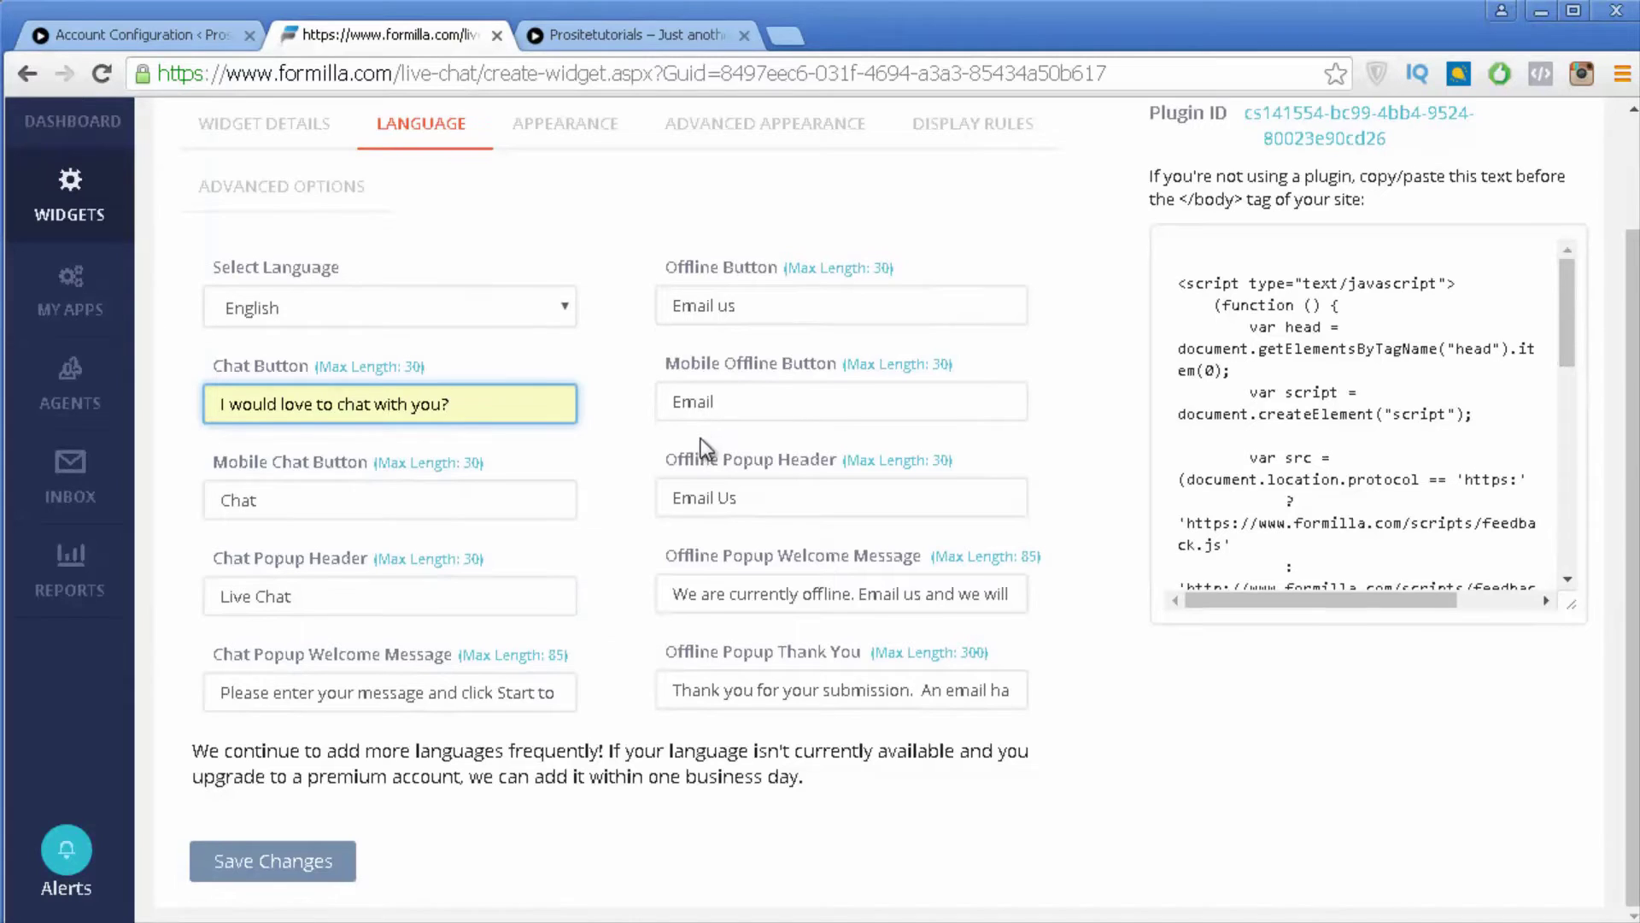
left_click(258, 848)
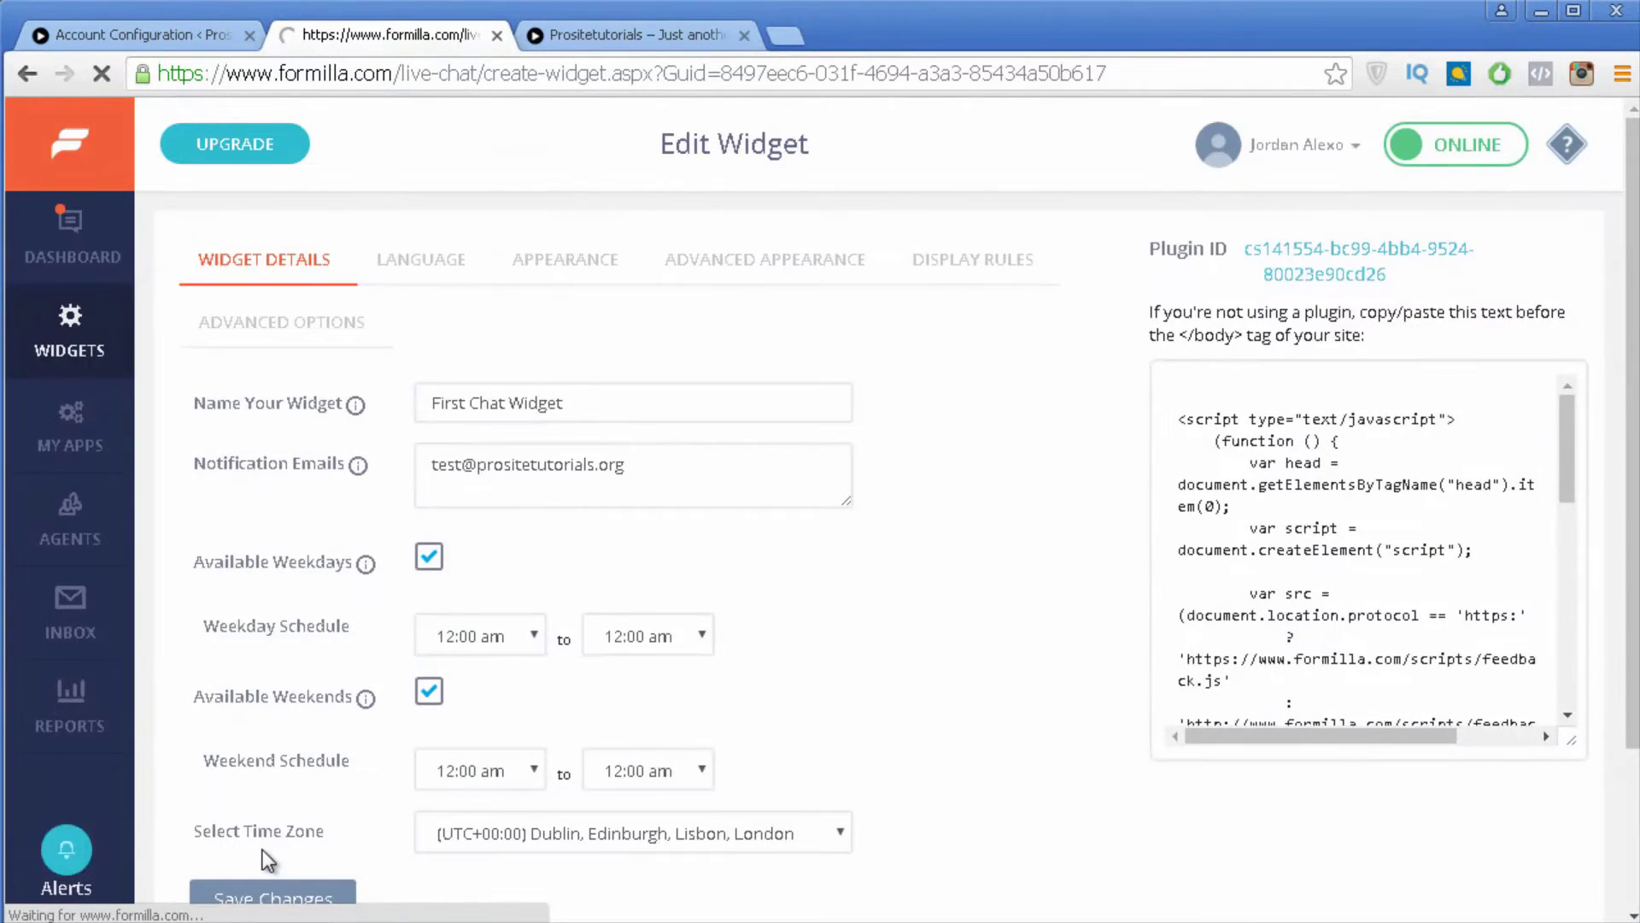
In the Appearance settings, change the Button Color from #323843 to pink #ee05ff and save.
left_click(579, 271)
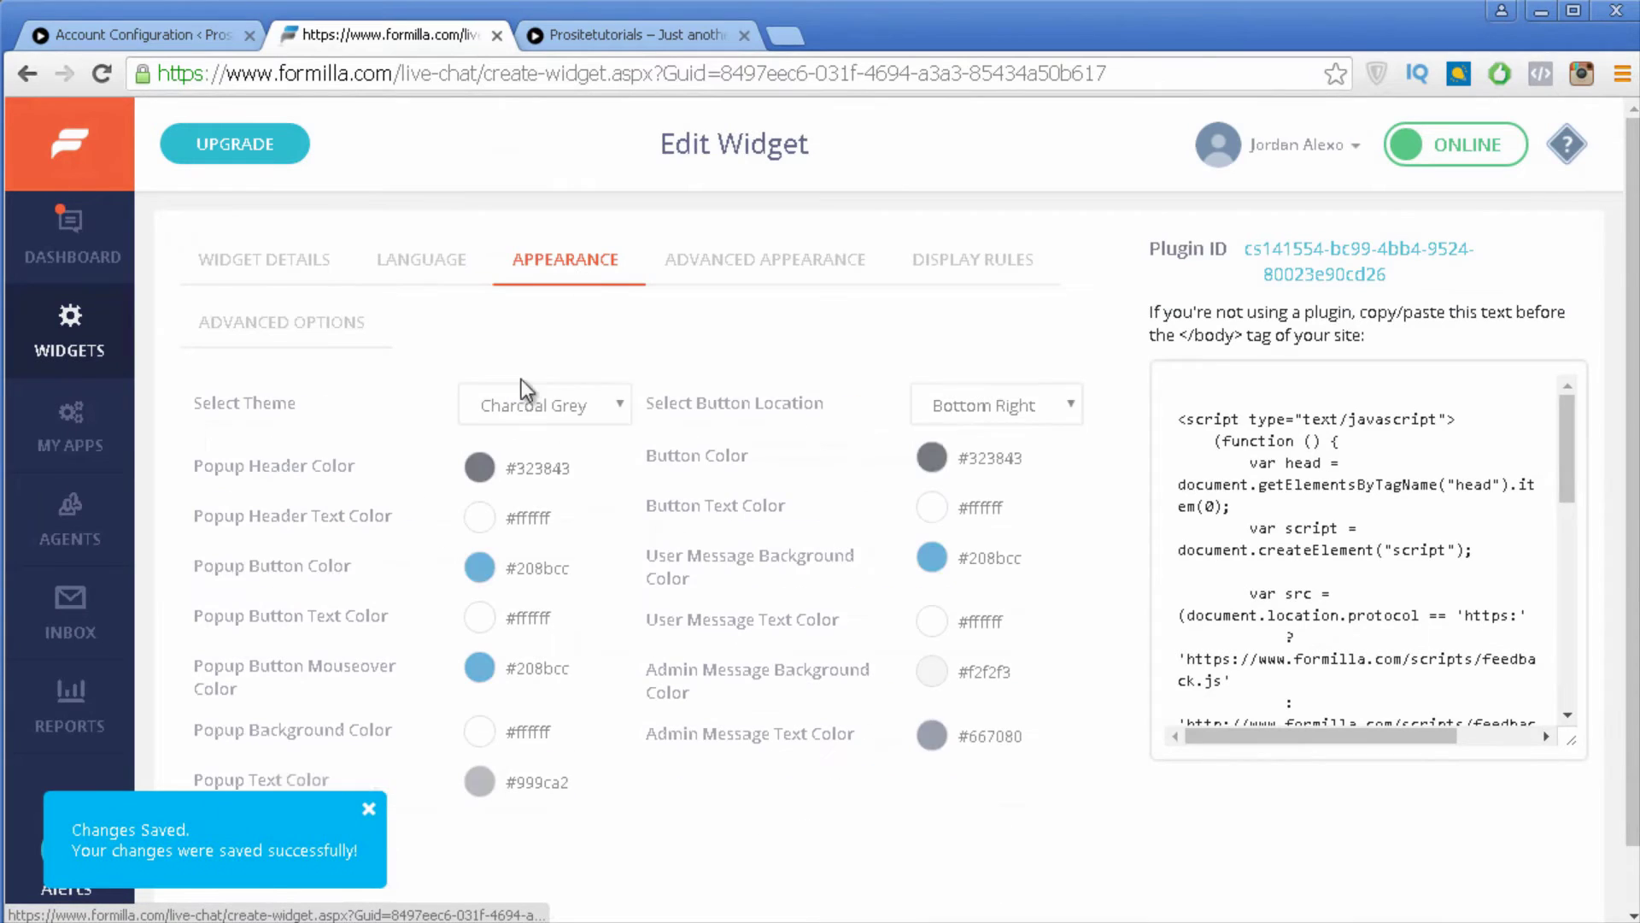
left_click(368, 808)
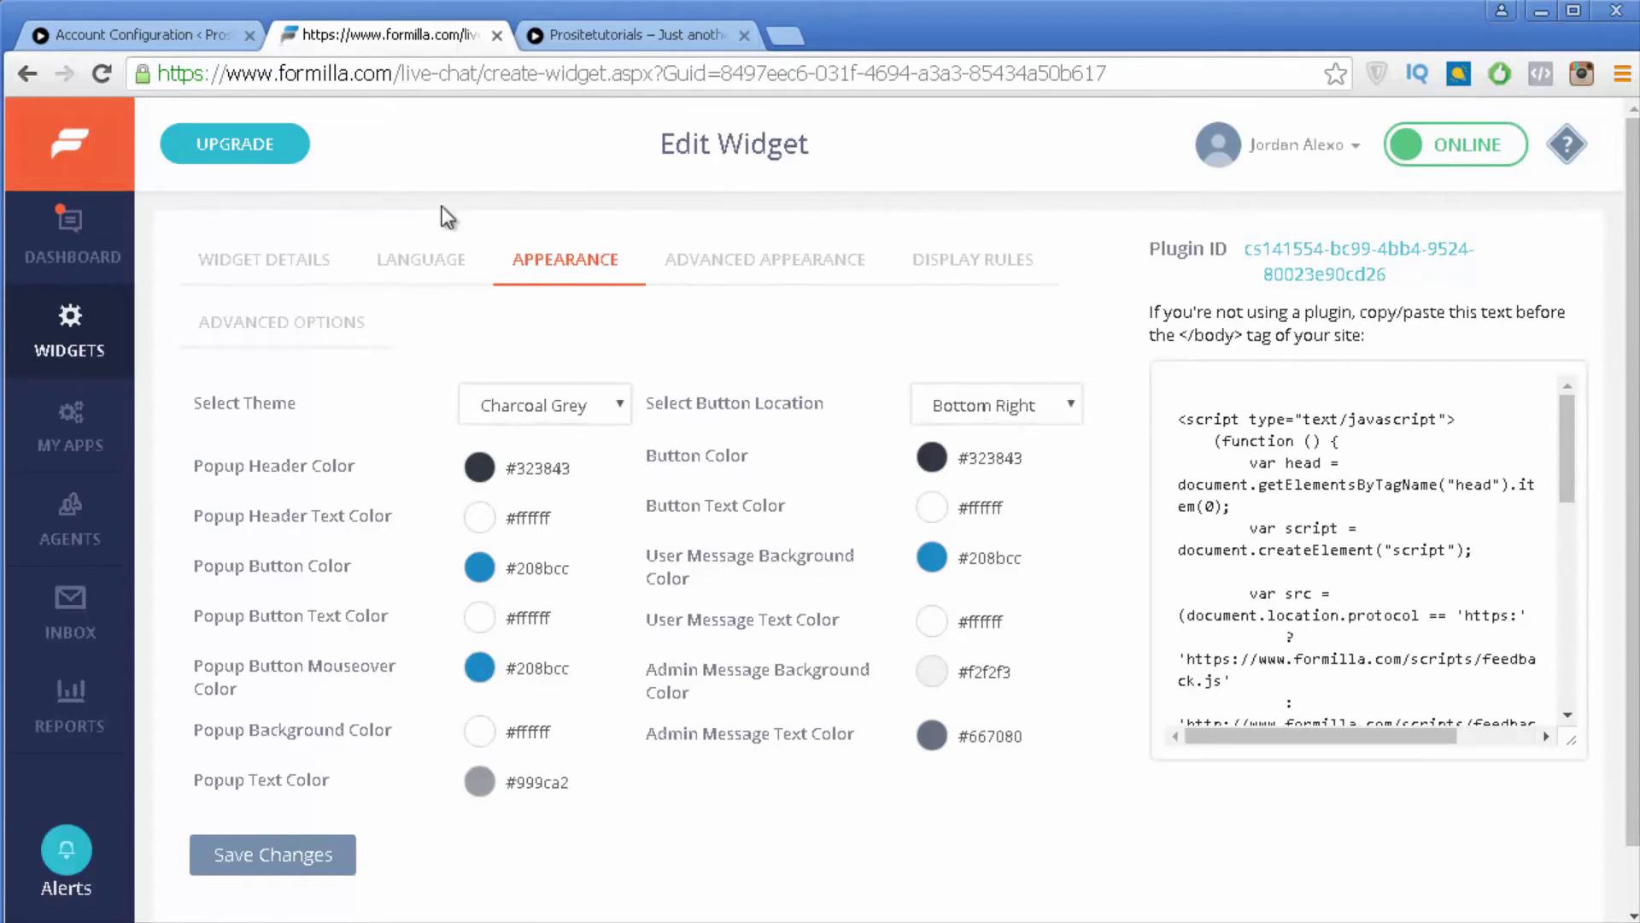
left_click(550, 37)
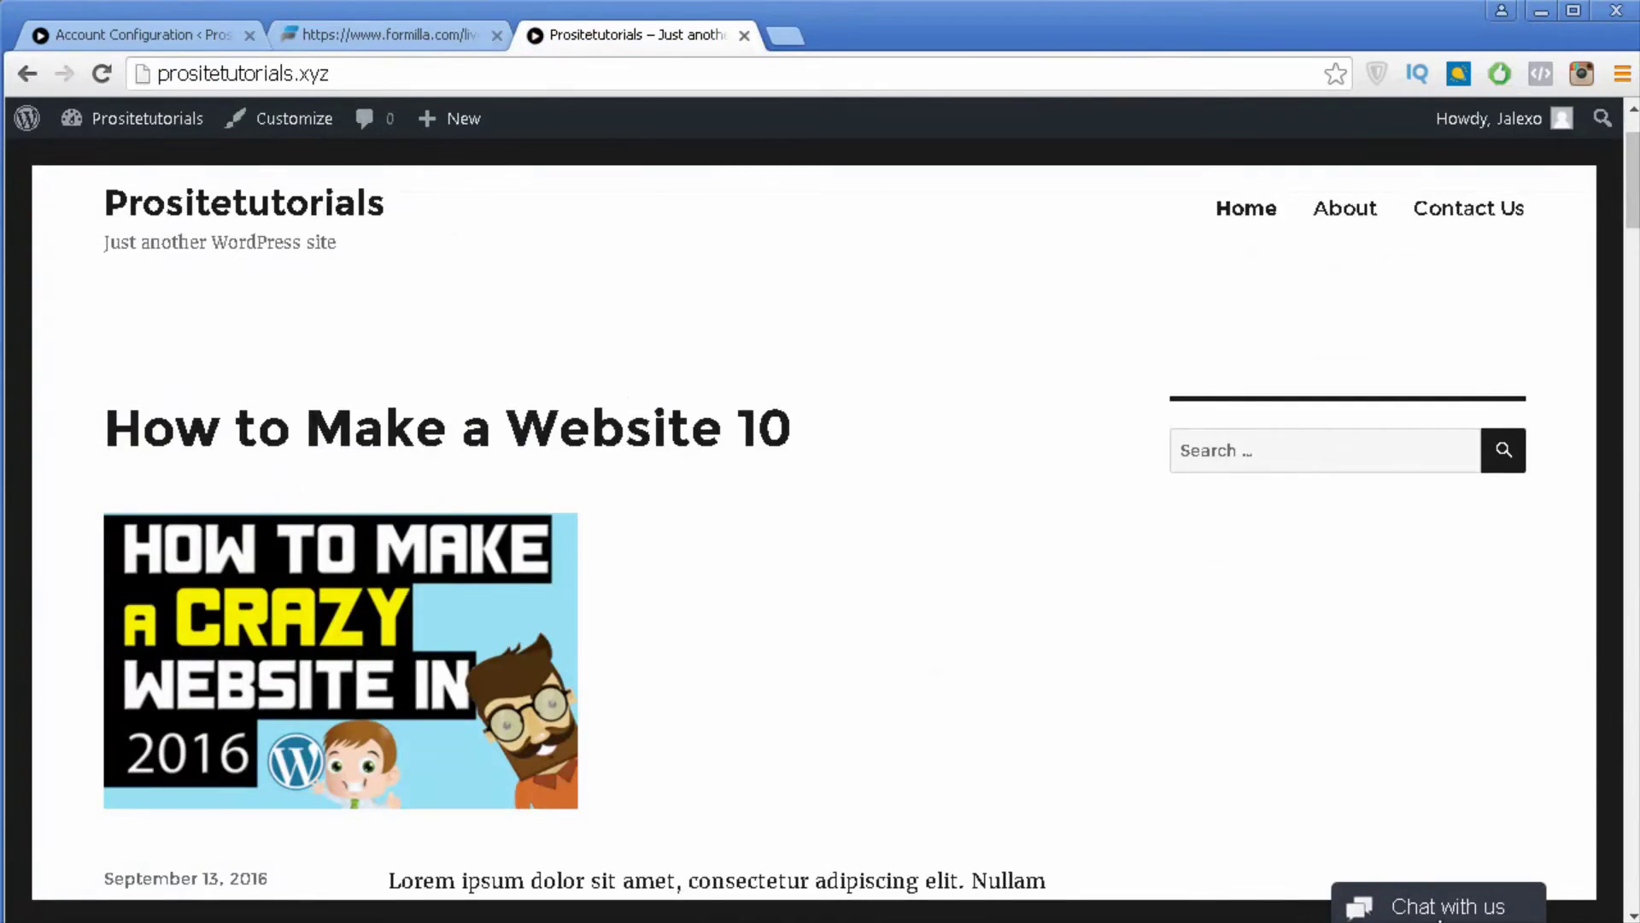
left_click(420, 36)
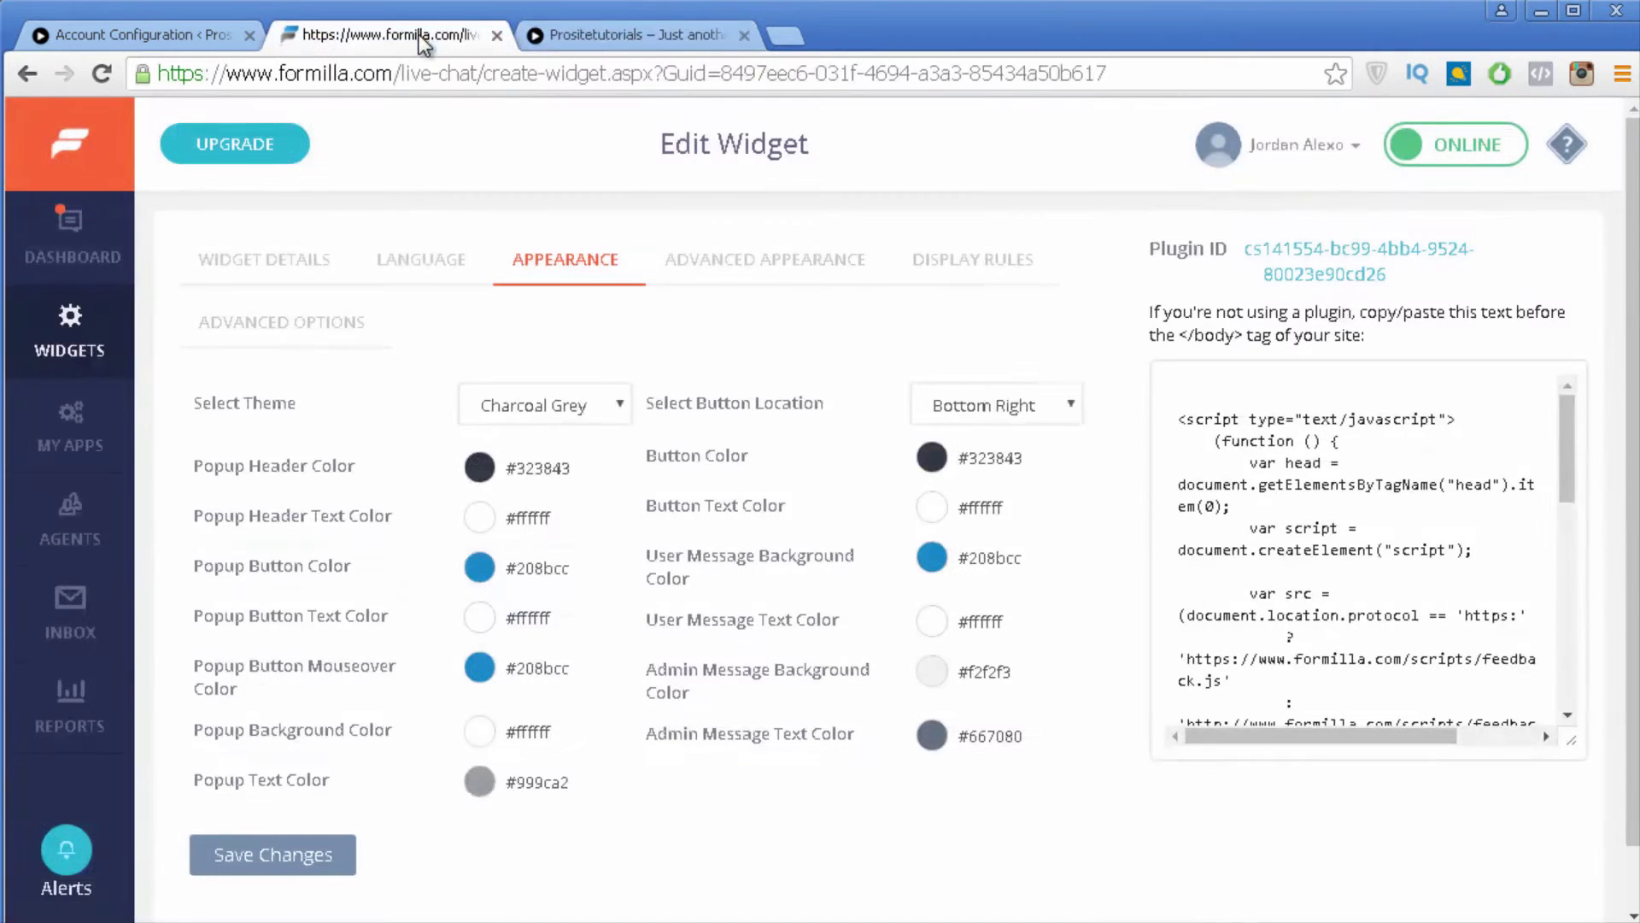
left_click(933, 462)
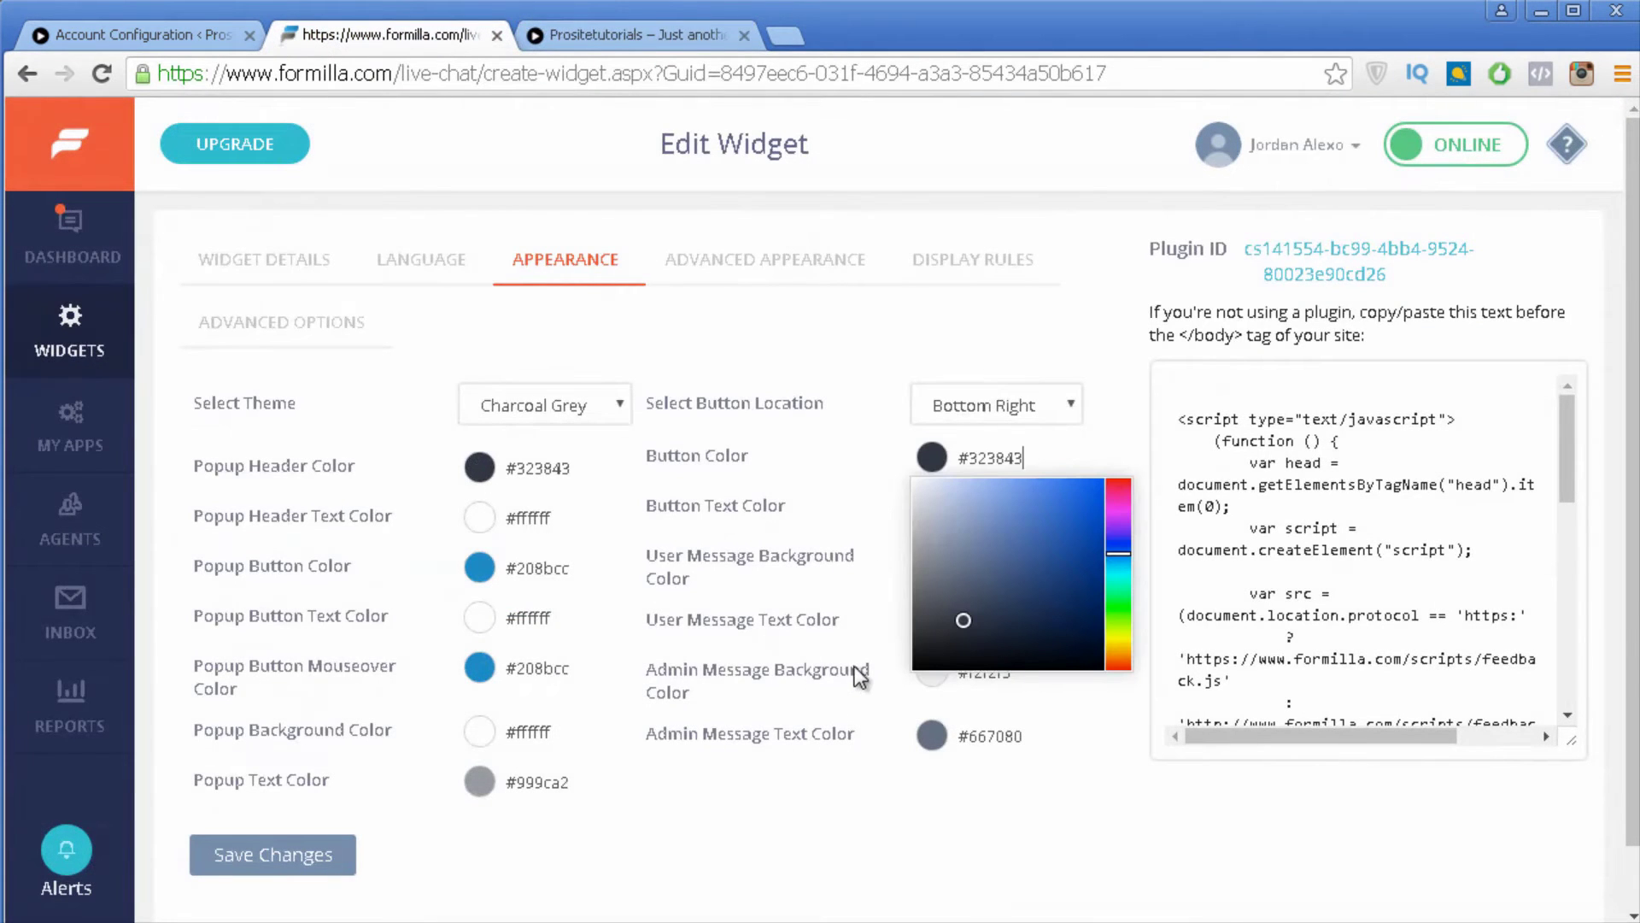
left_click_drag(962, 622, 1102, 479)
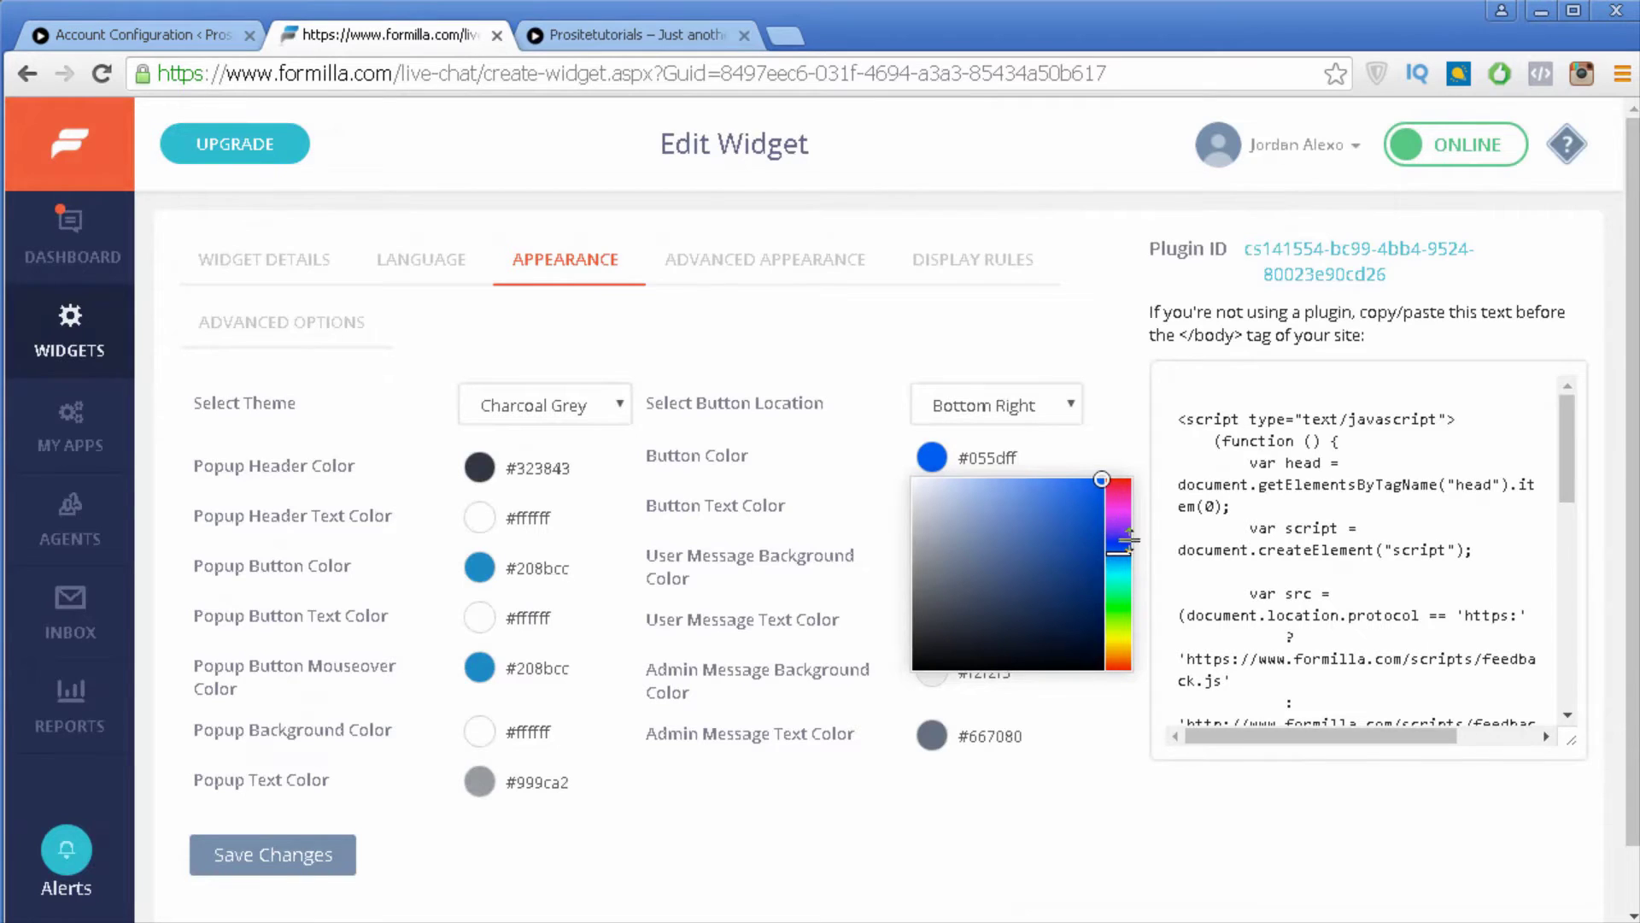
left_click(1119, 513)
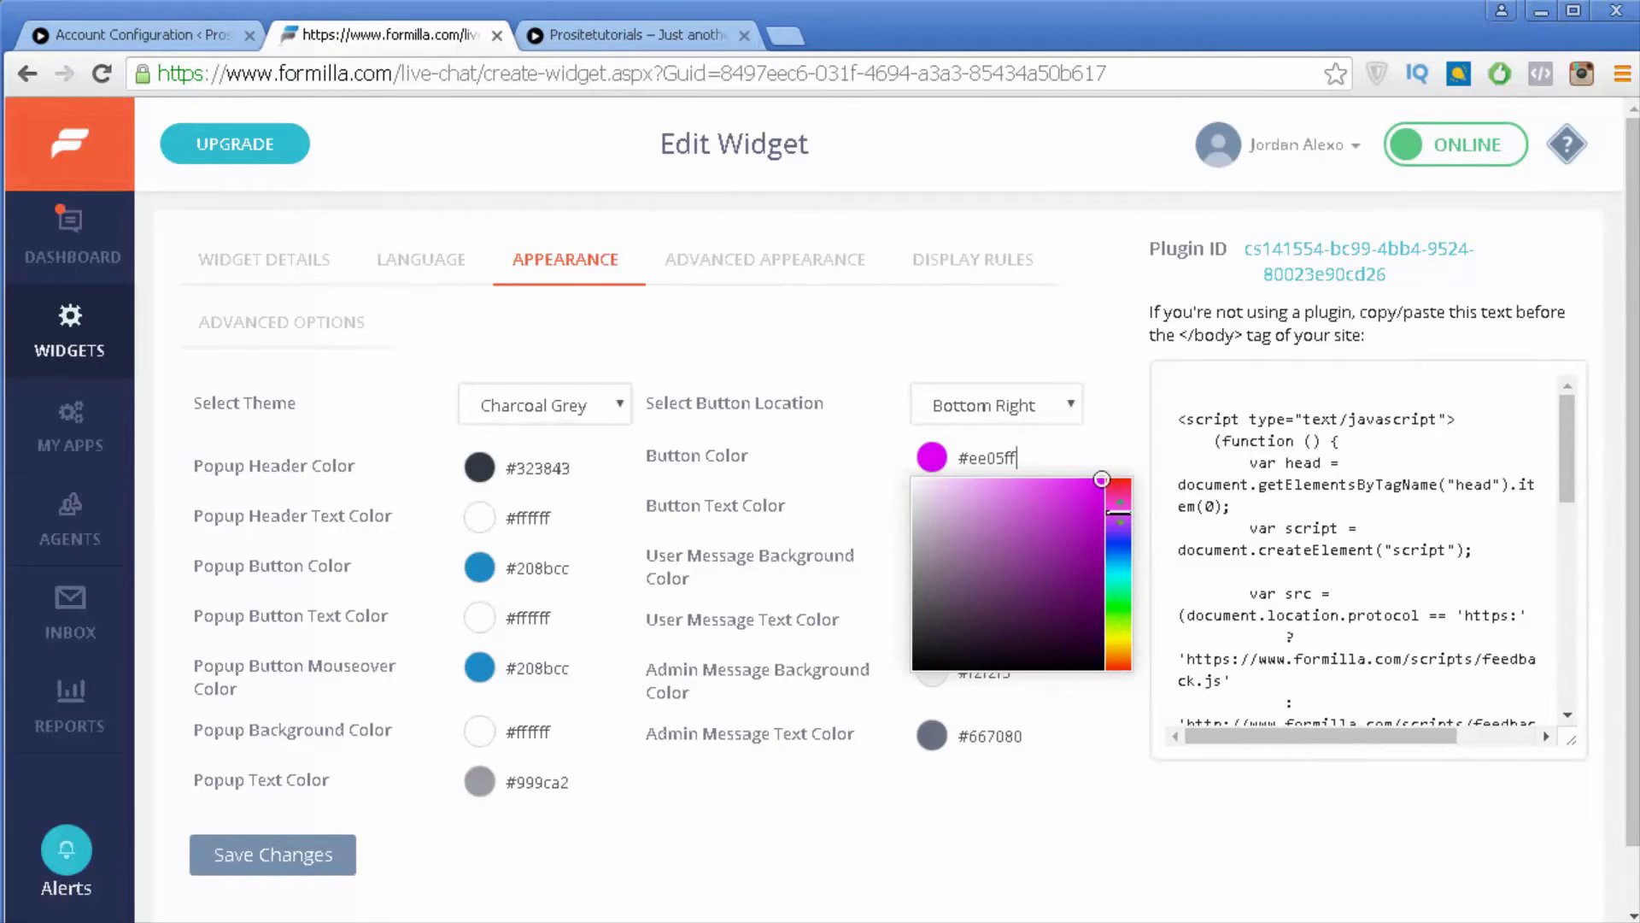
left_click(876, 803)
left_click(282, 854)
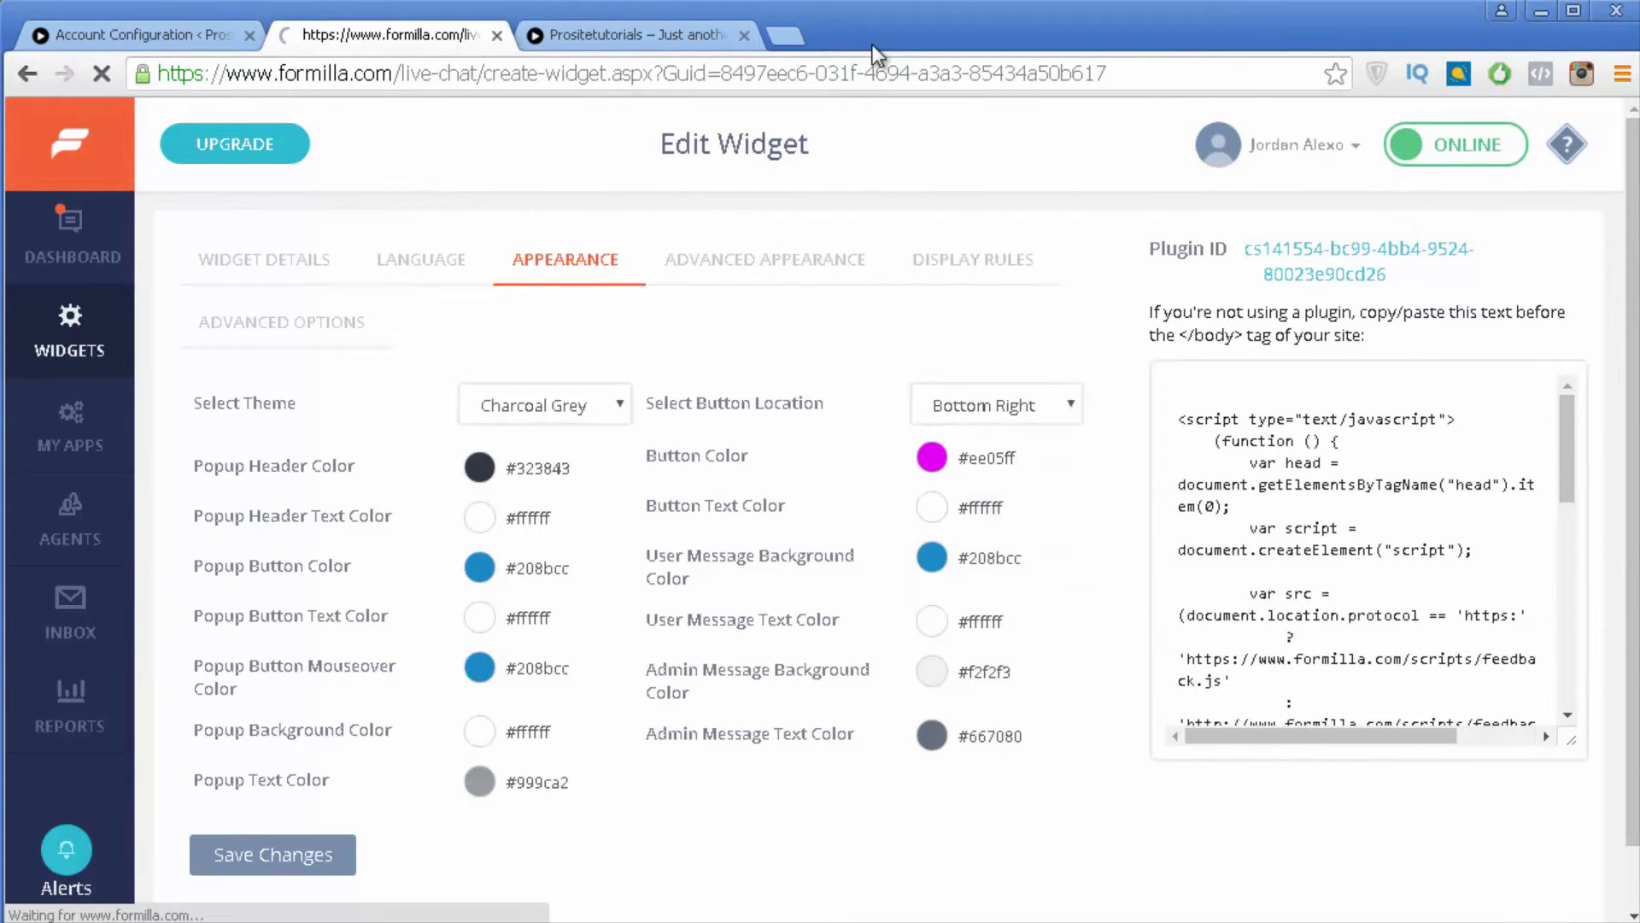
Reload the WordPress site, open and close the pink Live Chat panel, then go back to Formilla.
left_click(629, 26)
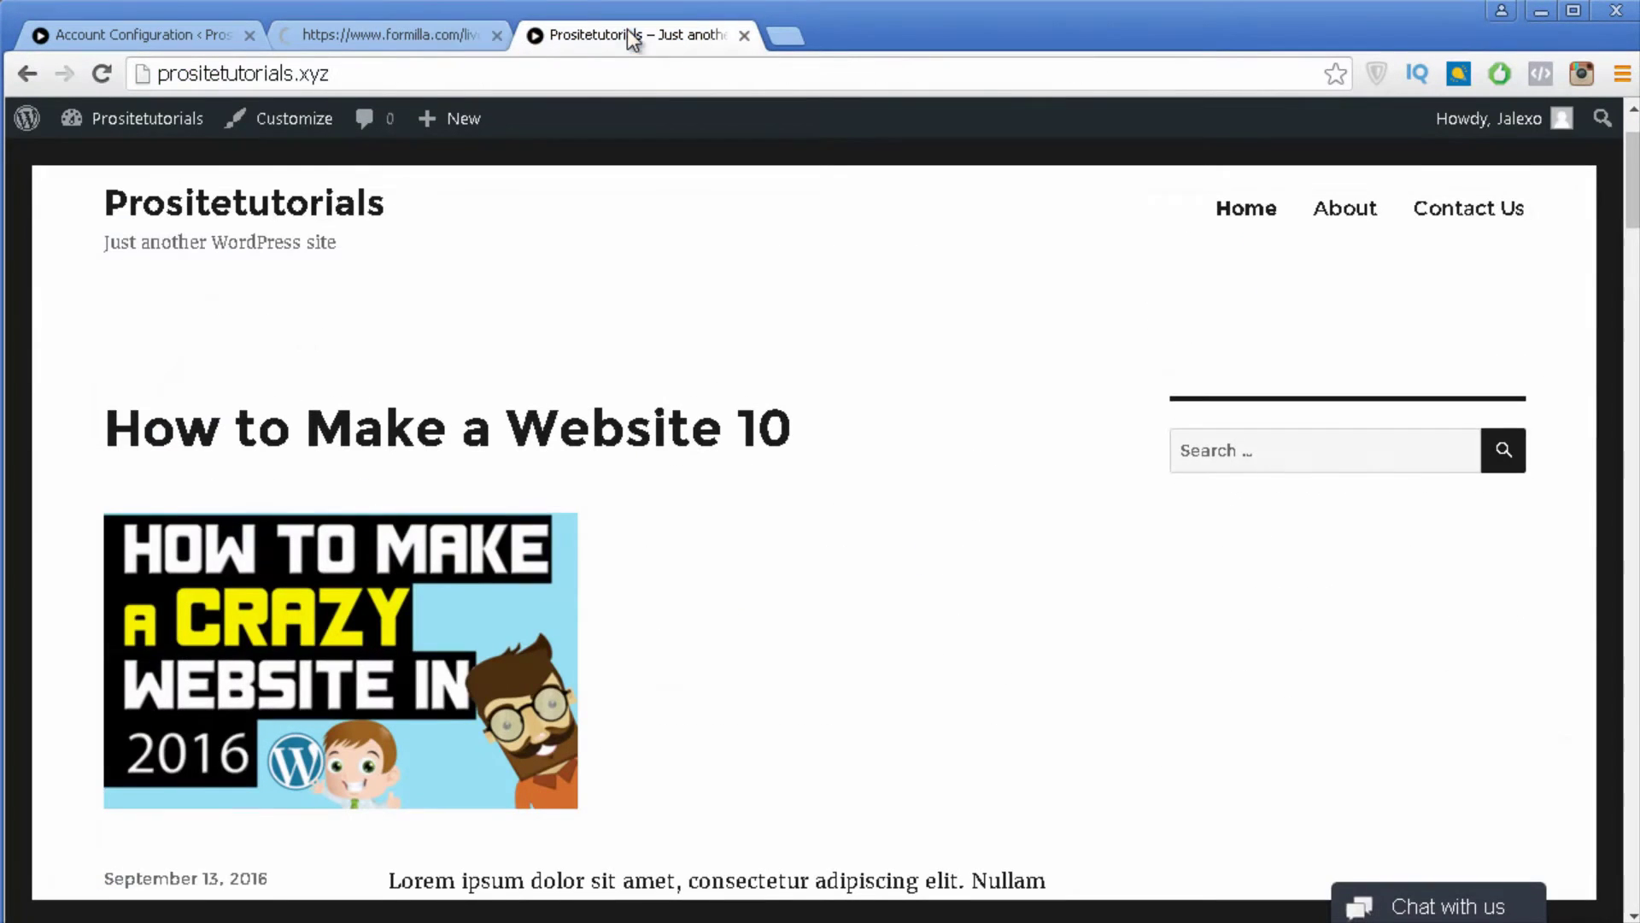
left_click(102, 73)
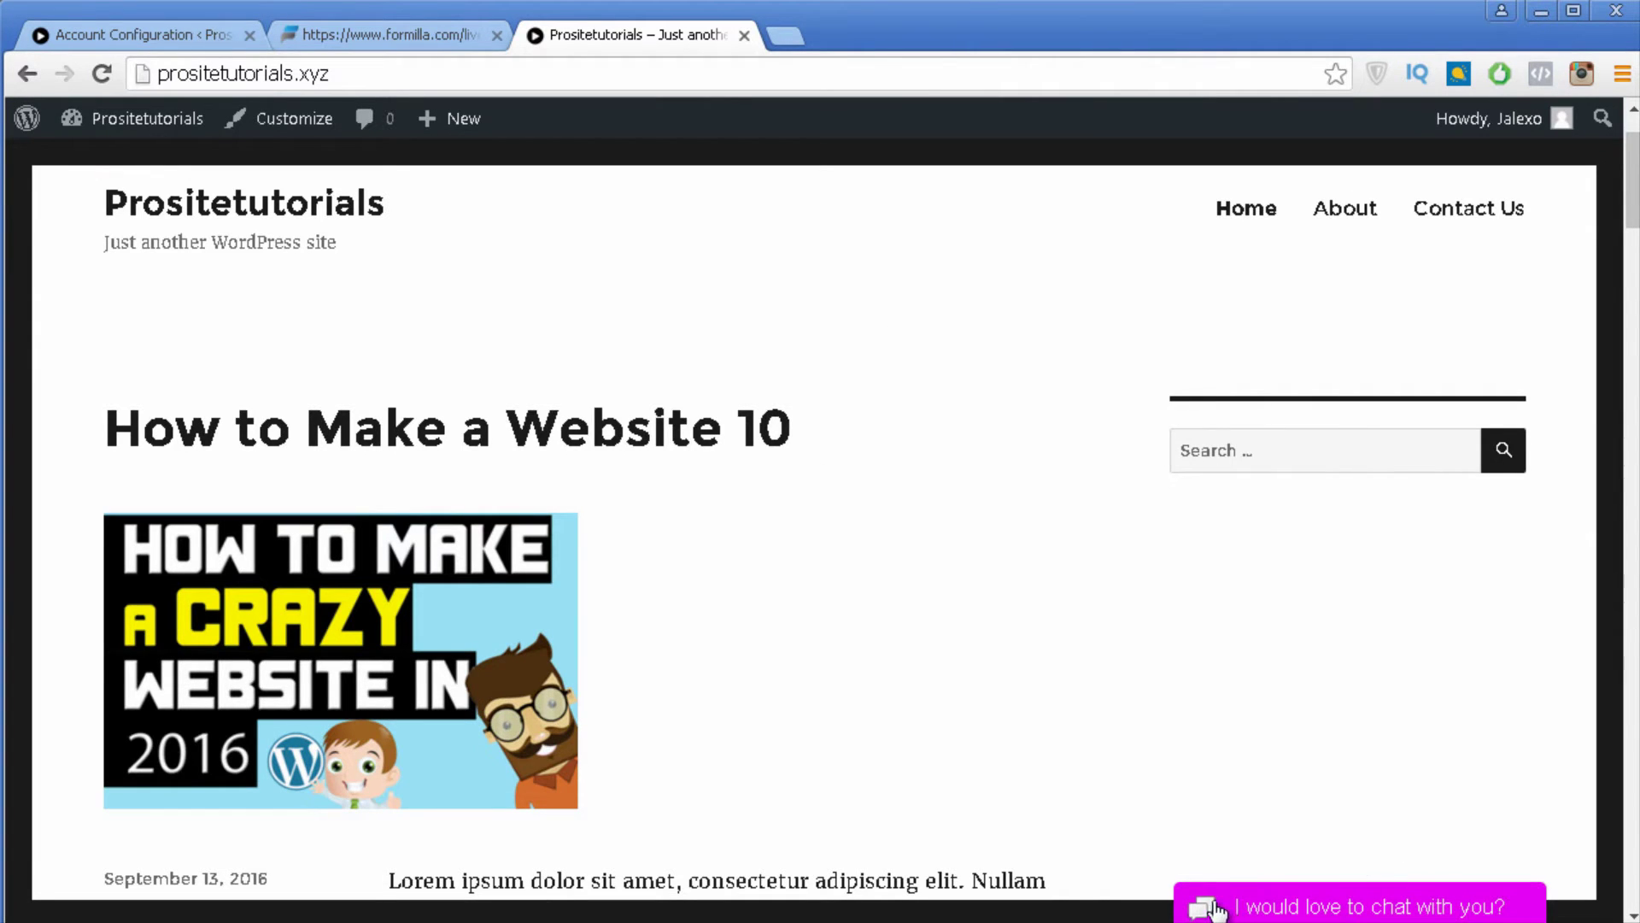
left_click(1395, 907)
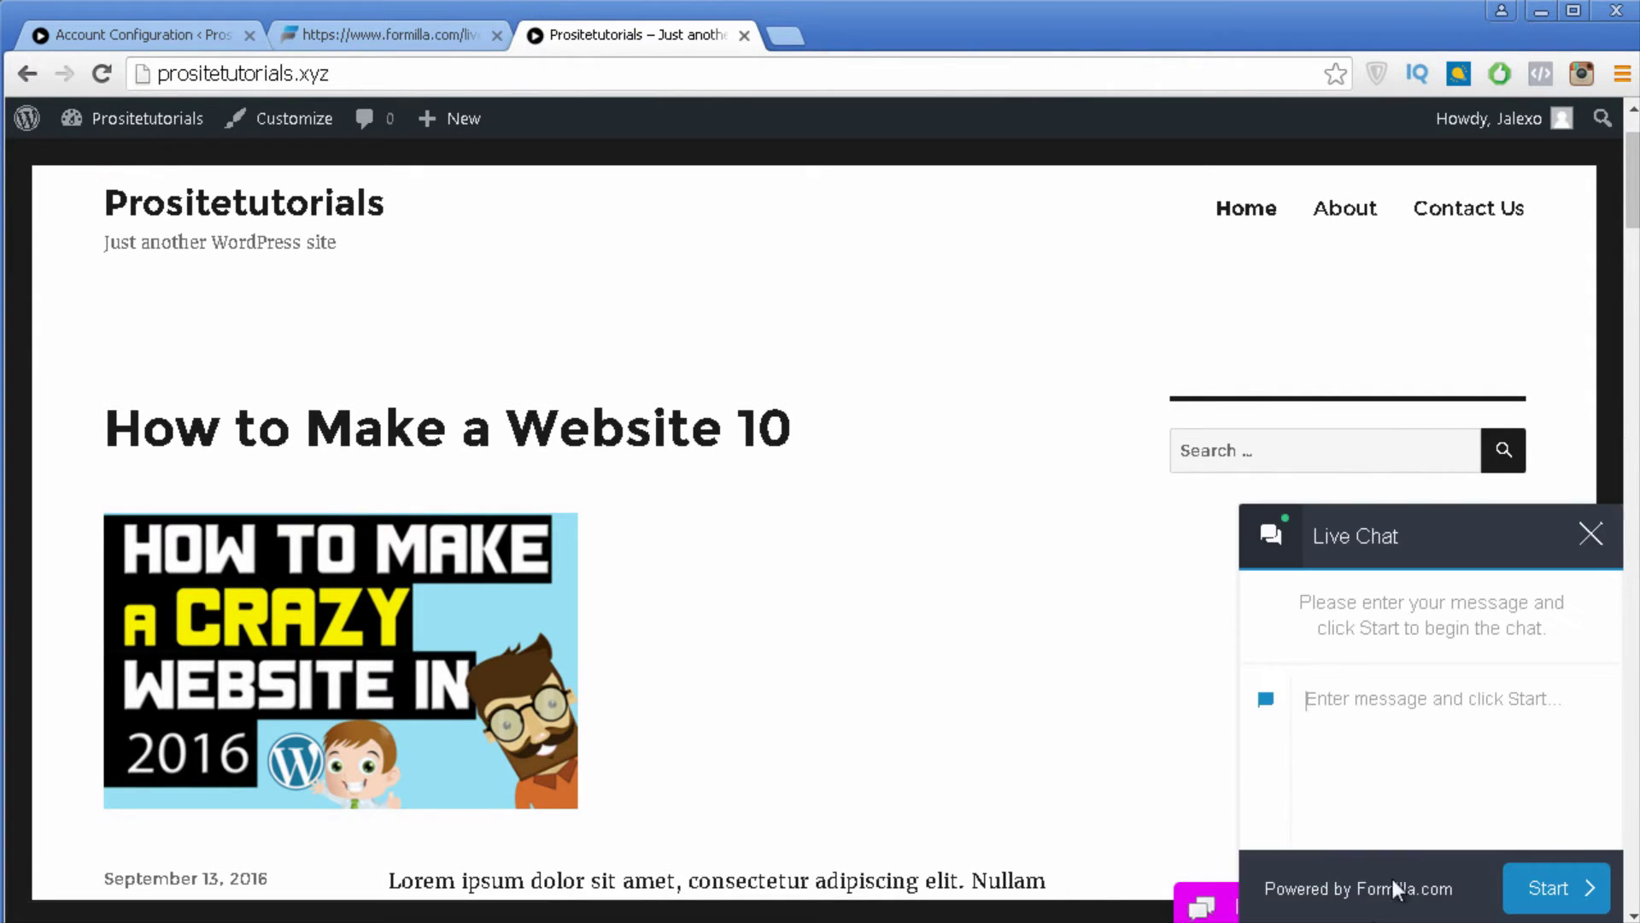
left_click(1591, 547)
left_click(1590, 534)
left_click(437, 31)
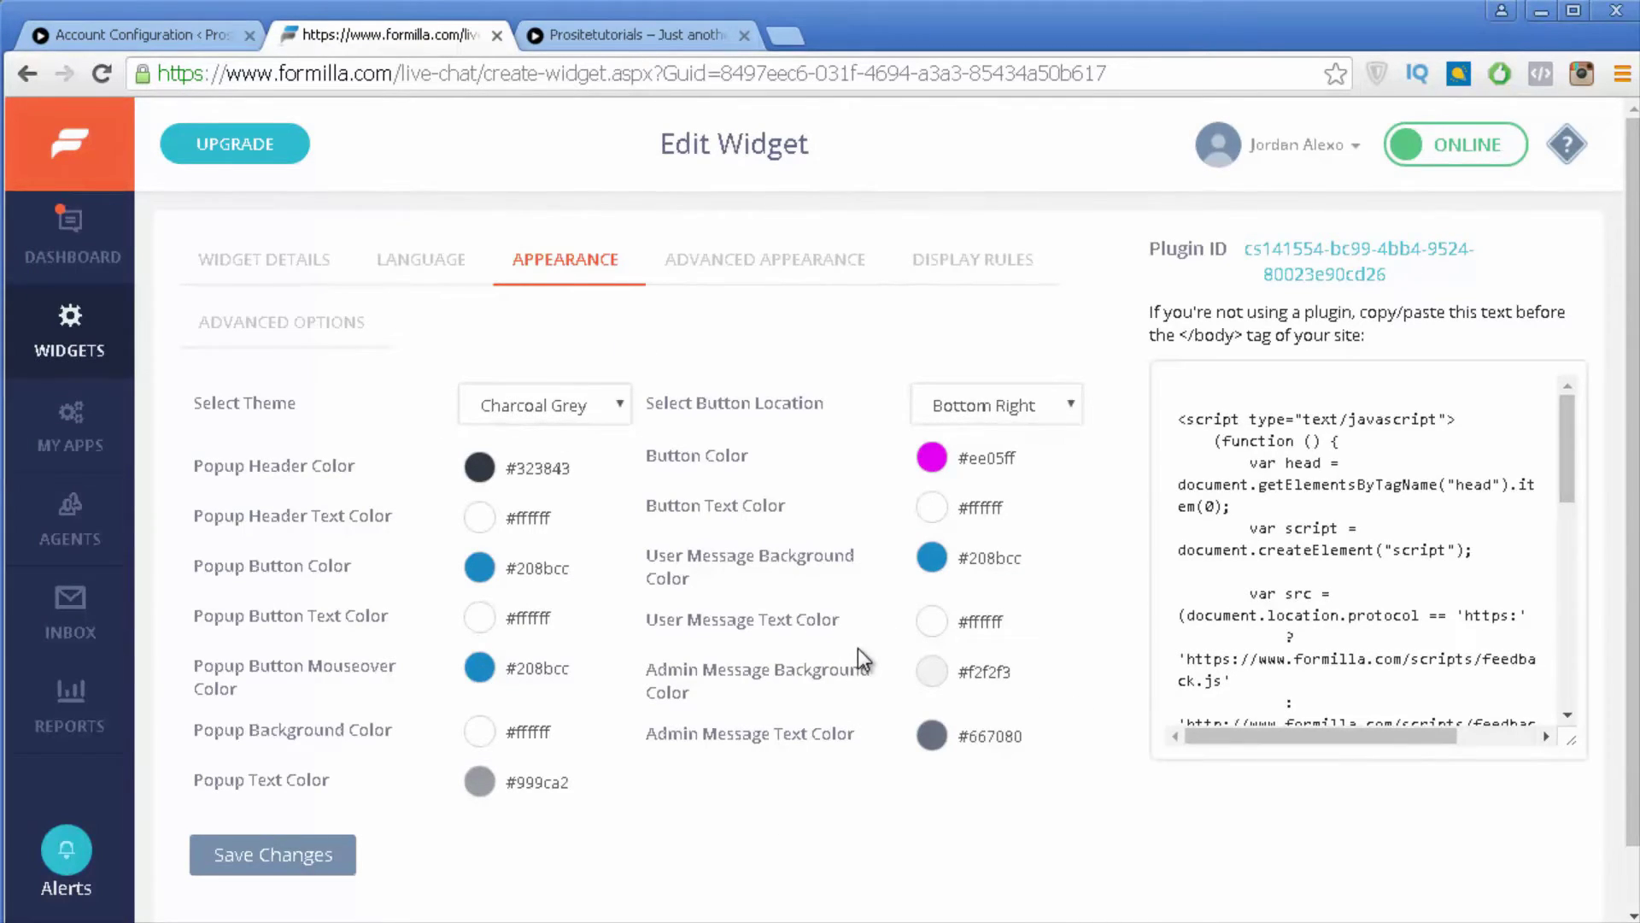
Look over the empty Attention Grabbers image options in the Advanced Appearance tab.
left_click(737, 258)
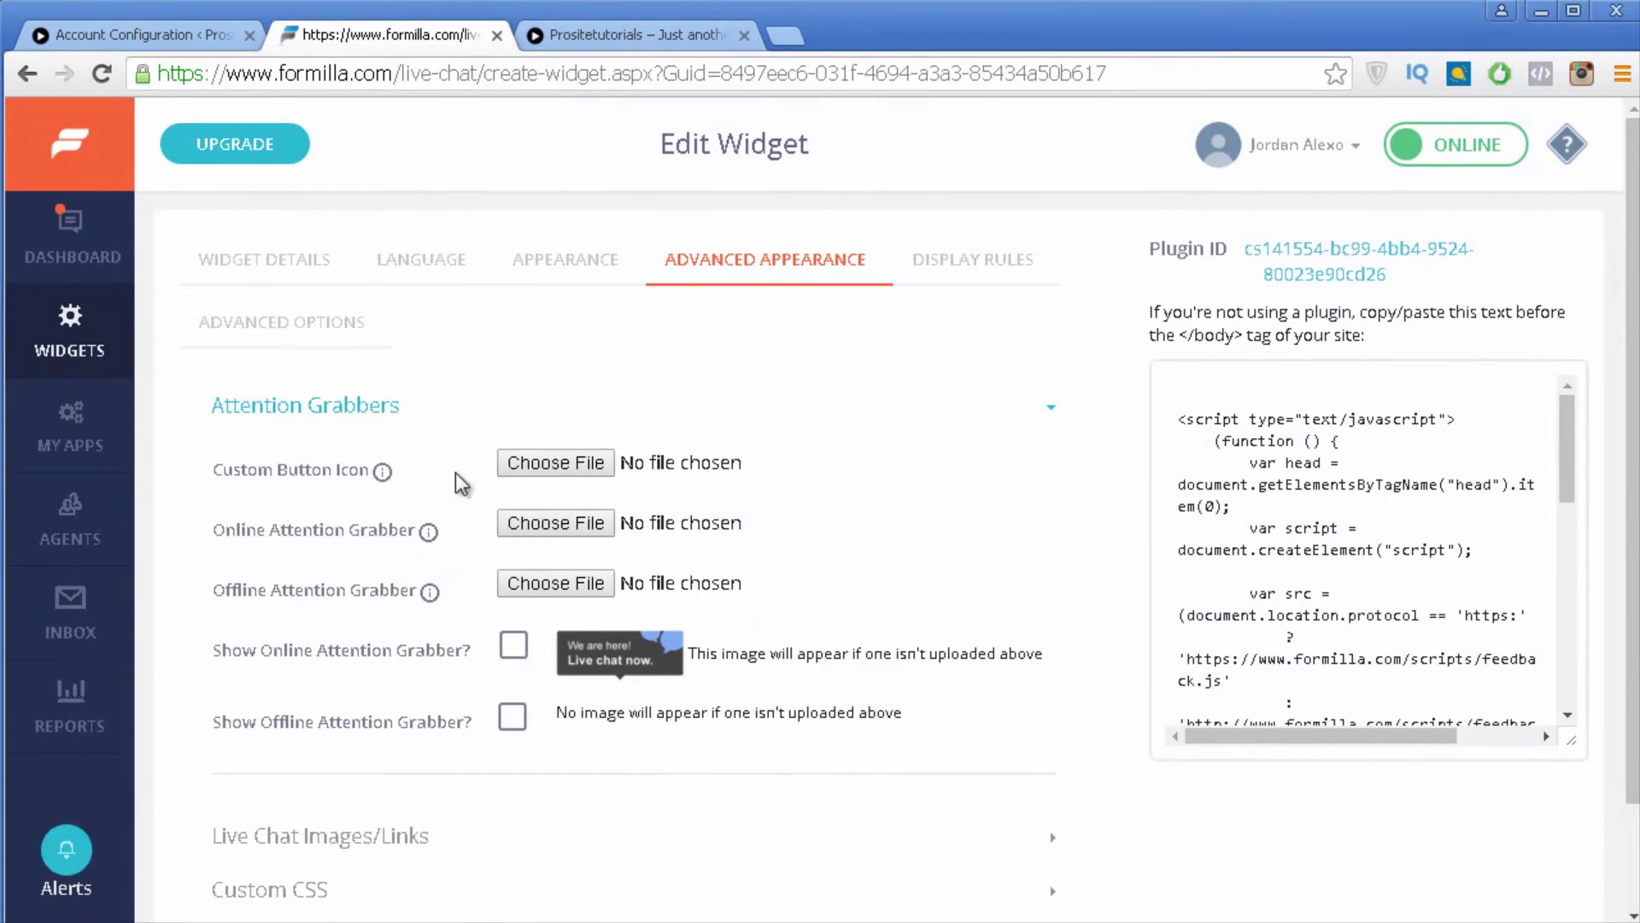
mouse_move(453, 516)
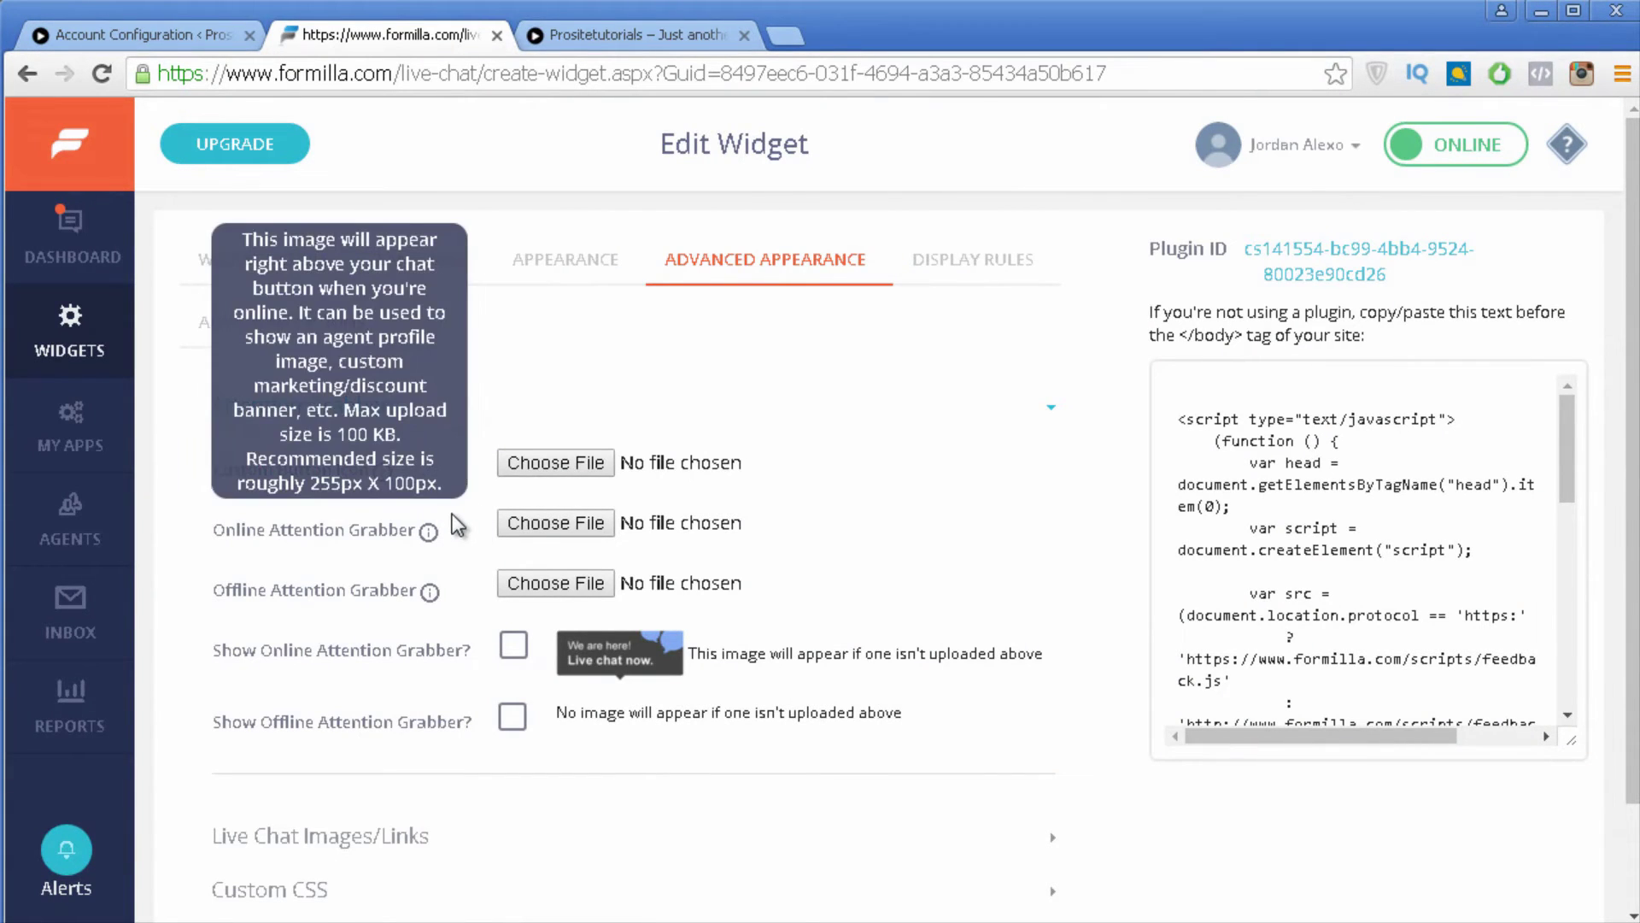
scroll(453, 514, "down", 2)
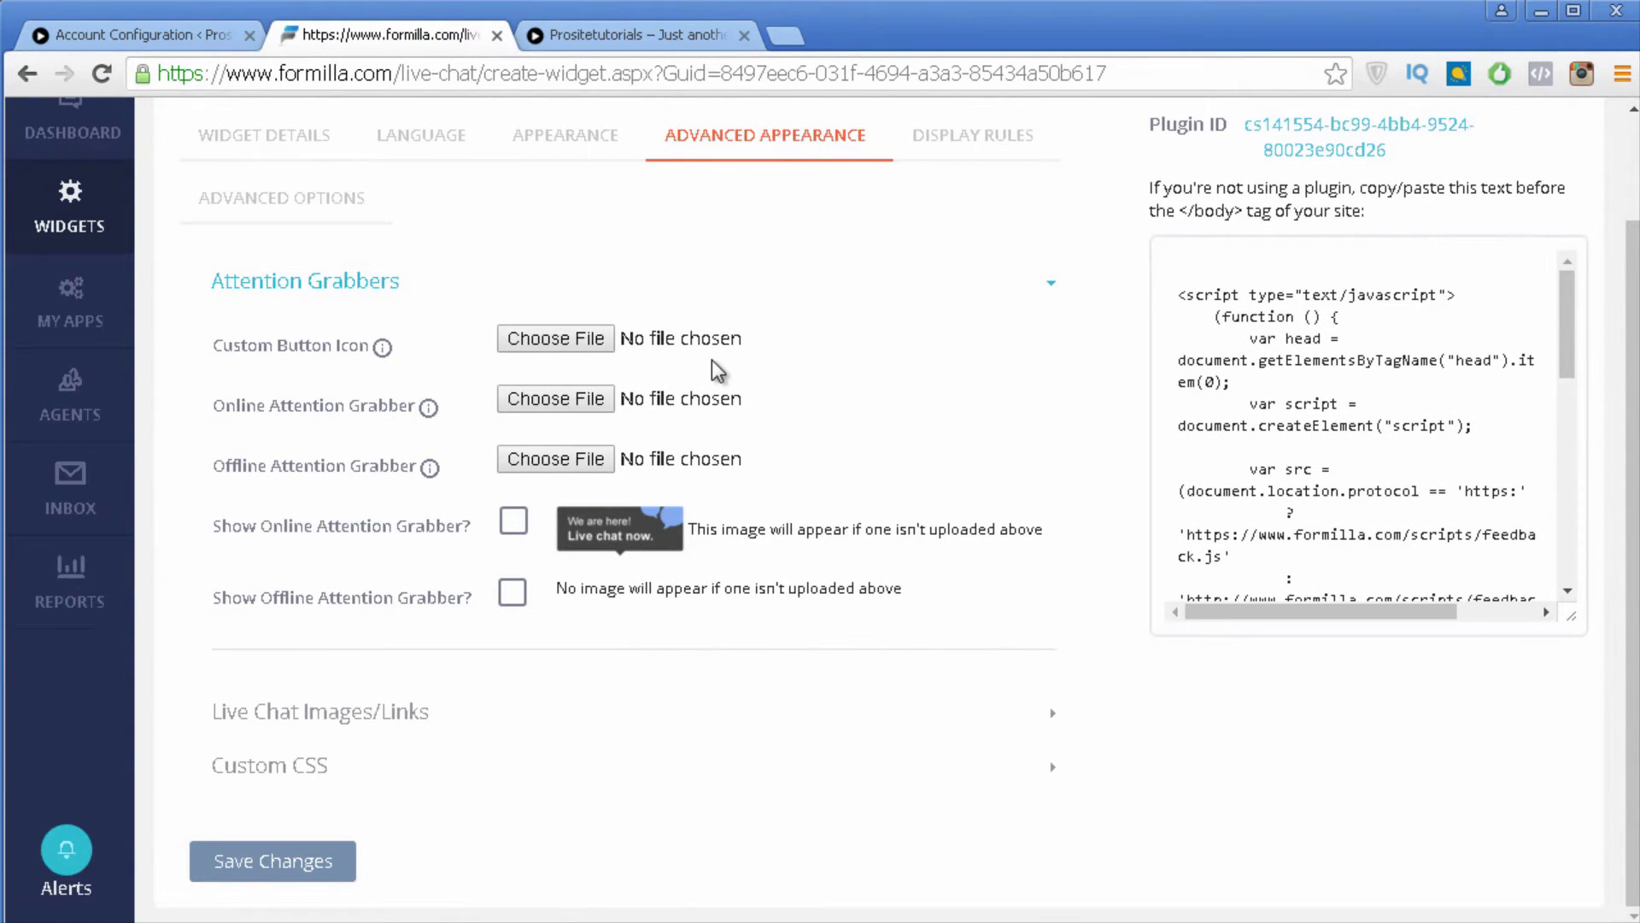
scroll(717, 295, "up", 2)
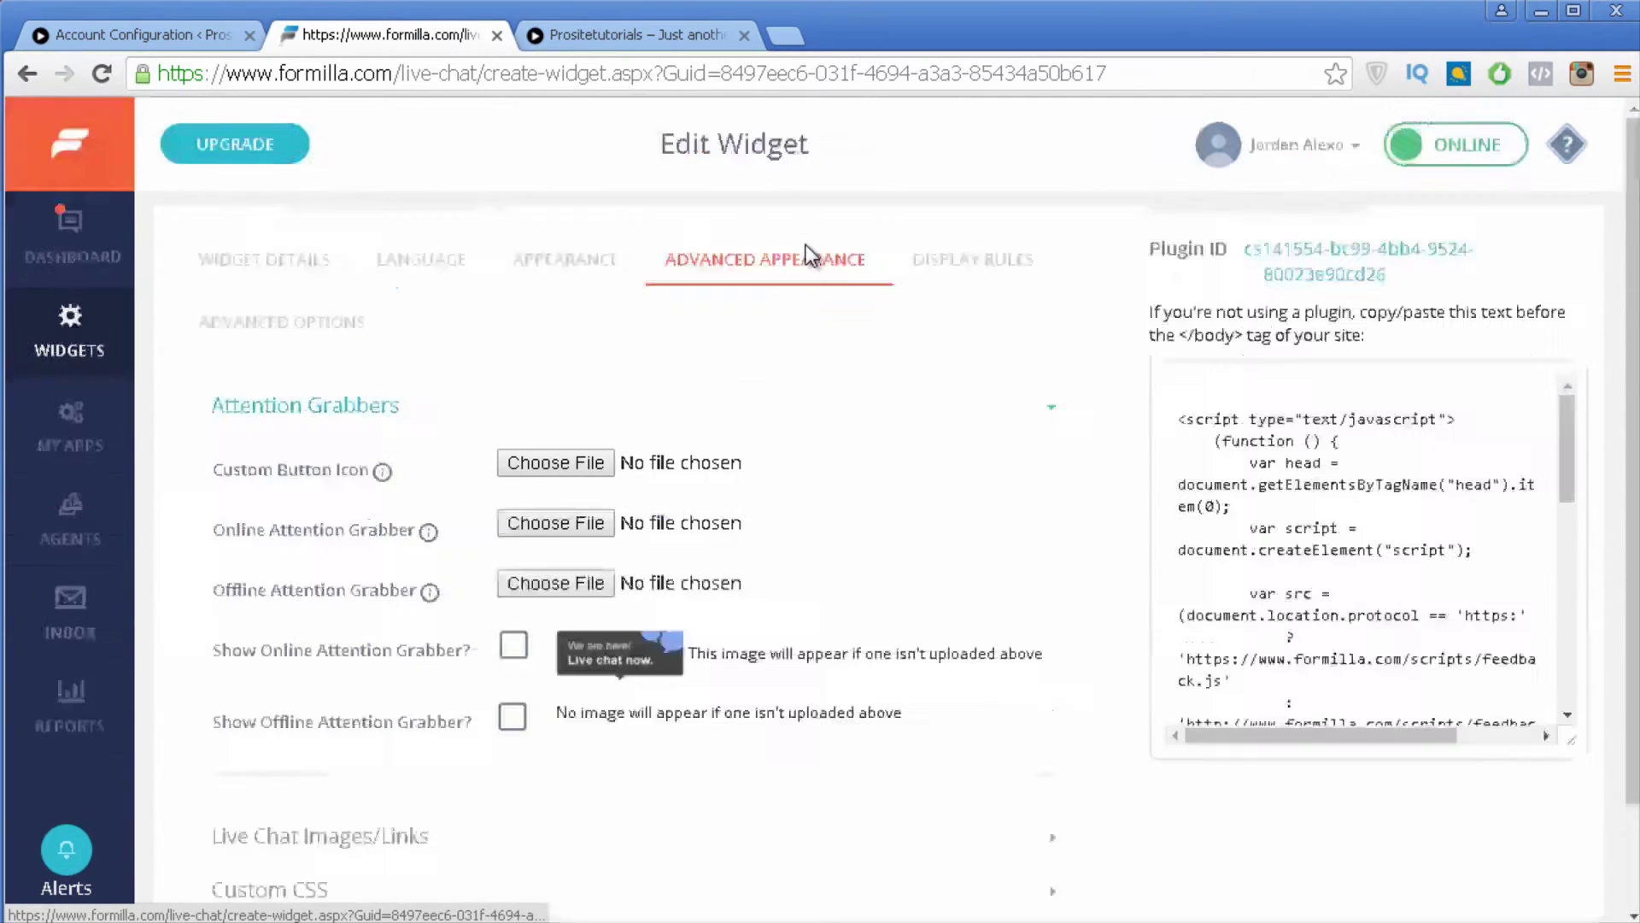
Add a new display rule: Don't Show the widget on website prositetutorials.xyz/.
left_click(982, 267)
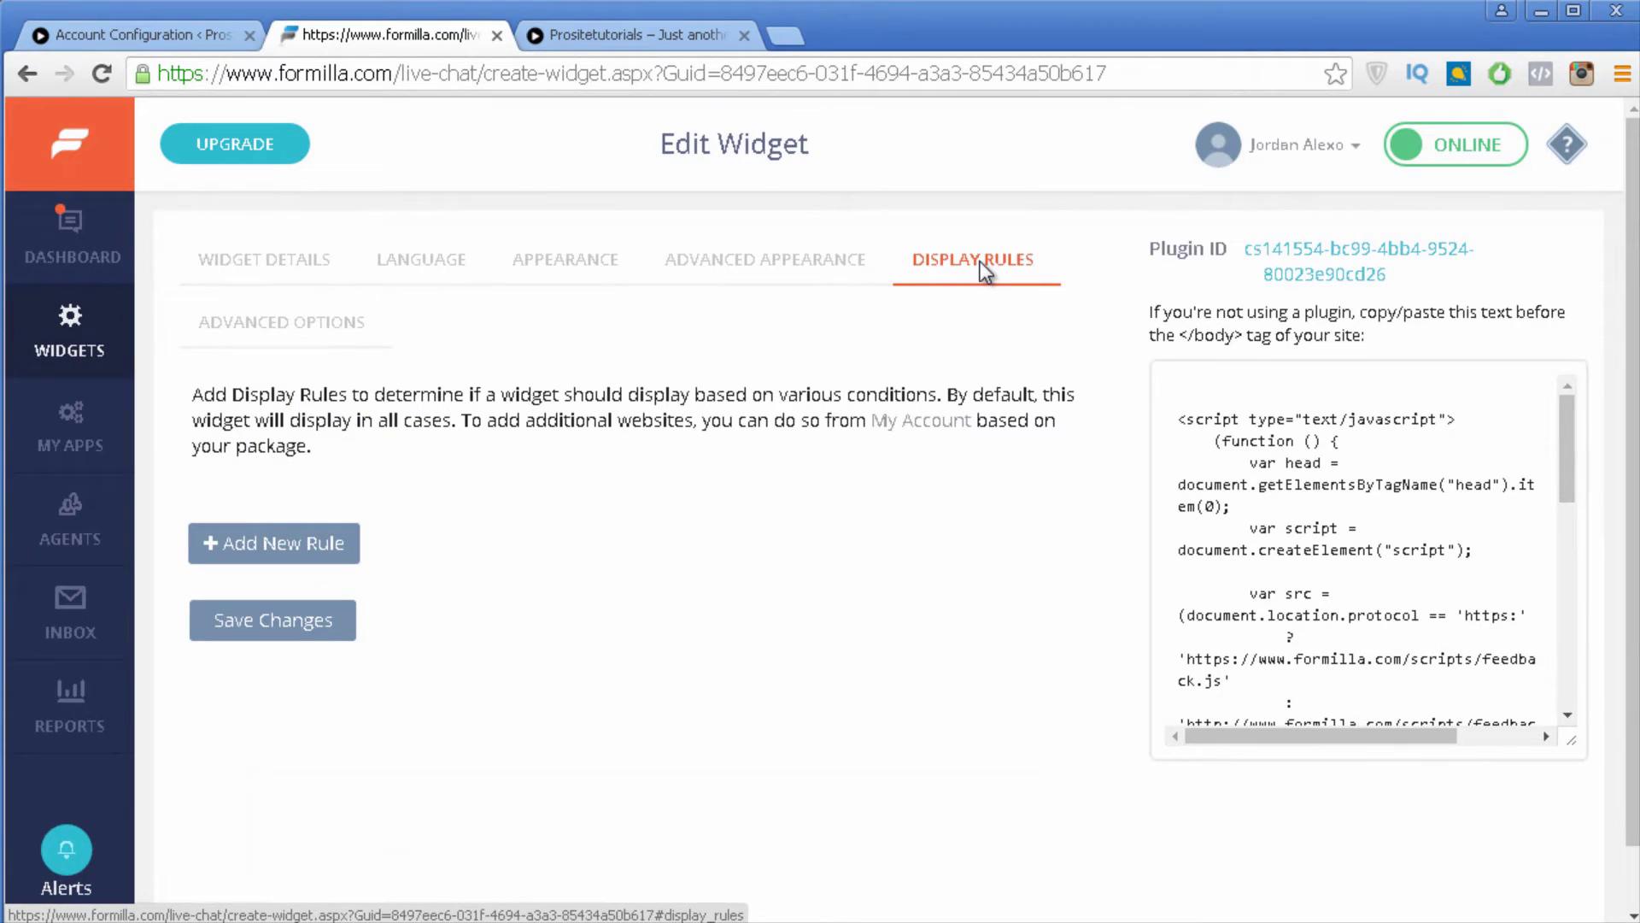
left_click(299, 544)
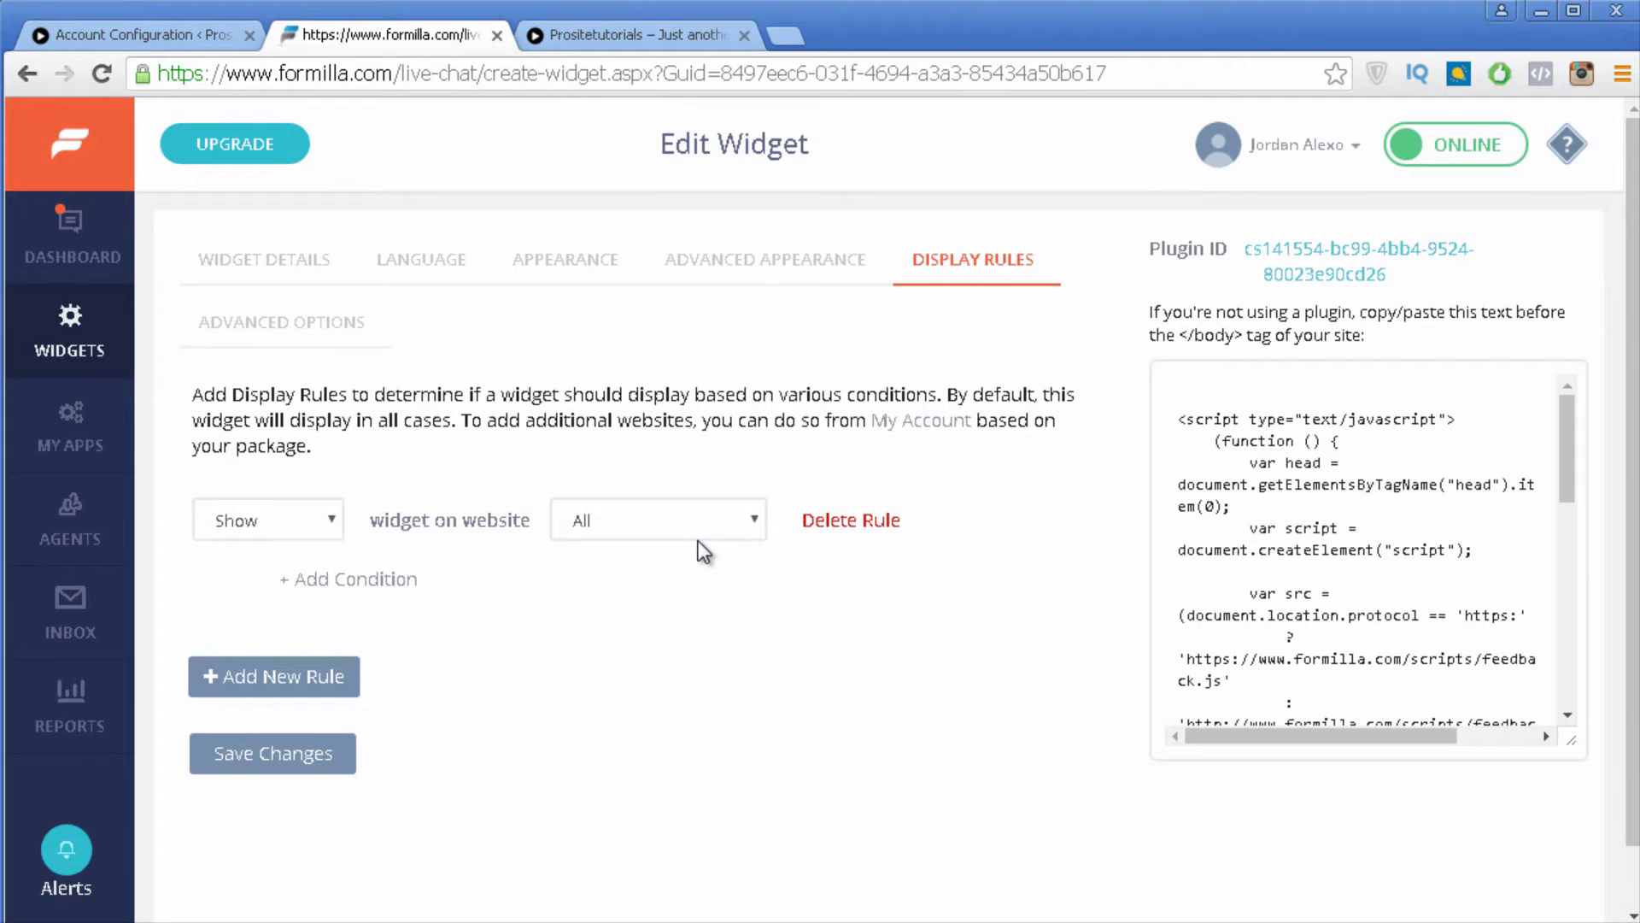
left_click(683, 509)
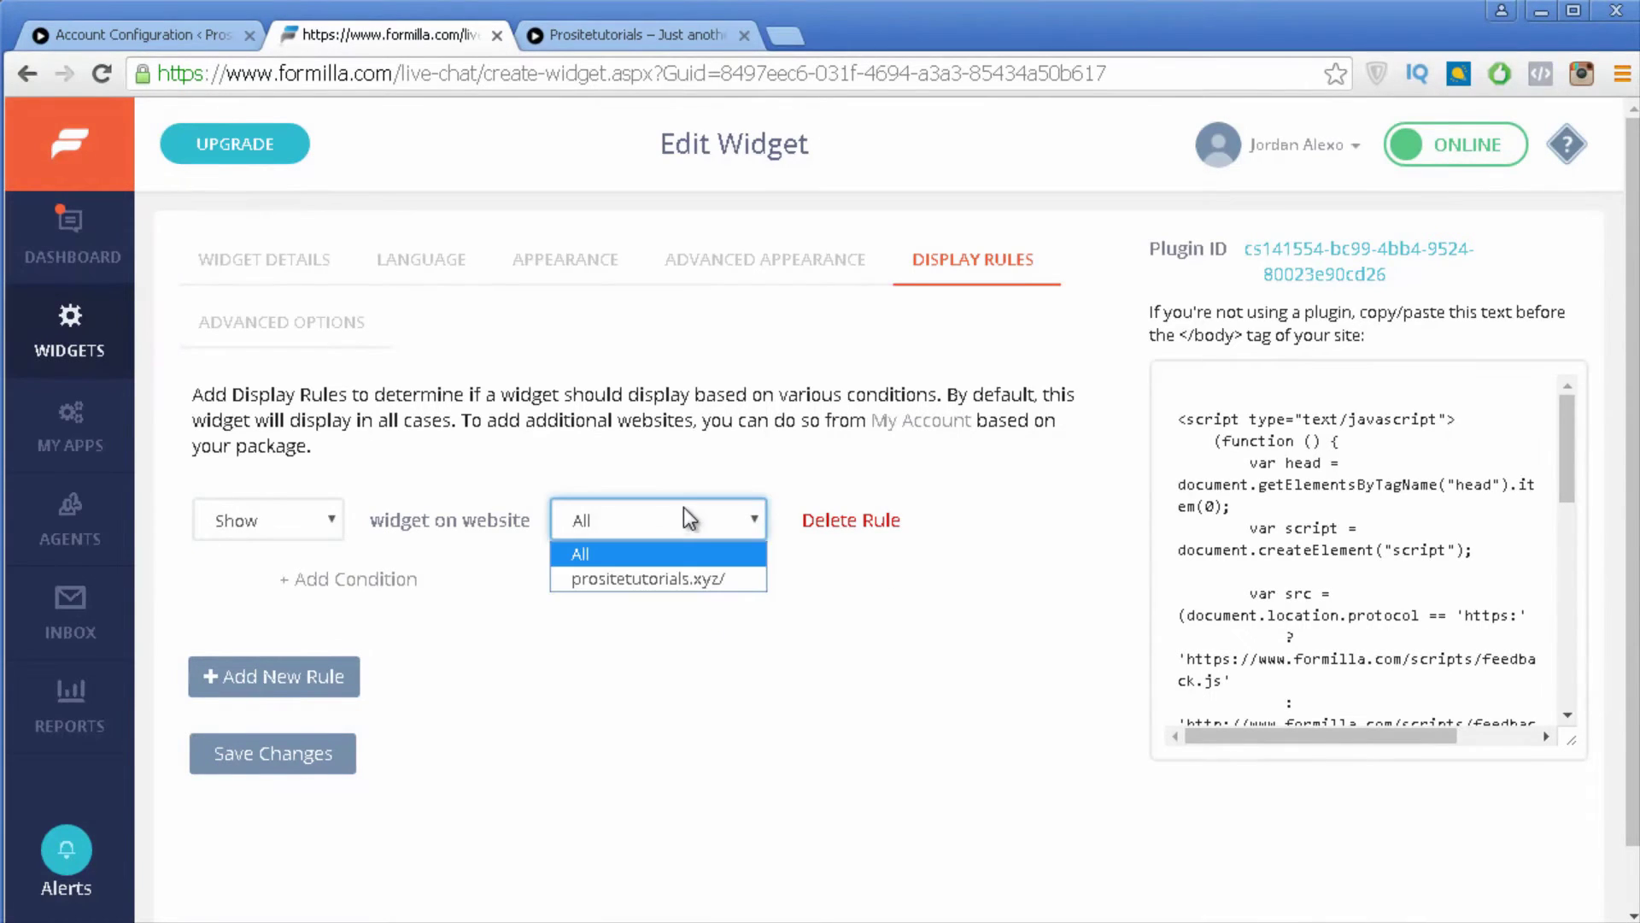
left_click(228, 529)
left_click(234, 511)
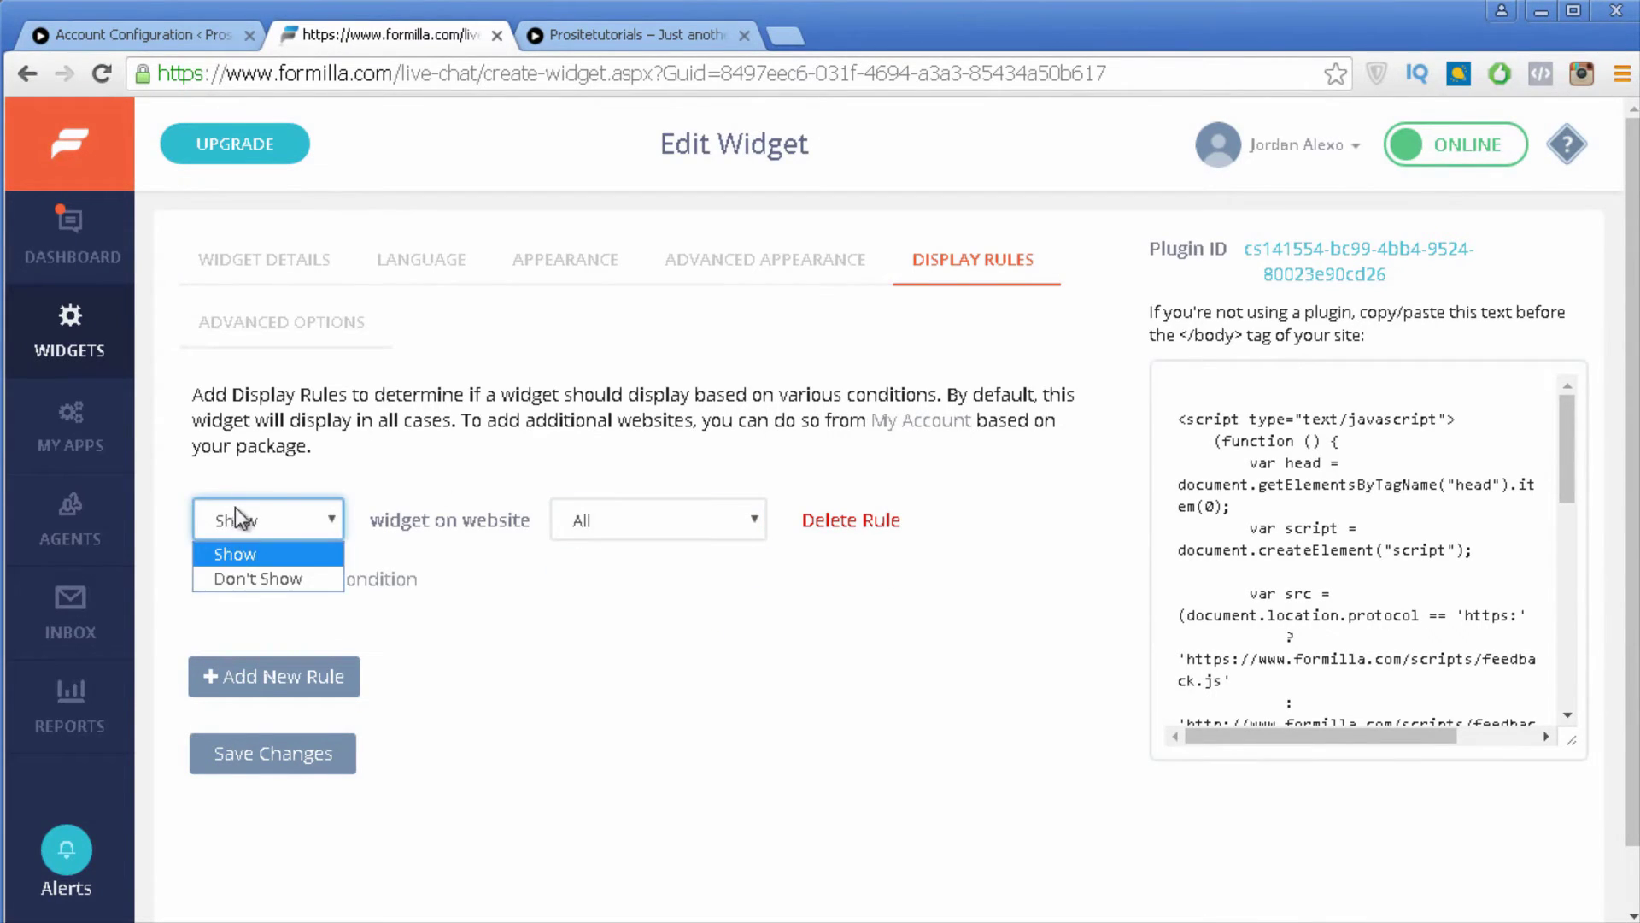
left_click(683, 472)
left_click(656, 521)
left_click(655, 575)
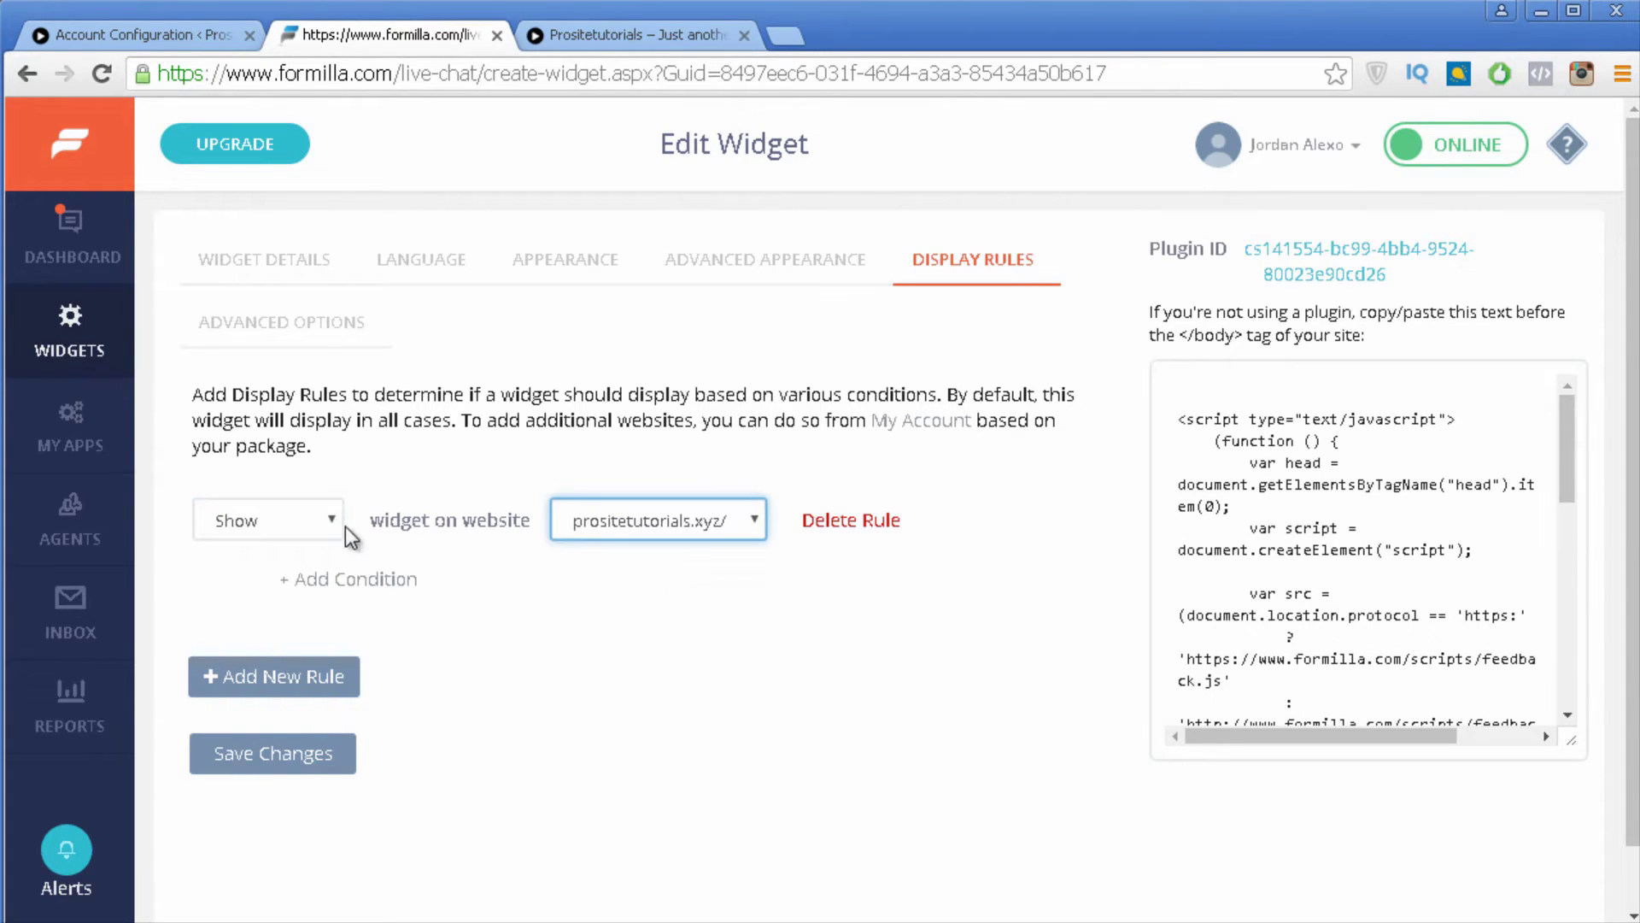
left_click(280, 517)
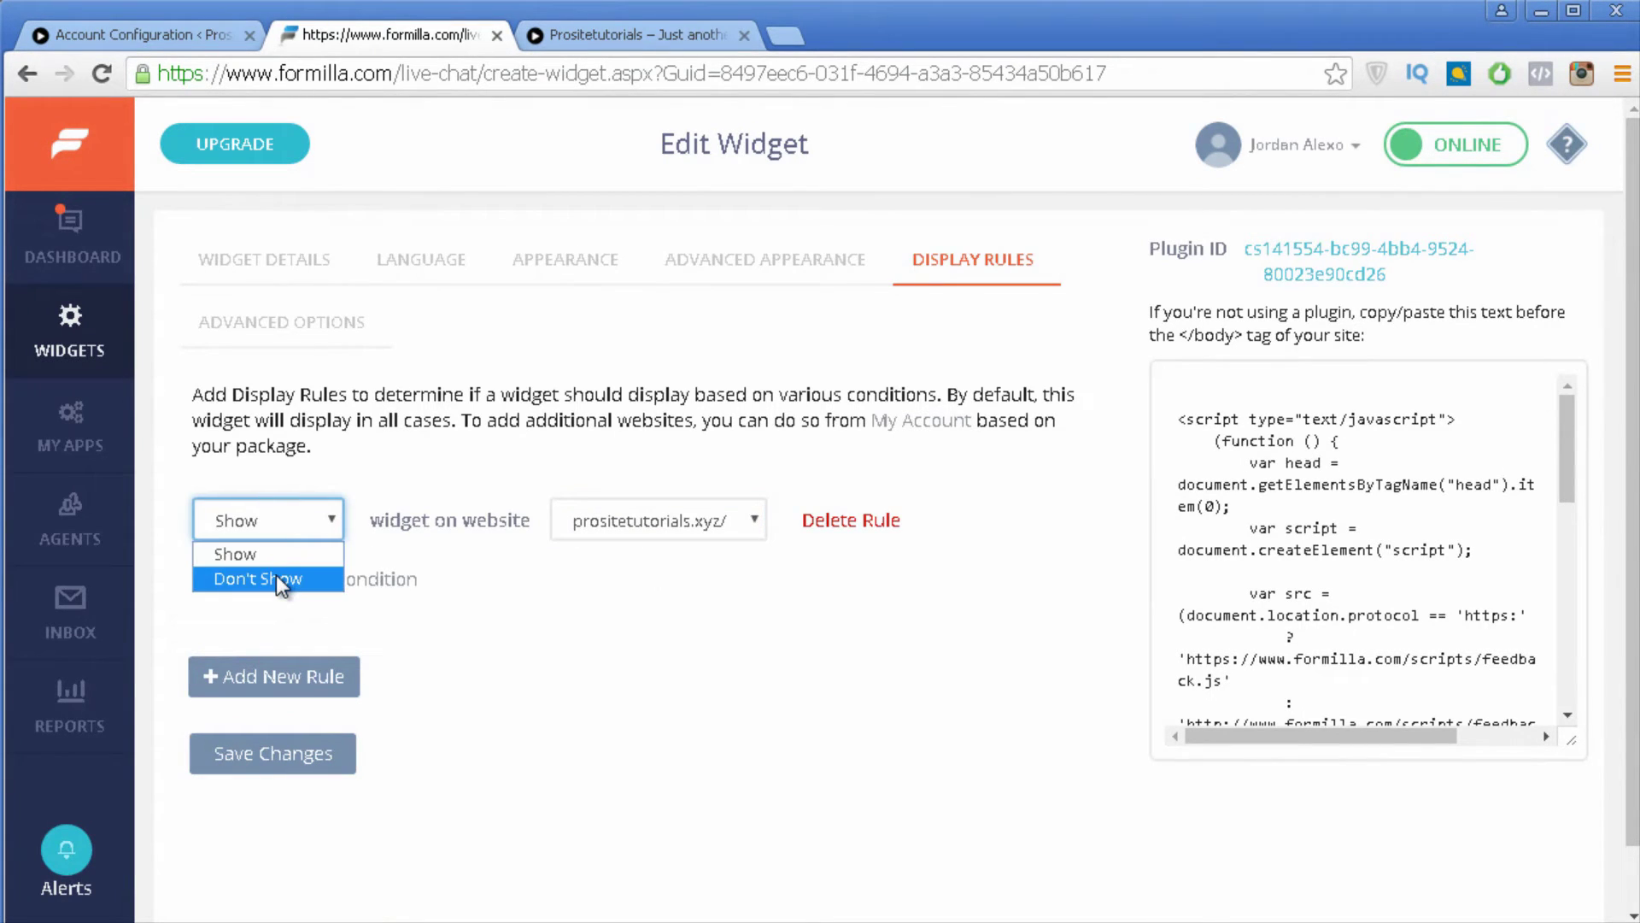
left_click(275, 578)
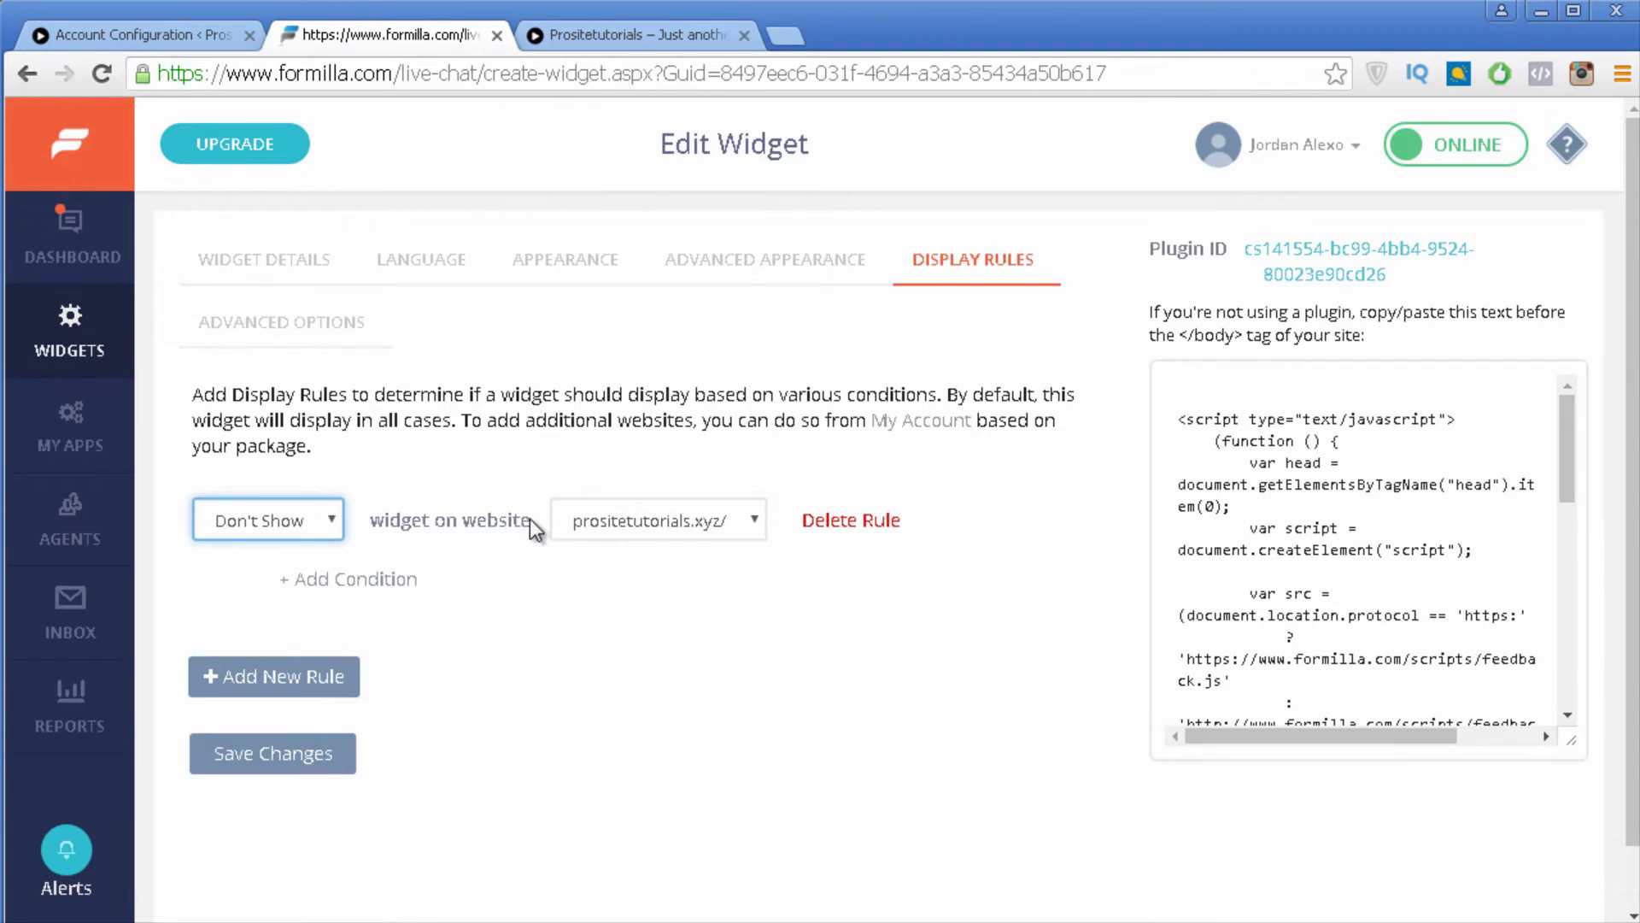
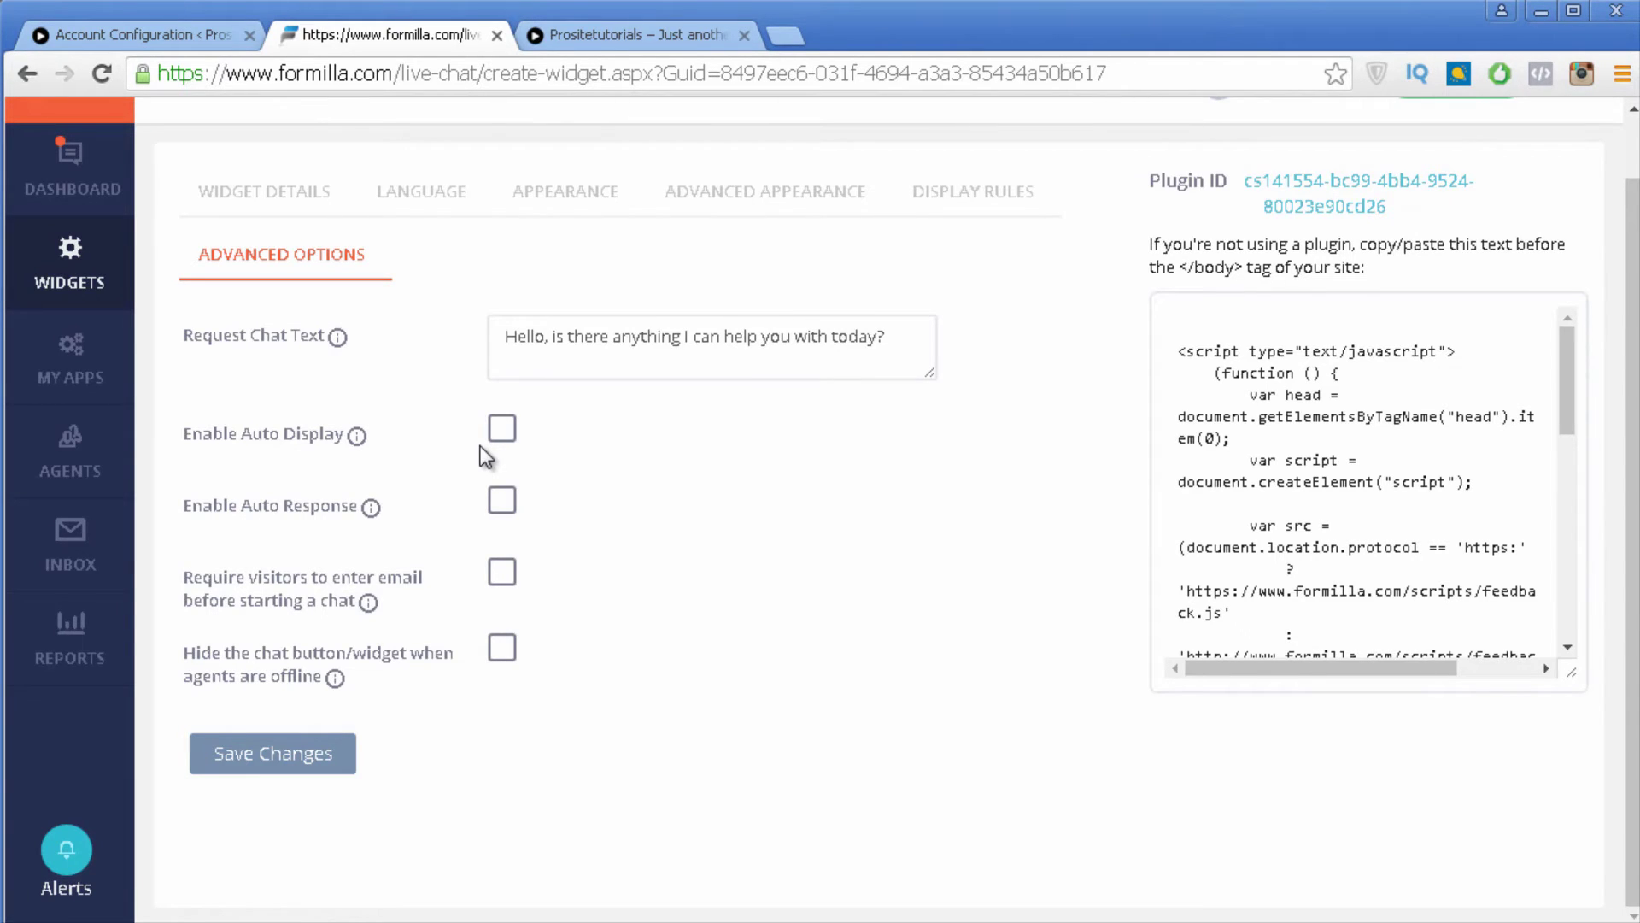
Leave Enable Auto Display off, turn on Auto Response, and enlarge its message box.
left_click(501, 431)
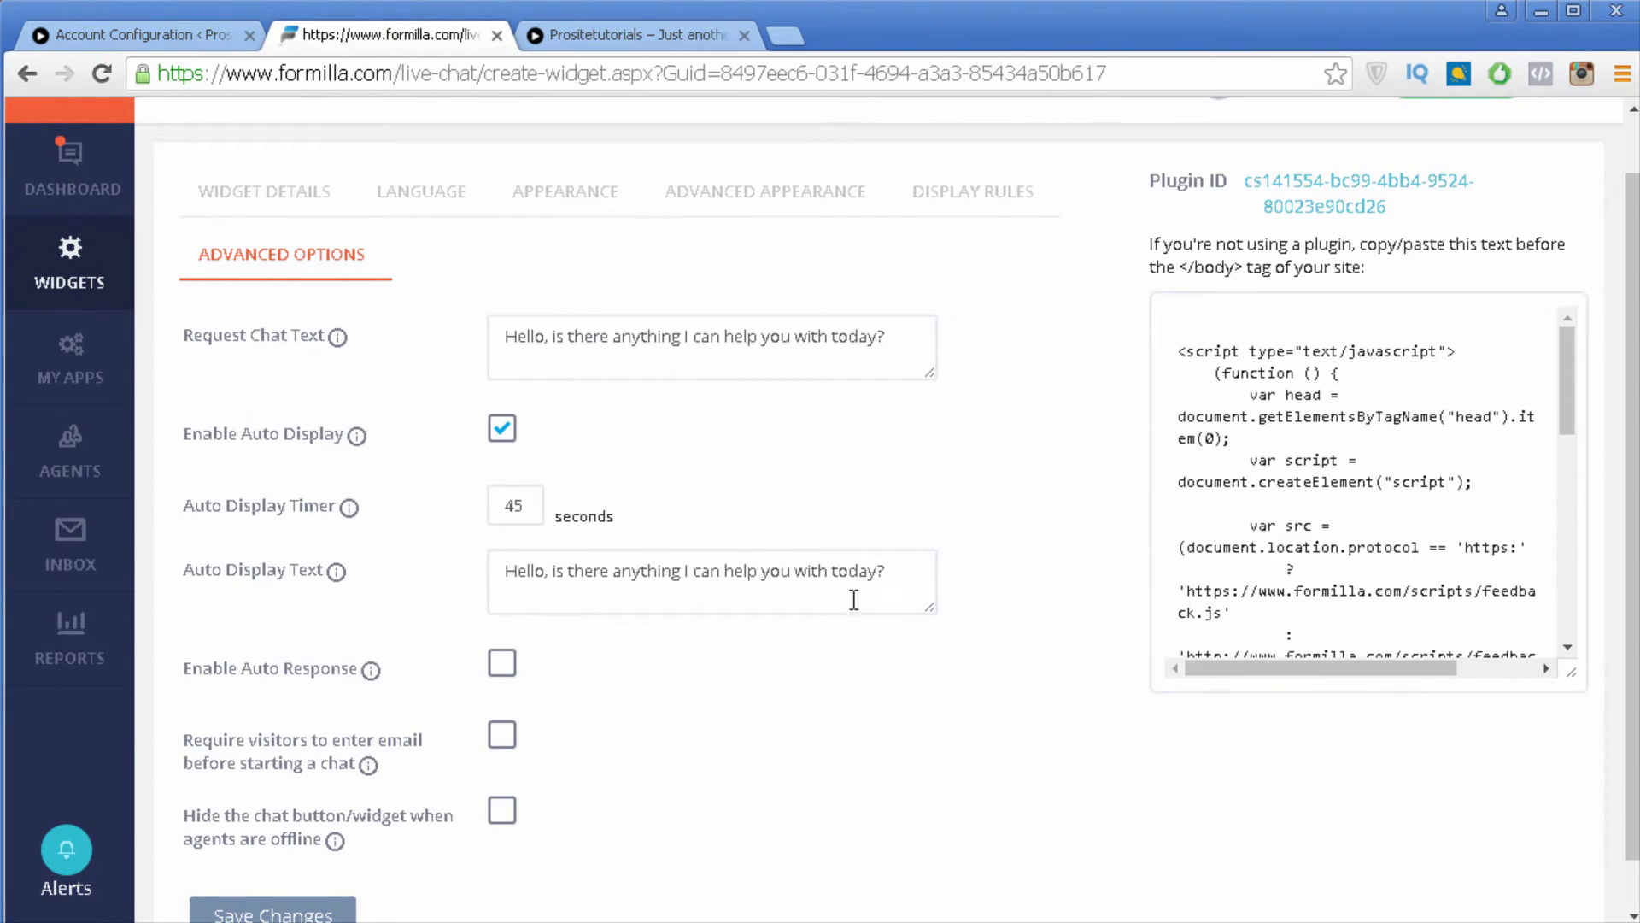
left_click(502, 432)
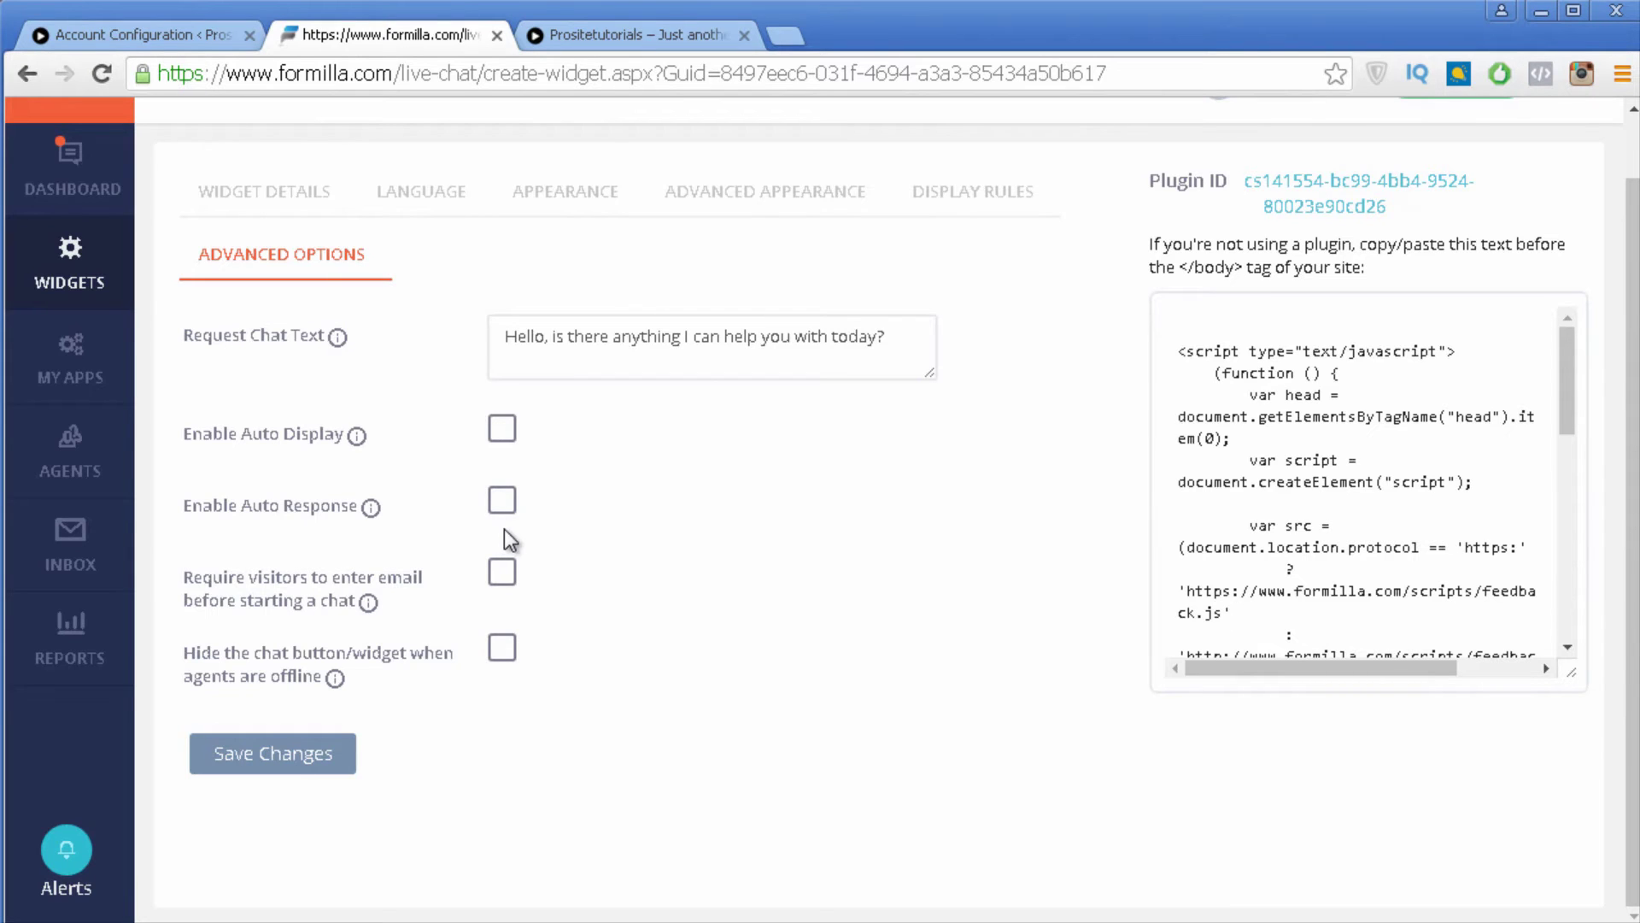
left_click(503, 504)
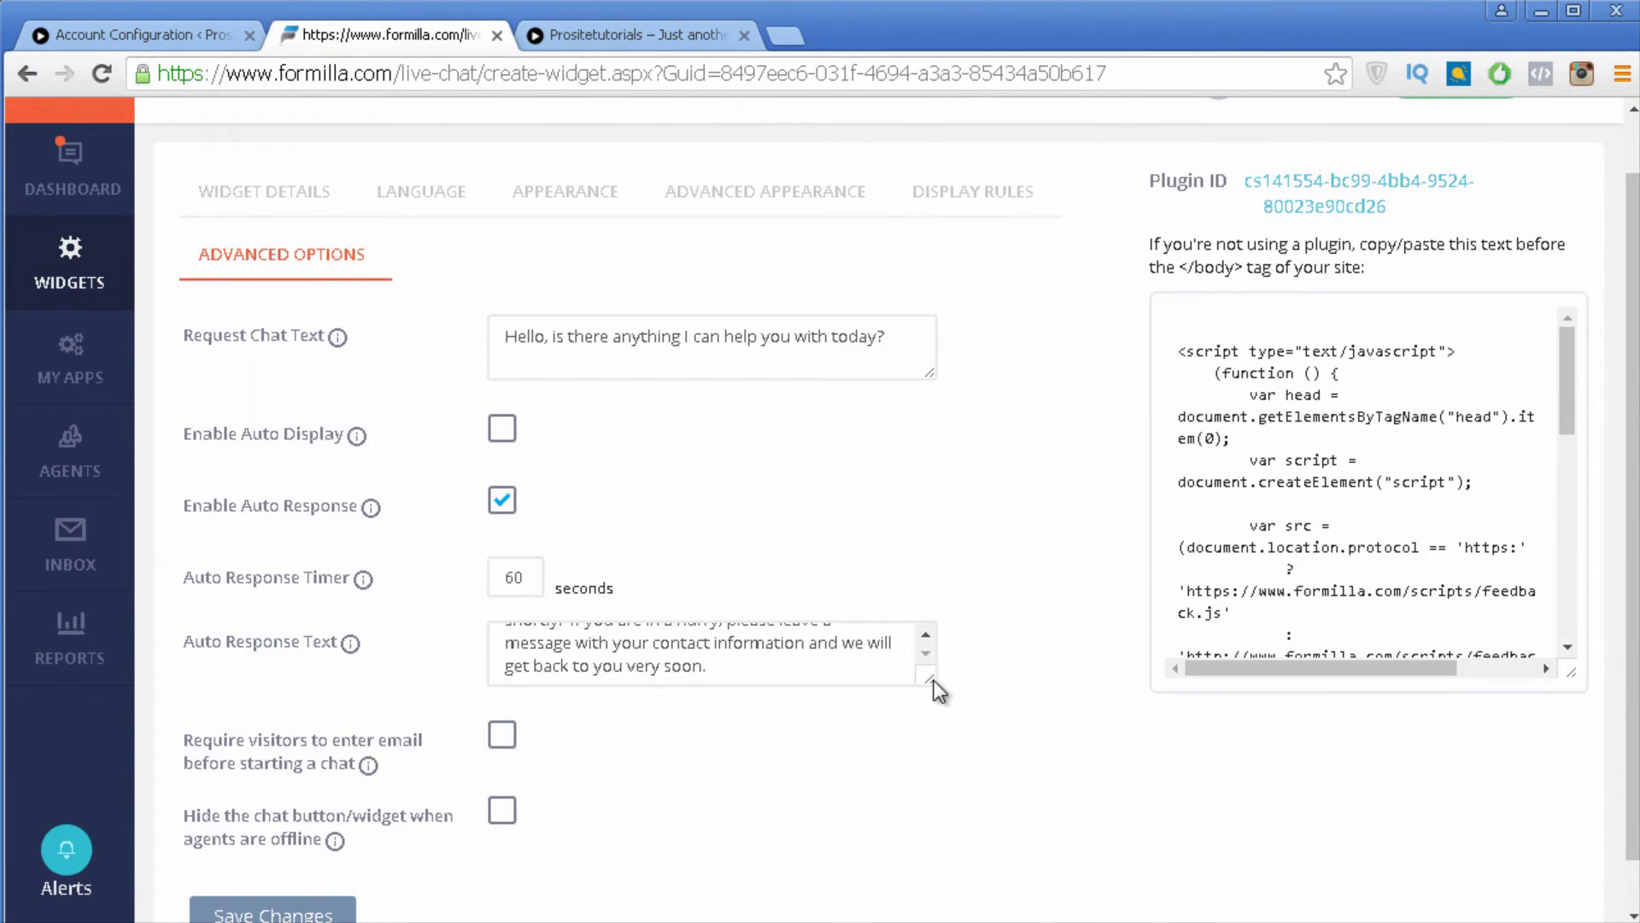
left_click_drag(930, 680, 925, 897)
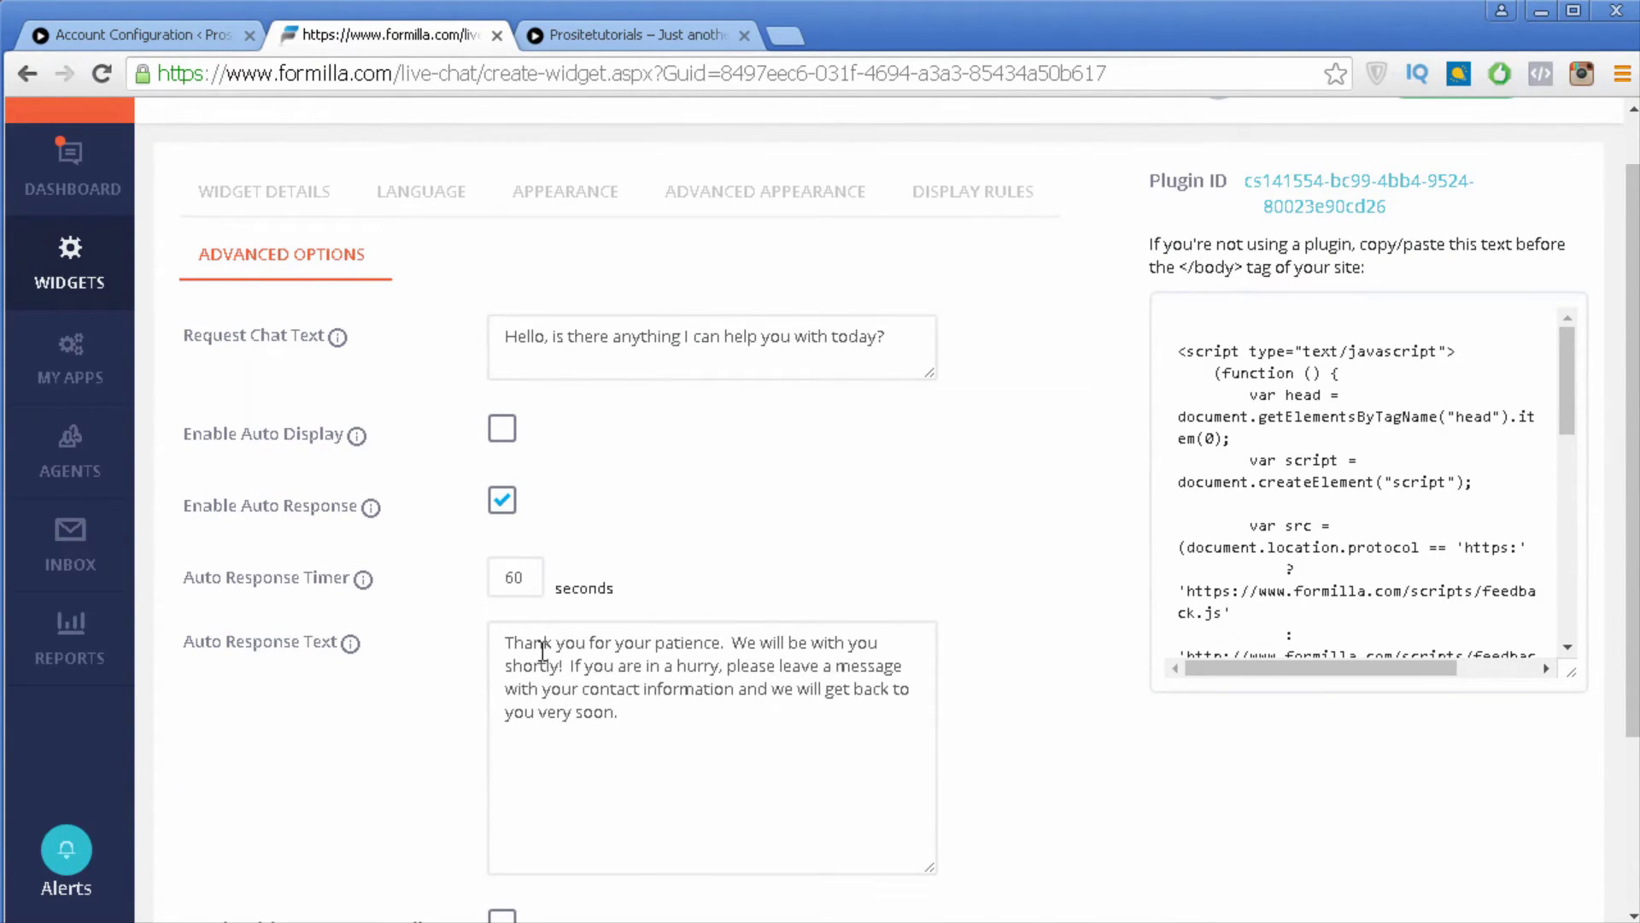
left_click_drag(533, 645, 744, 748)
scroll(744, 748, "down", 2)
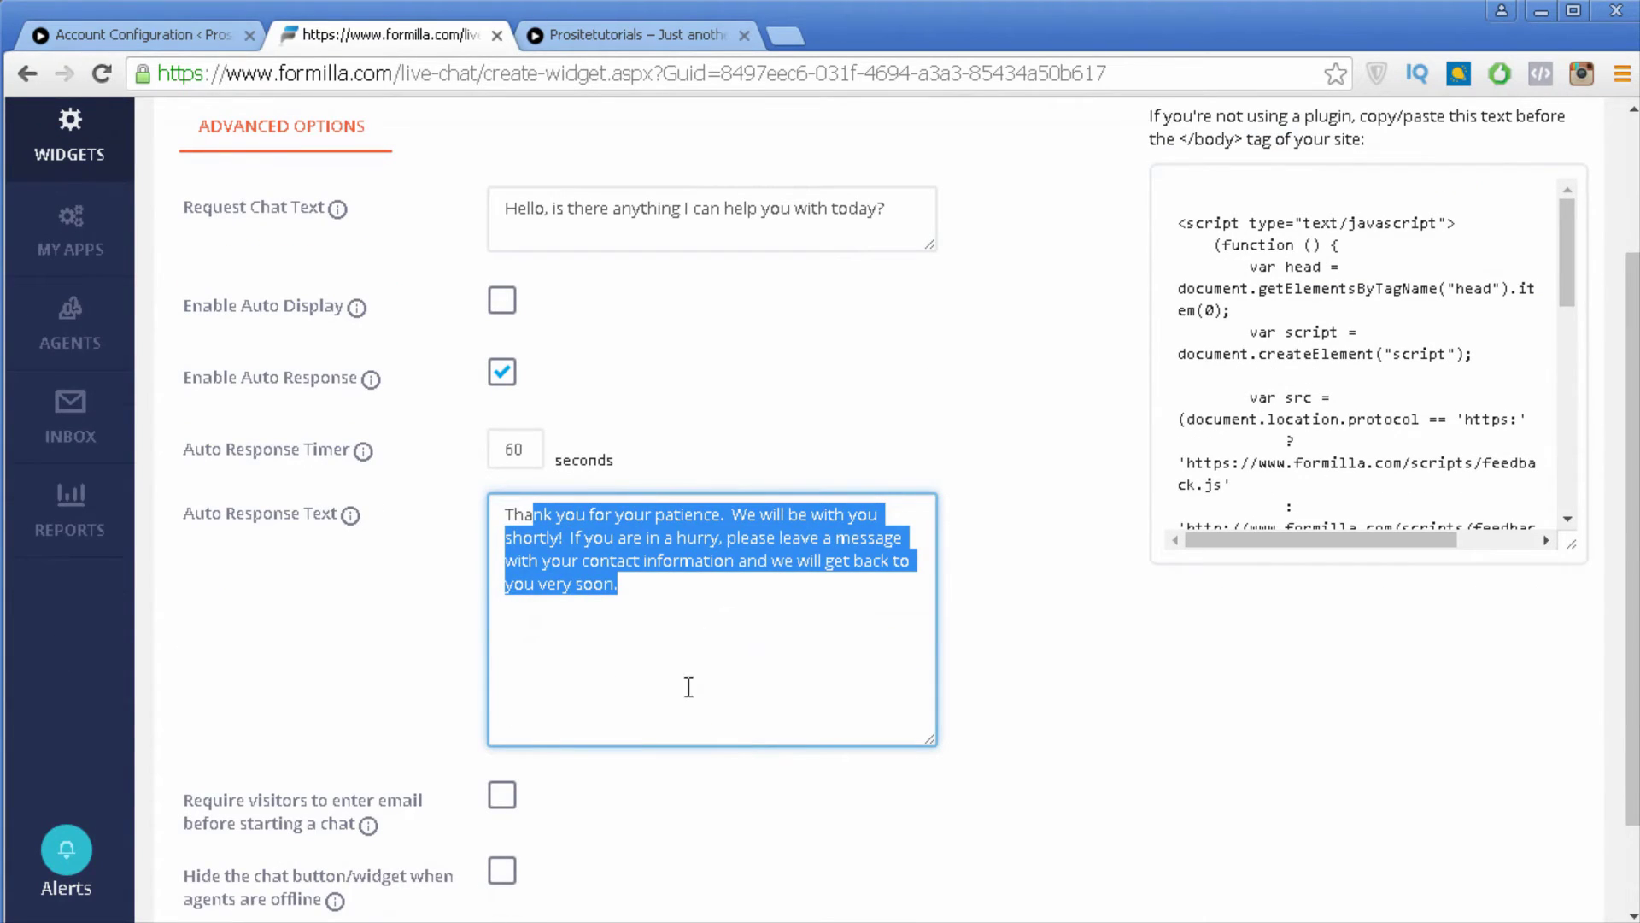
left_click(650, 878)
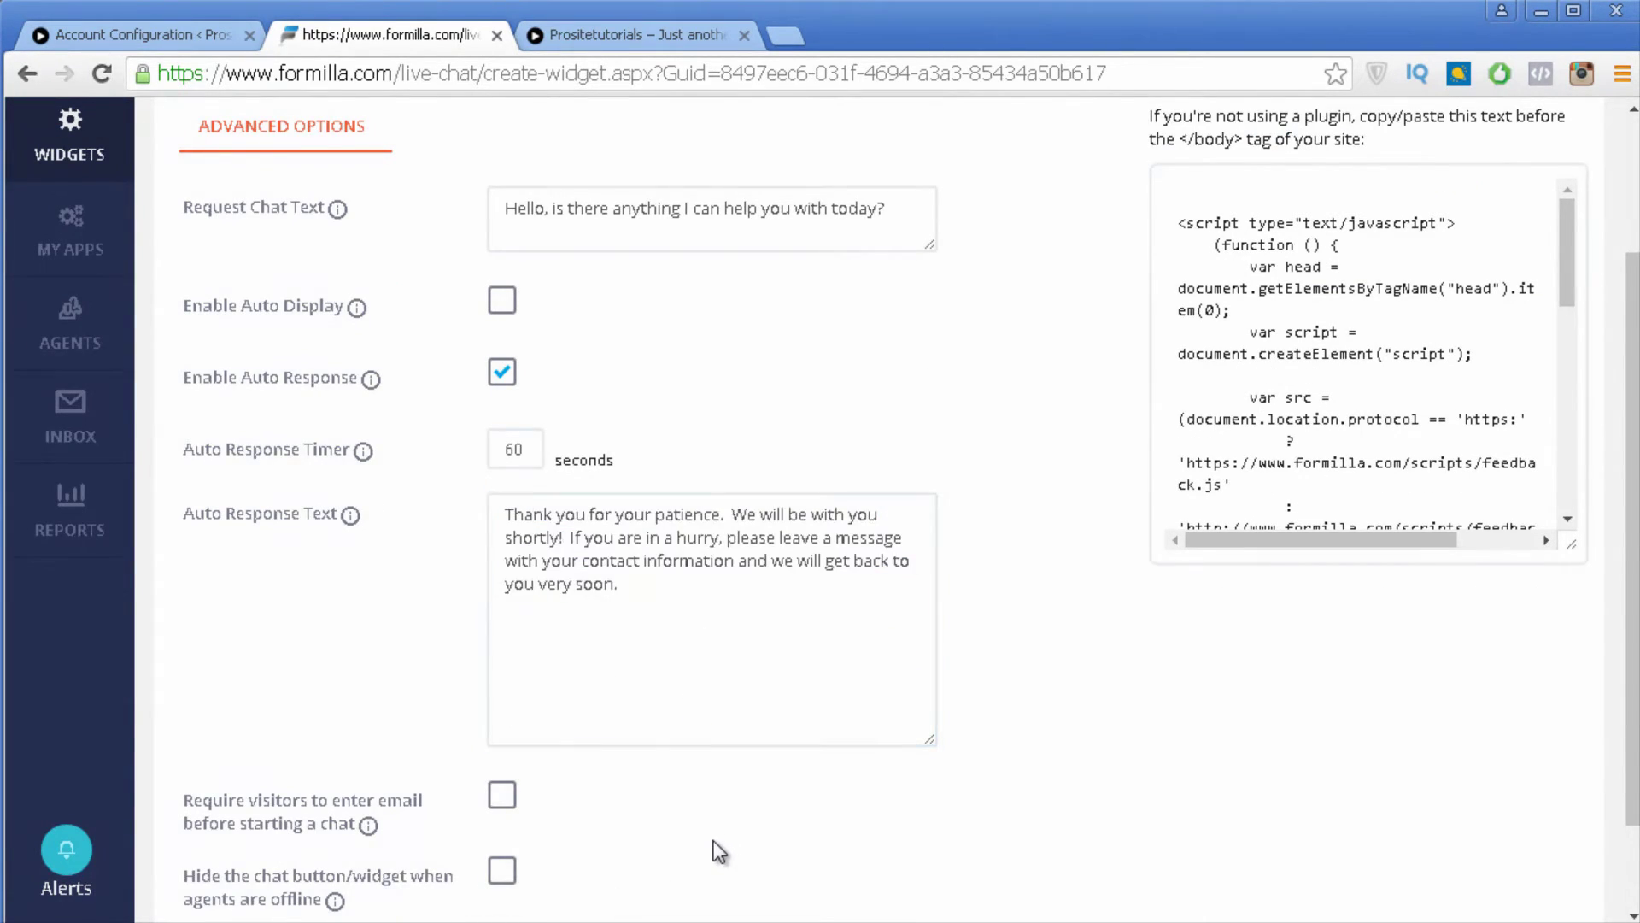
Hide the chat button when agents are offline and save the widget changes.
scroll(717, 849, "down", 2)
mouse_move(270, 709)
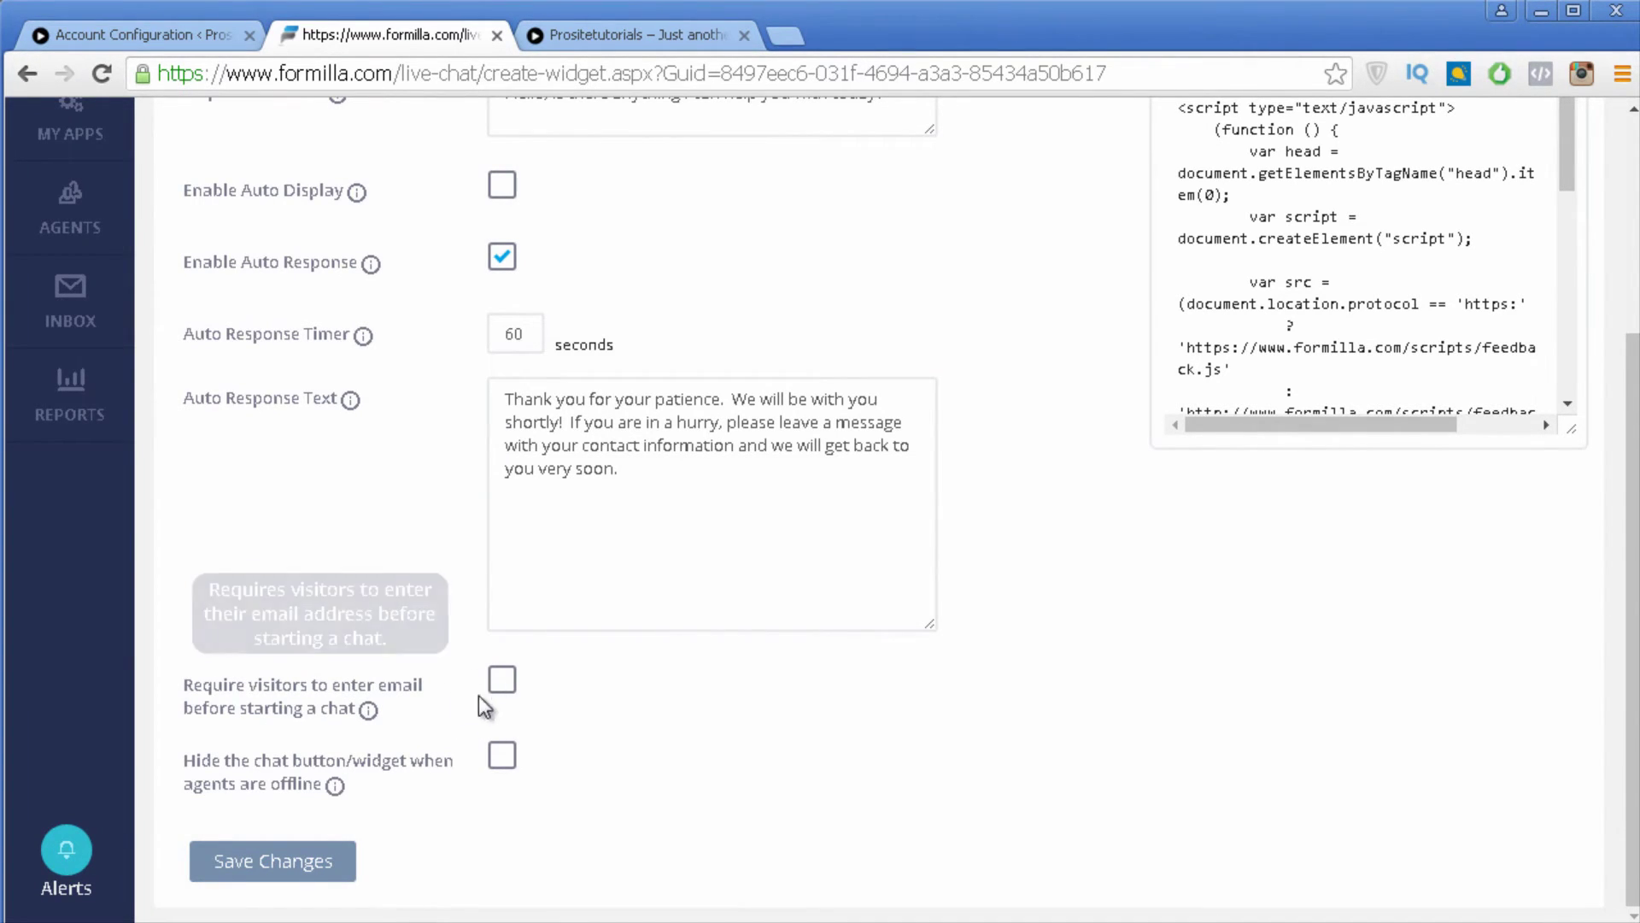
mouse_move(250, 762)
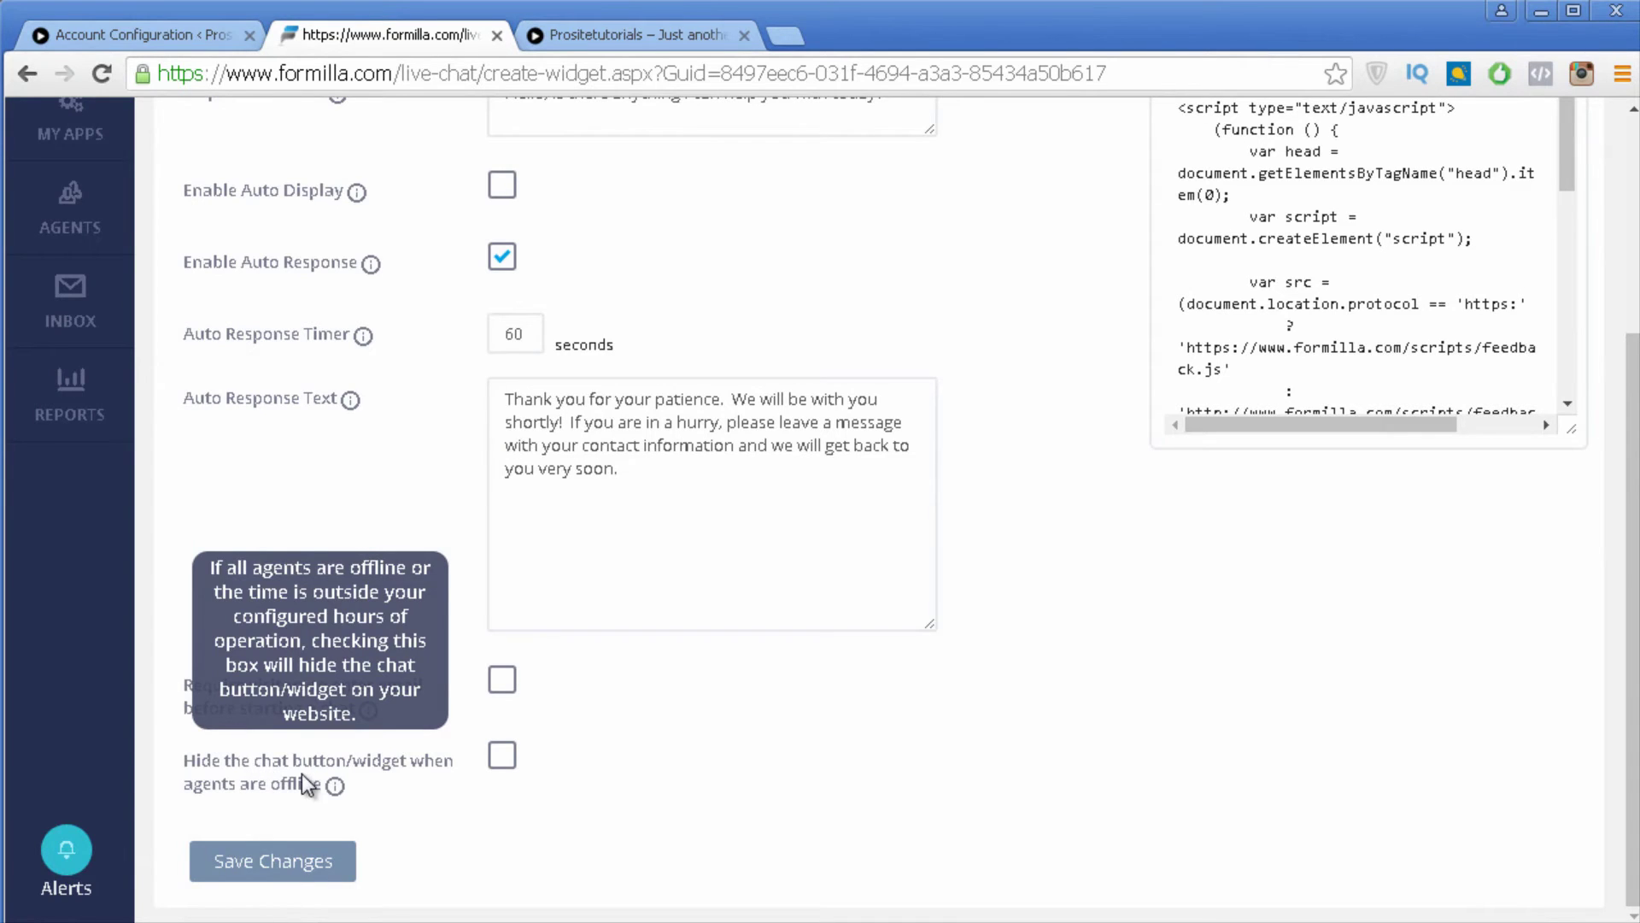
left_click(502, 755)
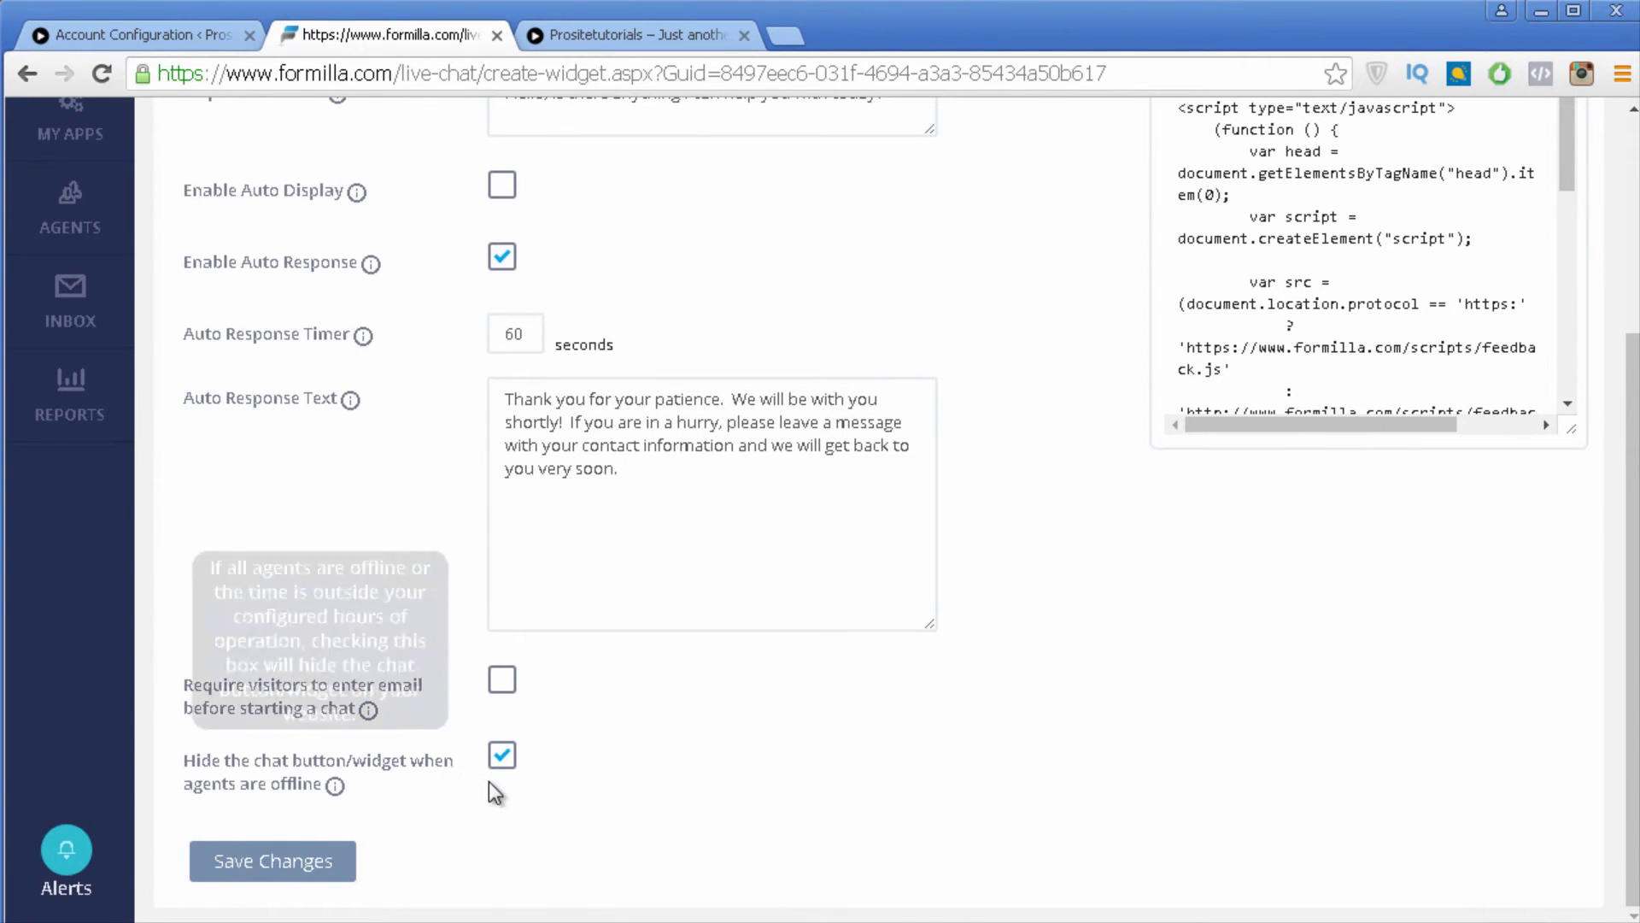
left_click(341, 852)
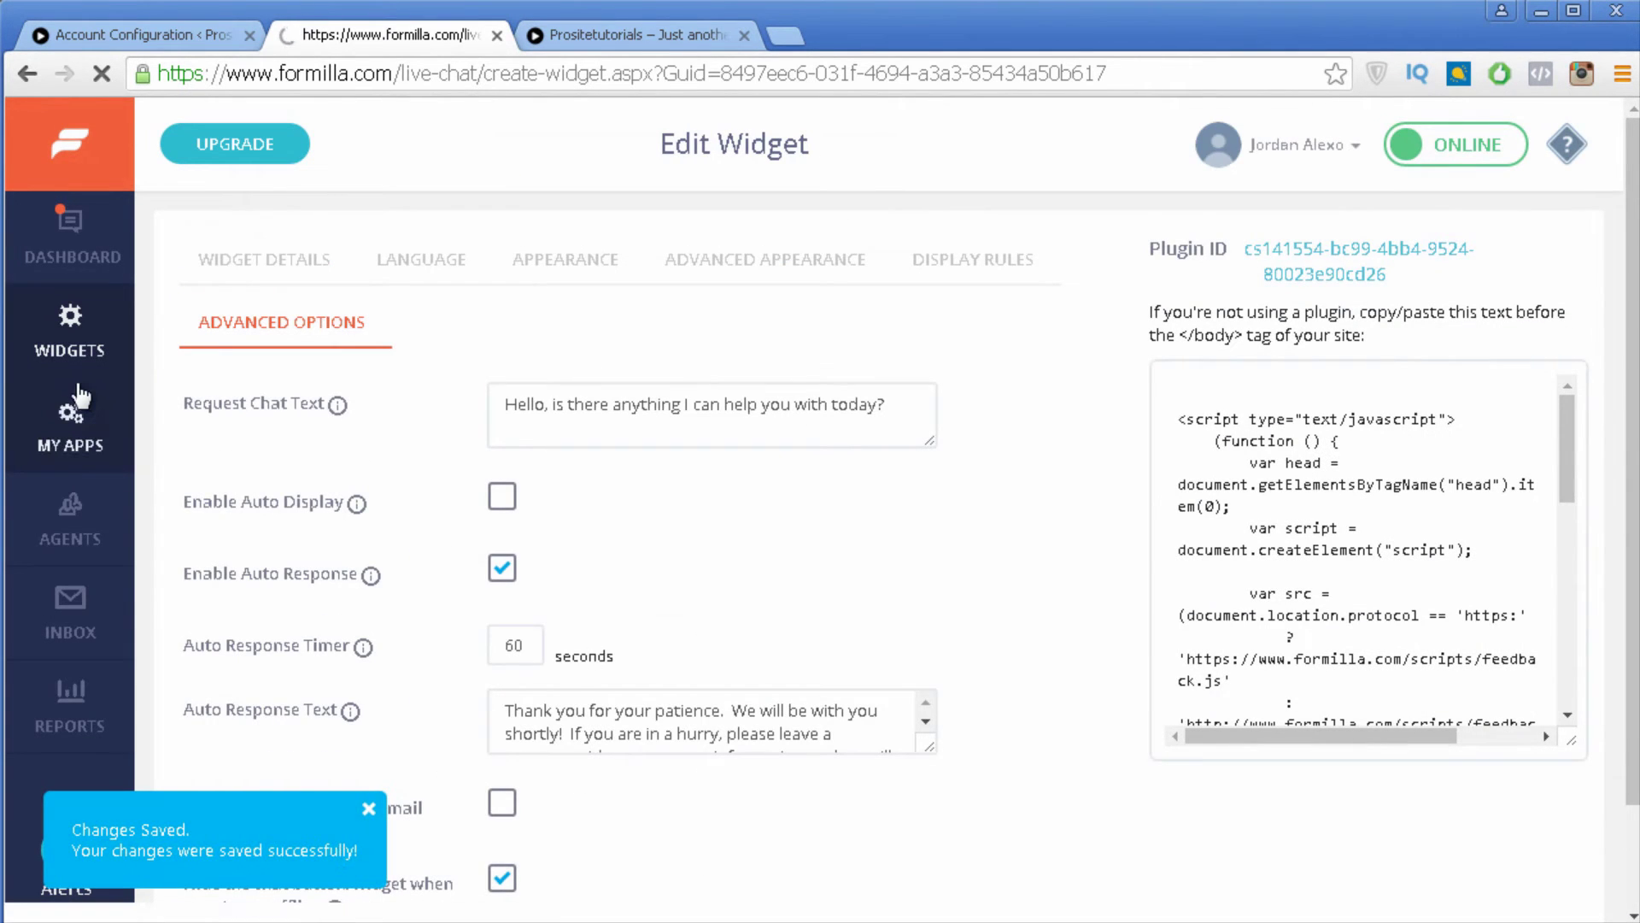
Browse the My Apps integrations, then open the Manage Agents page.
left_click(72, 402)
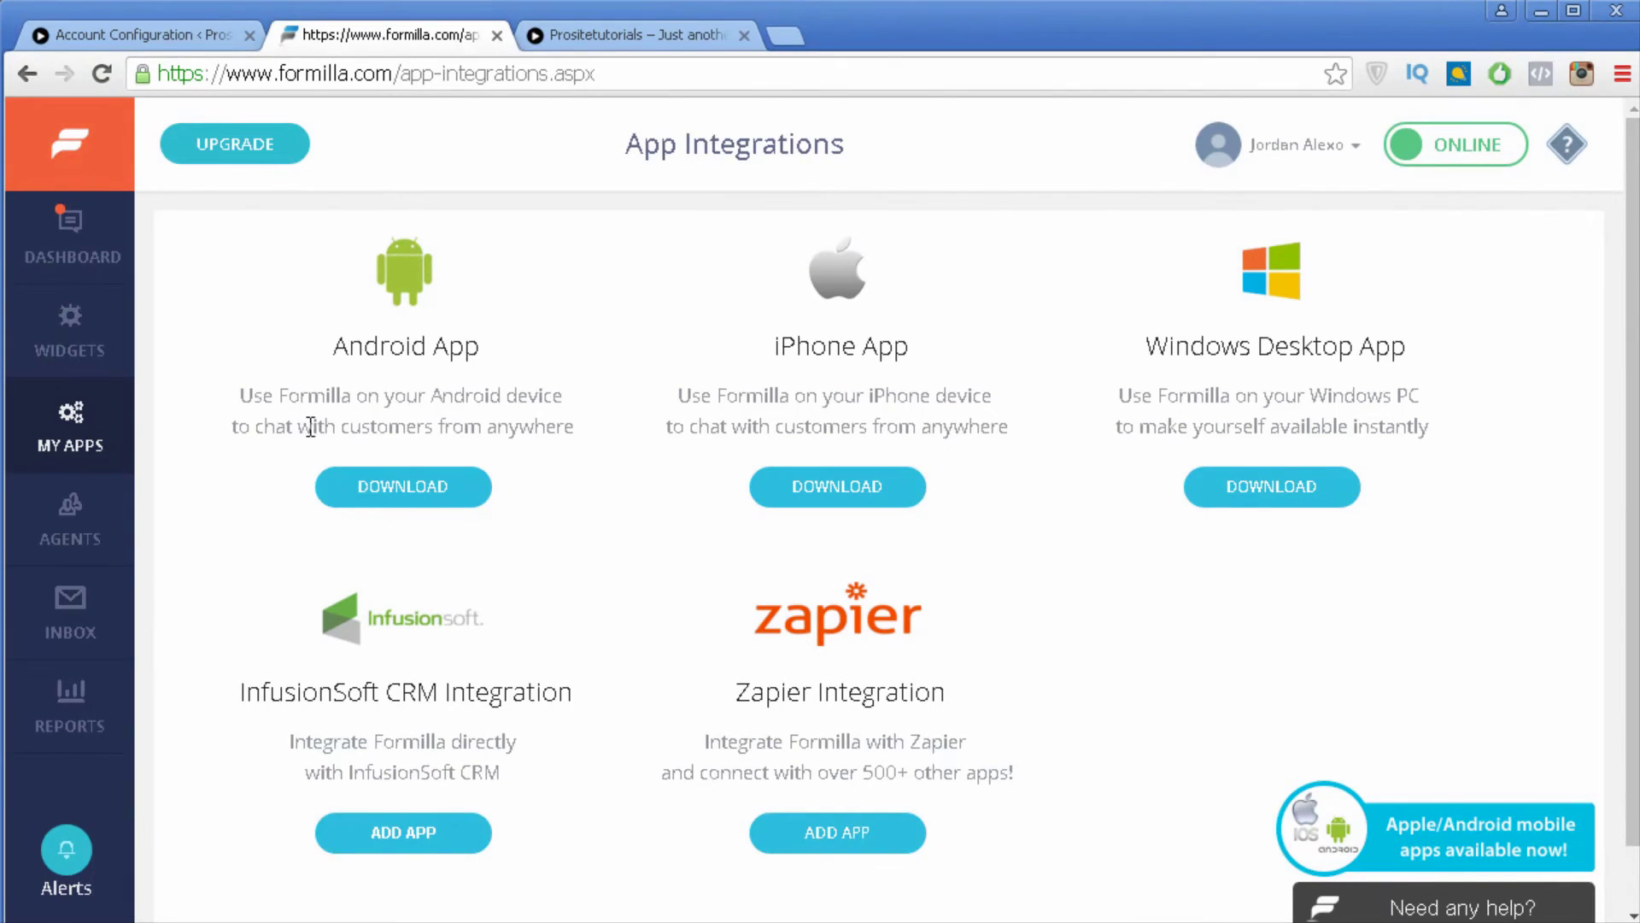
left_click(92, 499)
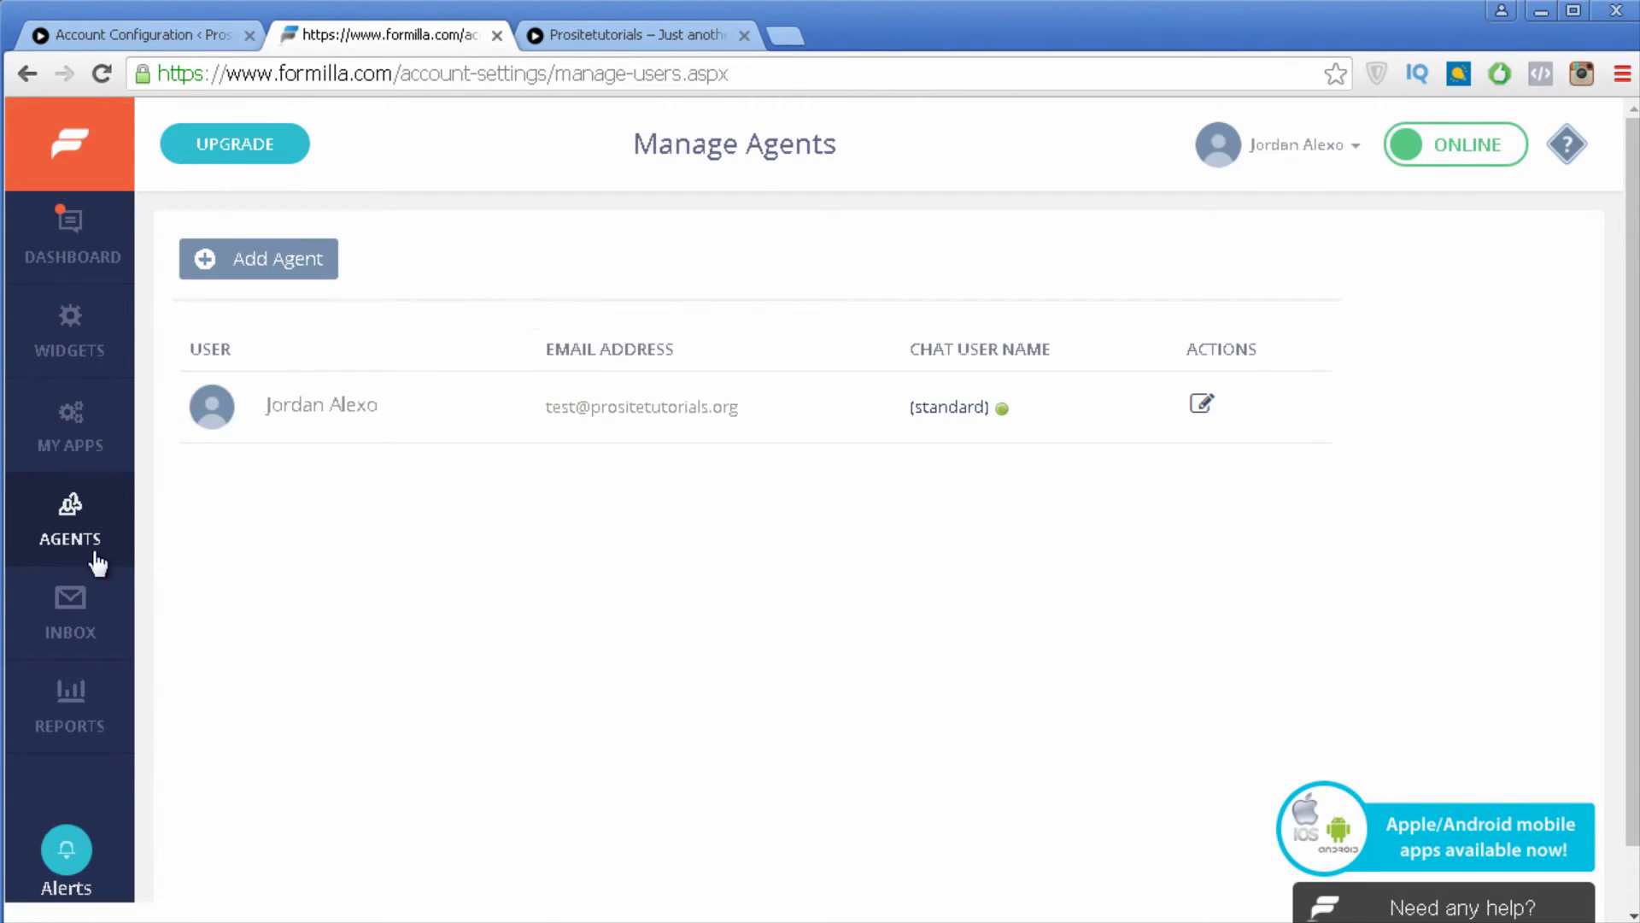
Review the empty Inbox and its filters, then return to the Dashboard.
left_click(75, 606)
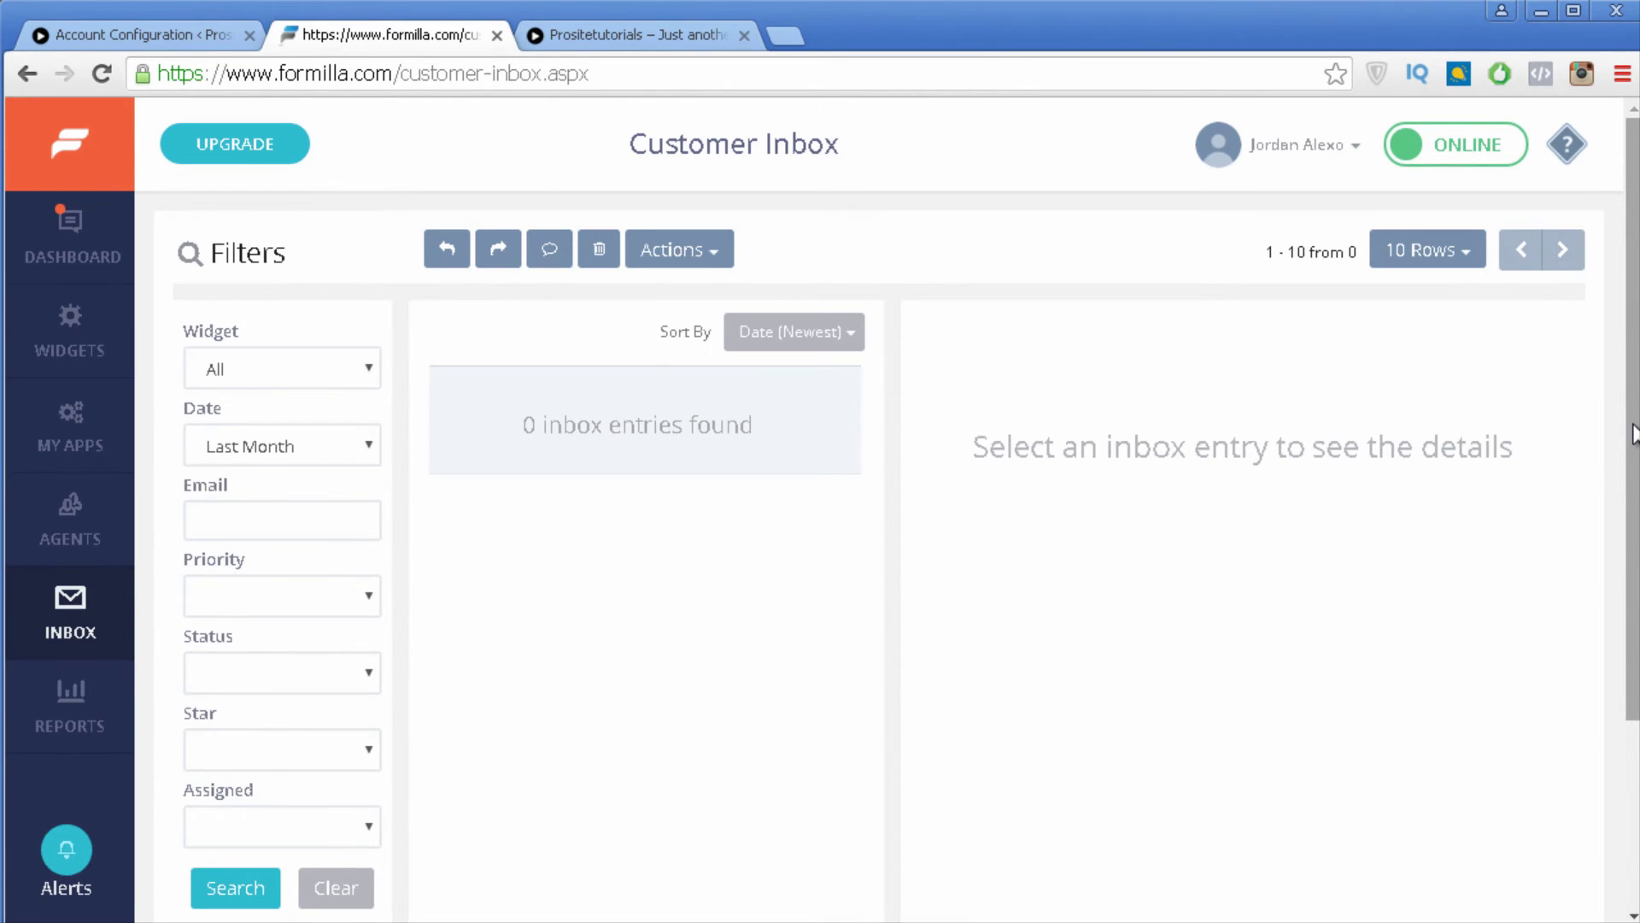
mouse_move(74, 685)
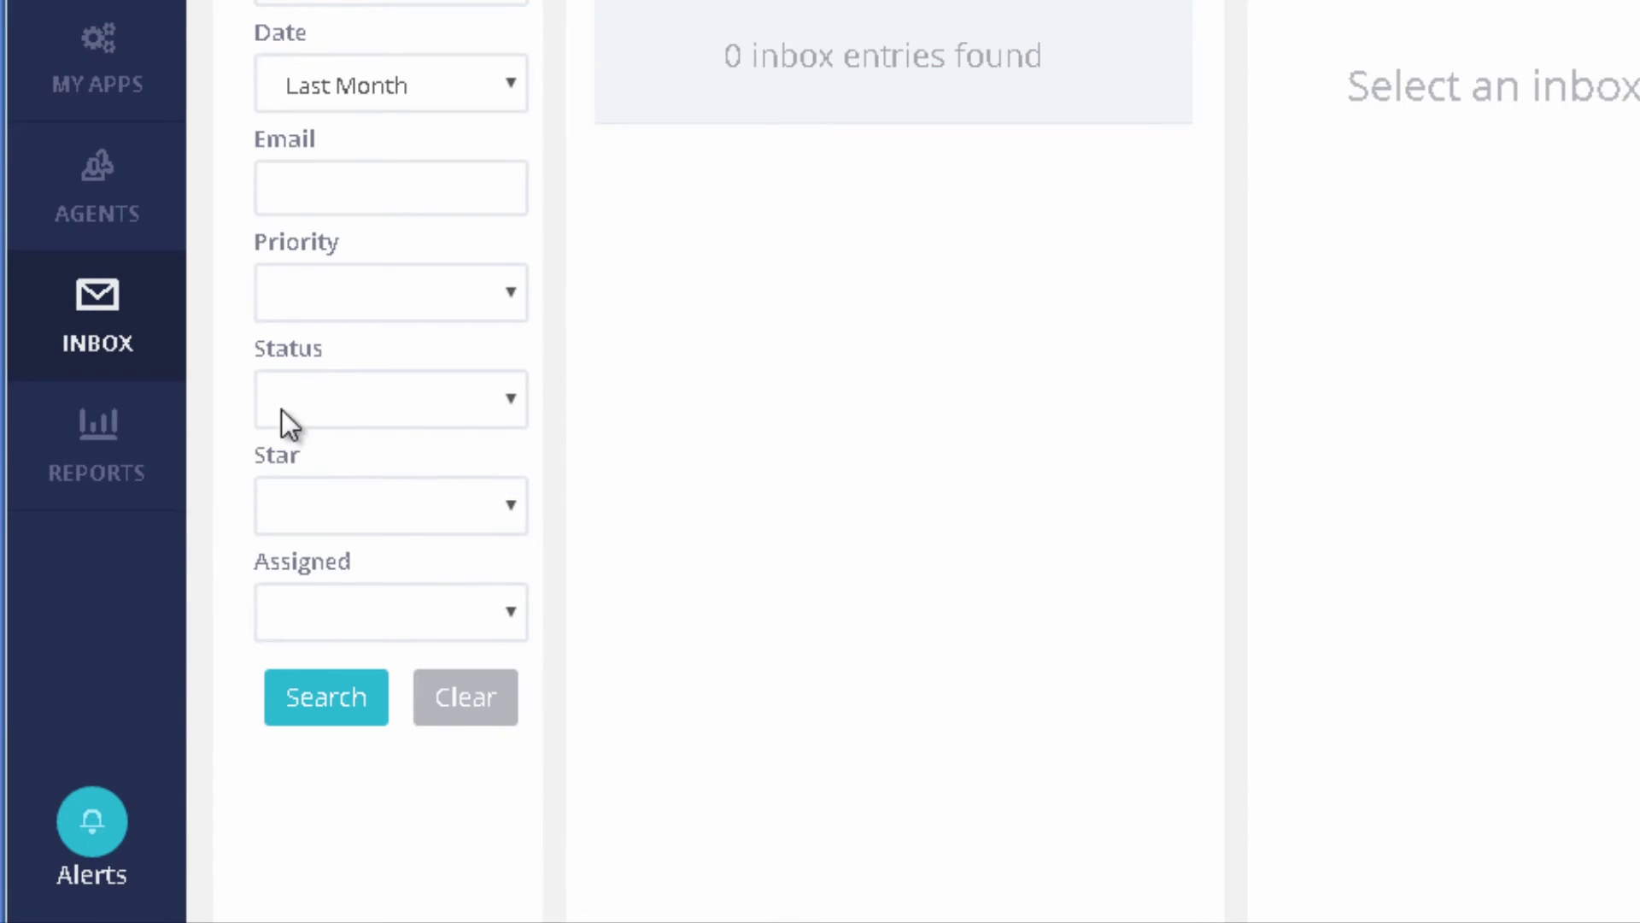
mouse_move(194, 445)
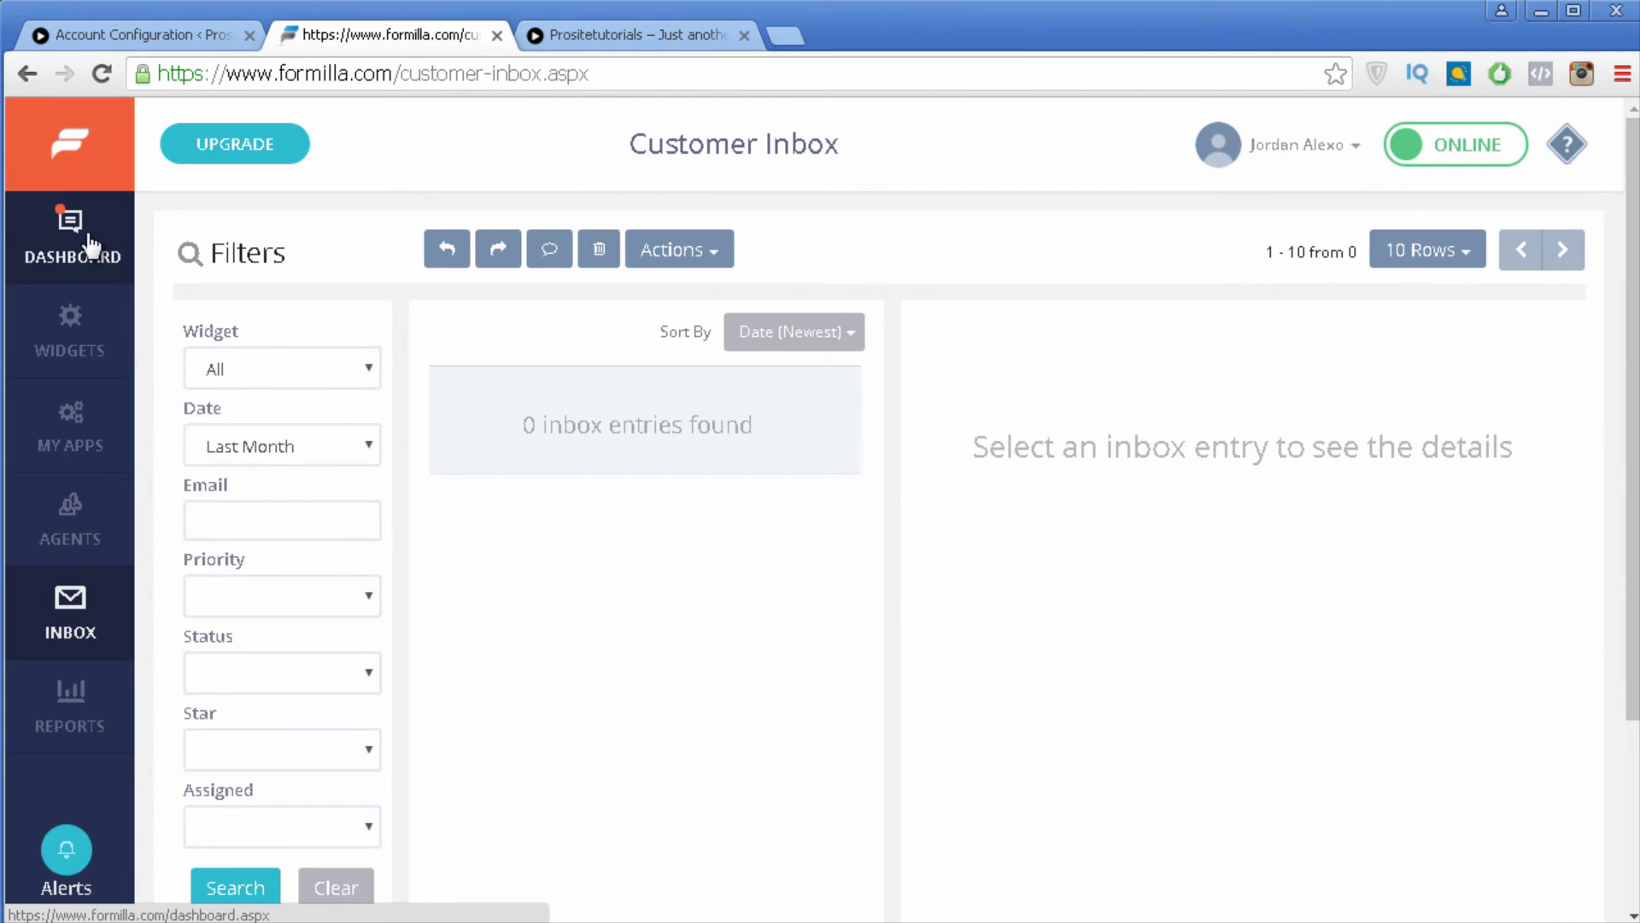
left_click(85, 233)
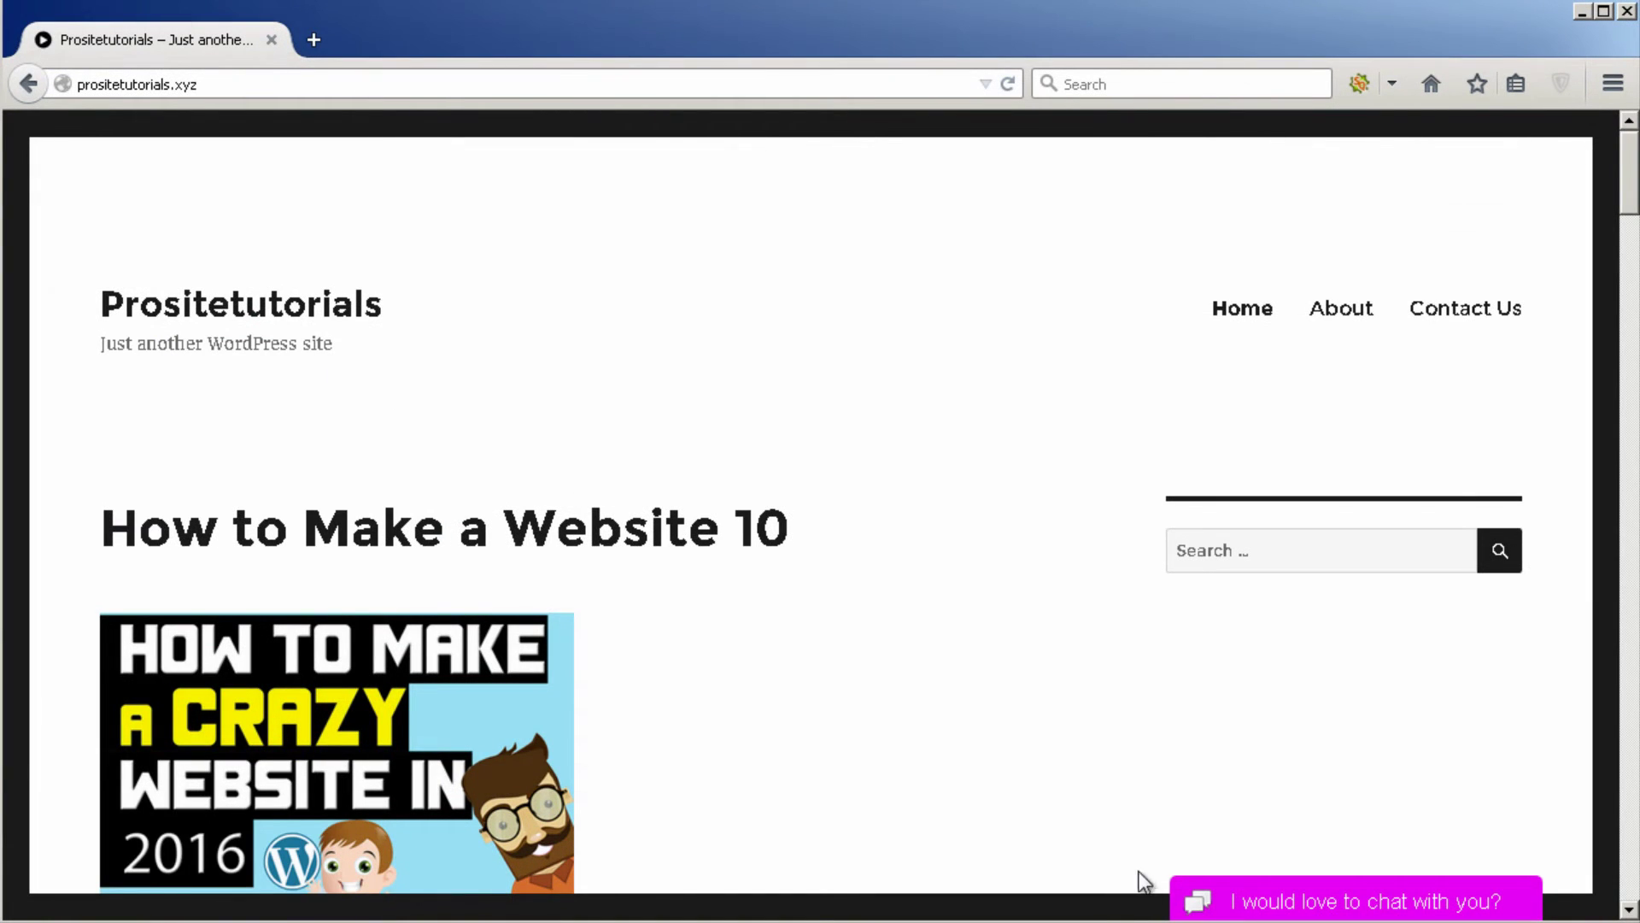
Start a chat on the site saying "hi, how's your day going?" and return to Formilla.
left_click(1223, 901)
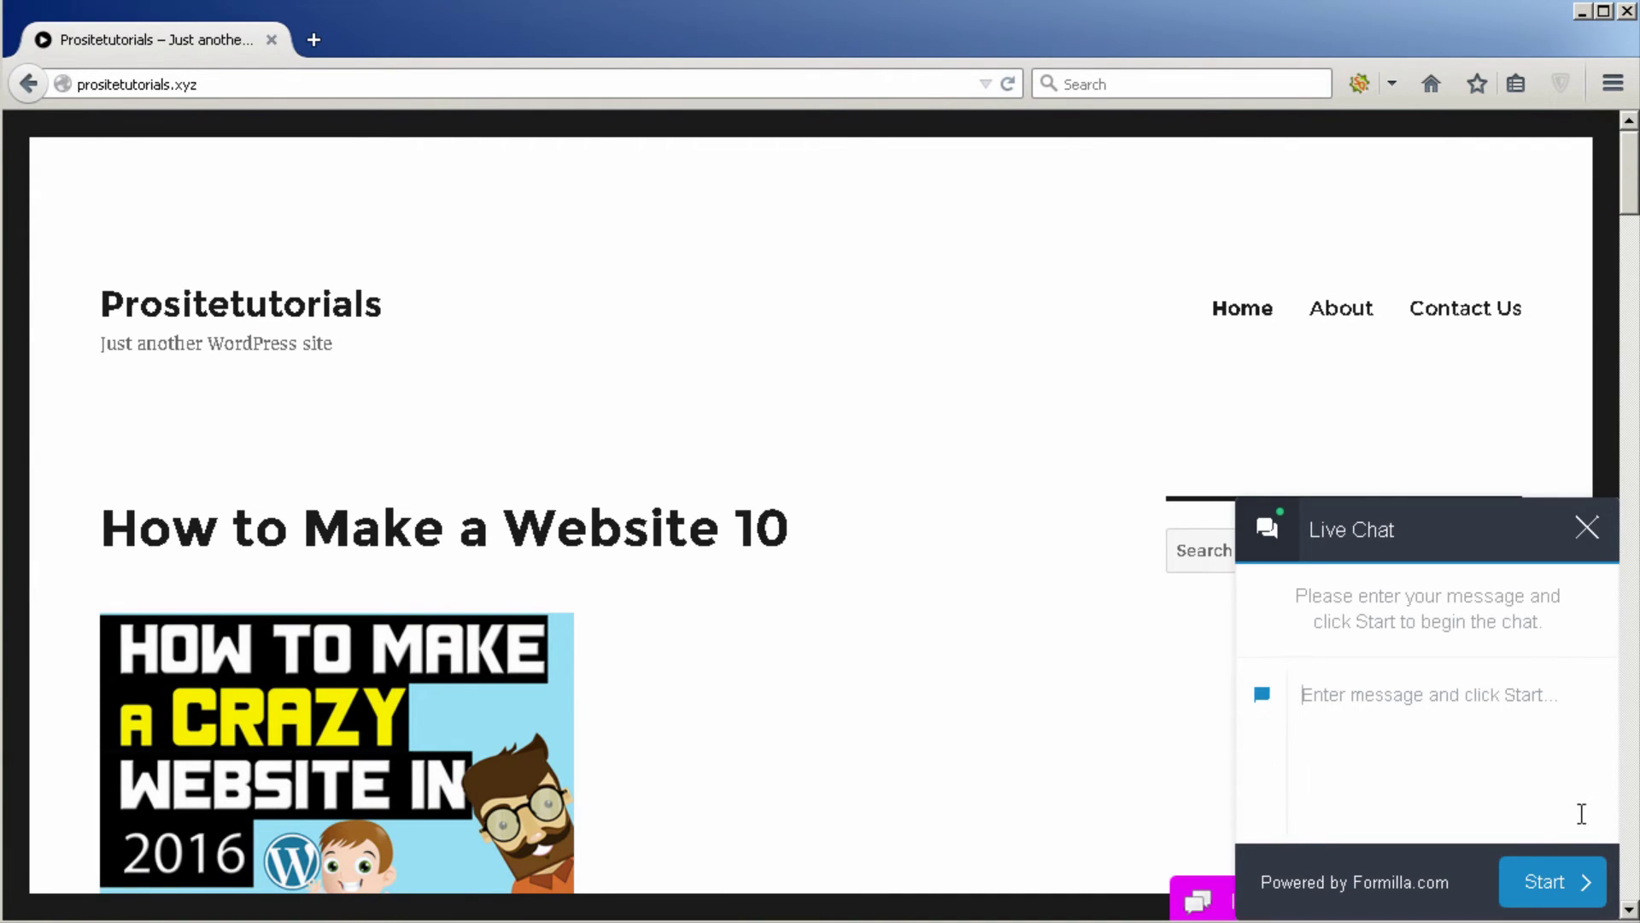
type("hi,")
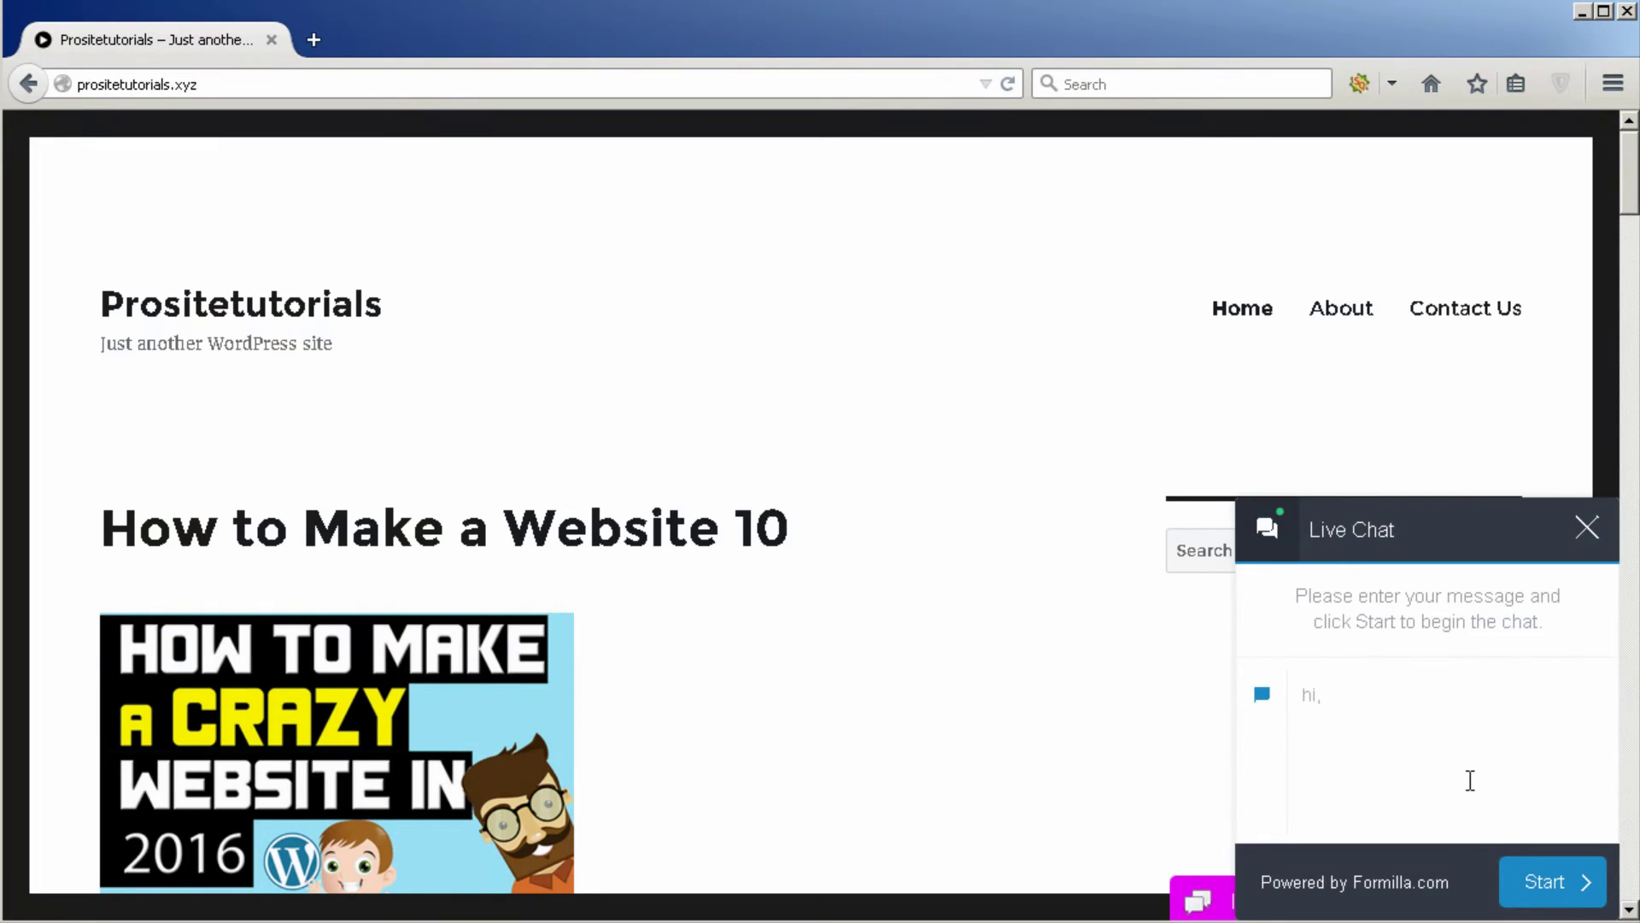
type(" how's your day going?")
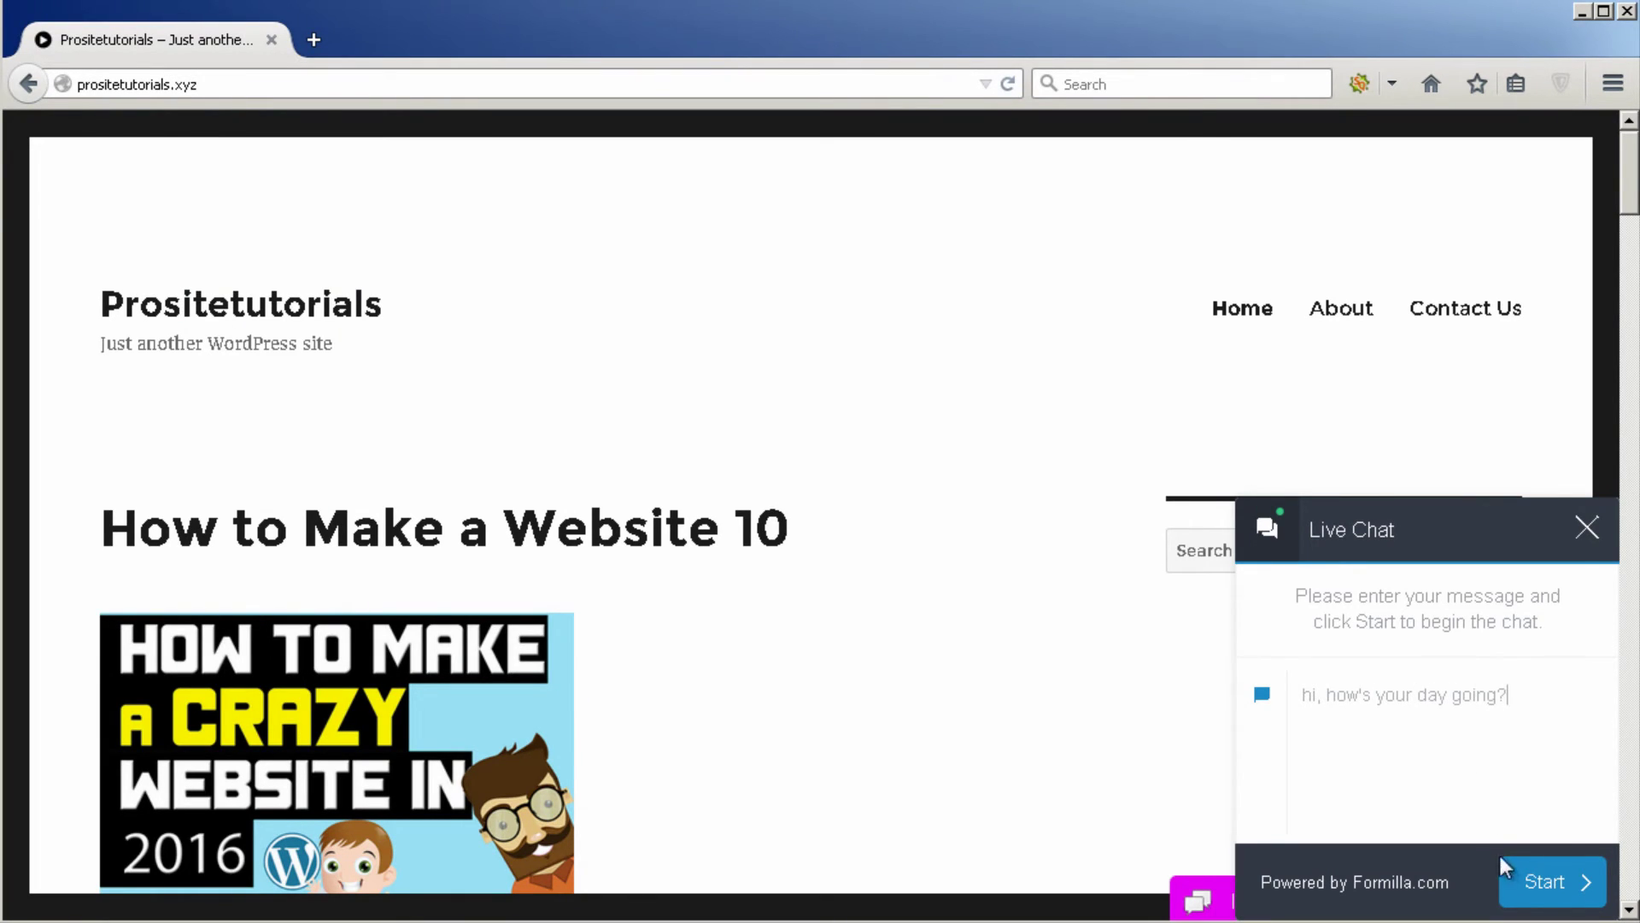
left_click(1570, 886)
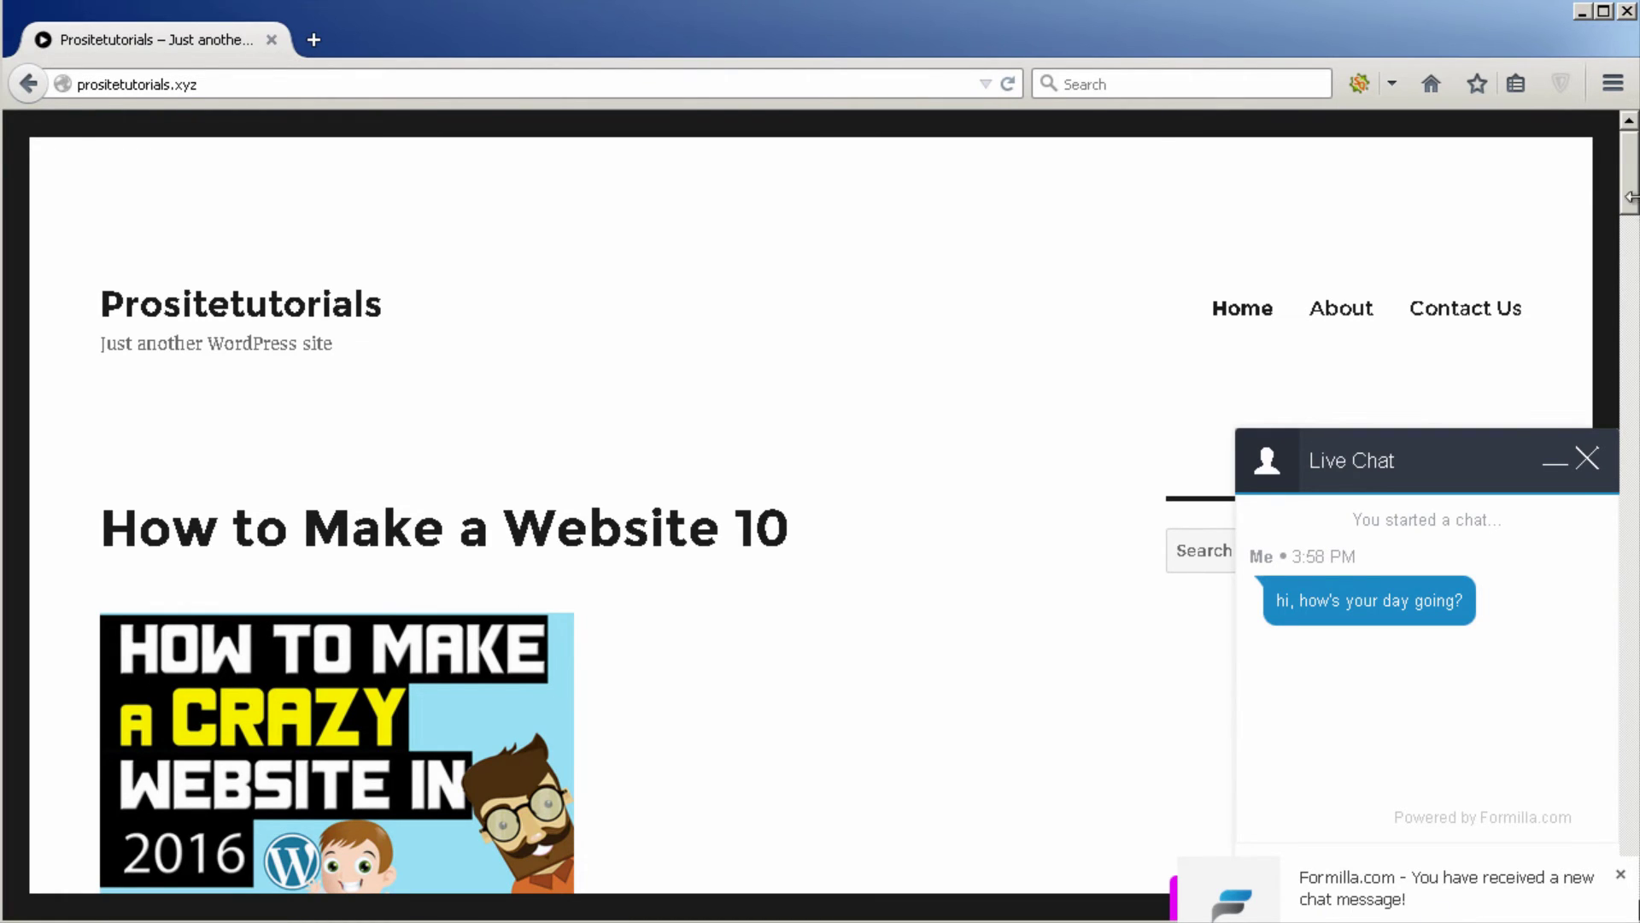
key("alt+Tab")
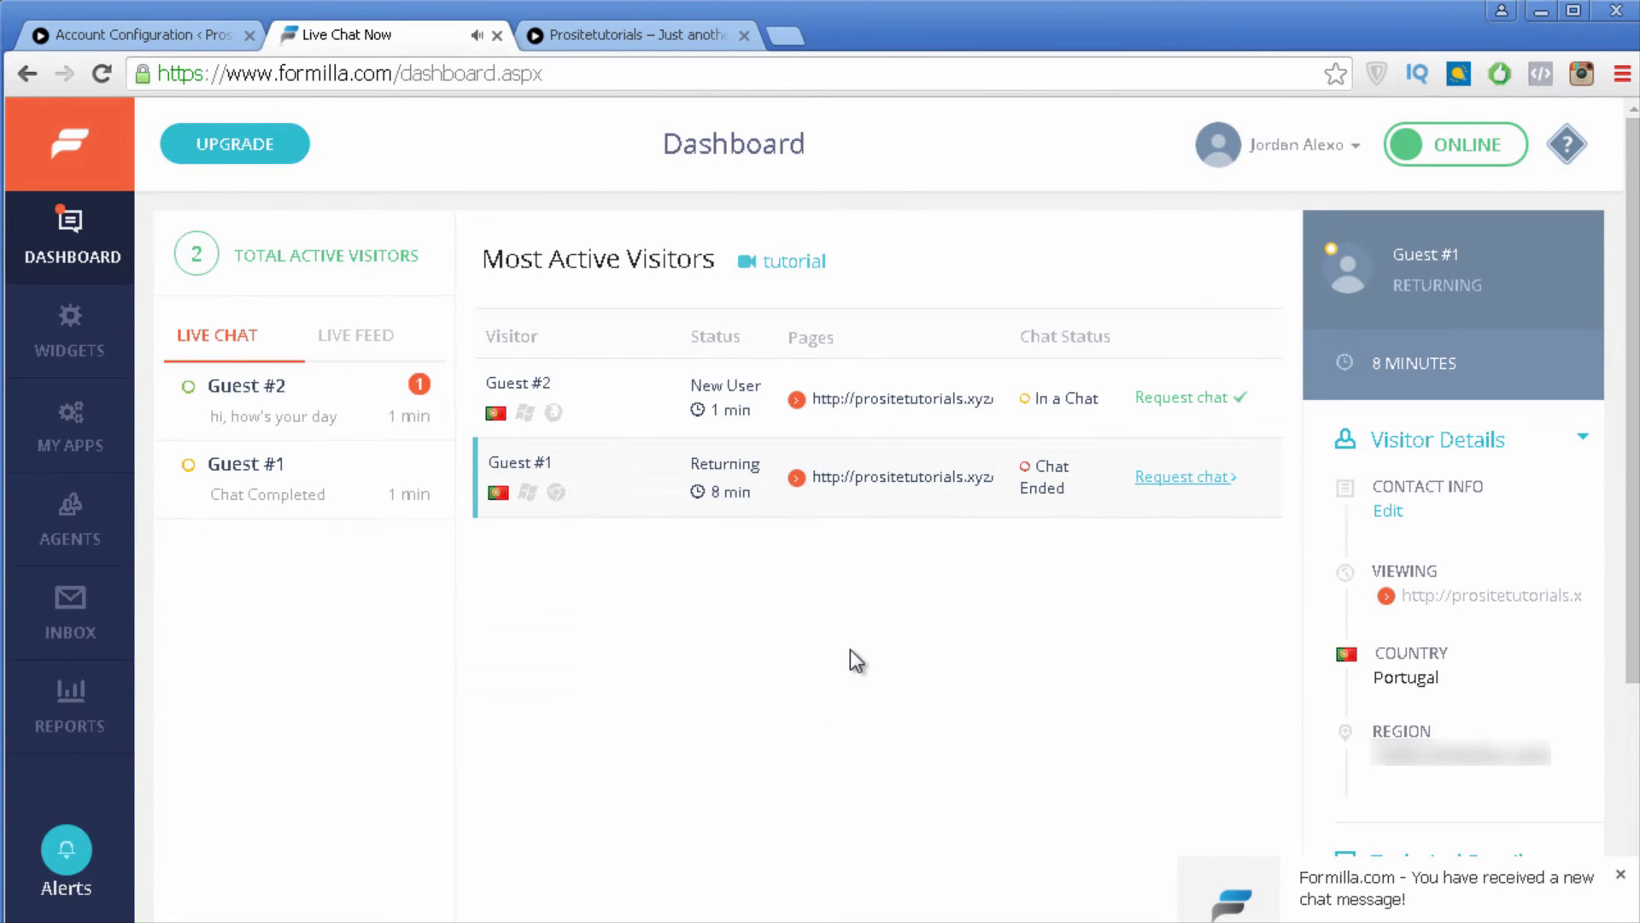
Disable new-message sound and new-visitor alerts, dismissing the session warnings.
left_click(62, 854)
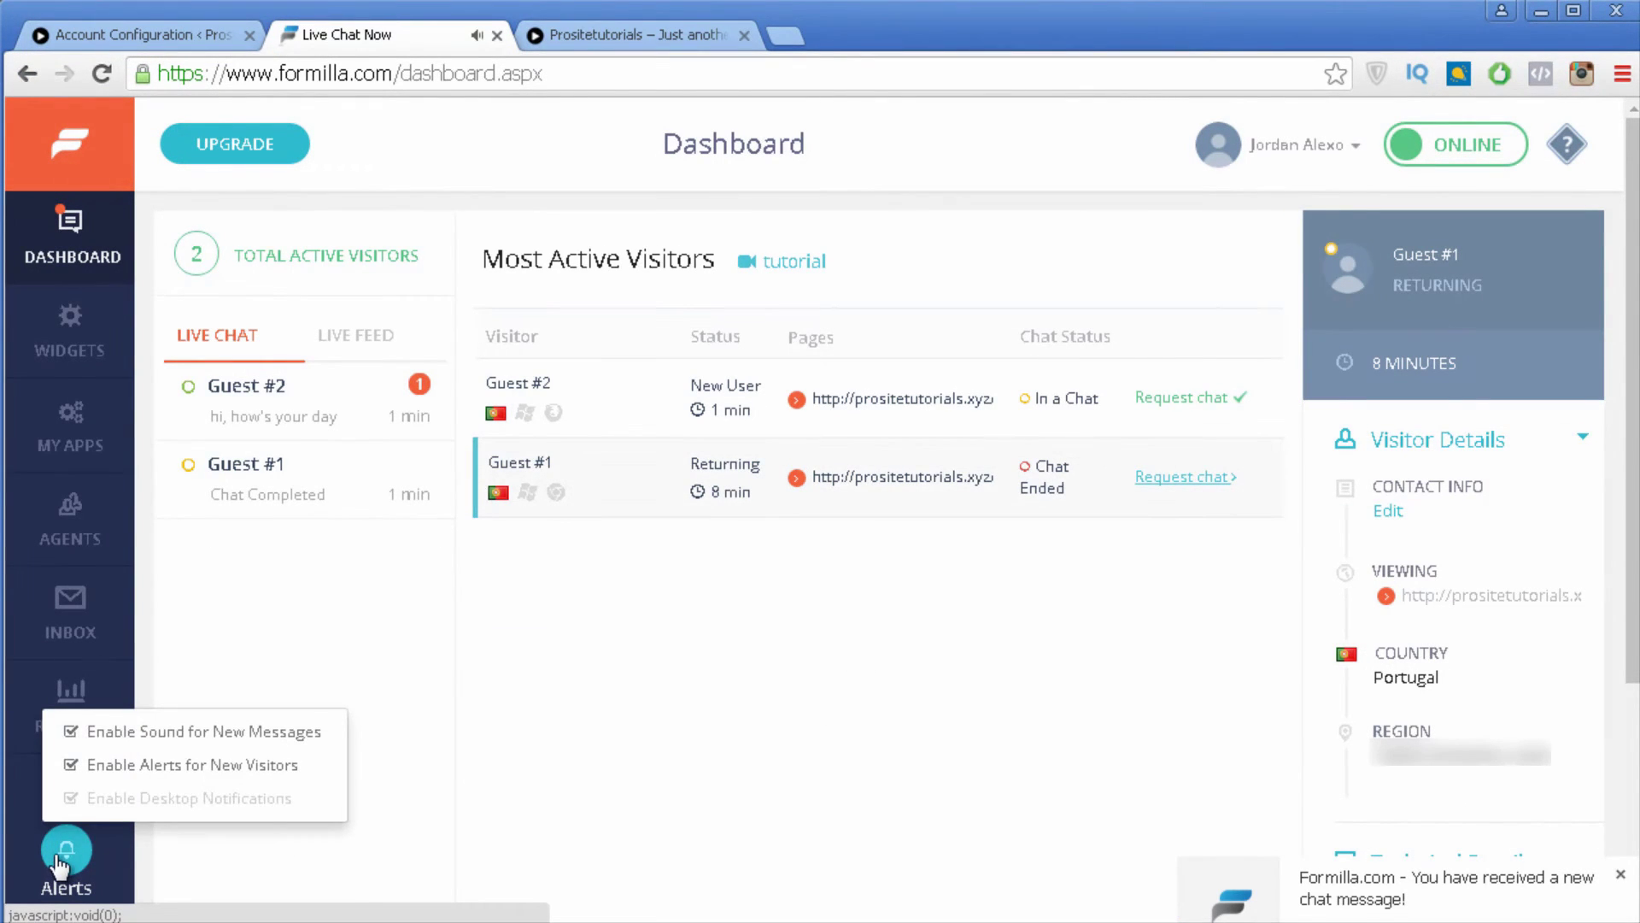
left_click(69, 730)
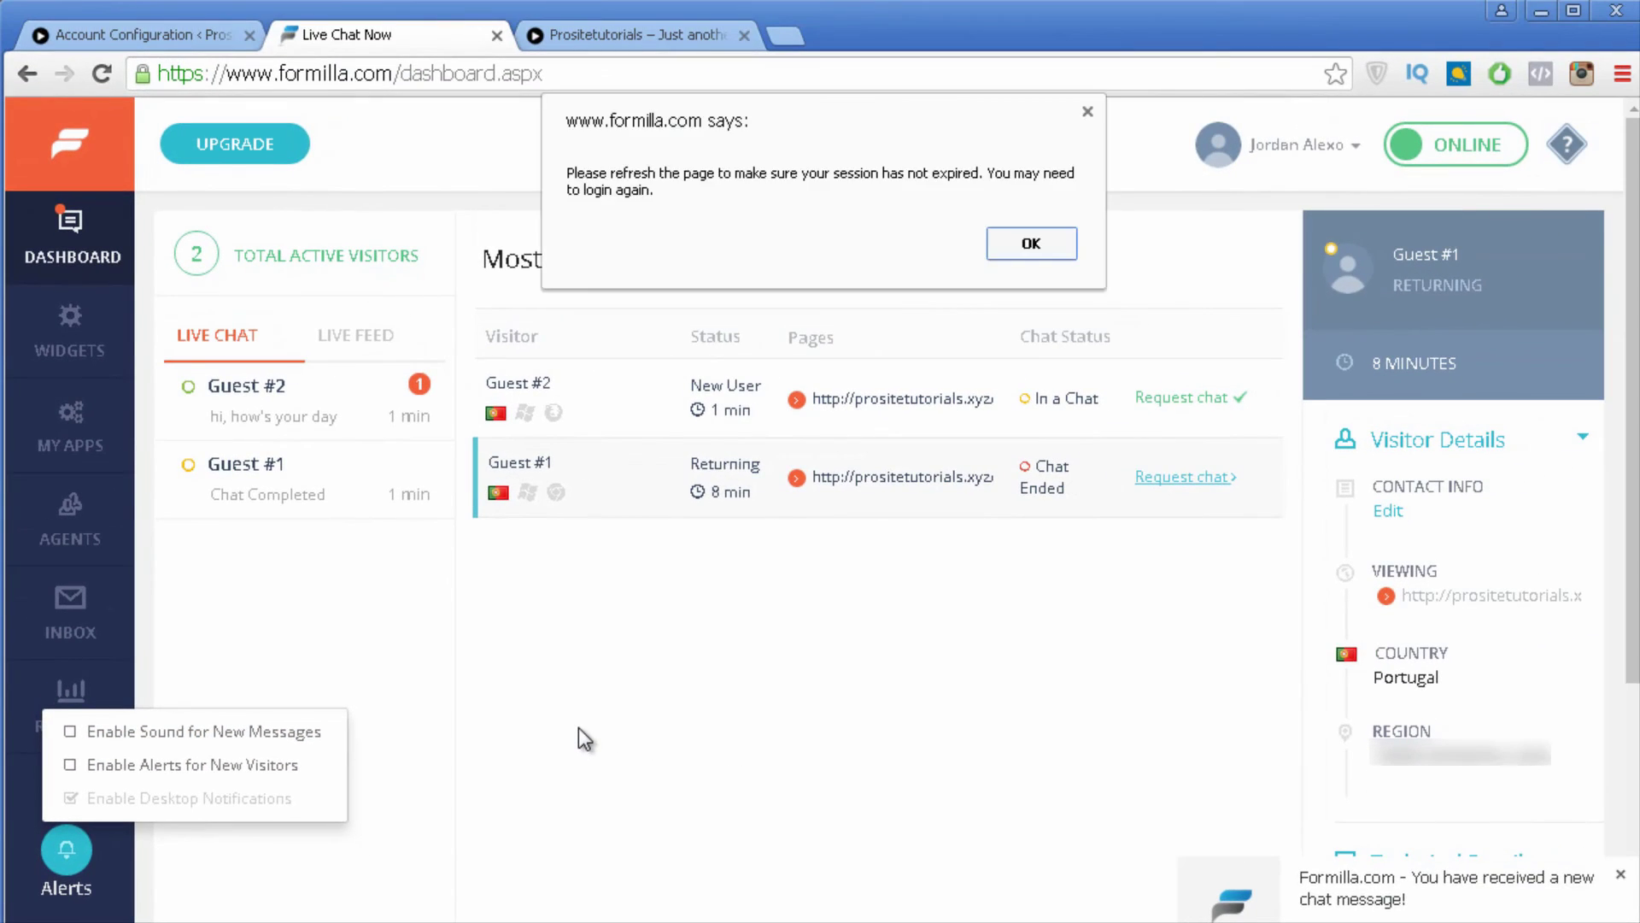
left_click(1028, 245)
left_click(1002, 295)
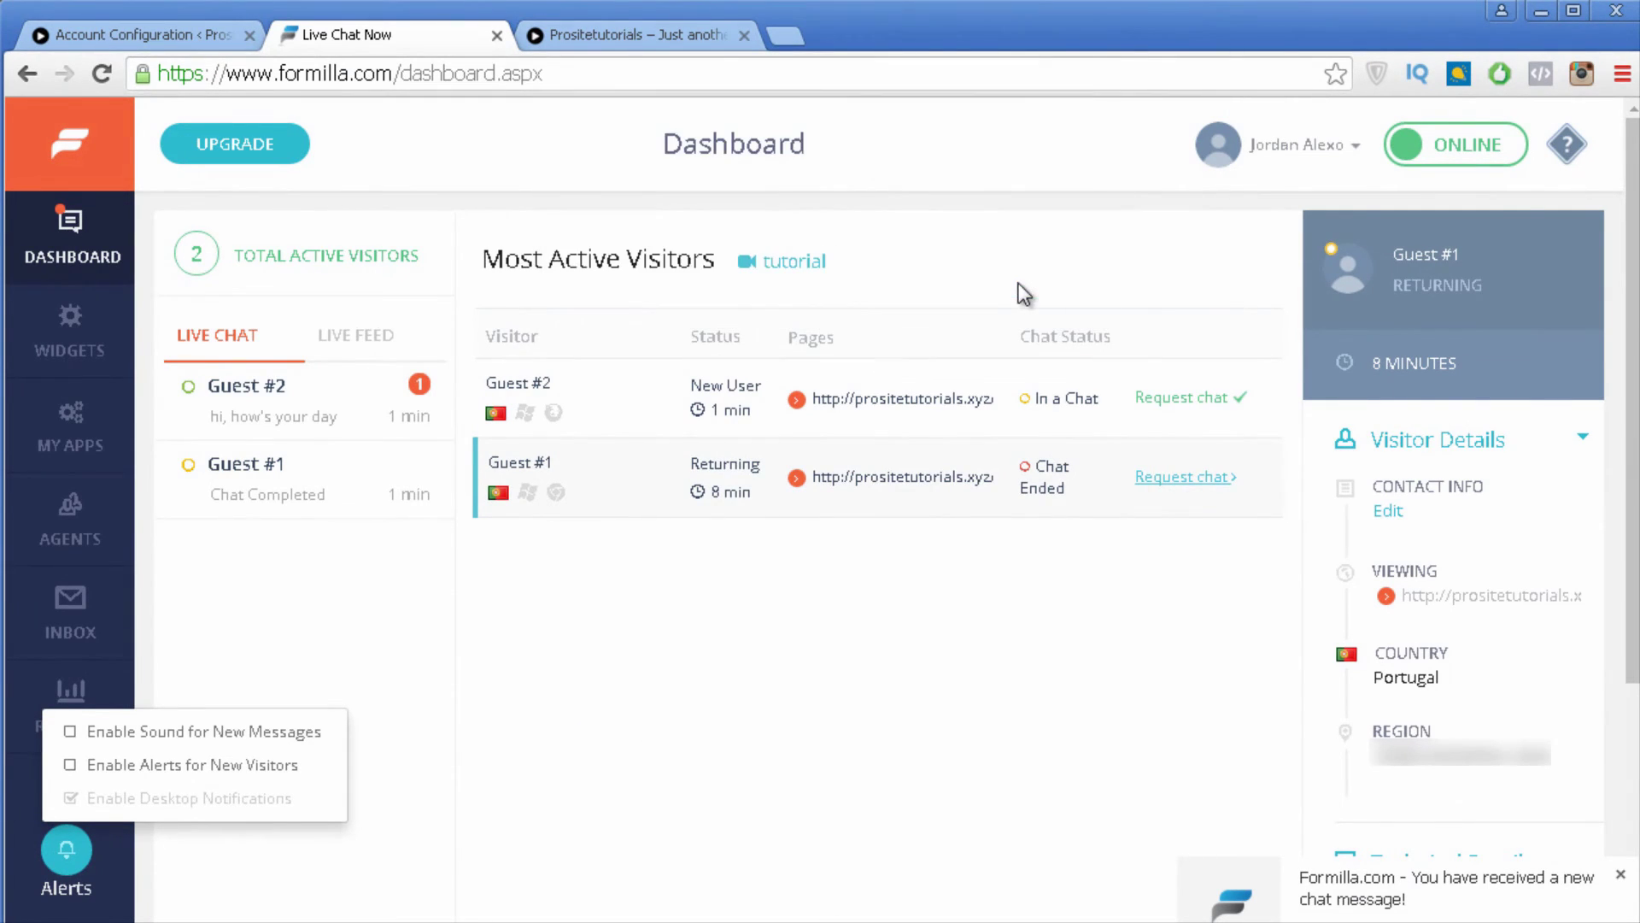
left_click(483, 765)
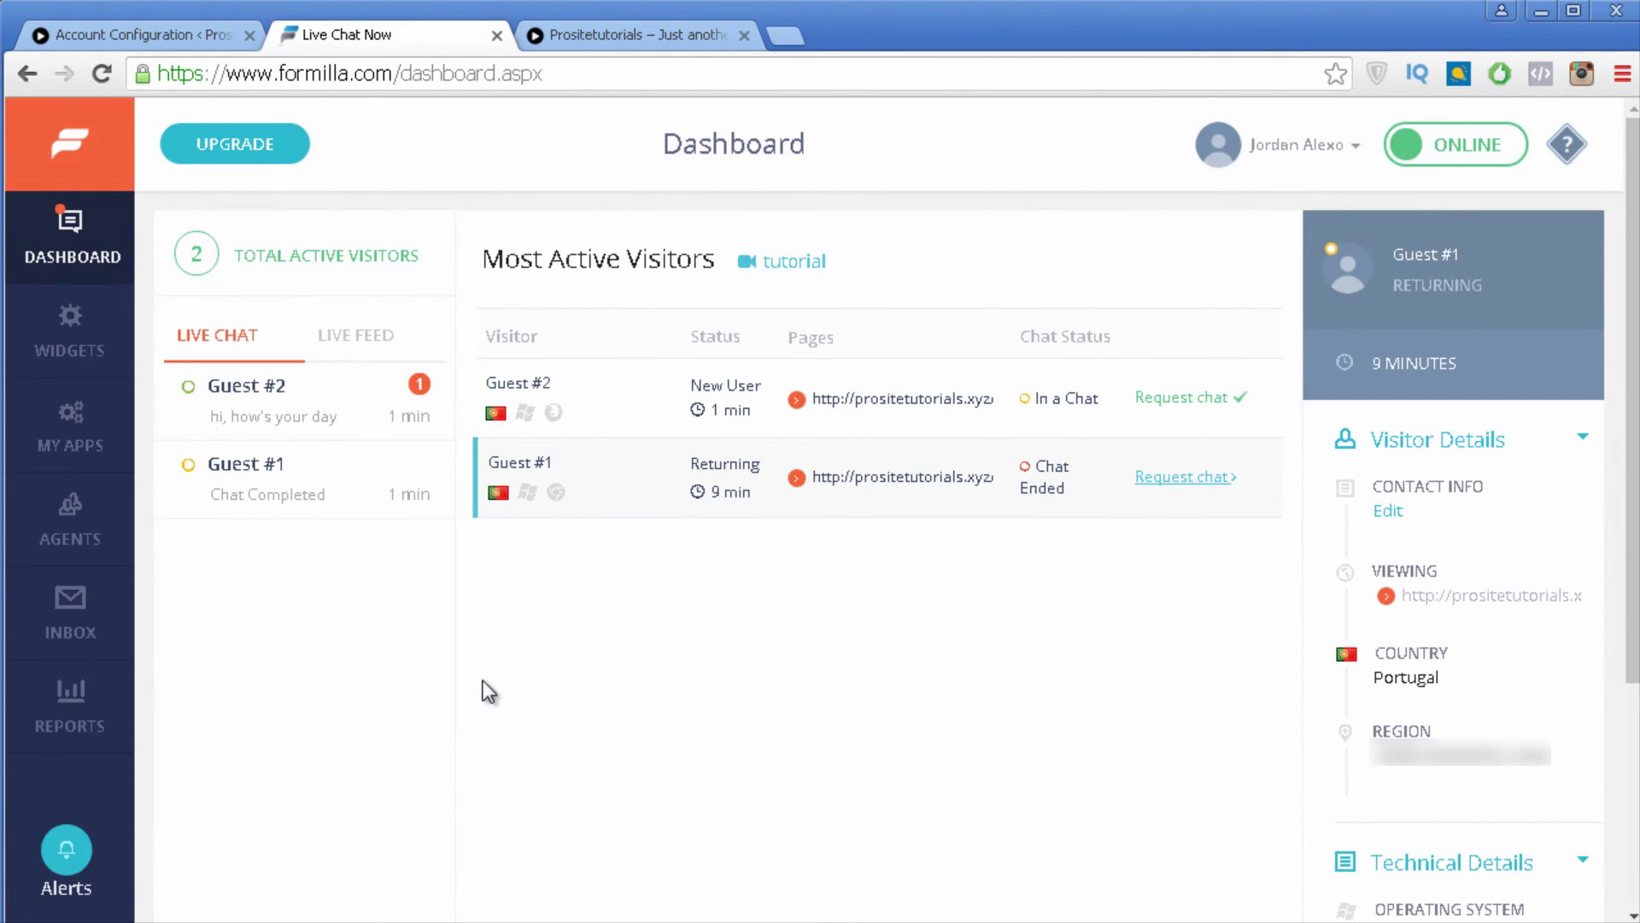
Reply to Guest #2 with "I am well, and how's your day going?" and switch to the site.
left_click(318, 431)
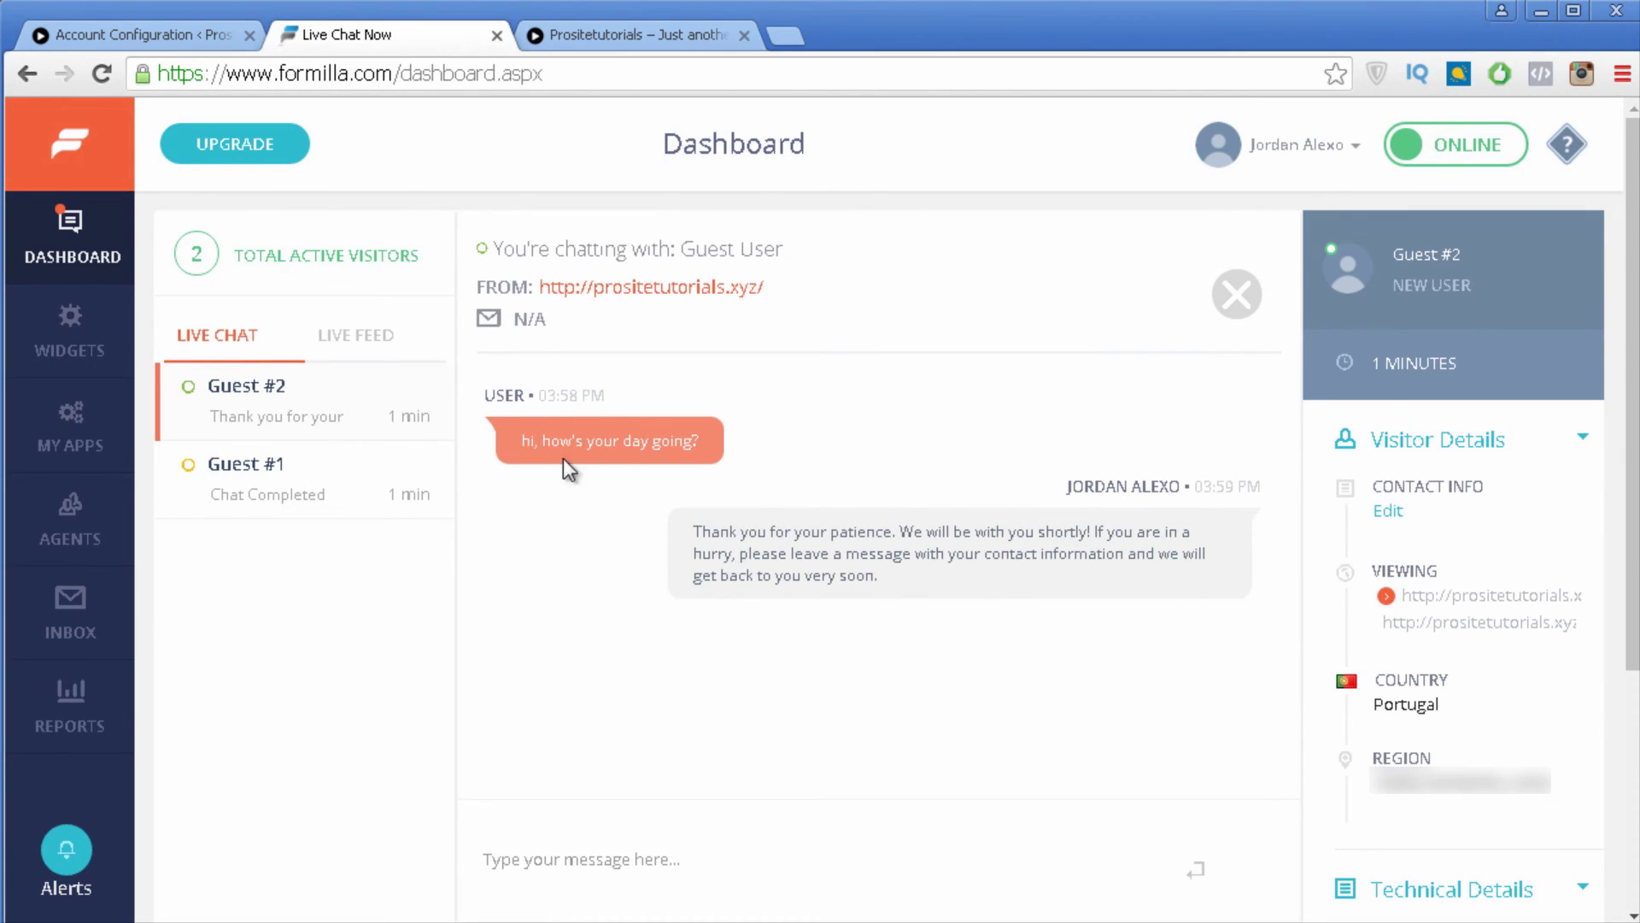
left_click(597, 856)
type("I am well, a")
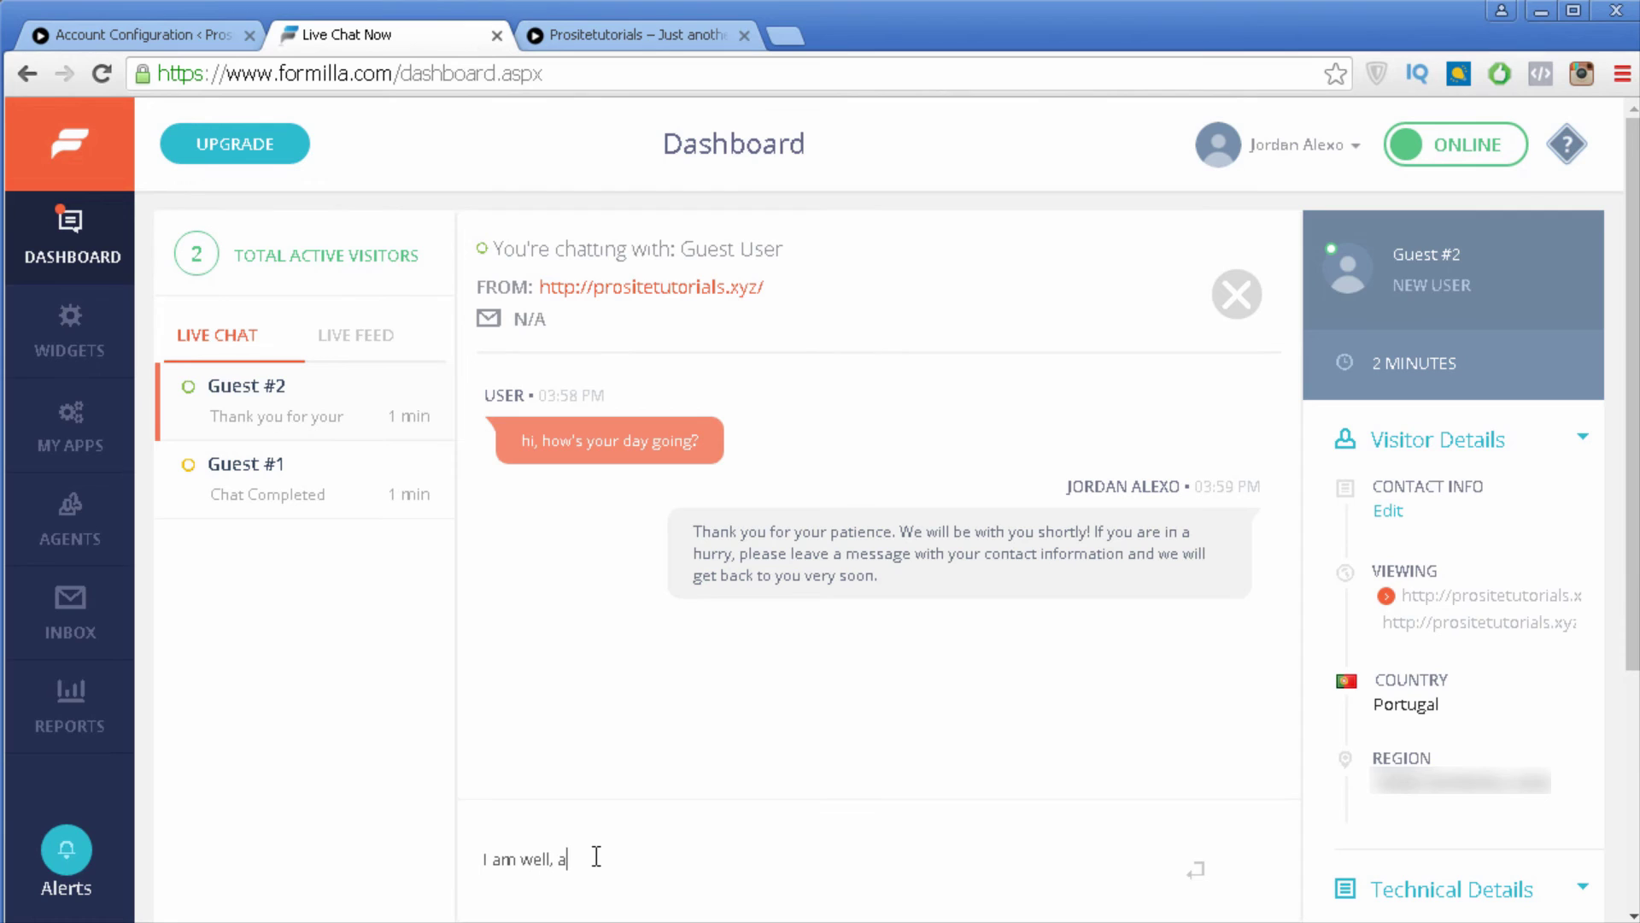
type("nd how's your")
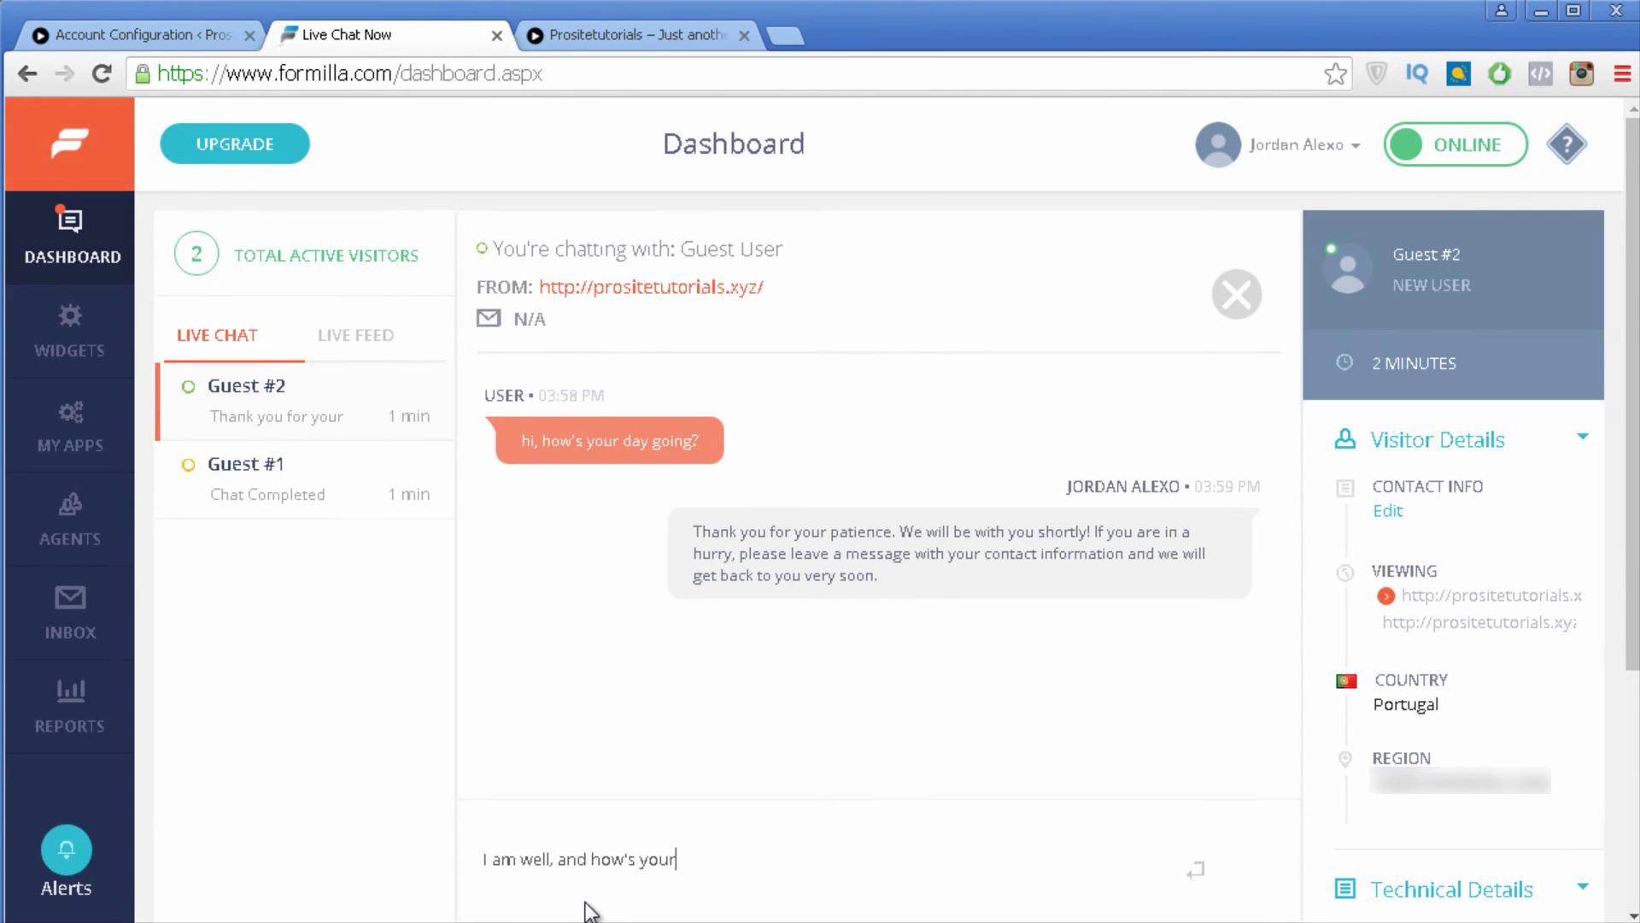
type(" day going?")
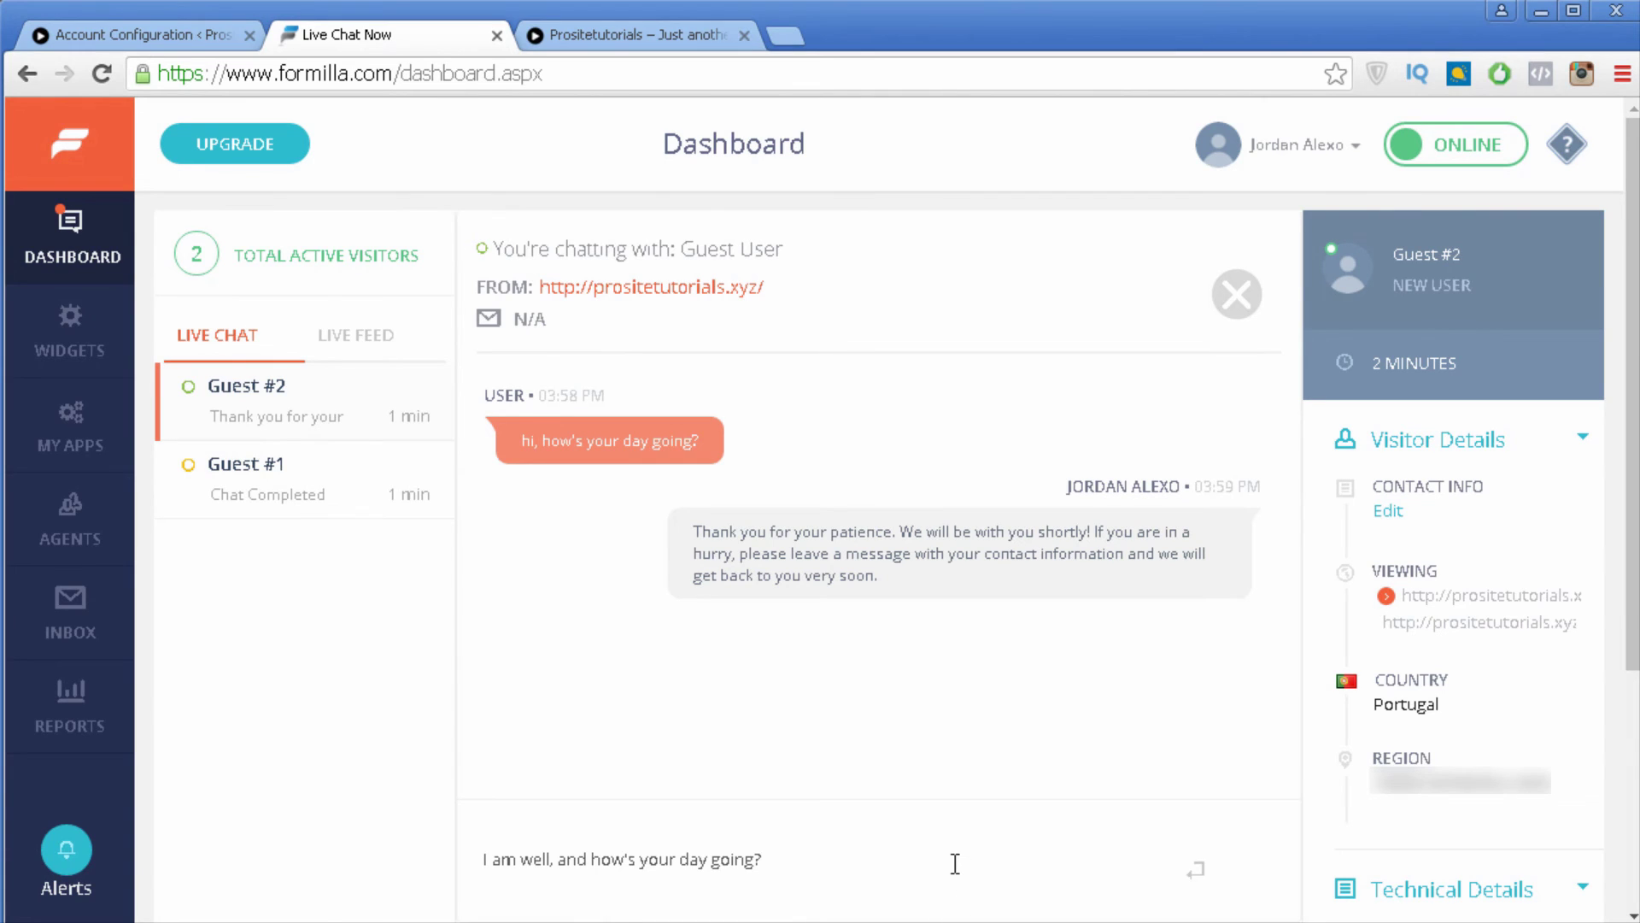
key("Return")
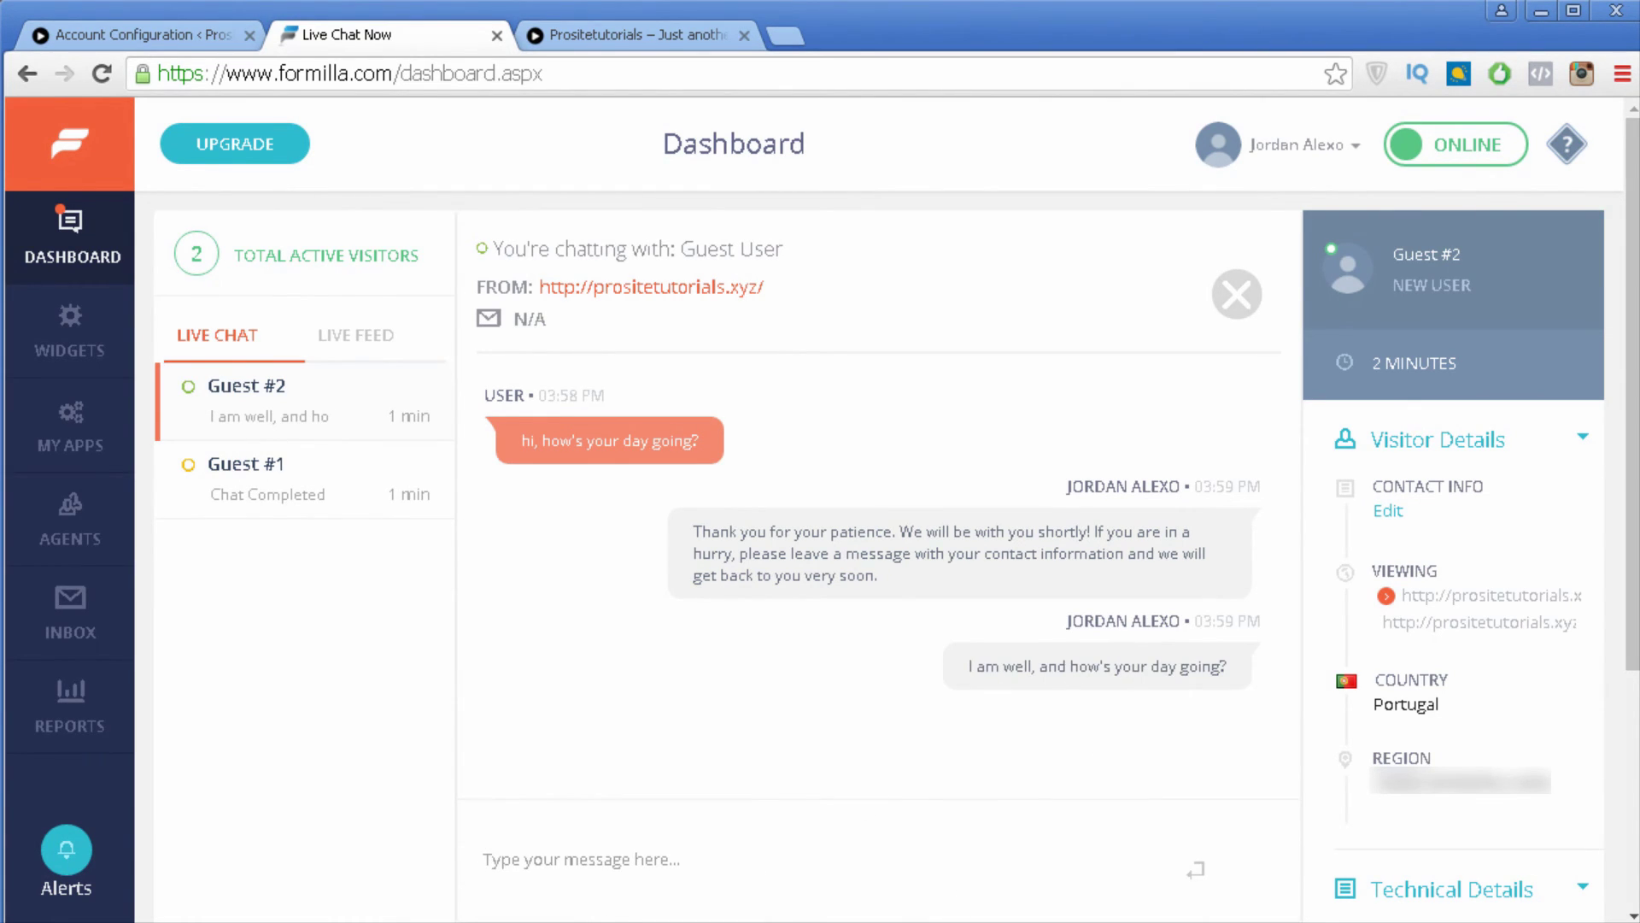
key("alt+Tab")
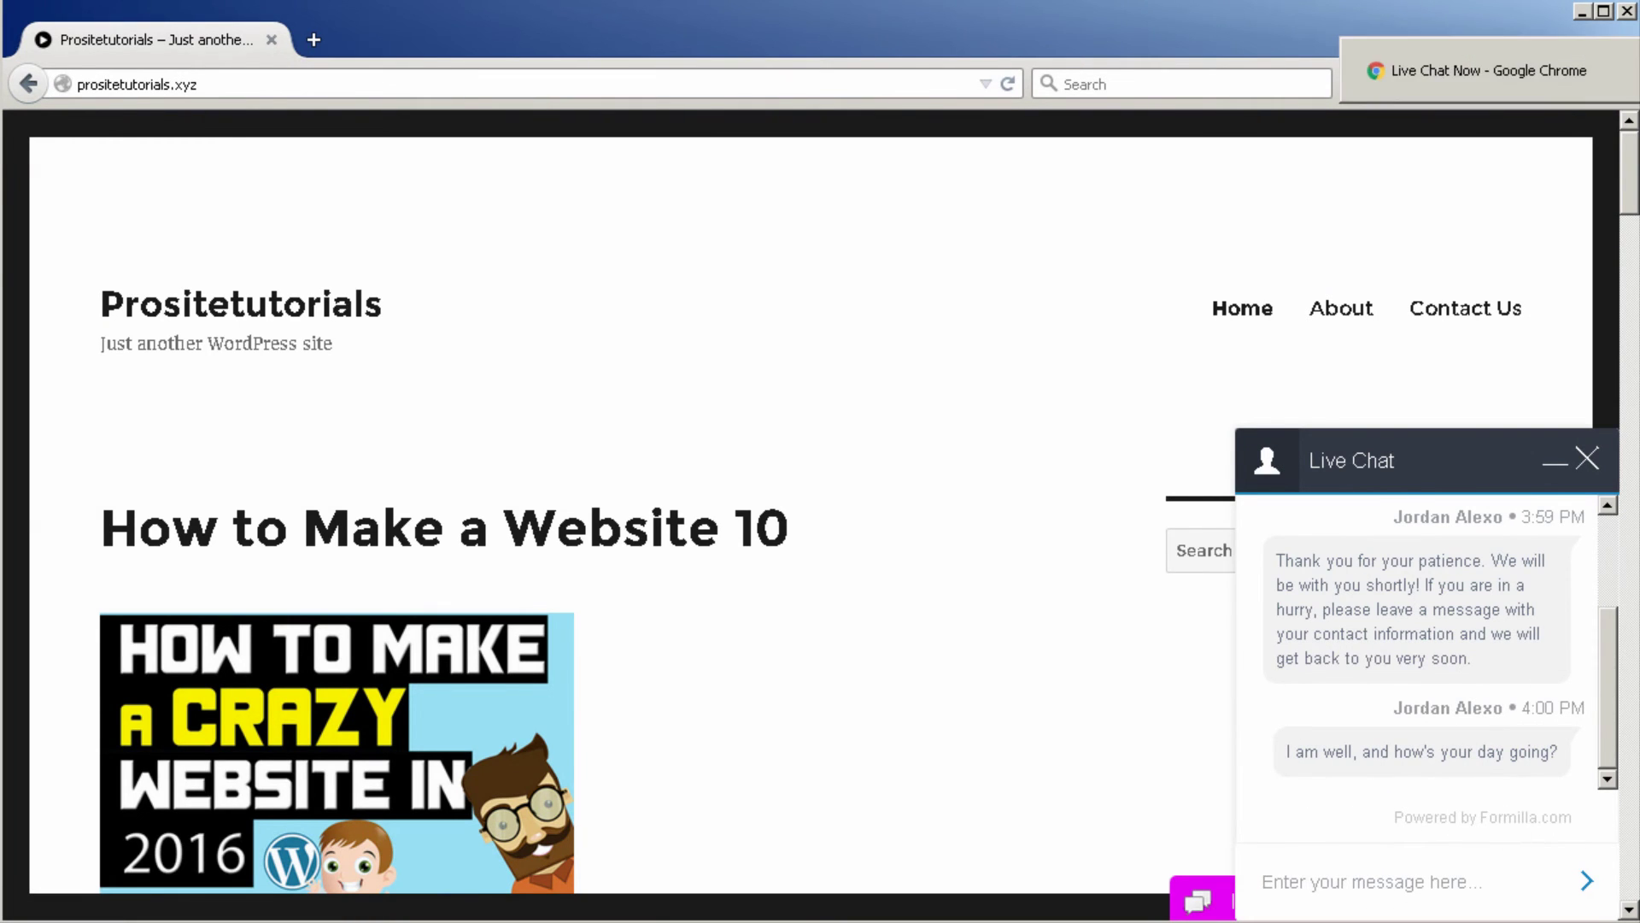
Confirm the reply shows in the site's chat widget, then switch back to Formilla.
key("alt+Tab")
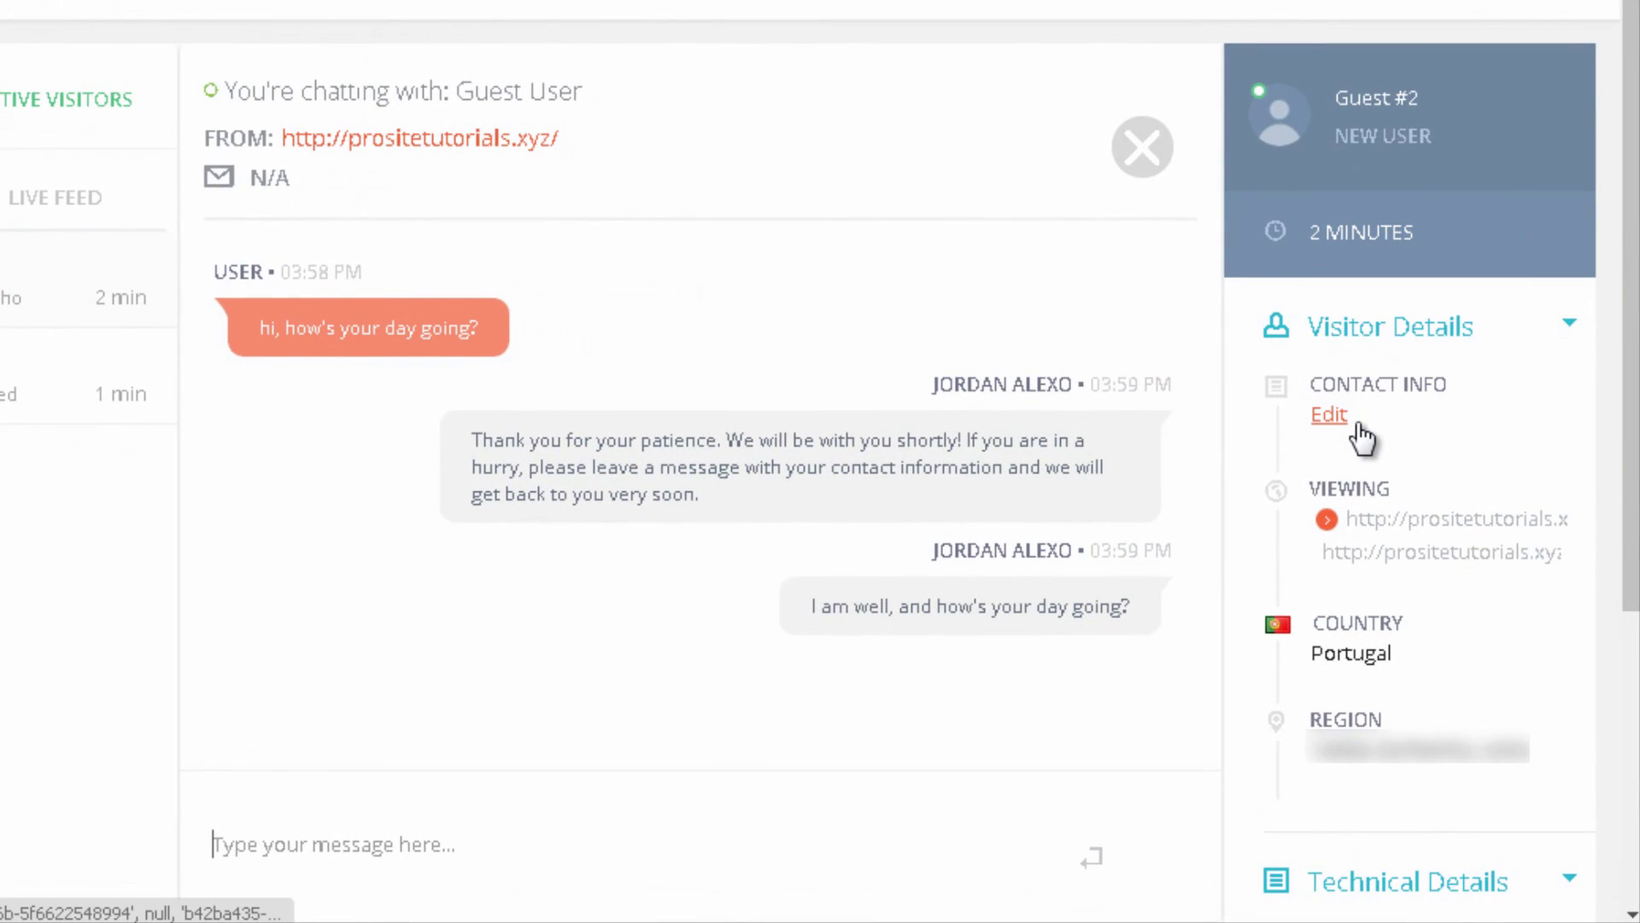
left_click(1334, 417)
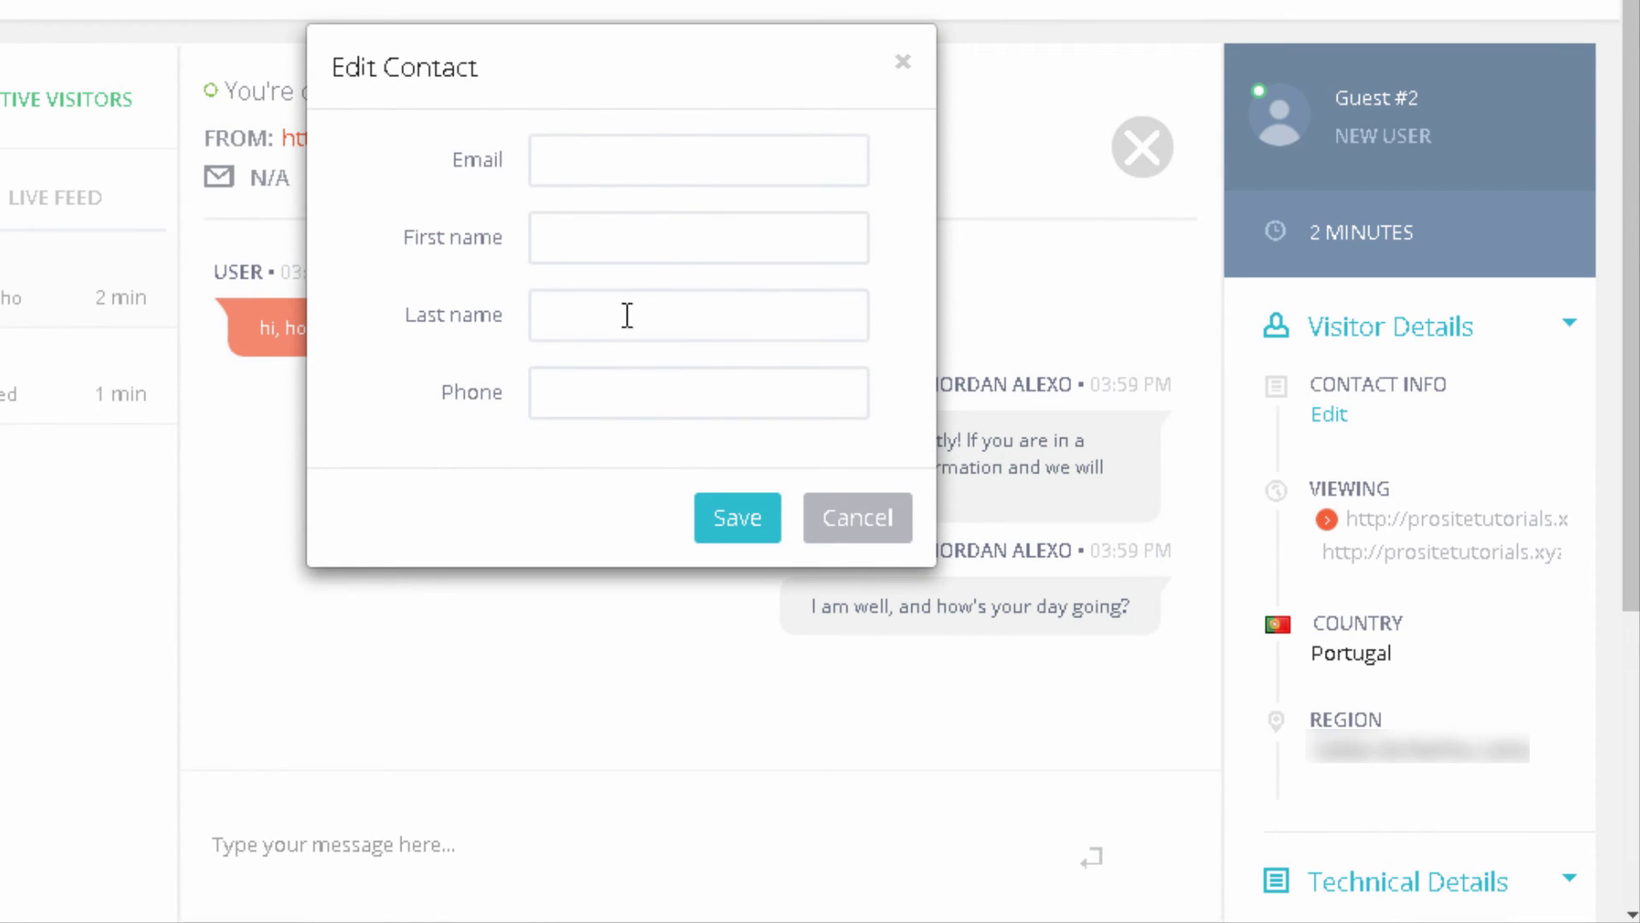
left_click(903, 61)
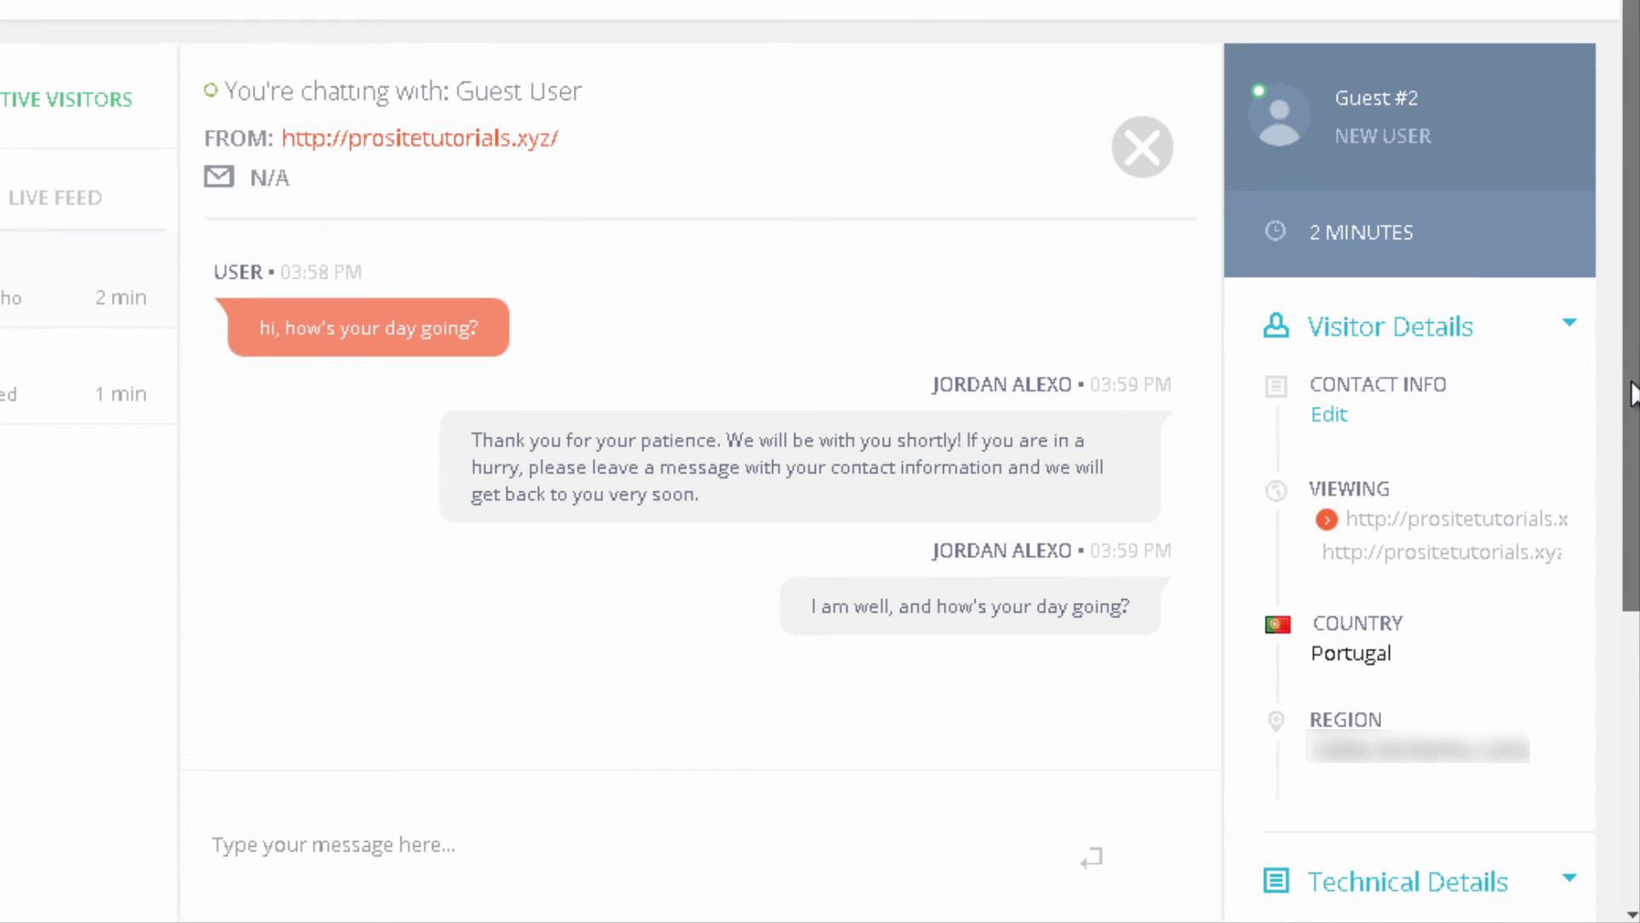
left_click_drag(1632, 386, 1631, 397)
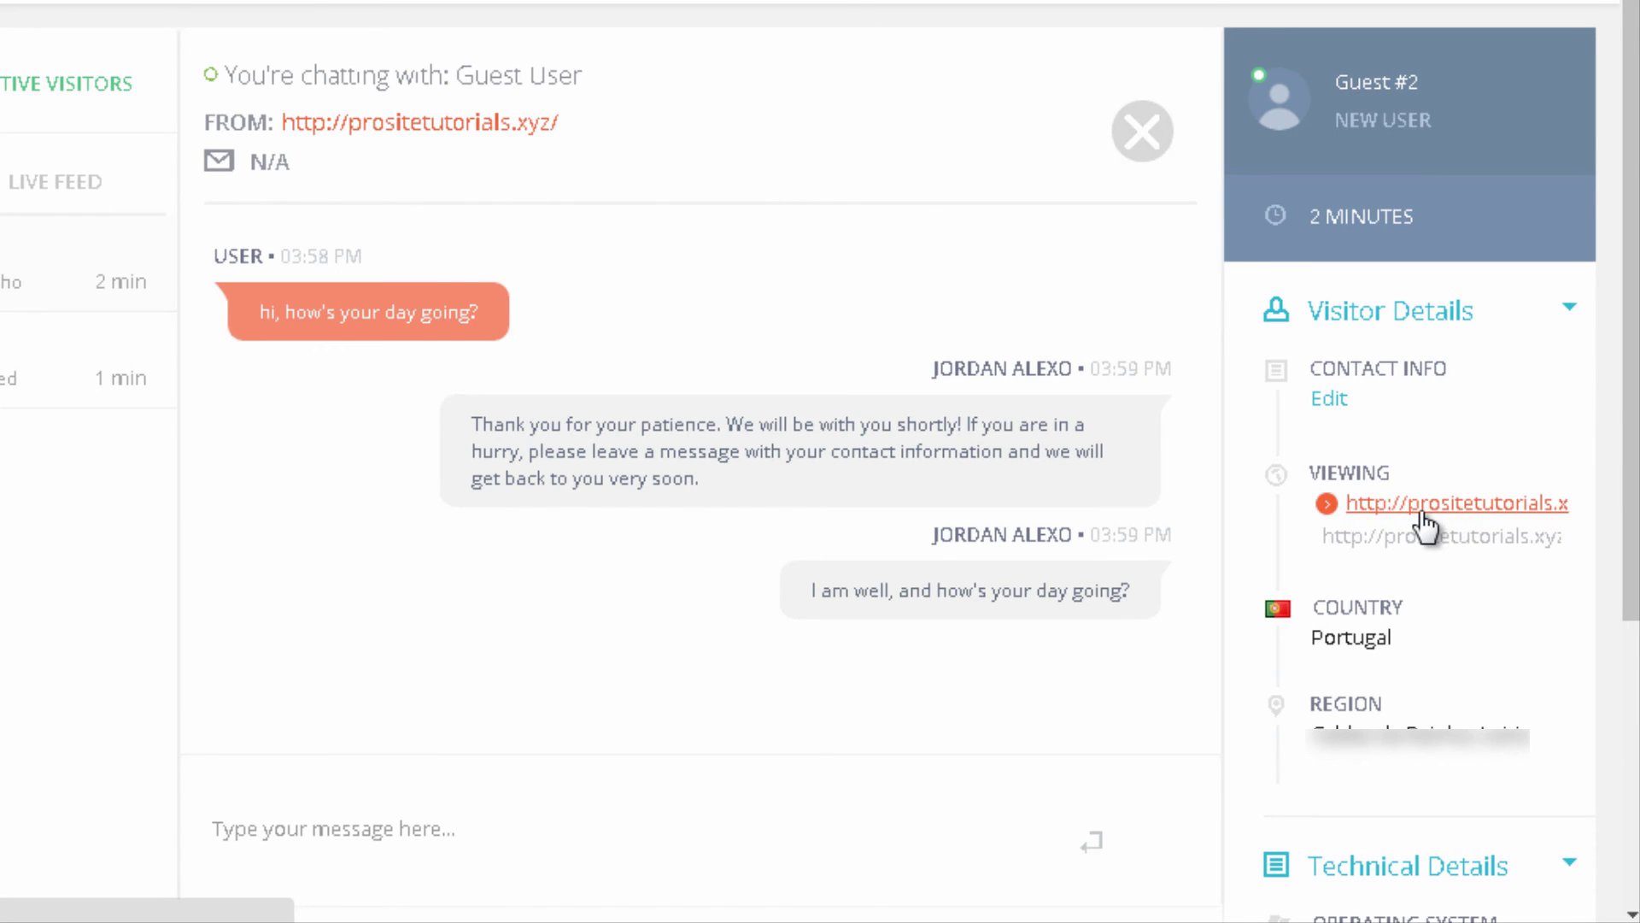
left_click_drag(1632, 520, 1611, 763)
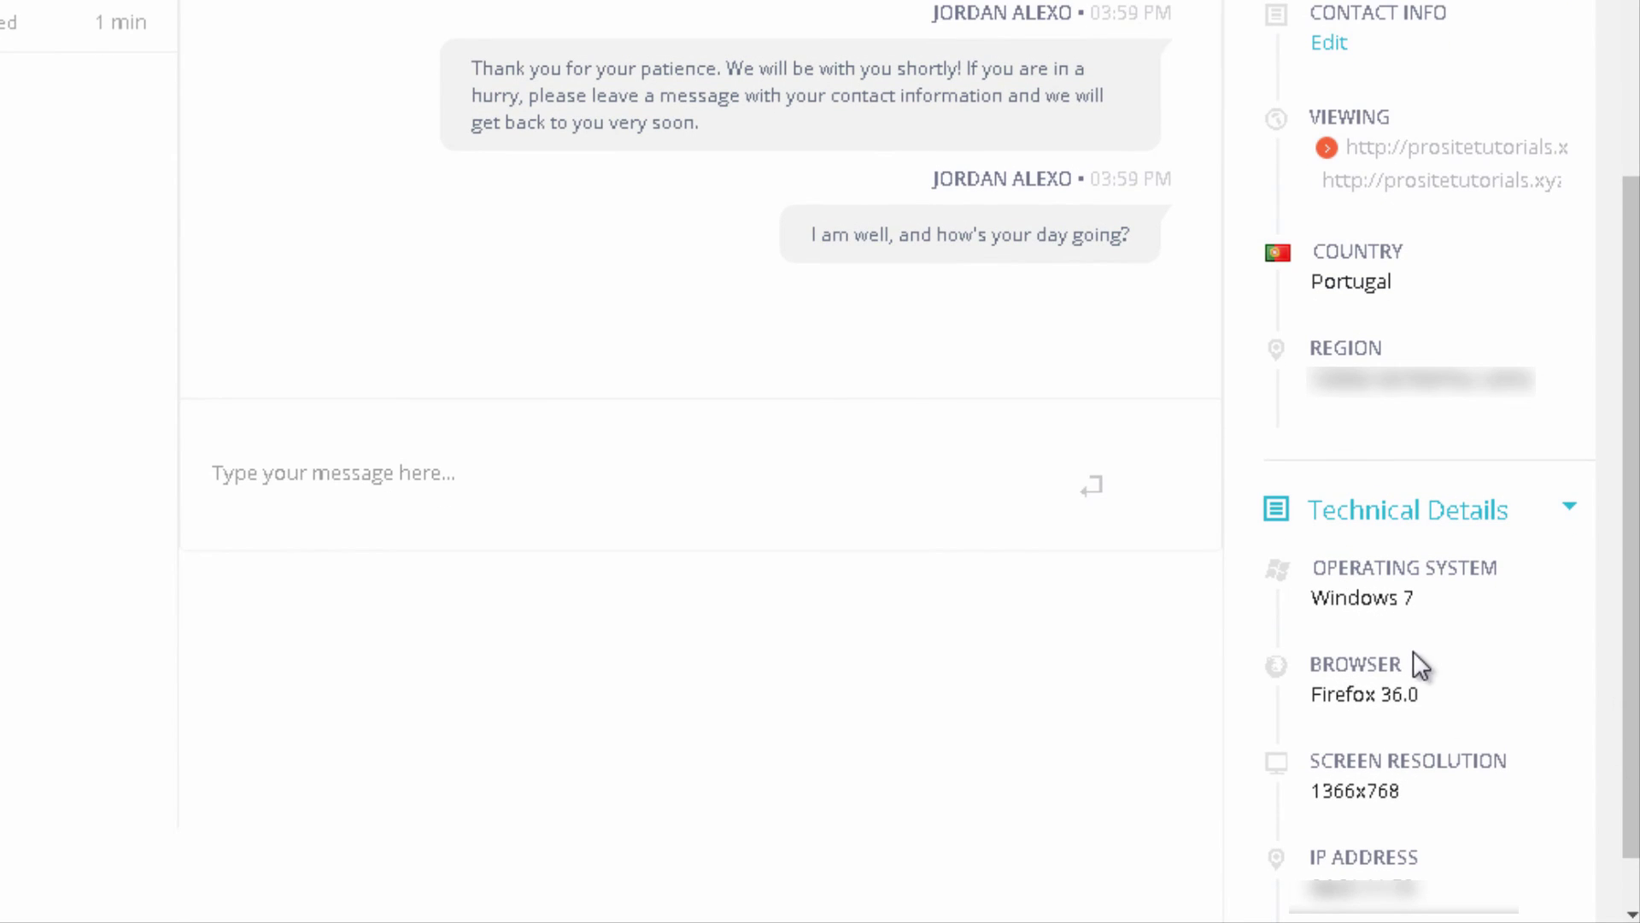
scroll(1423, 600, "down", 1)
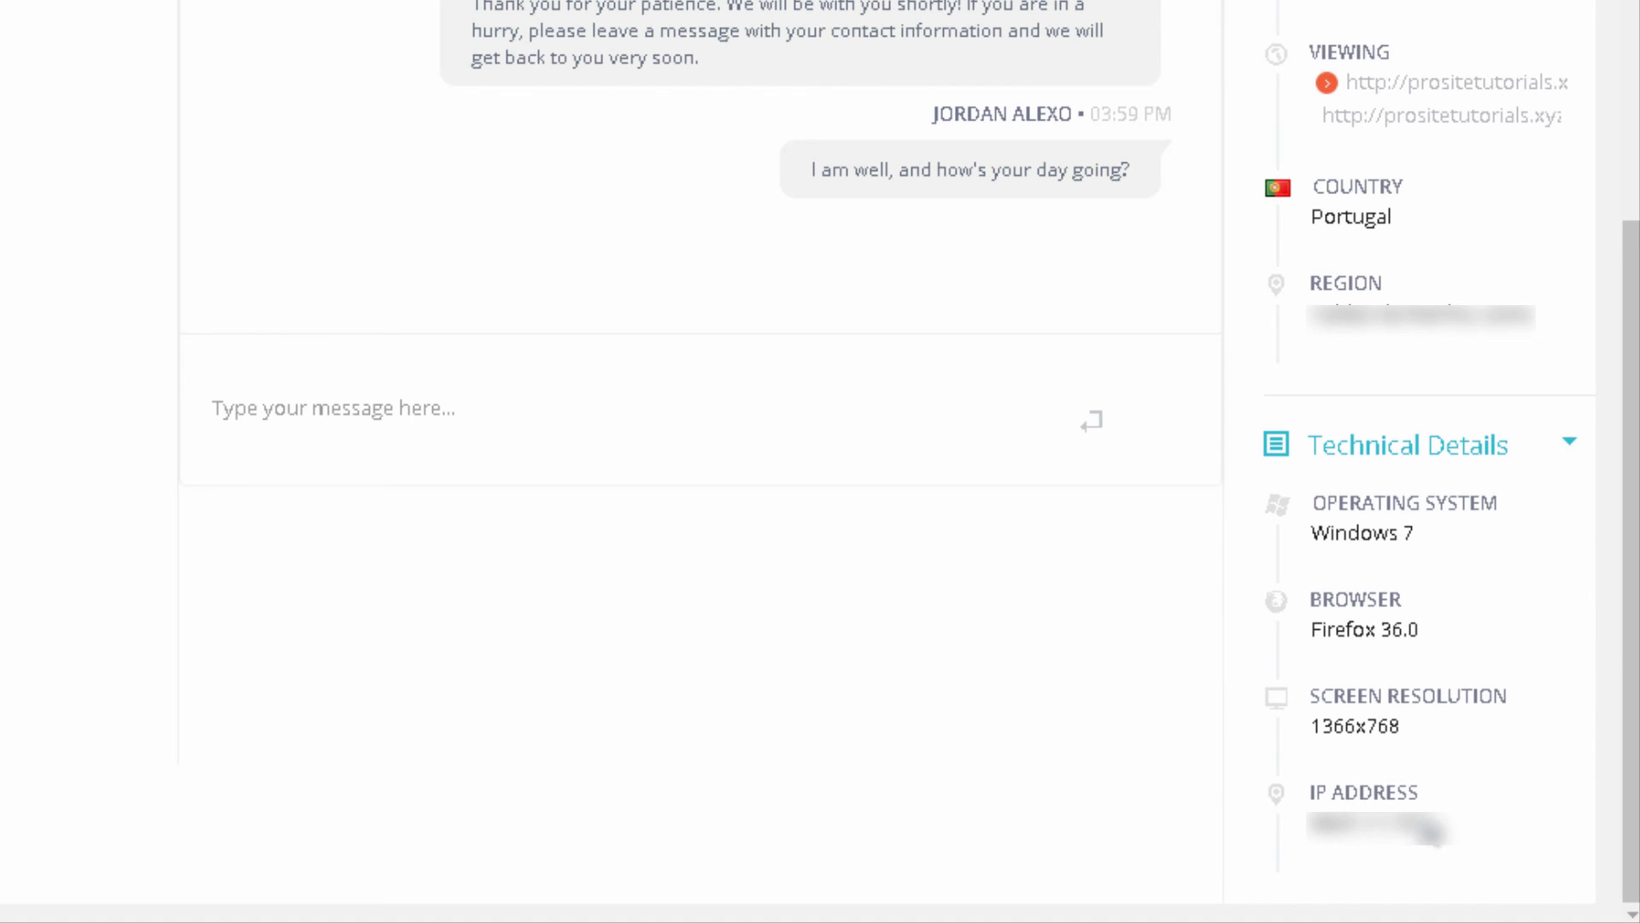
scroll(1422, 734, "up", 2)
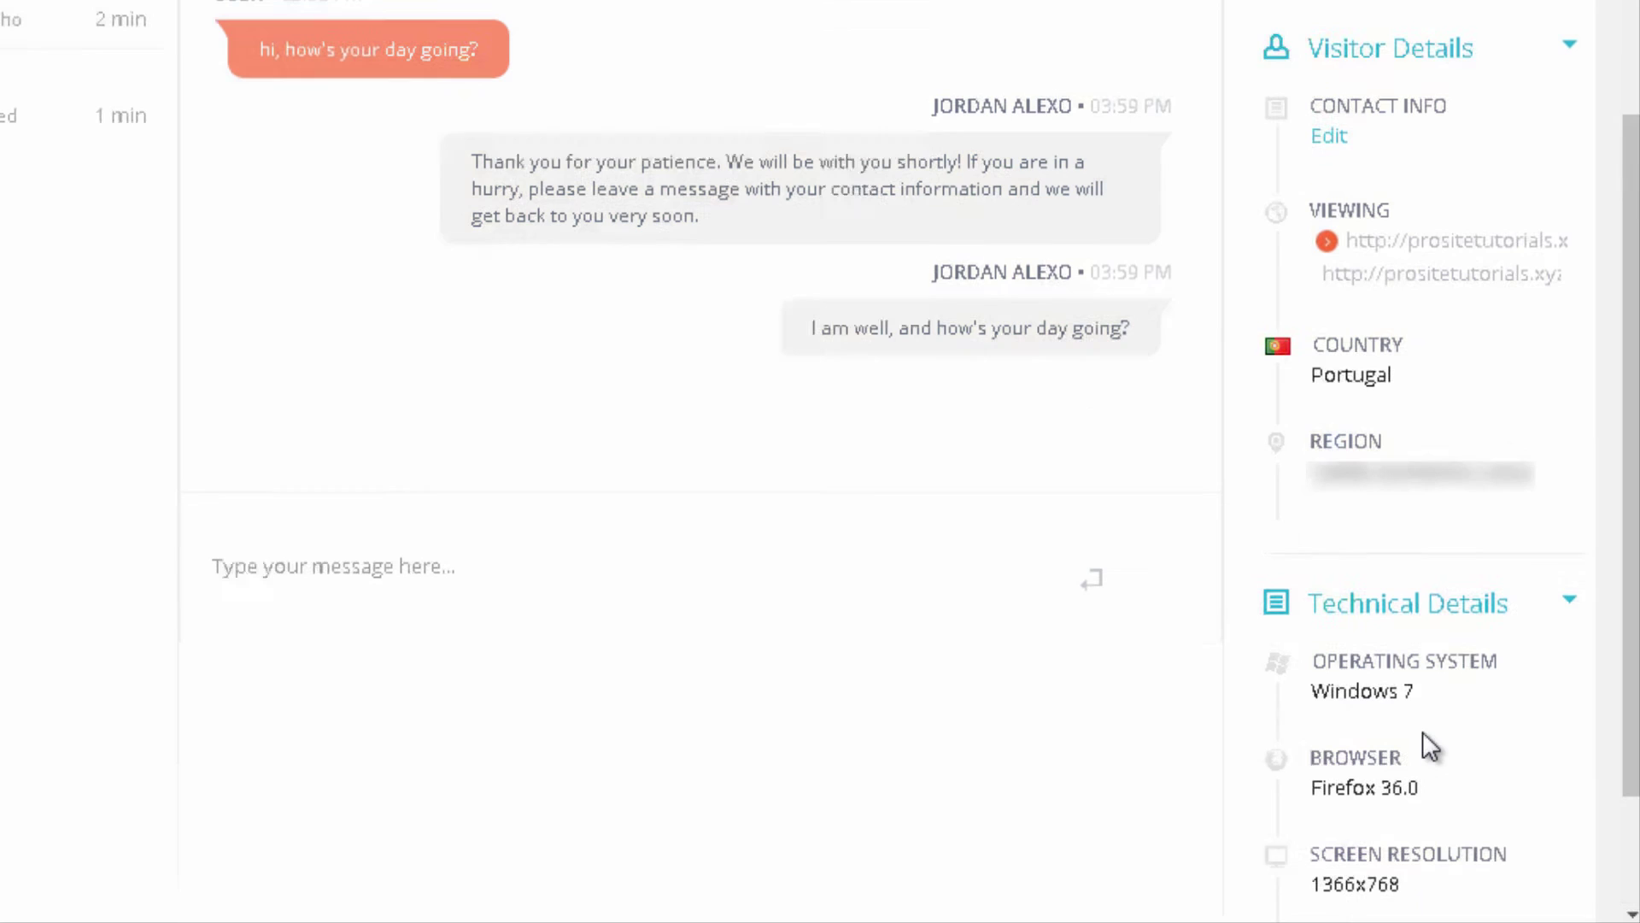
scroll(1422, 731, "up", 3)
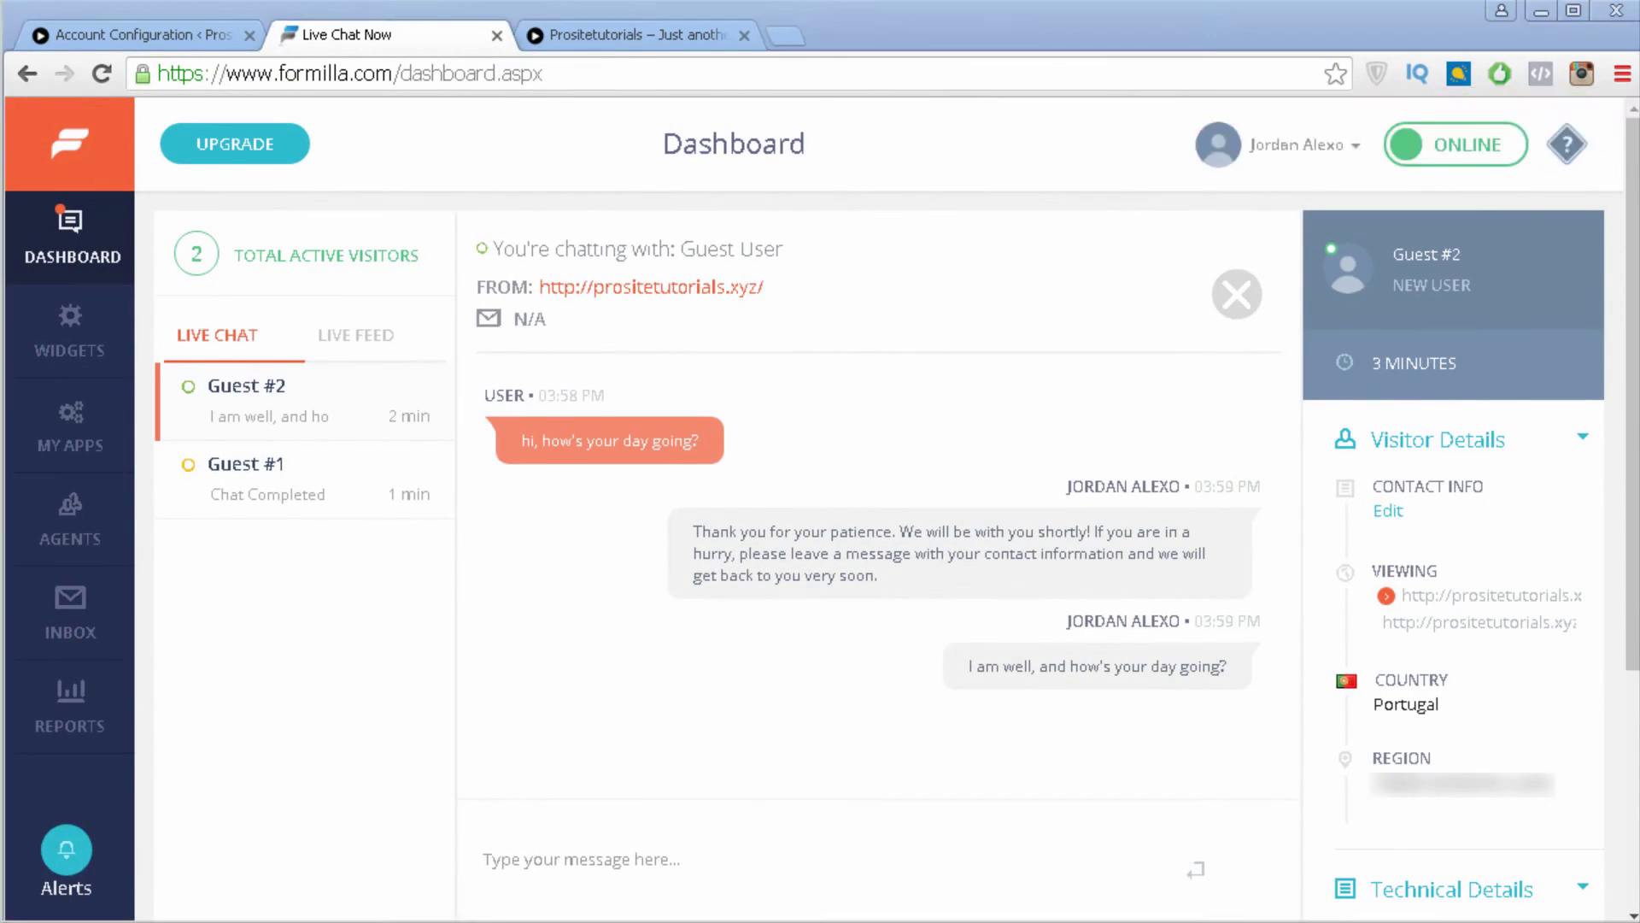
Close and confirm ending the chat in the site's widget, then return to Formilla.
key("alt+Tab")
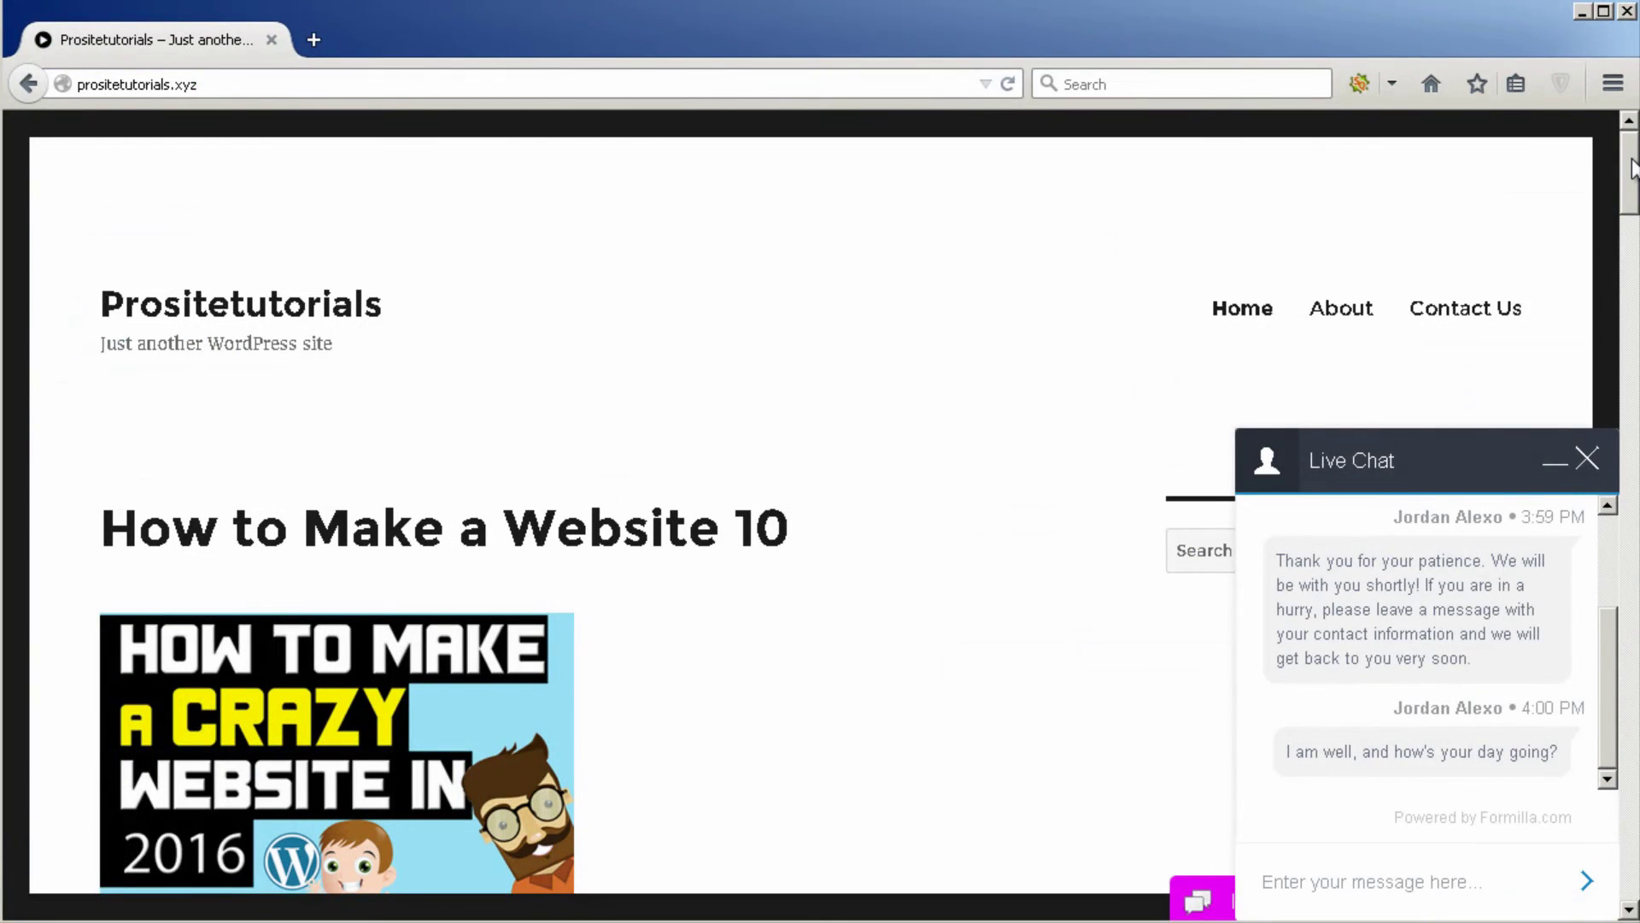
left_click(1591, 461)
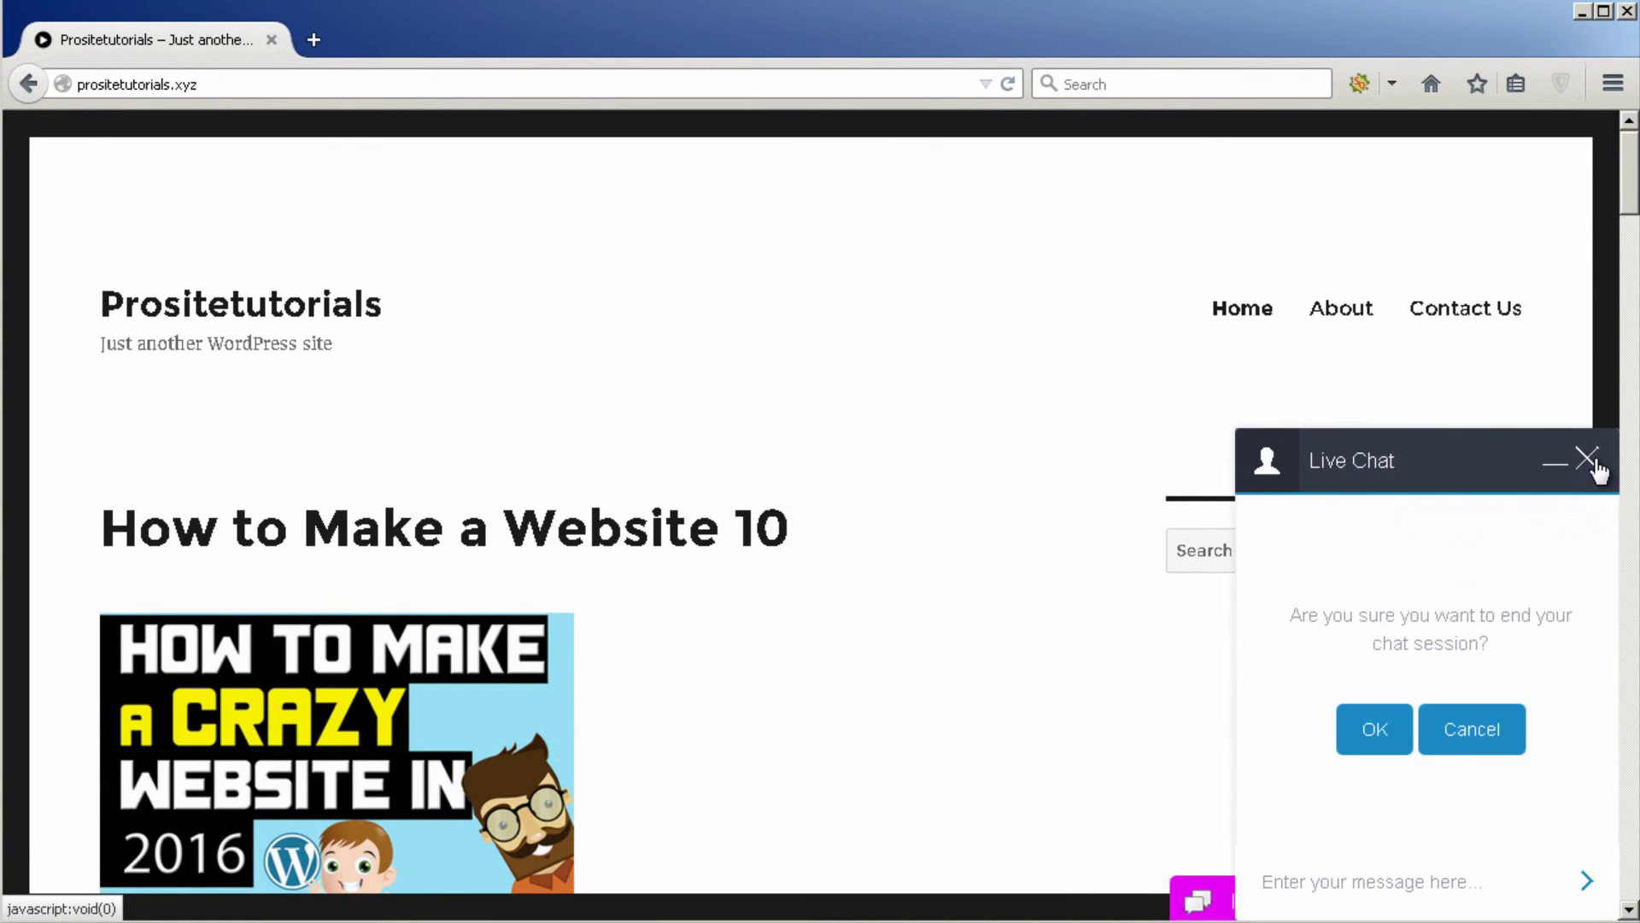
left_click(1378, 740)
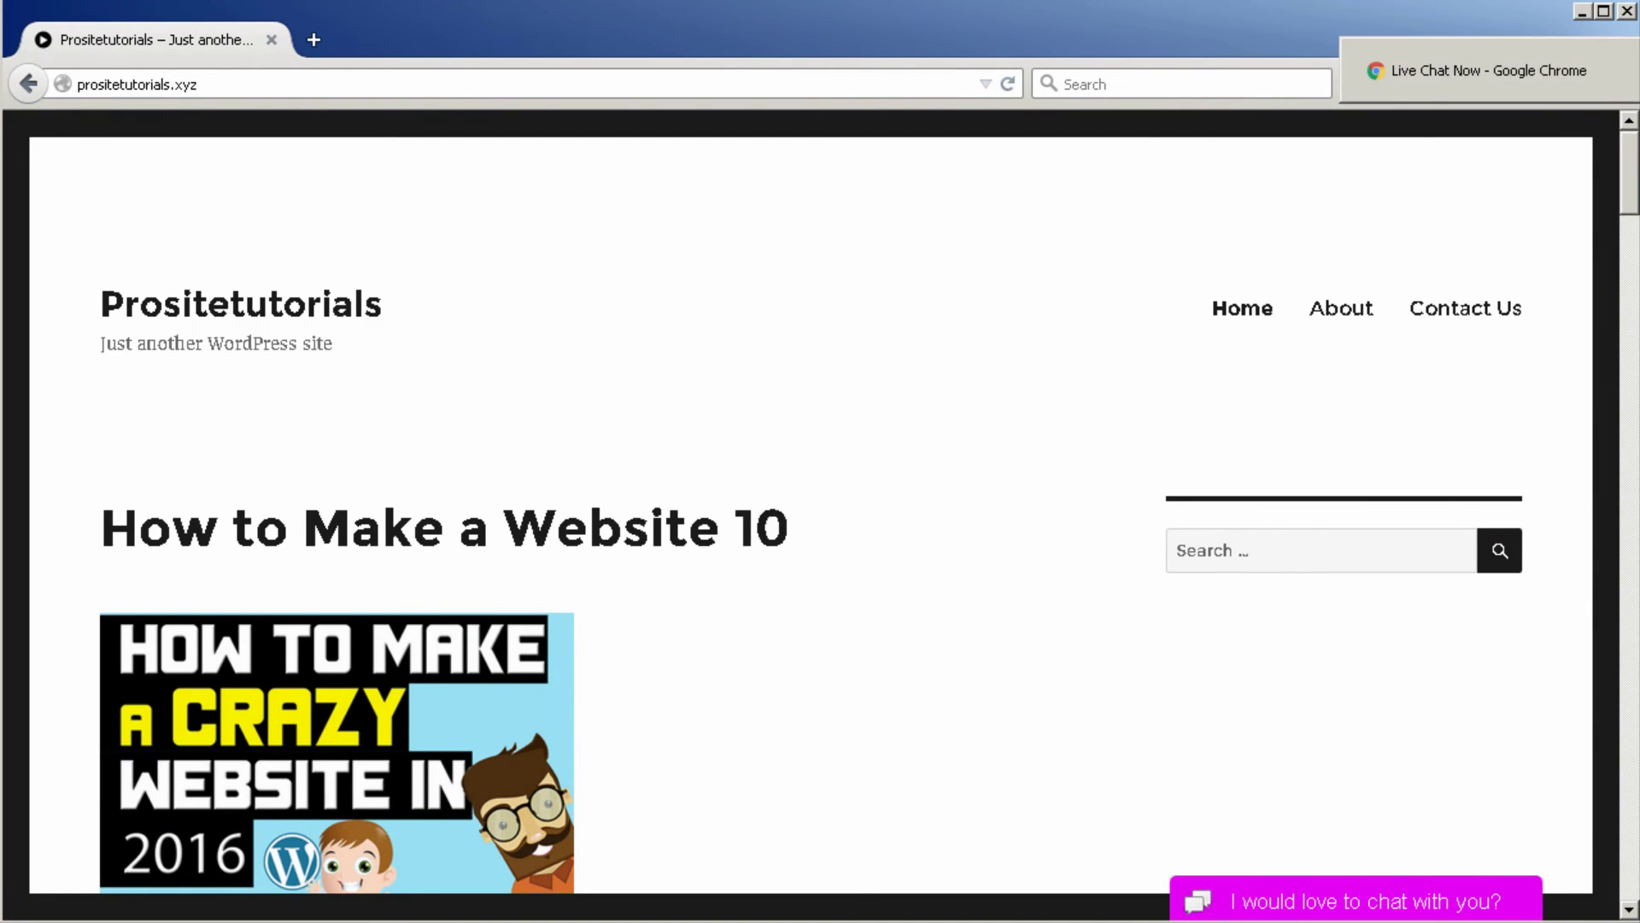
key("alt+Tab")
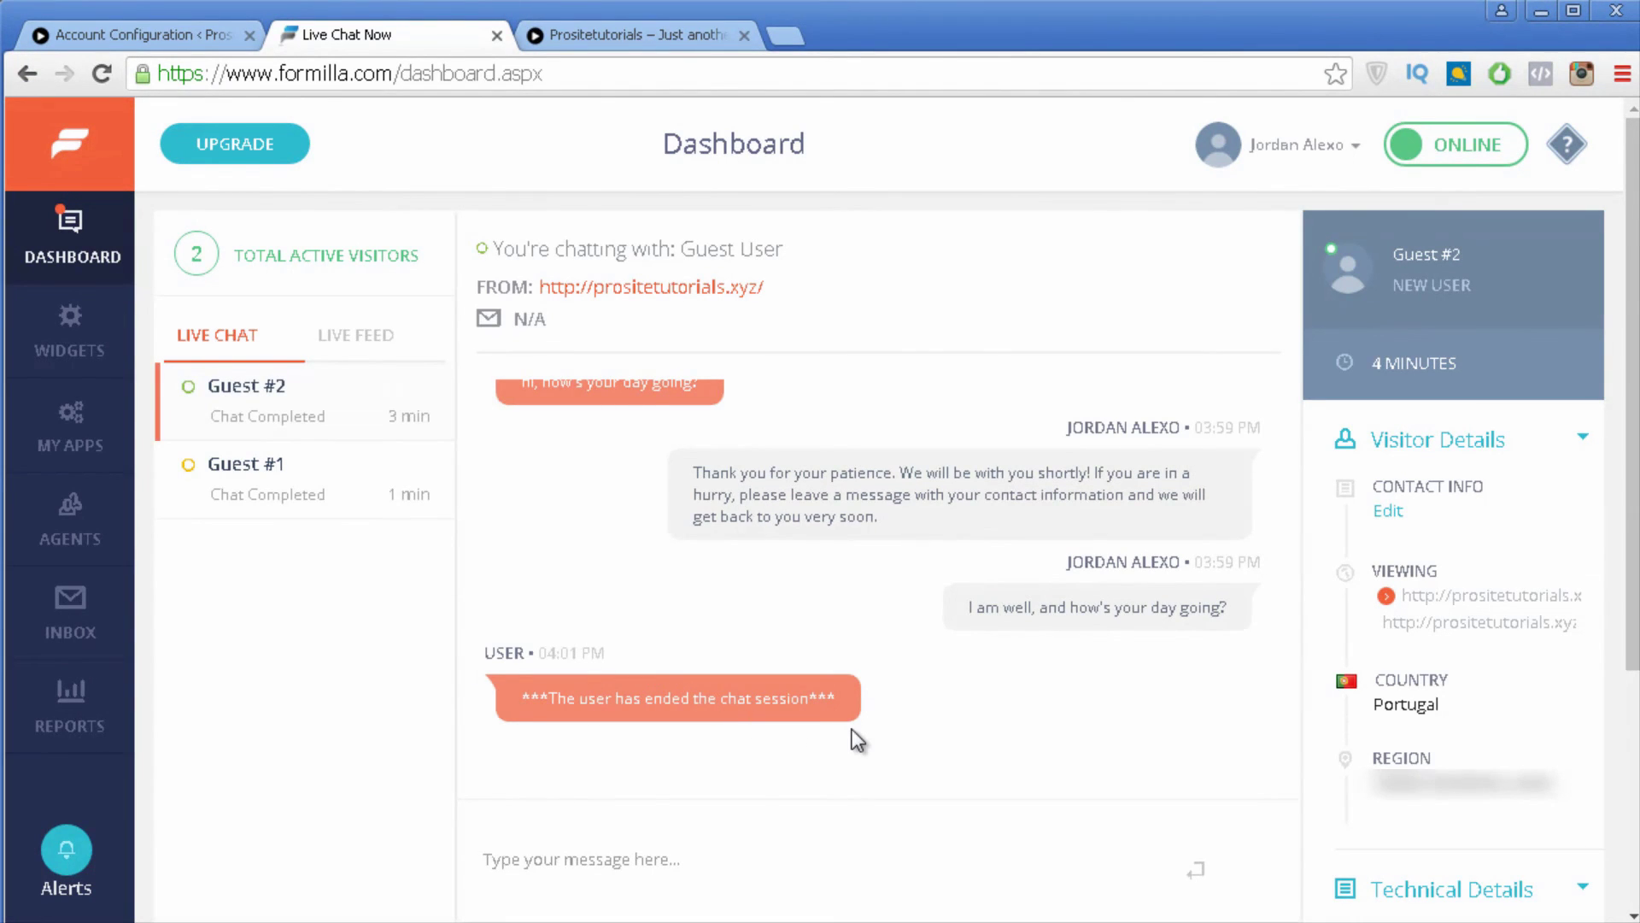
Invite Guest #2 from Most Active Visitors with "Hello, is there anything I can help you with today?".
left_click(346, 263)
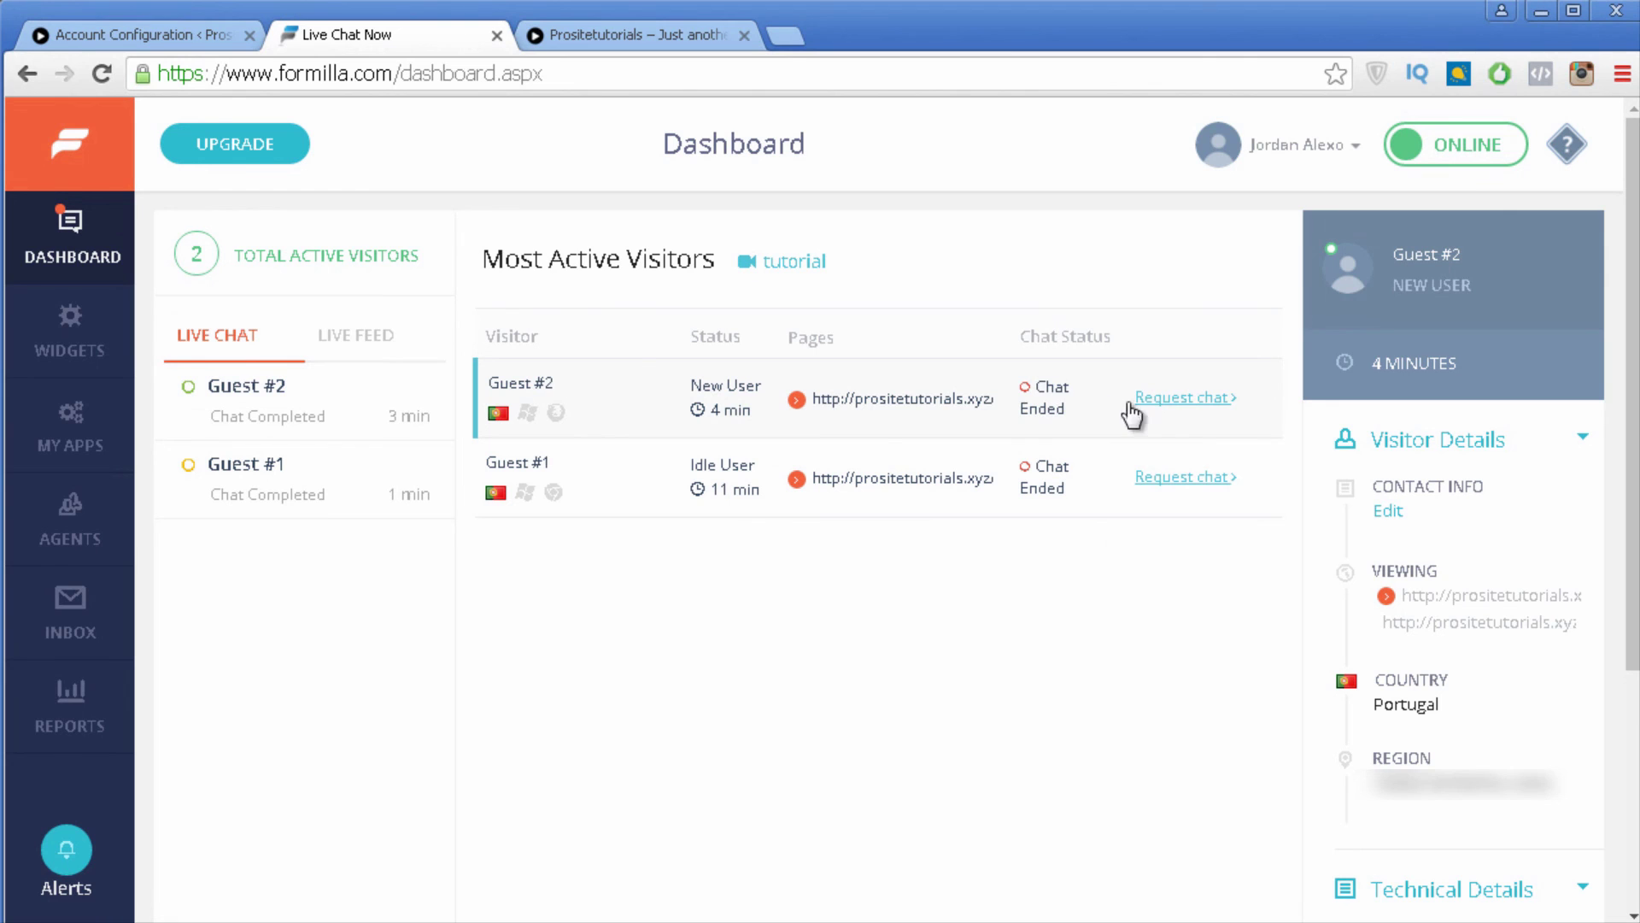
left_click(1176, 414)
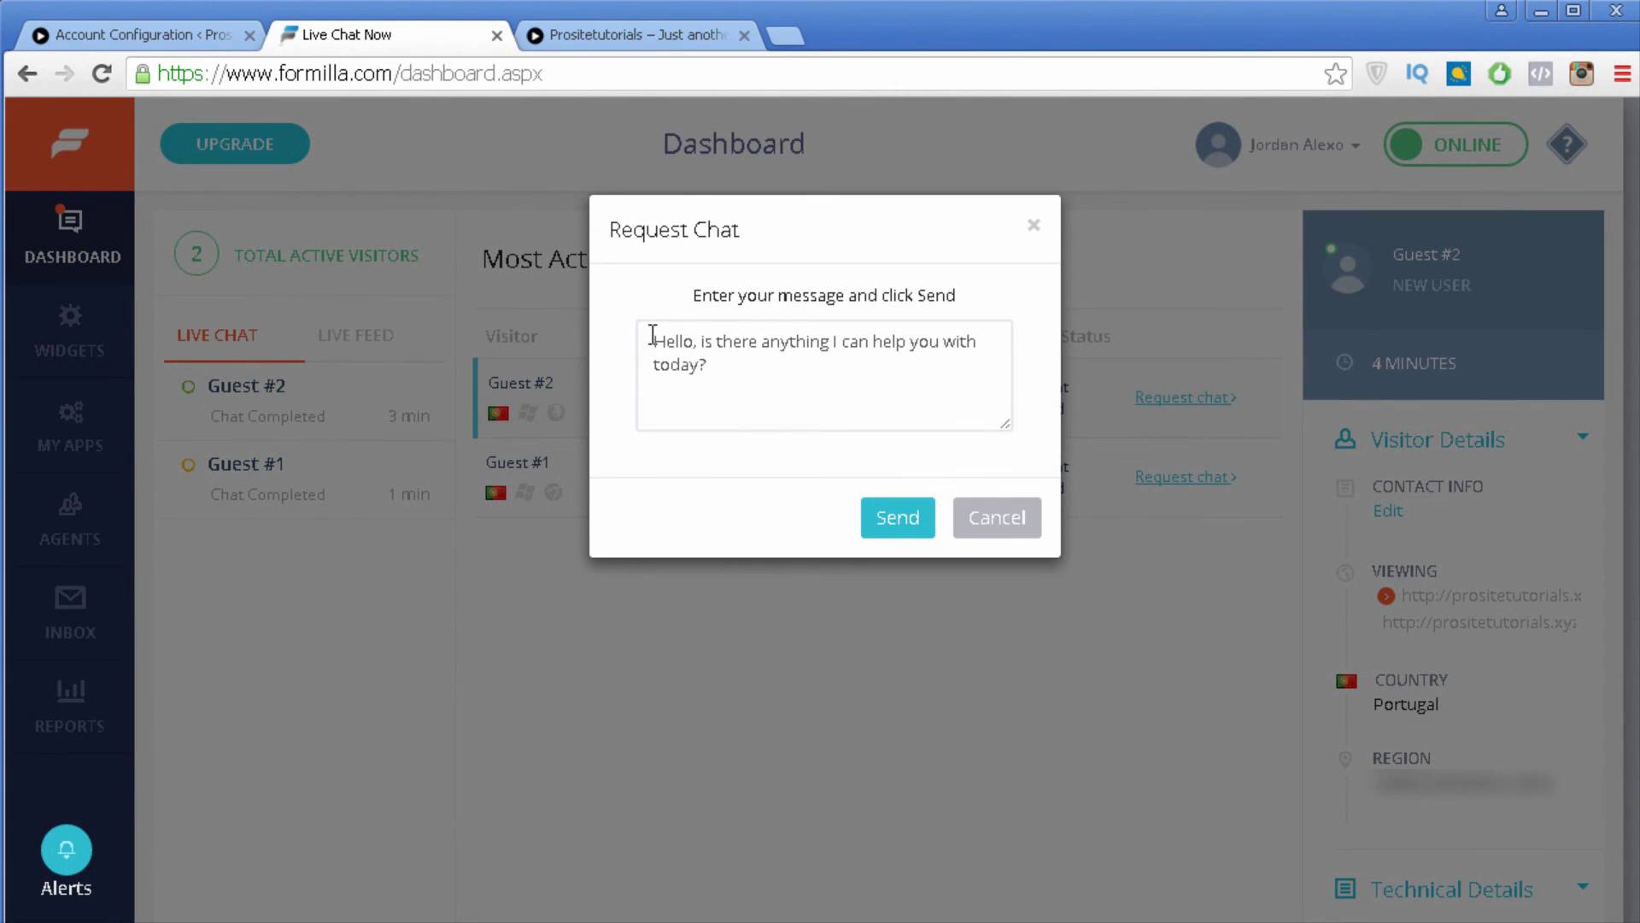
triple_click(717, 362)
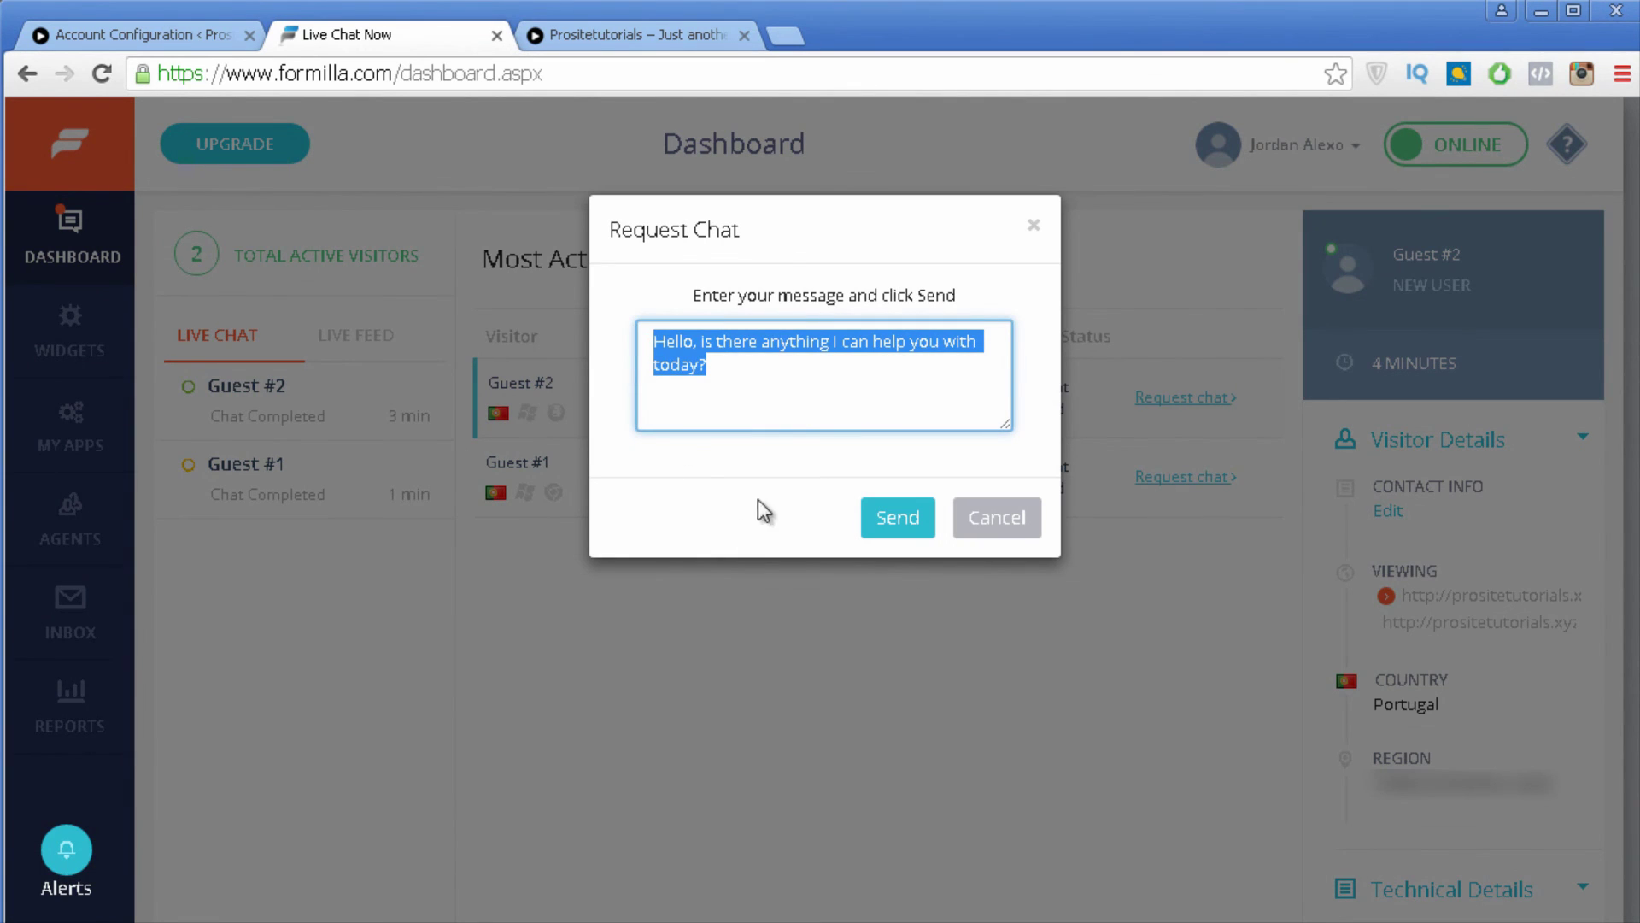
left_click(879, 523)
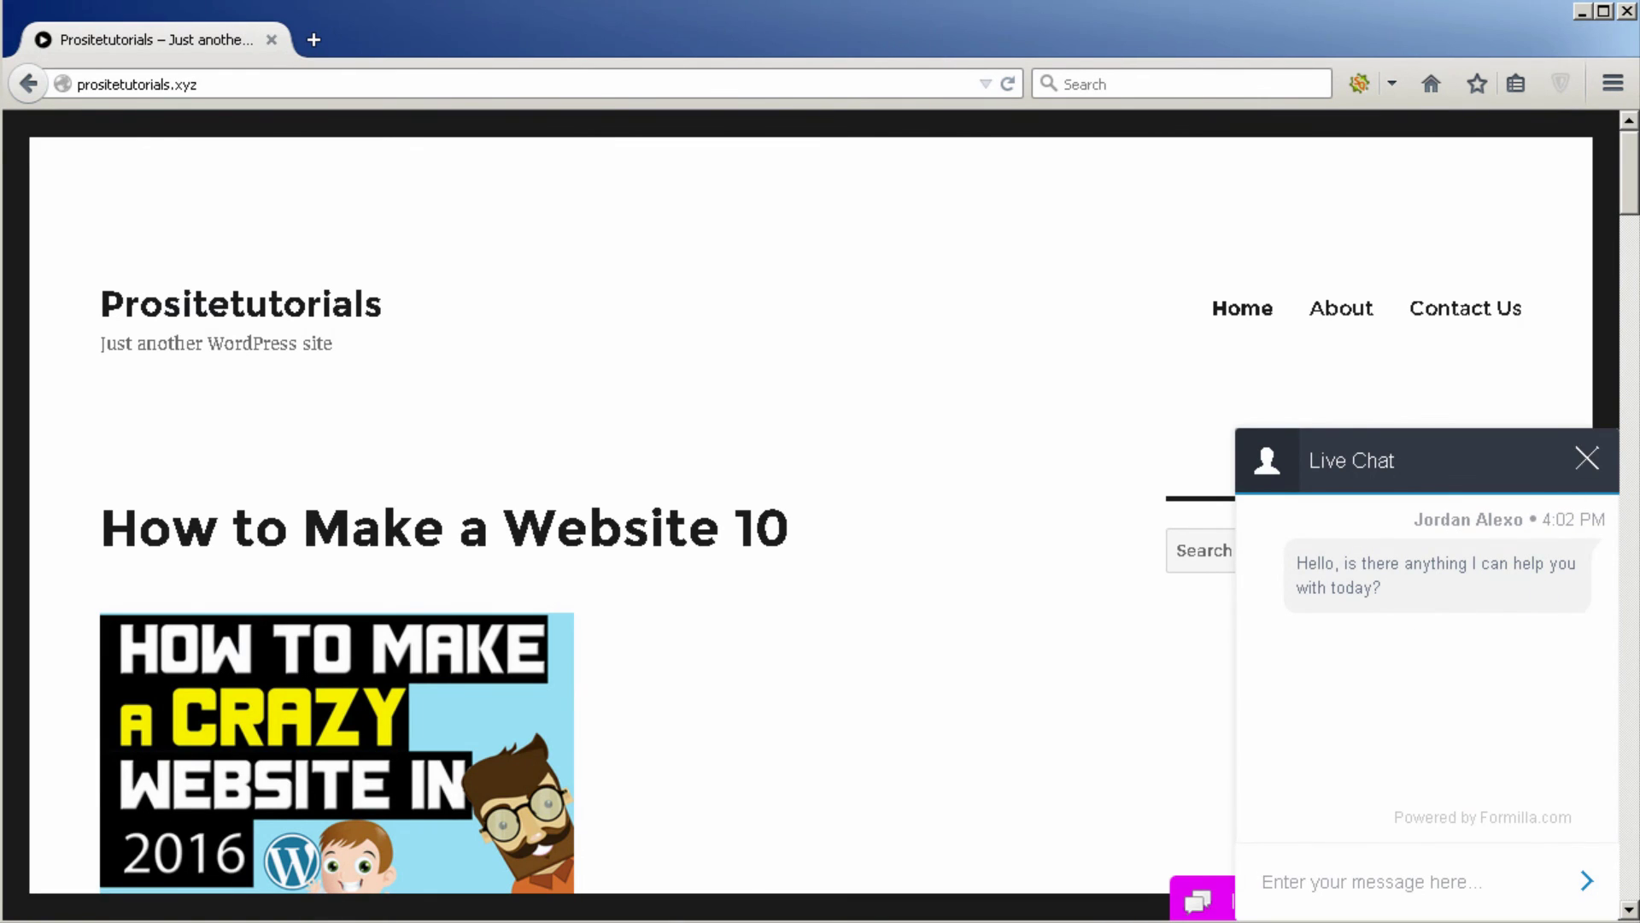
Check the invitation in the site's chat widget, then switch back to the Formilla dashboard.
key("alt+Tab")
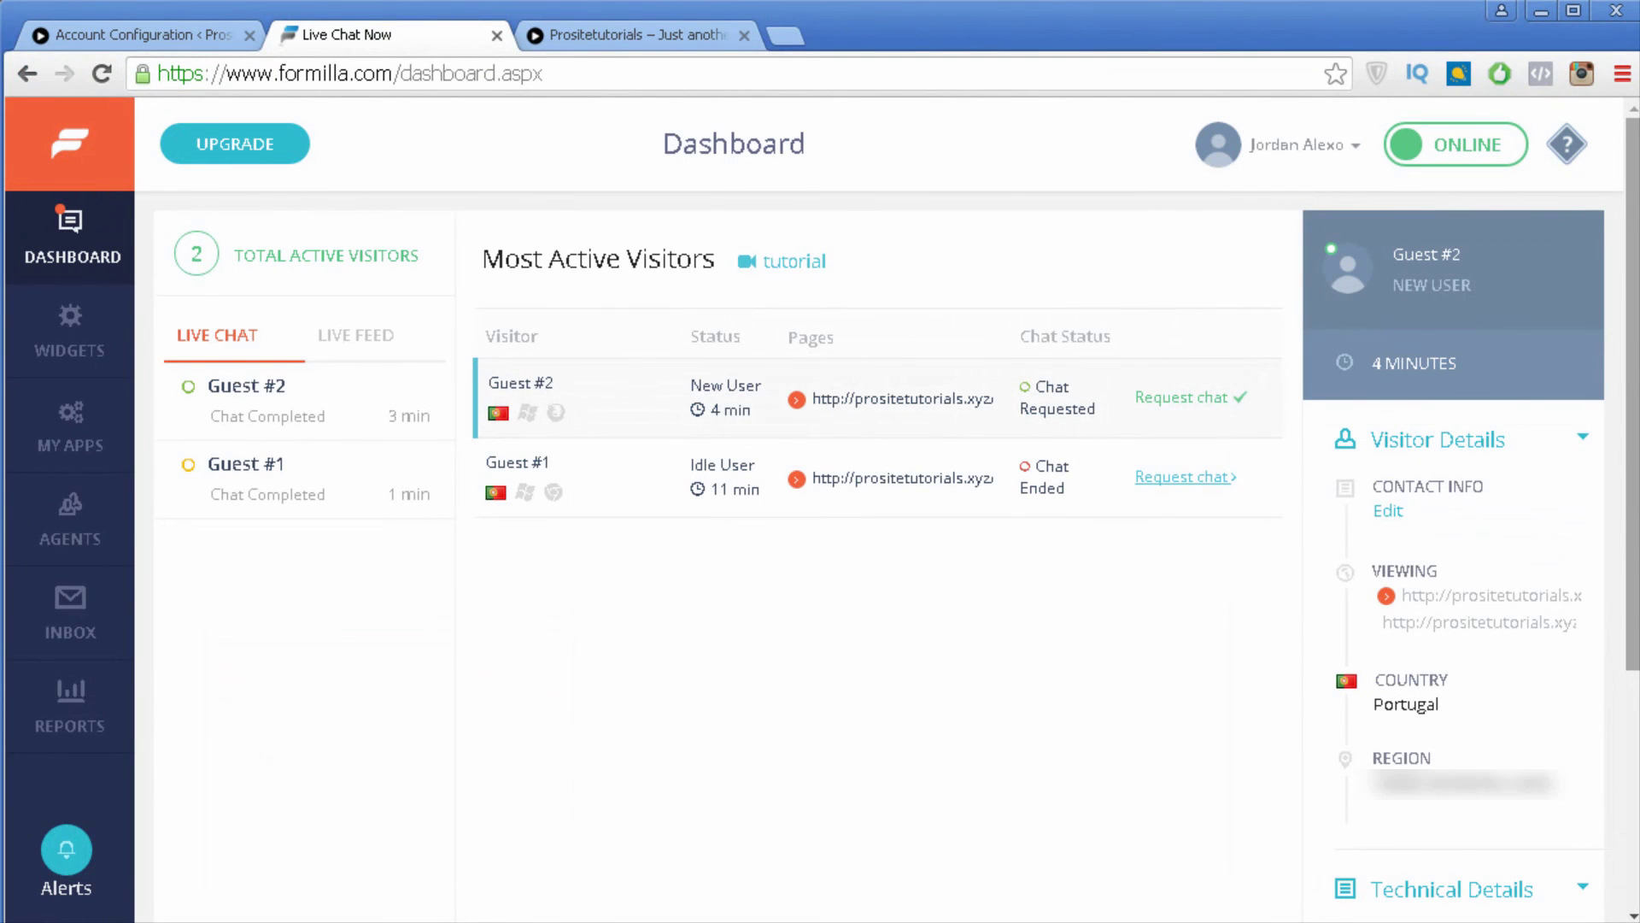